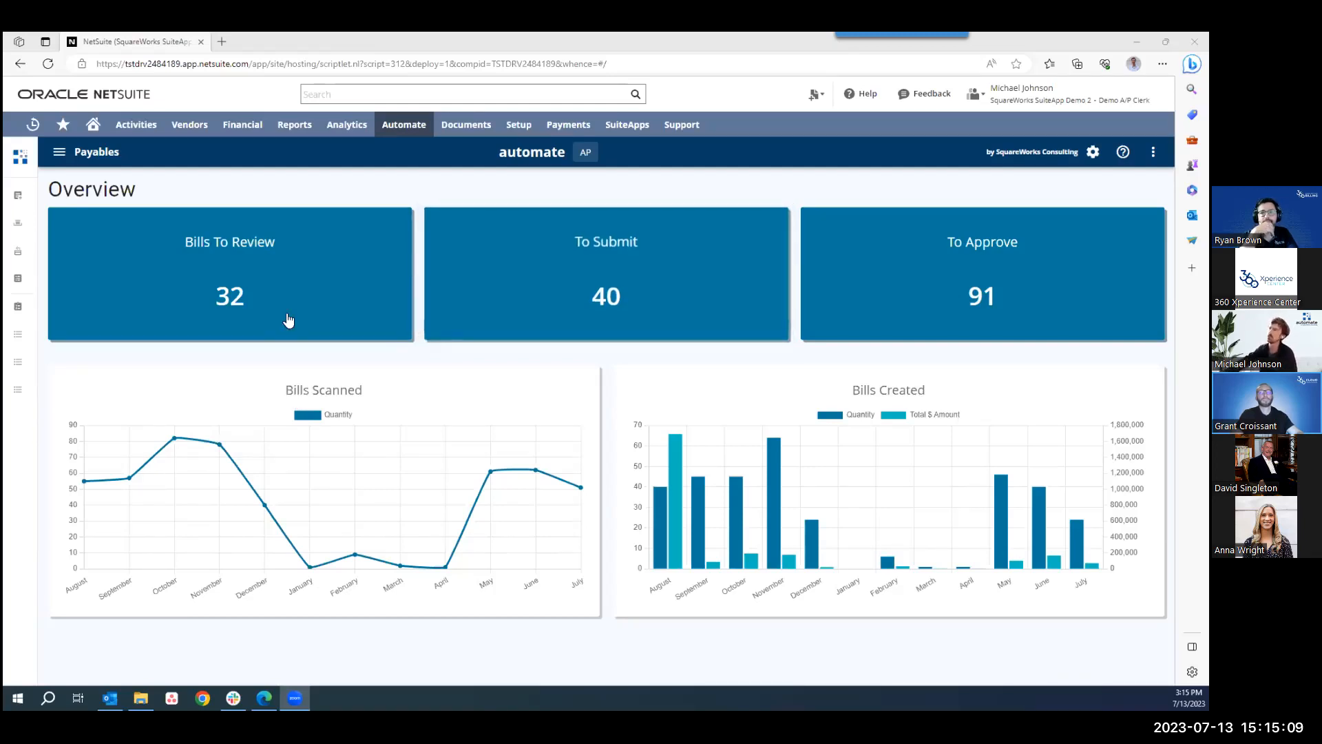
Step: View the Purchases overview and the Vendors overview of the AP automation suite
{"action": "left_click", "coordinate": [59, 151]}
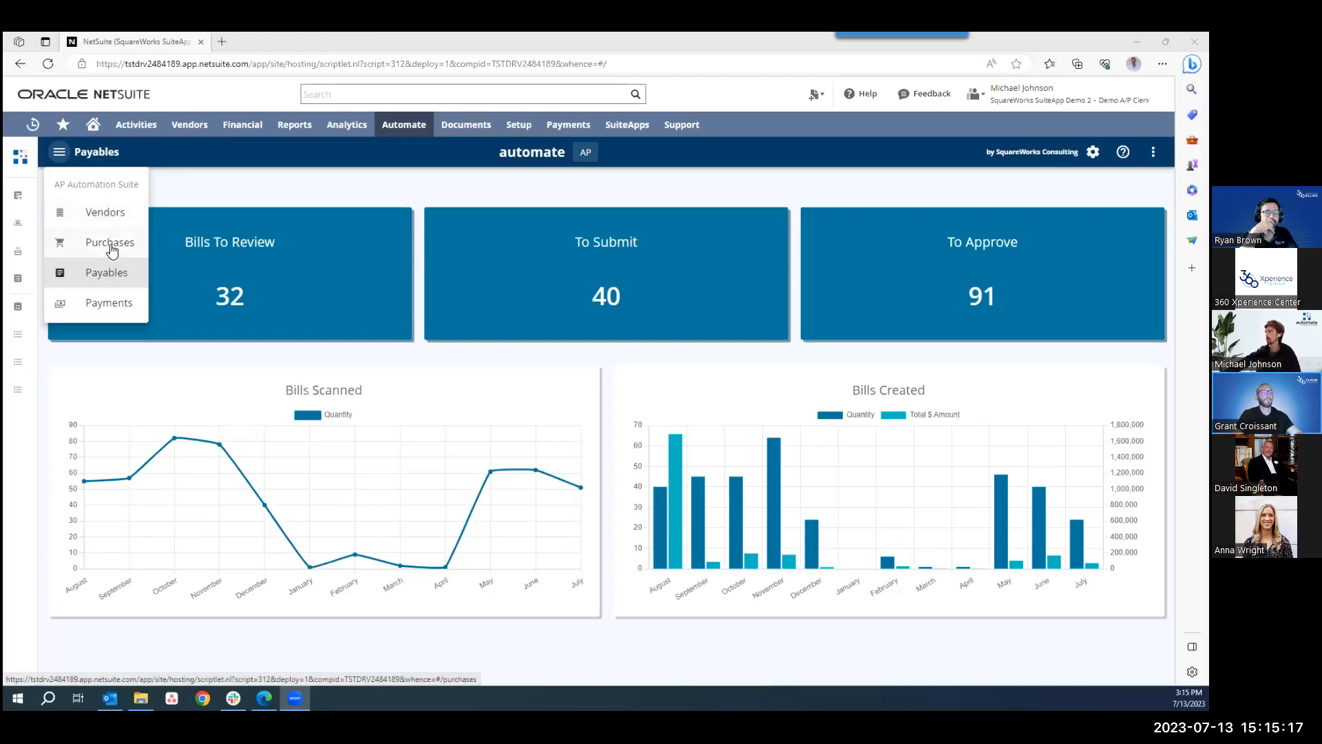
{"action": "left_click", "coordinate": [112, 243]}
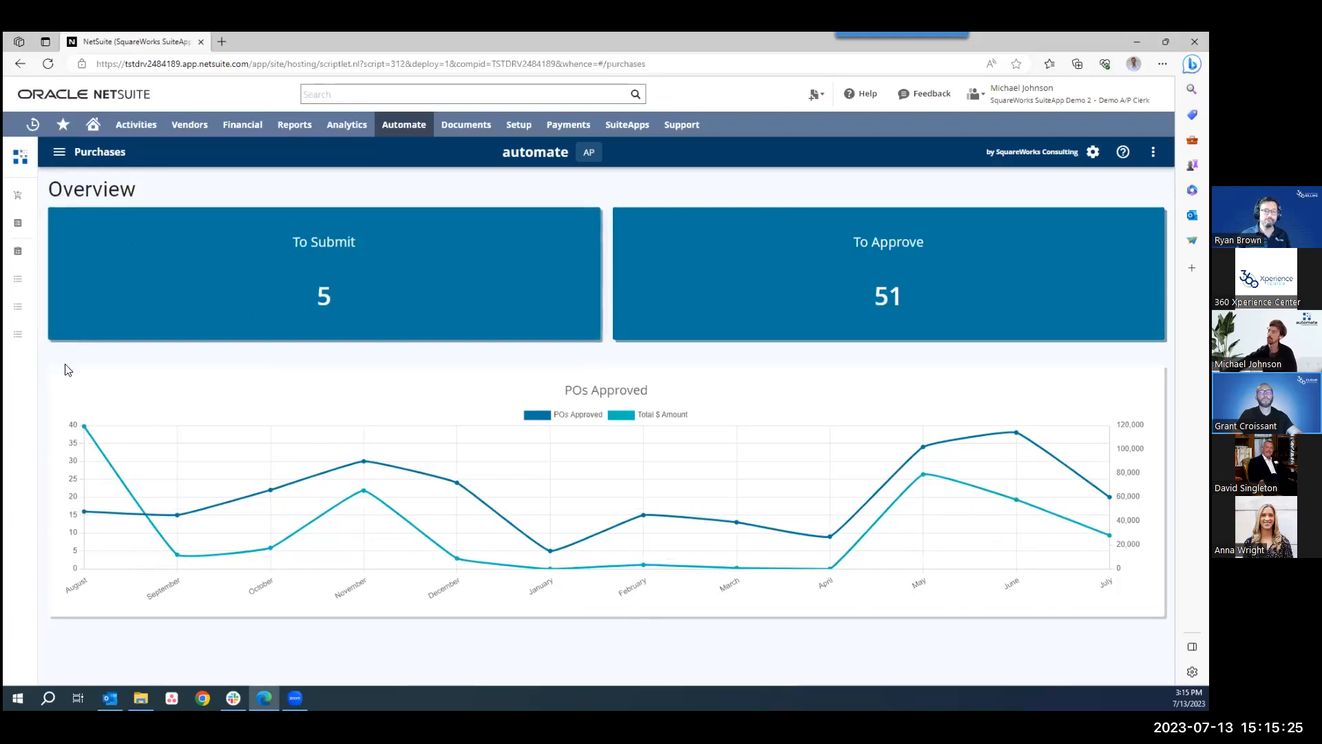
{"action": "left_click", "coordinate": [67, 159]}
{"action": "left_click", "coordinate": [103, 216]}
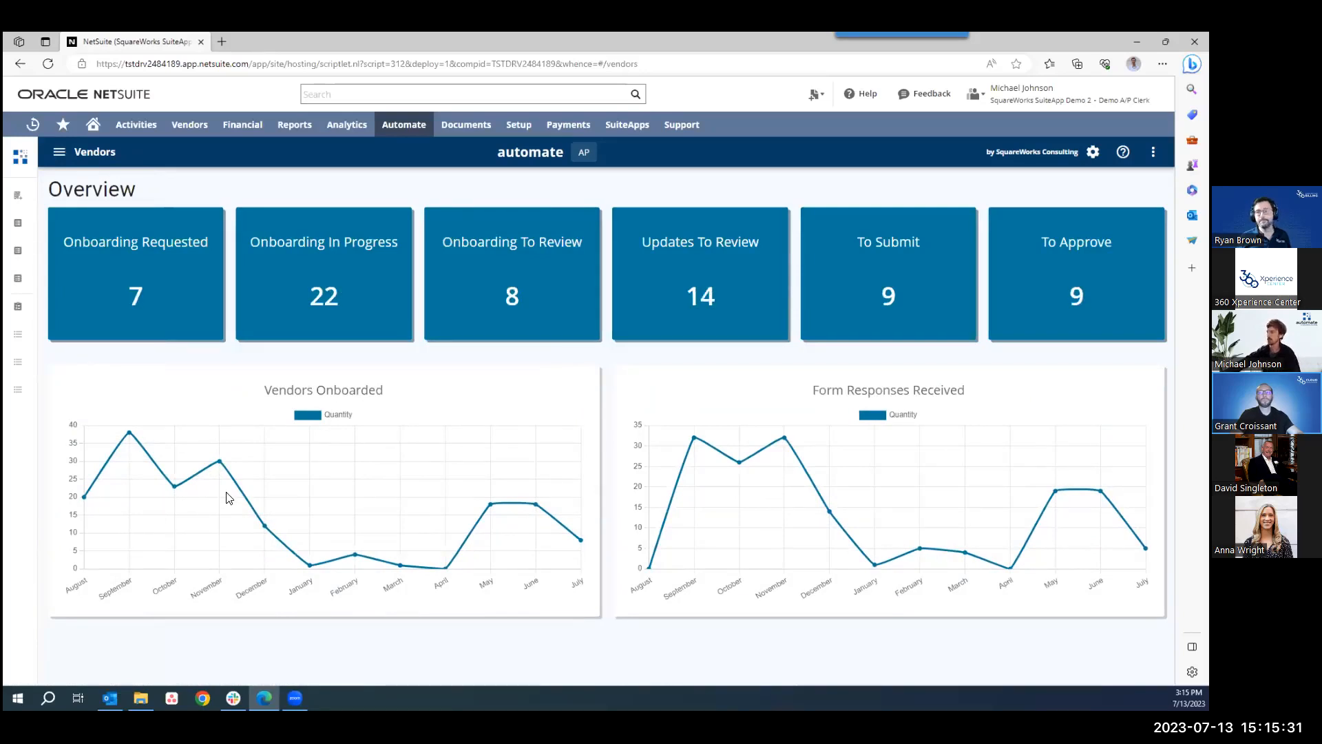
{"action": "mouse_move", "coordinate": [28, 204]}
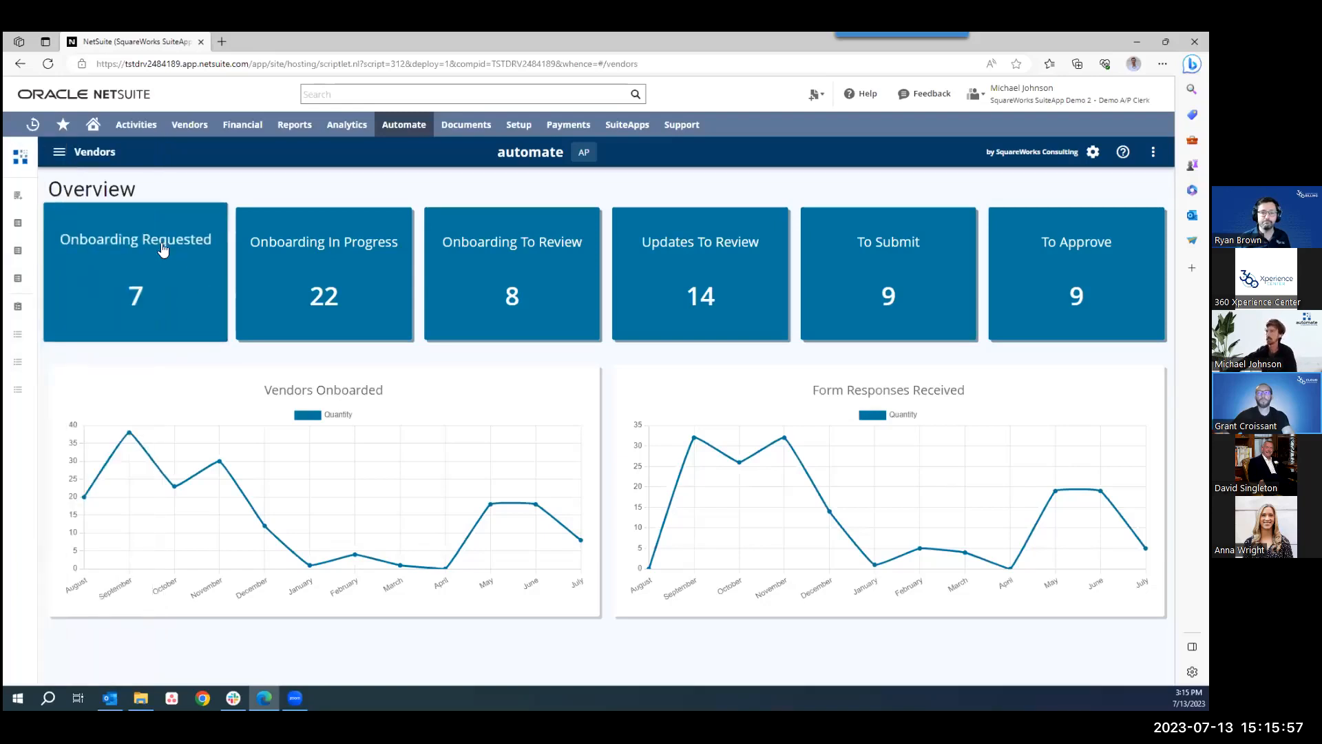
Step: Return to the Payables overview and view the list of bills to approve
{"action": "left_click", "coordinate": [59, 151]}
{"action": "left_click", "coordinate": [110, 273]}
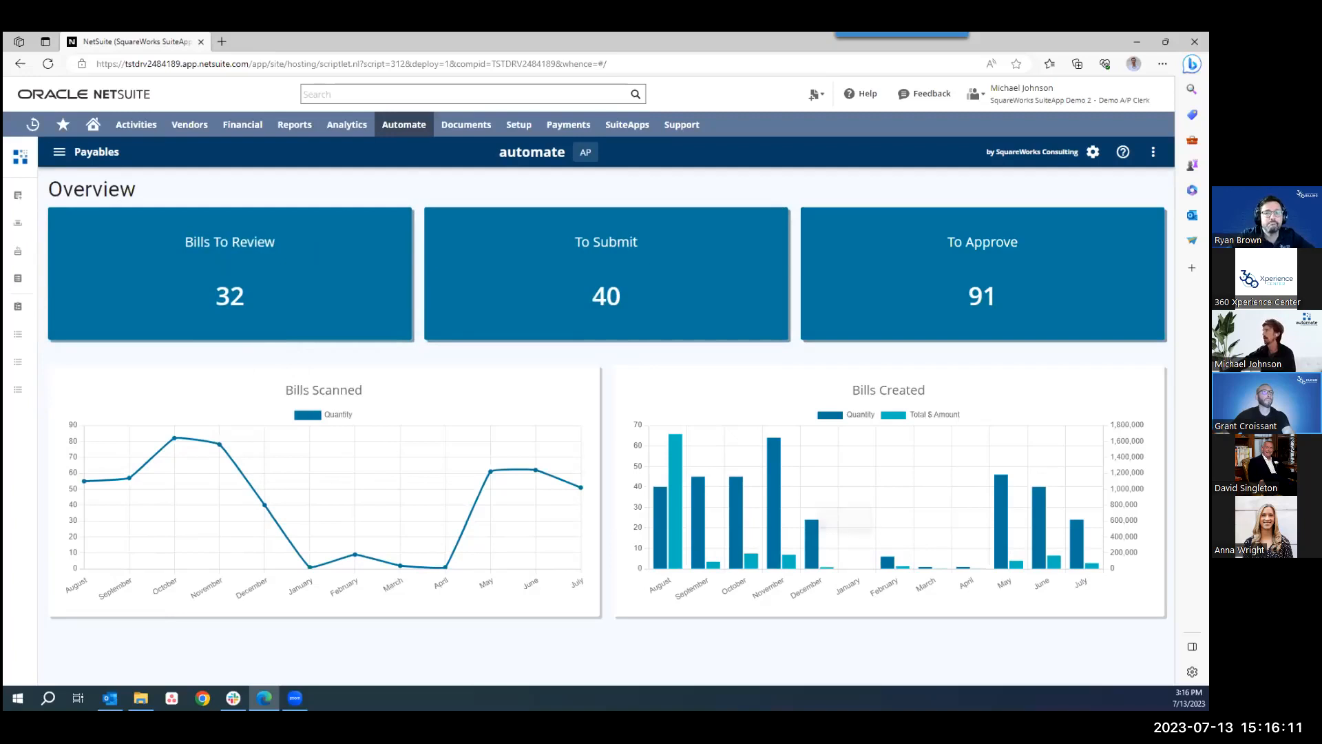
{"action": "left_click", "coordinate": [978, 315]}
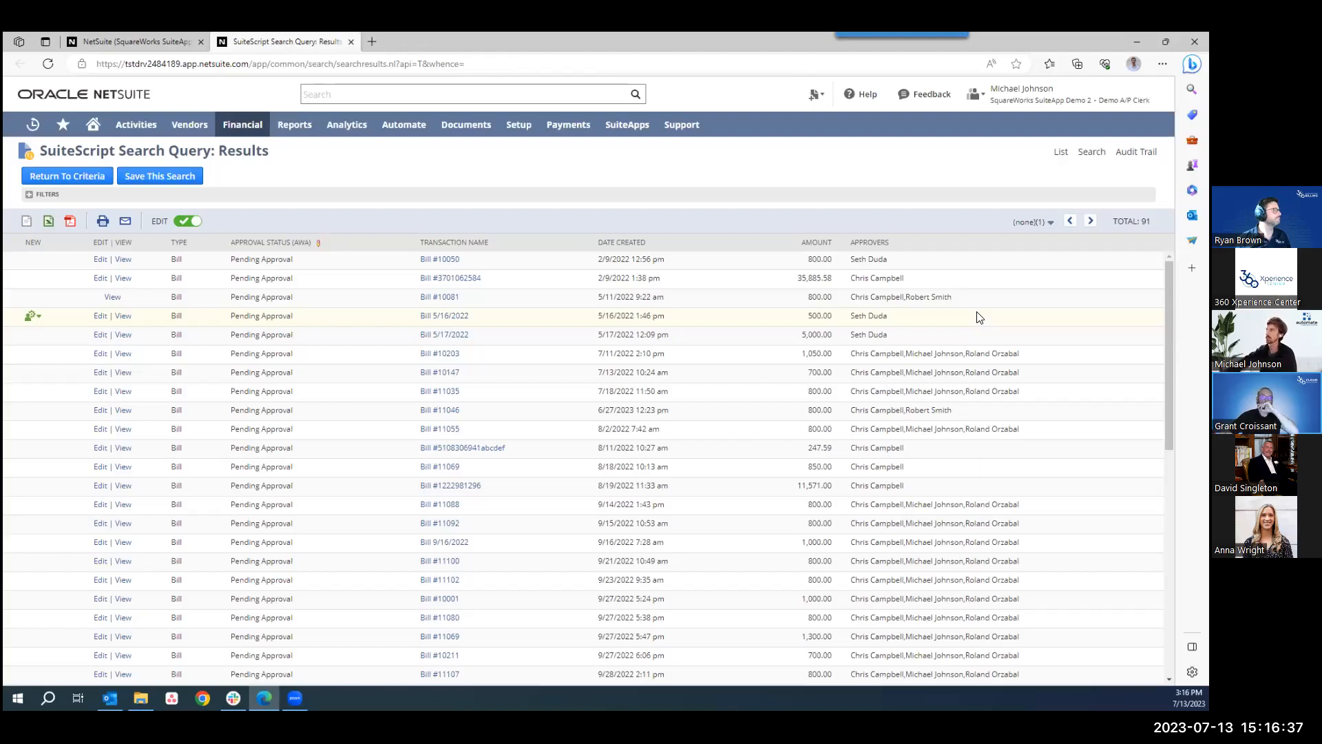
Step: Upload the two demo invoice files as new bills from the Payables overview
{"action": "left_click", "coordinate": [168, 46]}
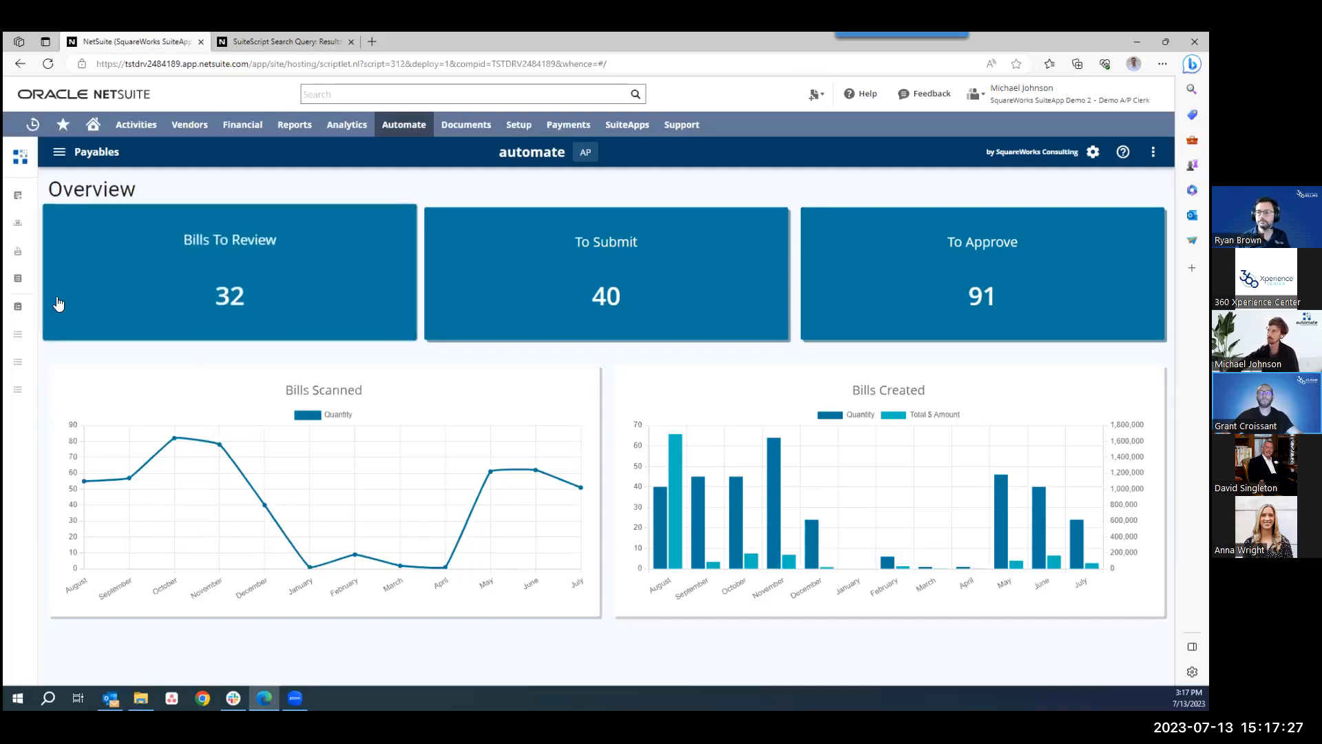
{"action": "mouse_move", "coordinate": [43, 206]}
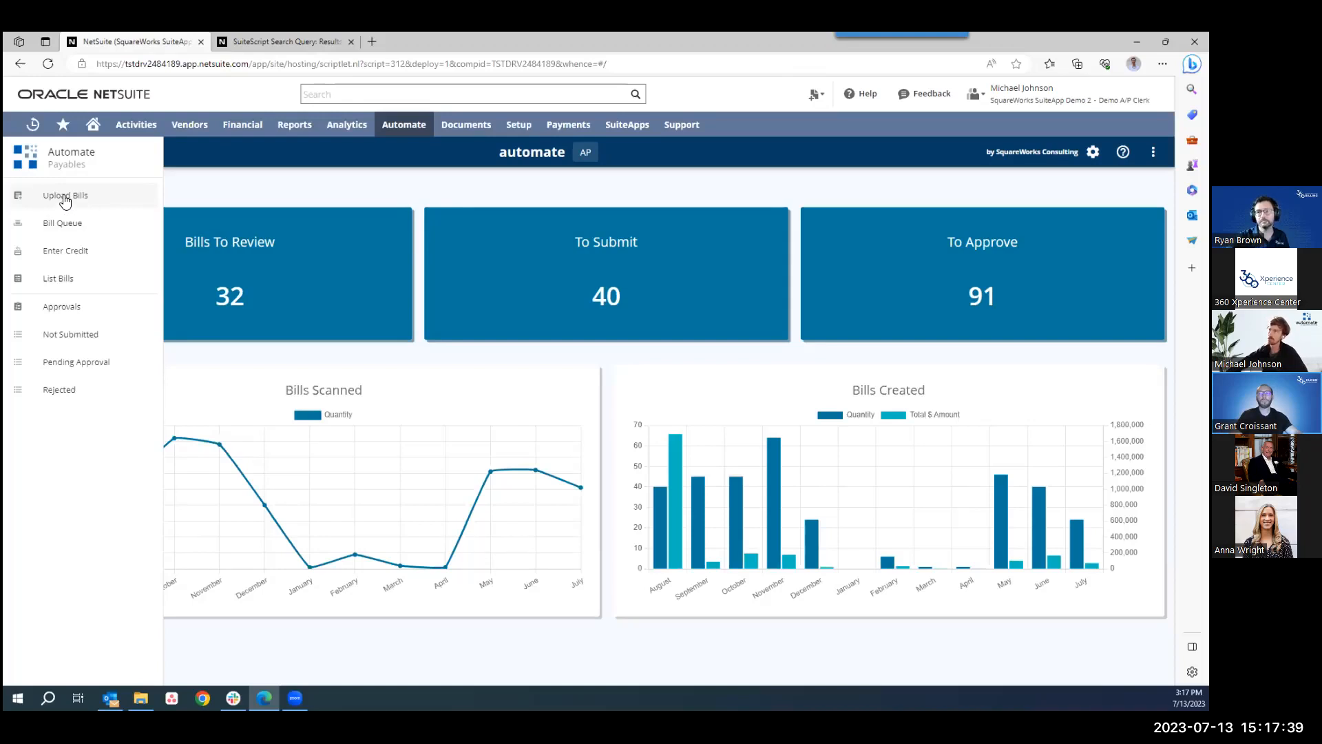
{"action": "left_click", "coordinate": [47, 197]}
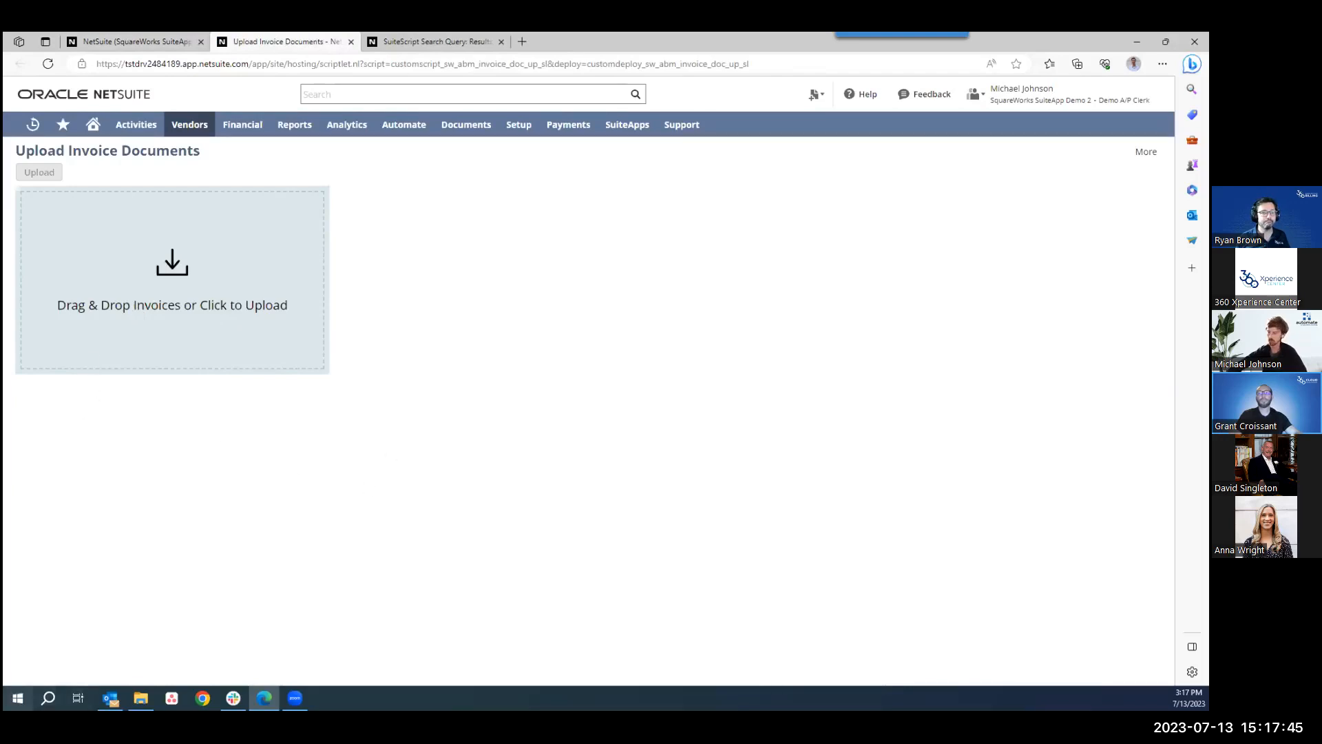
{"action": "key", "text": "alt+Tab"}
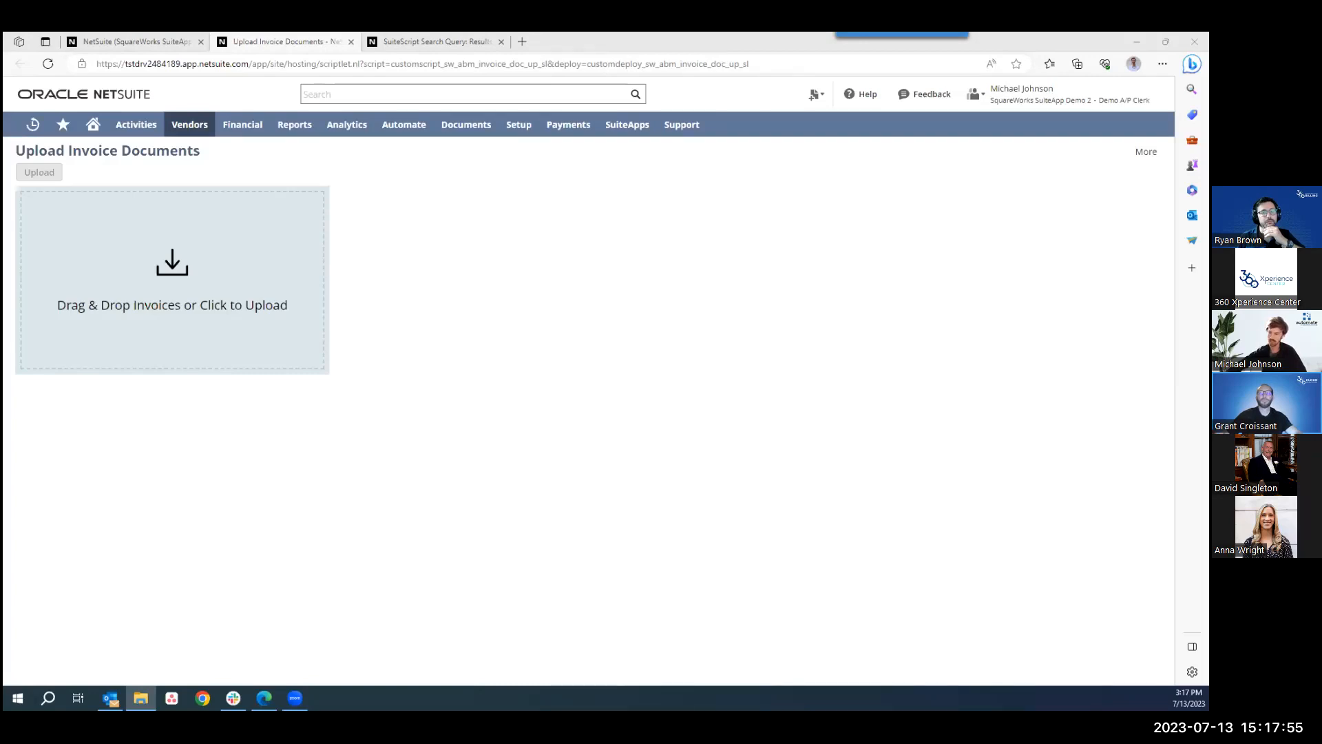
{"action": "left_click_drag", "start_coordinate": [76, 410], "coordinate": [301, 356]}
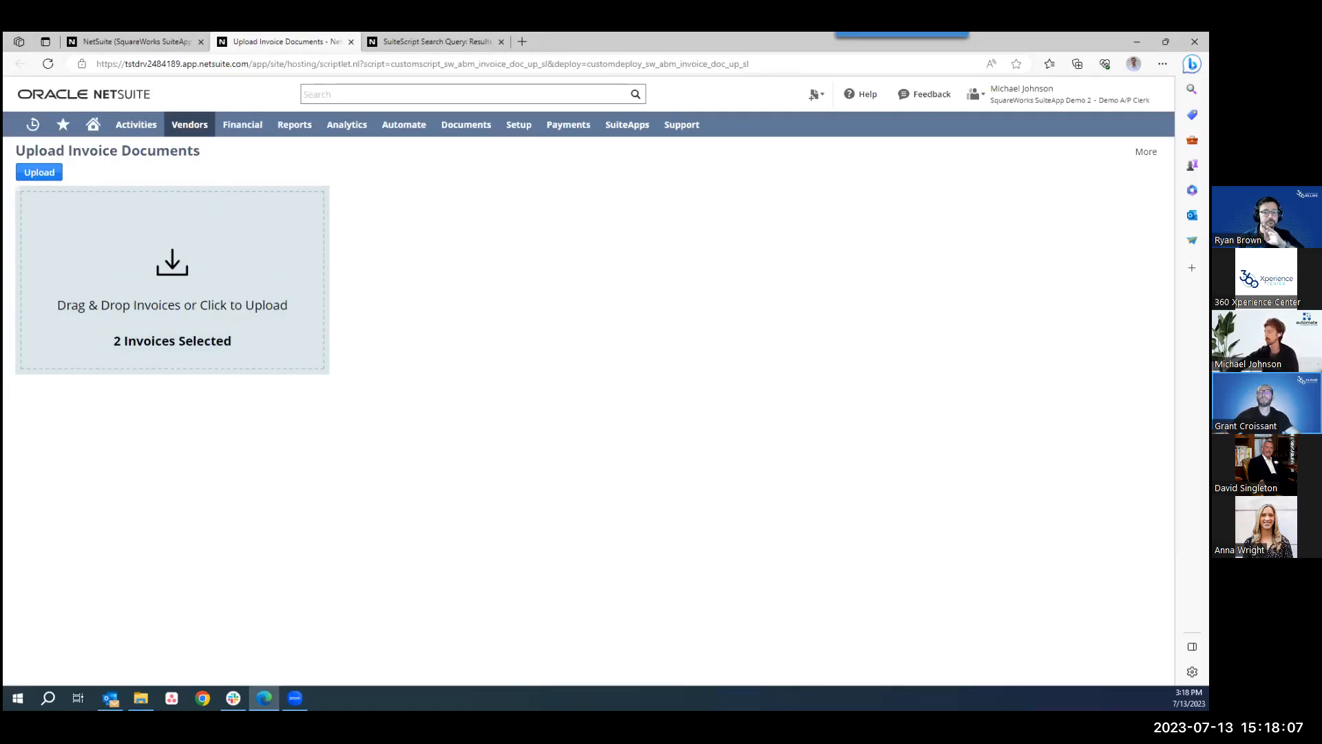
{"action": "left_click", "coordinate": [40, 174]}
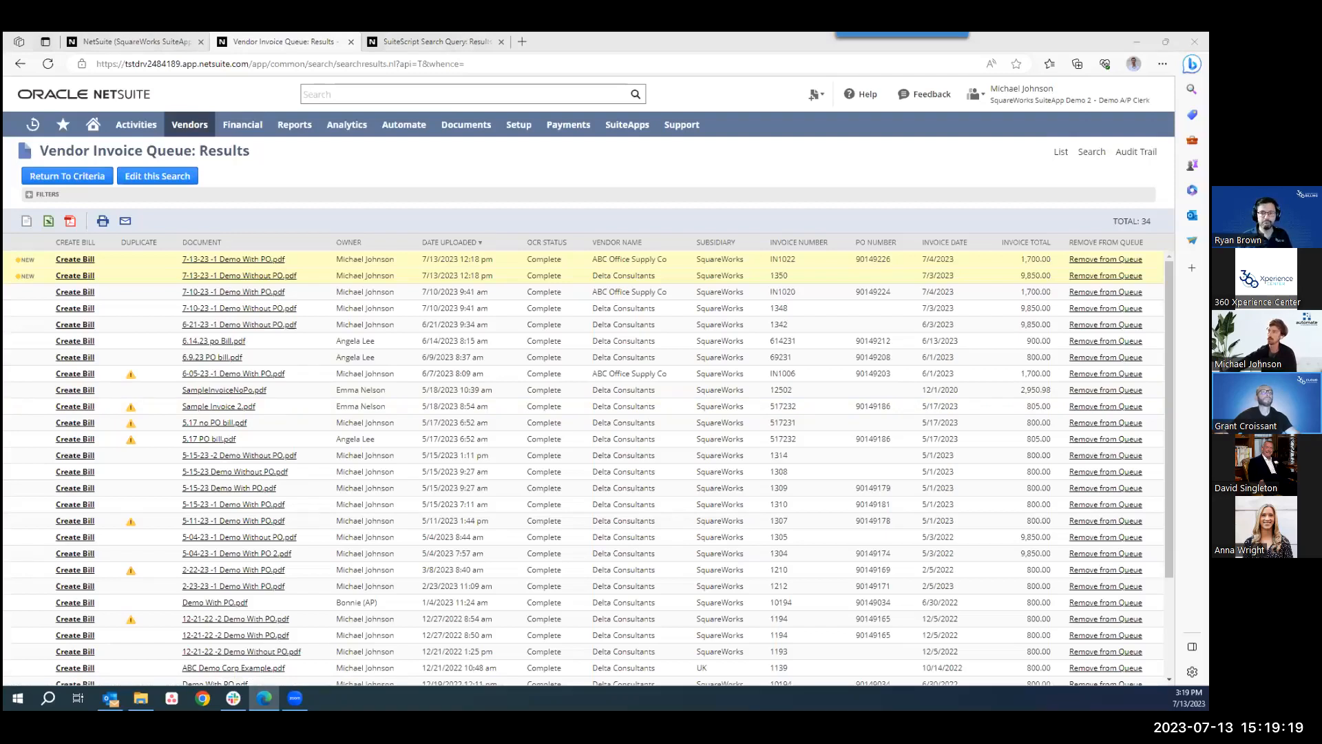
Step: Open the bills to review from the Payables overview and look through the whole vendor invoice queue
{"action": "left_click", "coordinate": [136, 42]}
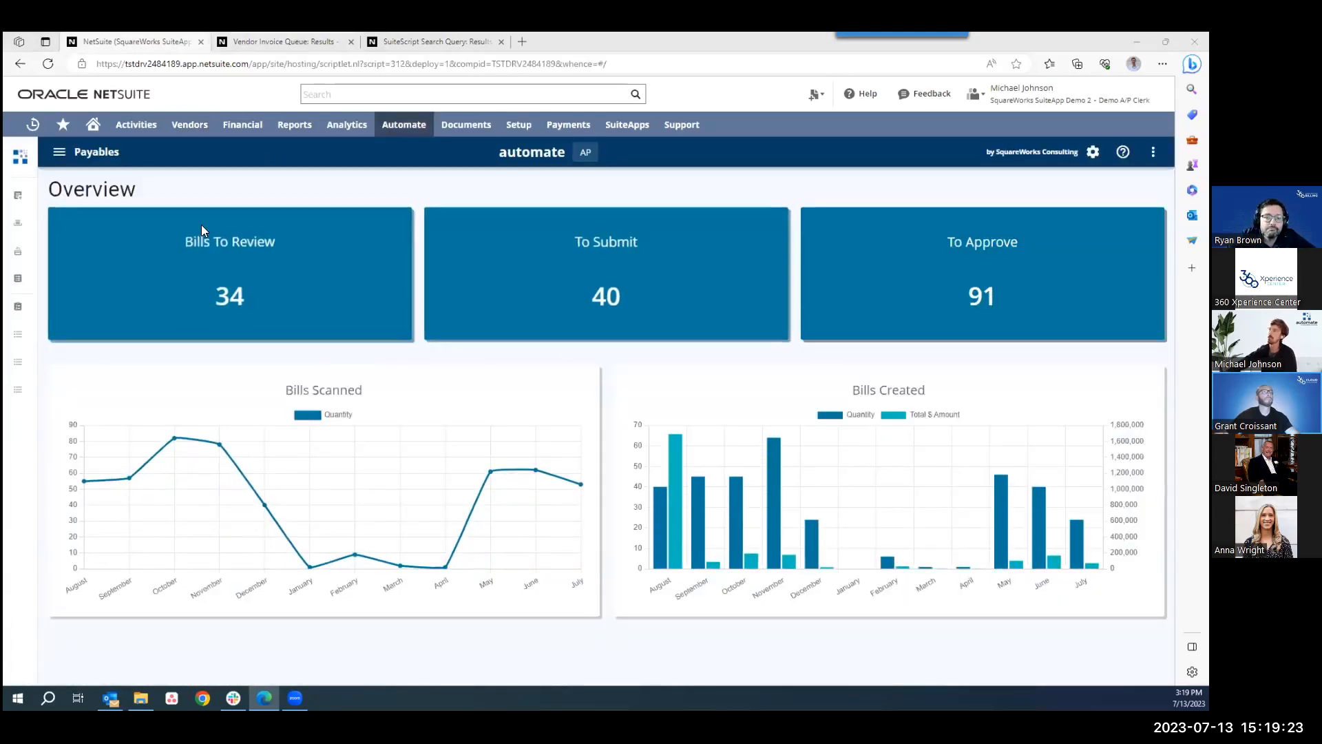
{"action": "left_click", "coordinate": [267, 290]}
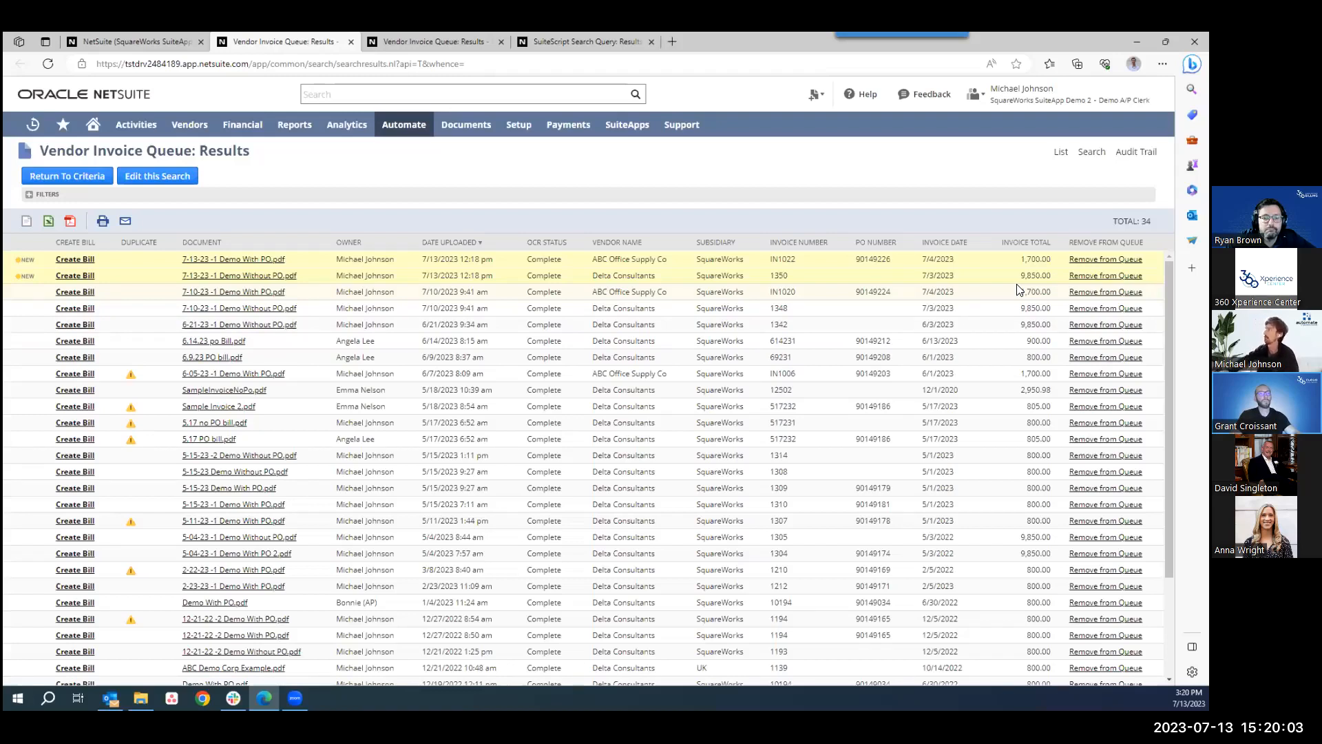
{"action": "scroll", "coordinate": [1009, 310], "scroll_direction": "down", "scroll_amount": 3}
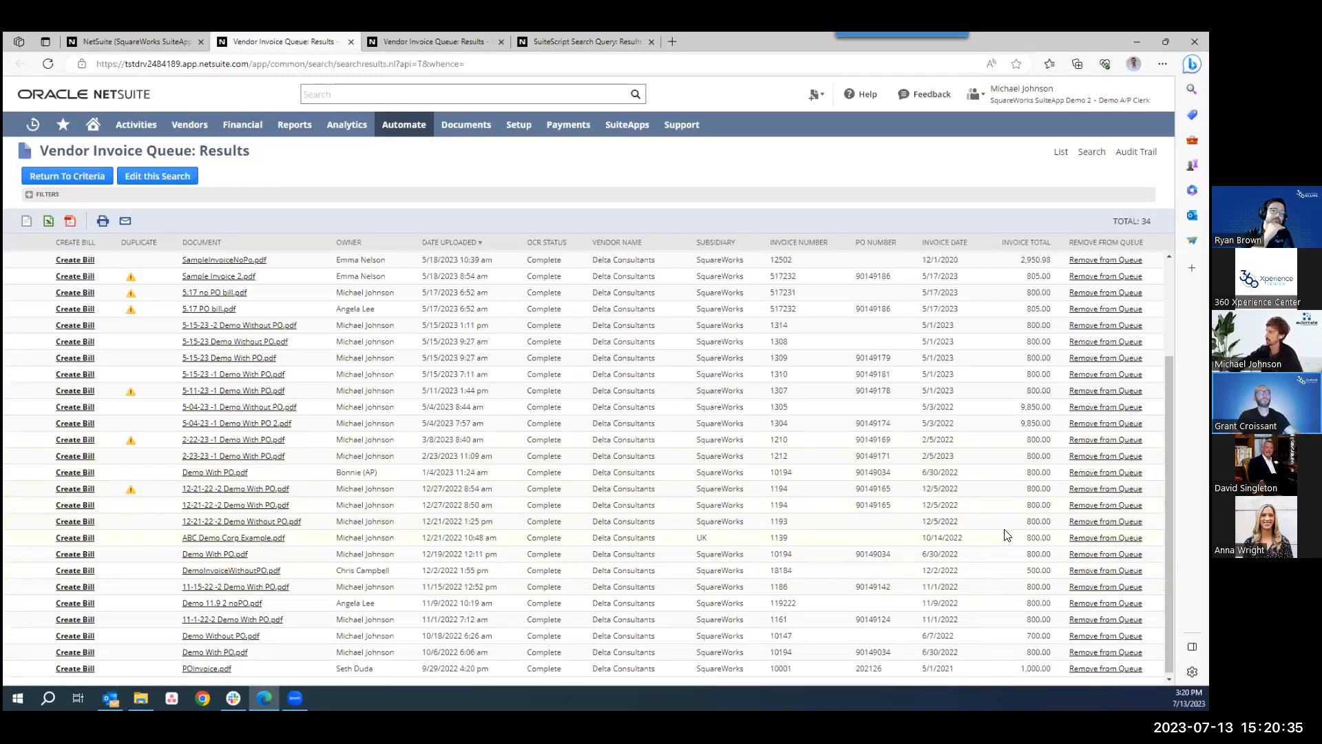
{"action": "scroll", "coordinate": [986, 449], "scroll_direction": "up", "scroll_amount": 2}
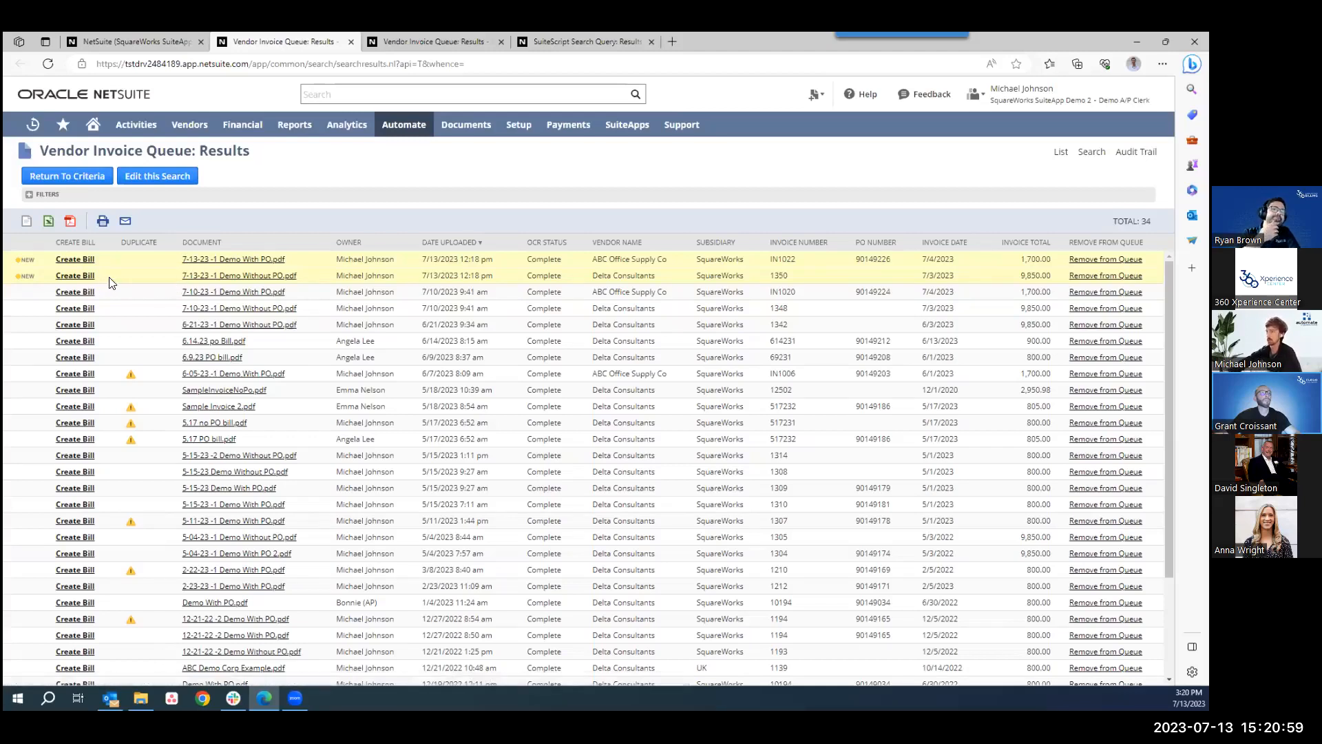
Step: Create a bill from the newest ABC Office Supply Co document, 7-13-23 -1 Demo With PO.pdf, and bring it into view
{"action": "left_click", "coordinate": [76, 260]}
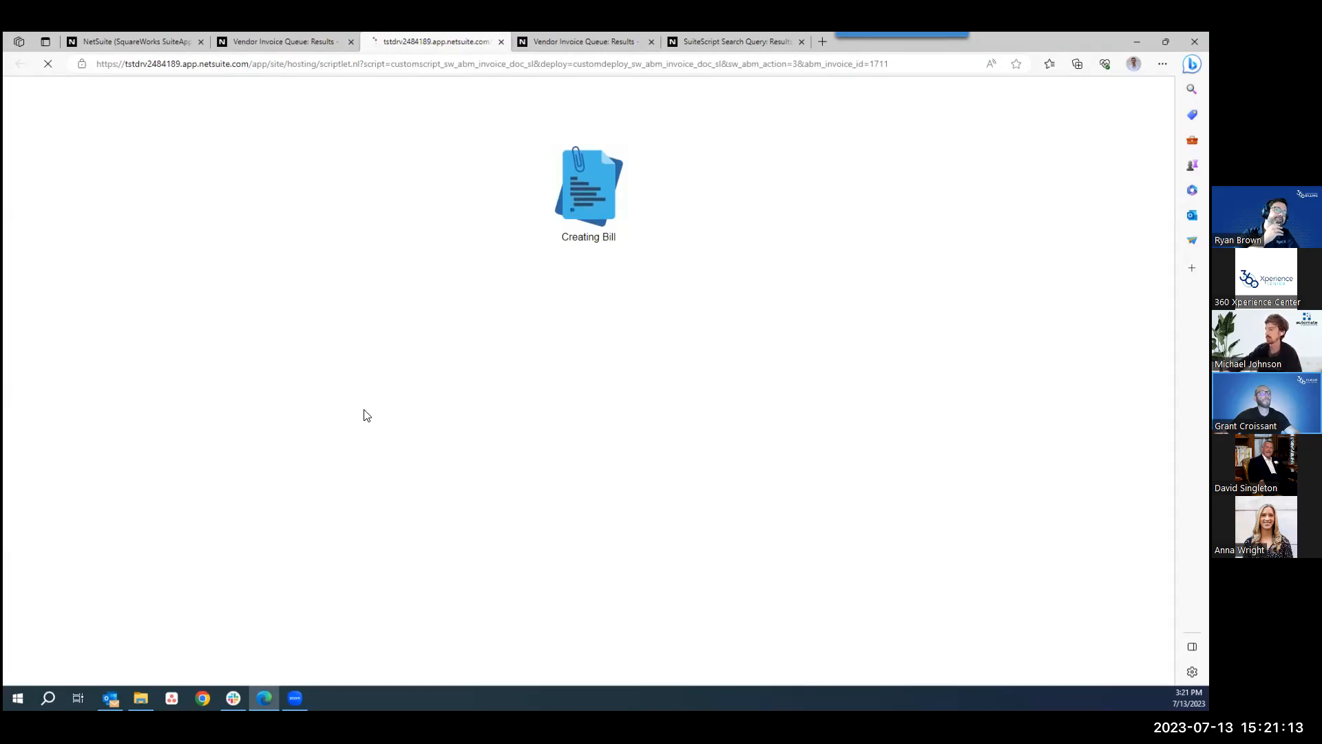
{"action": "left_click", "coordinate": [266, 38]}
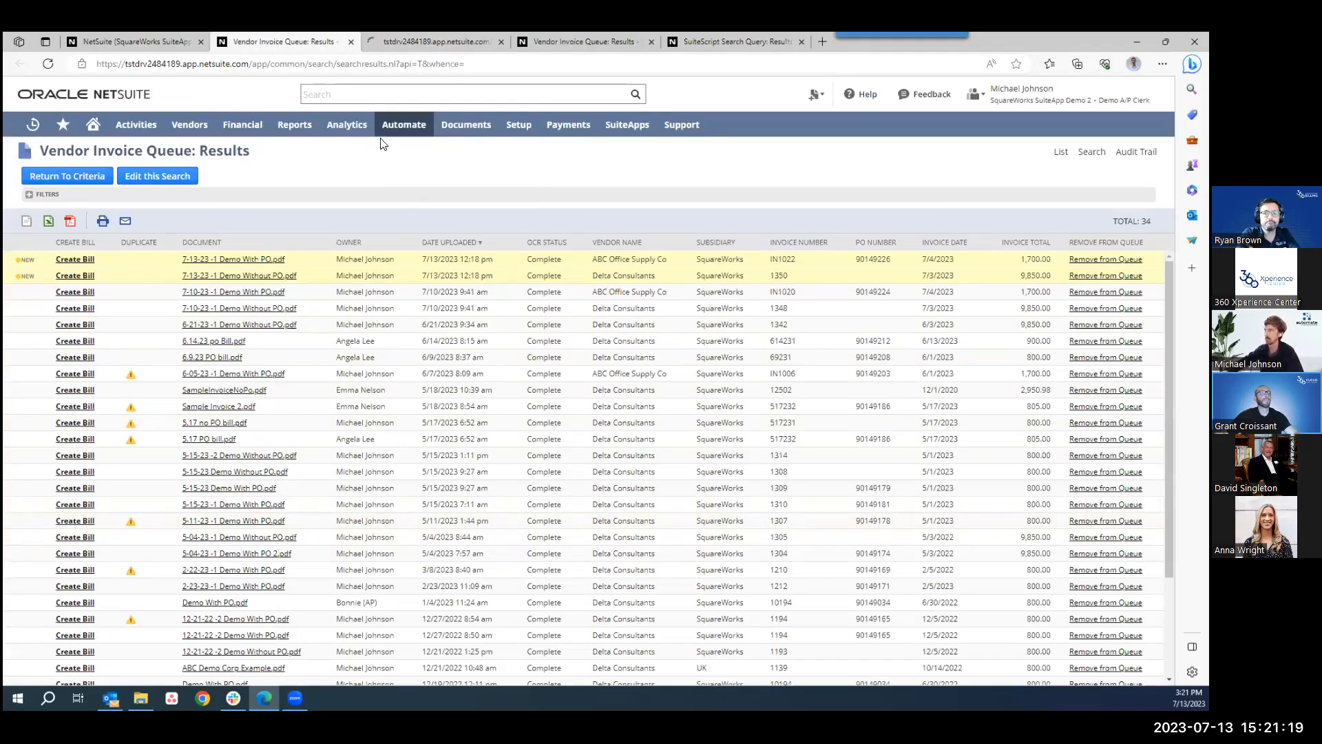
{"action": "left_click", "coordinate": [434, 41]}
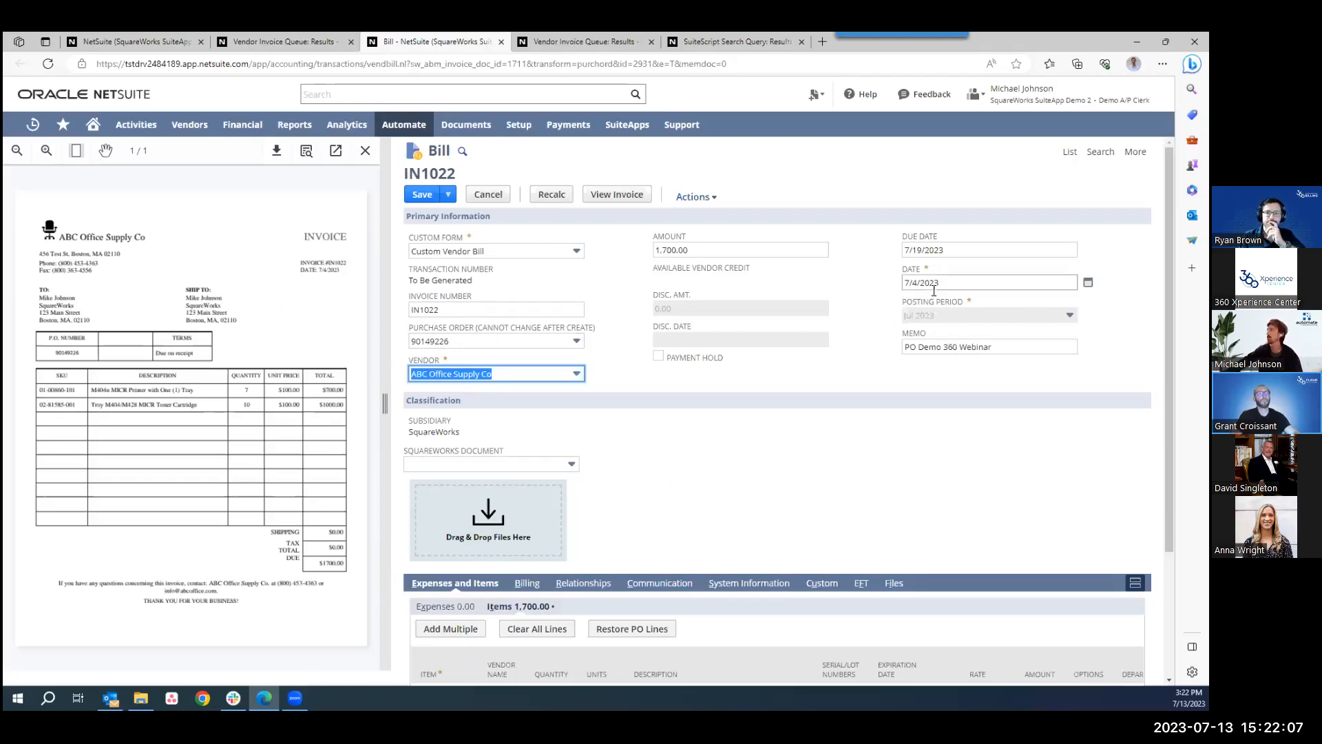
Step: Try to save the bill with the Troy M404/M428 toner cartridge quantity set to 40, check the match variances and cancel saving
{"action": "scroll", "coordinate": [944, 345], "scroll_direction": "down", "scroll_amount": 3}
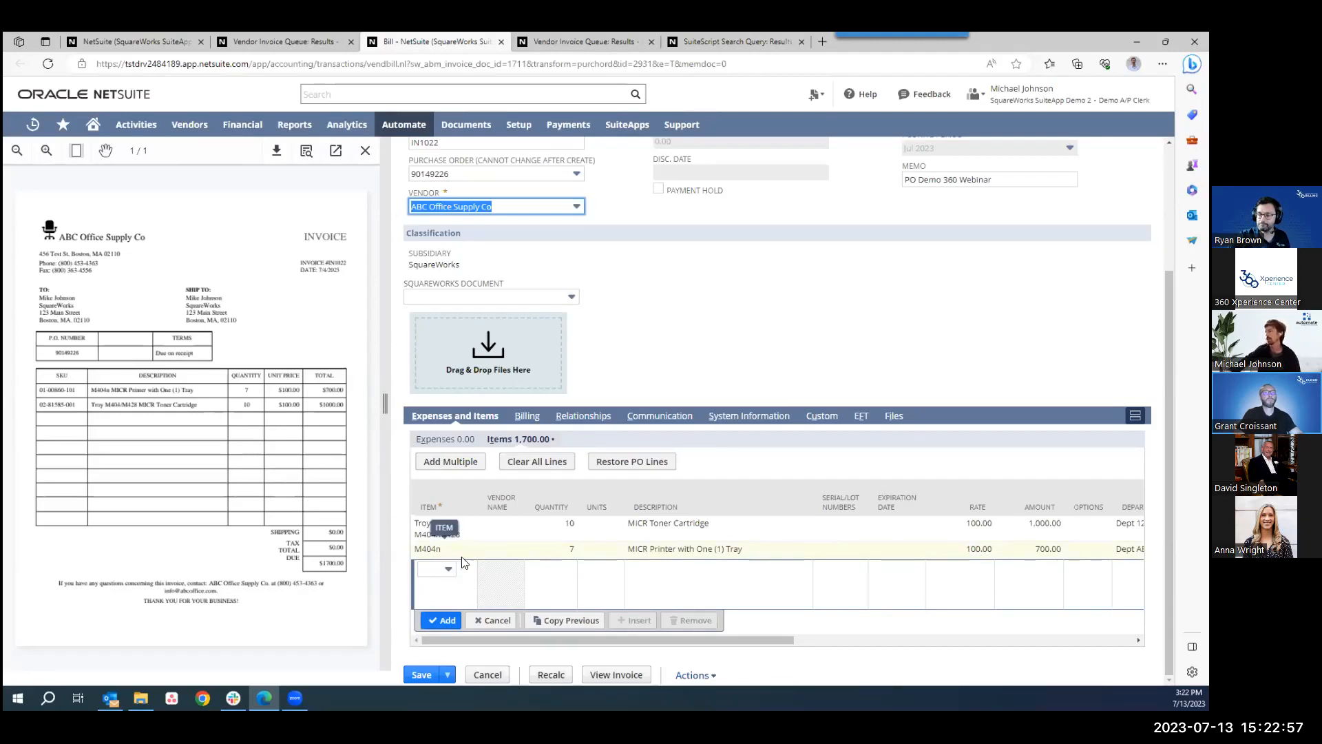
{"action": "left_click", "coordinate": [563, 527]}
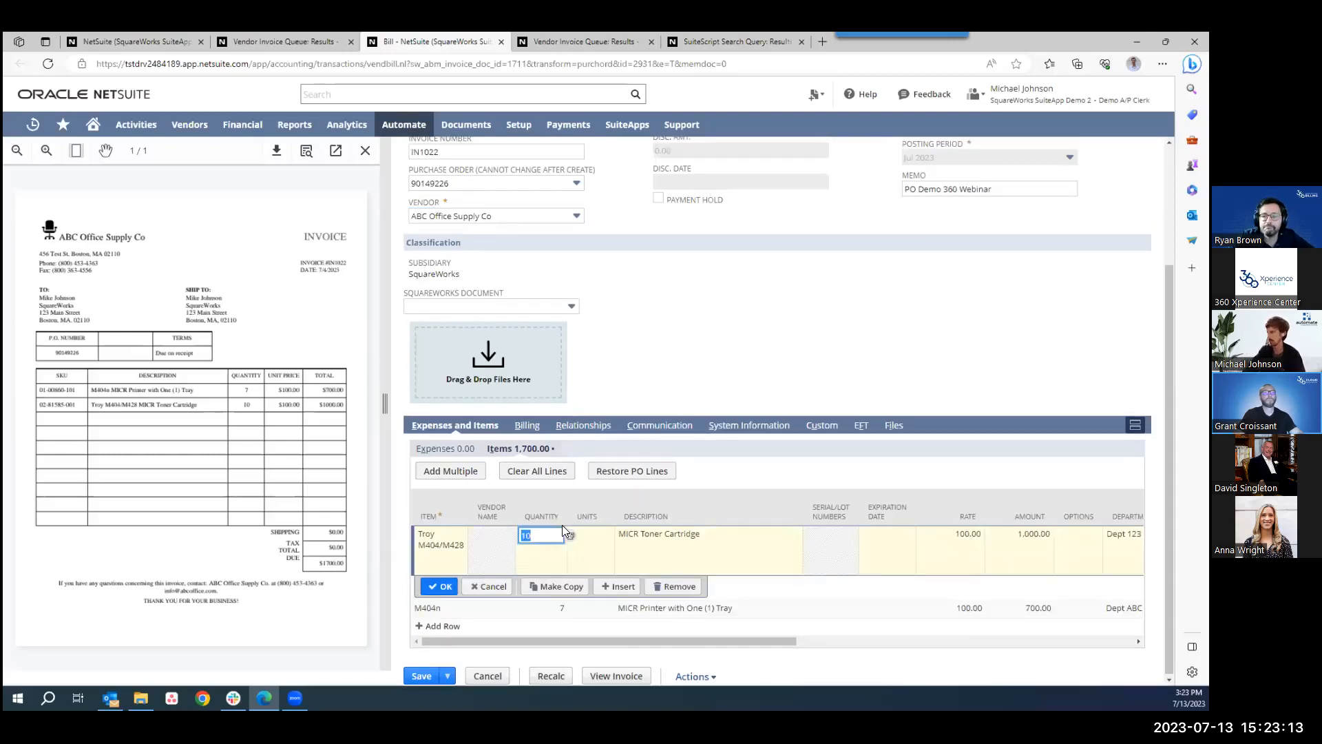
{"action": "type", "text": "40"}
{"action": "key", "text": "Tab"}
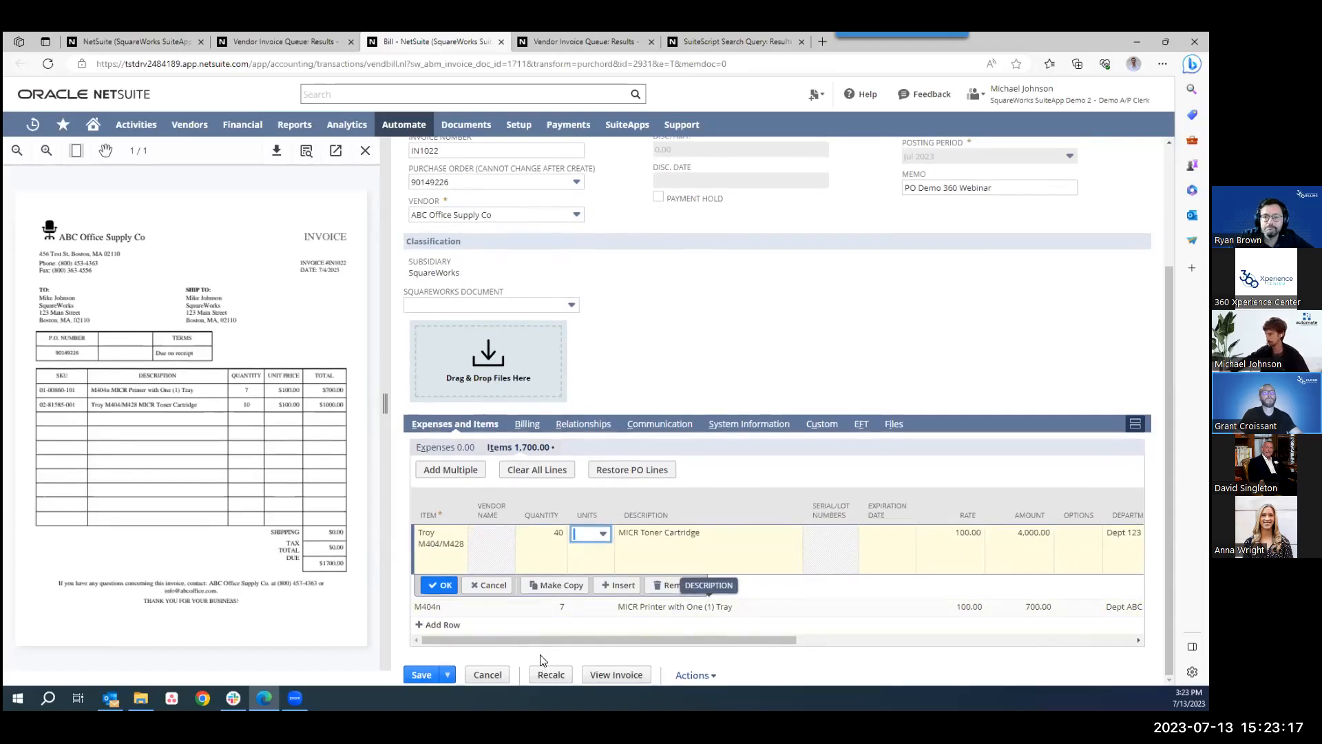
{"action": "left_click", "coordinate": [422, 677]}
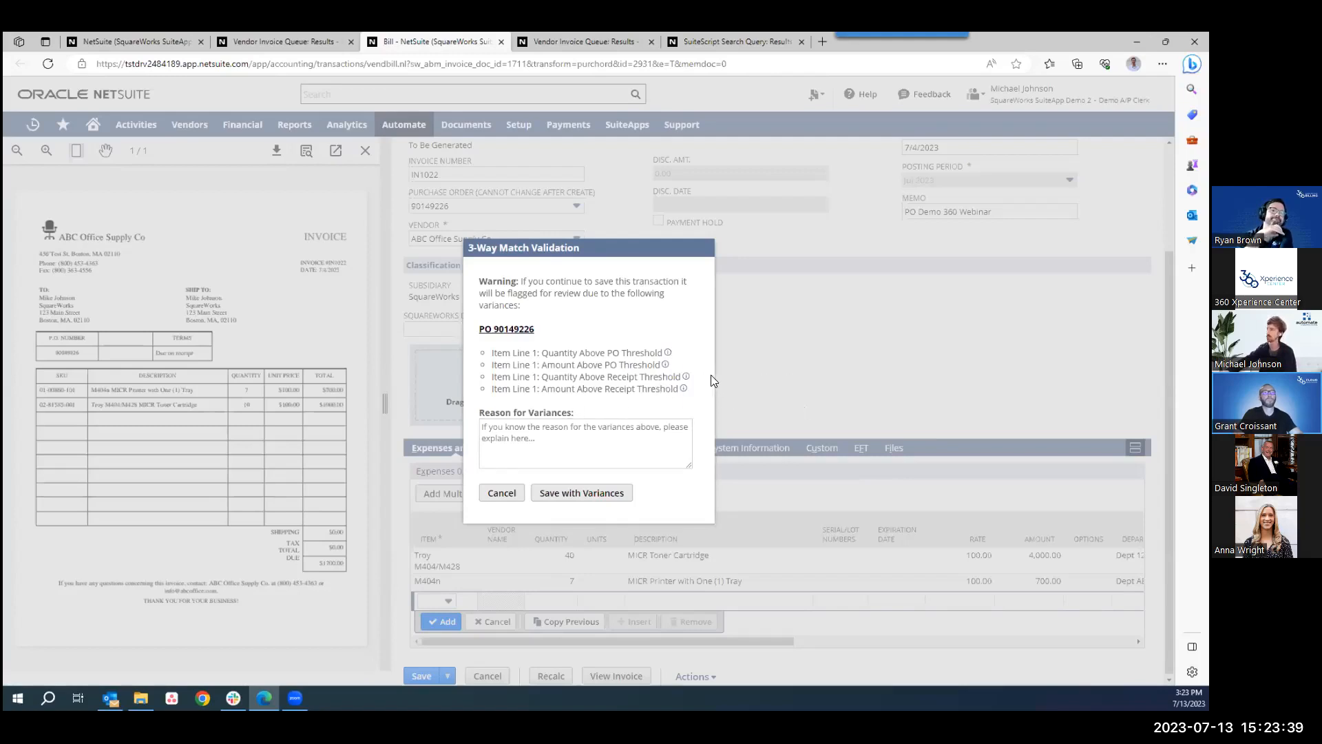
{"action": "mouse_move", "coordinate": [667, 354]}
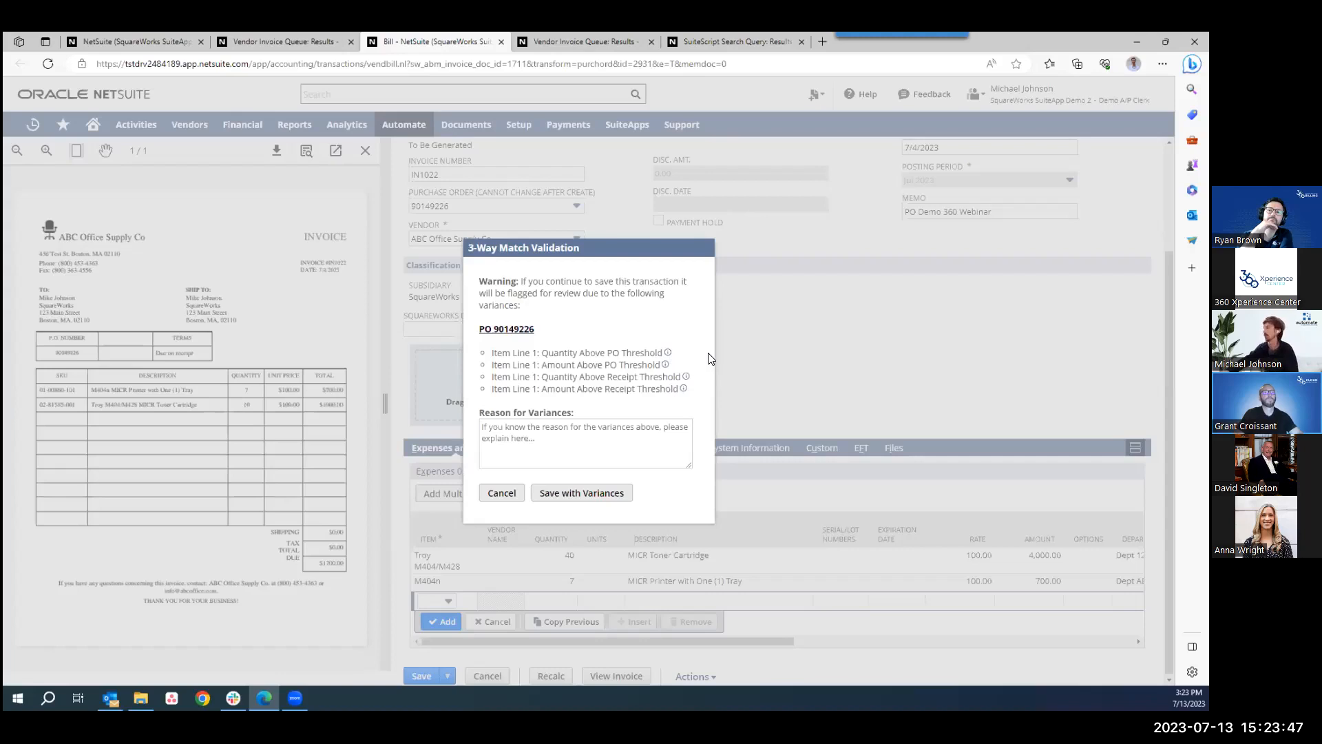
{"action": "mouse_move", "coordinate": [687, 376]}
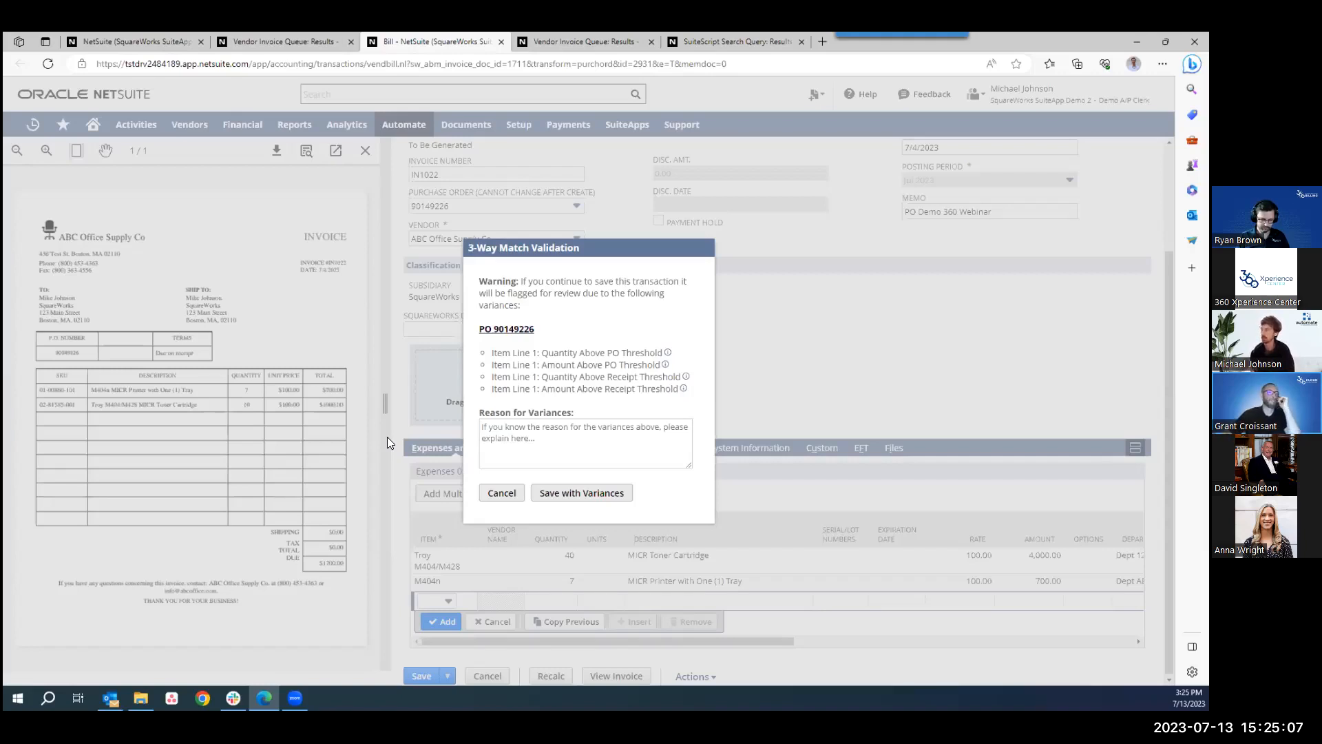
{"action": "left_click", "coordinate": [501, 493]}
Step: Set the Troy M404/M428 toner cartridge quantity to 10 and save the bill
{"action": "left_click", "coordinate": [560, 555]}
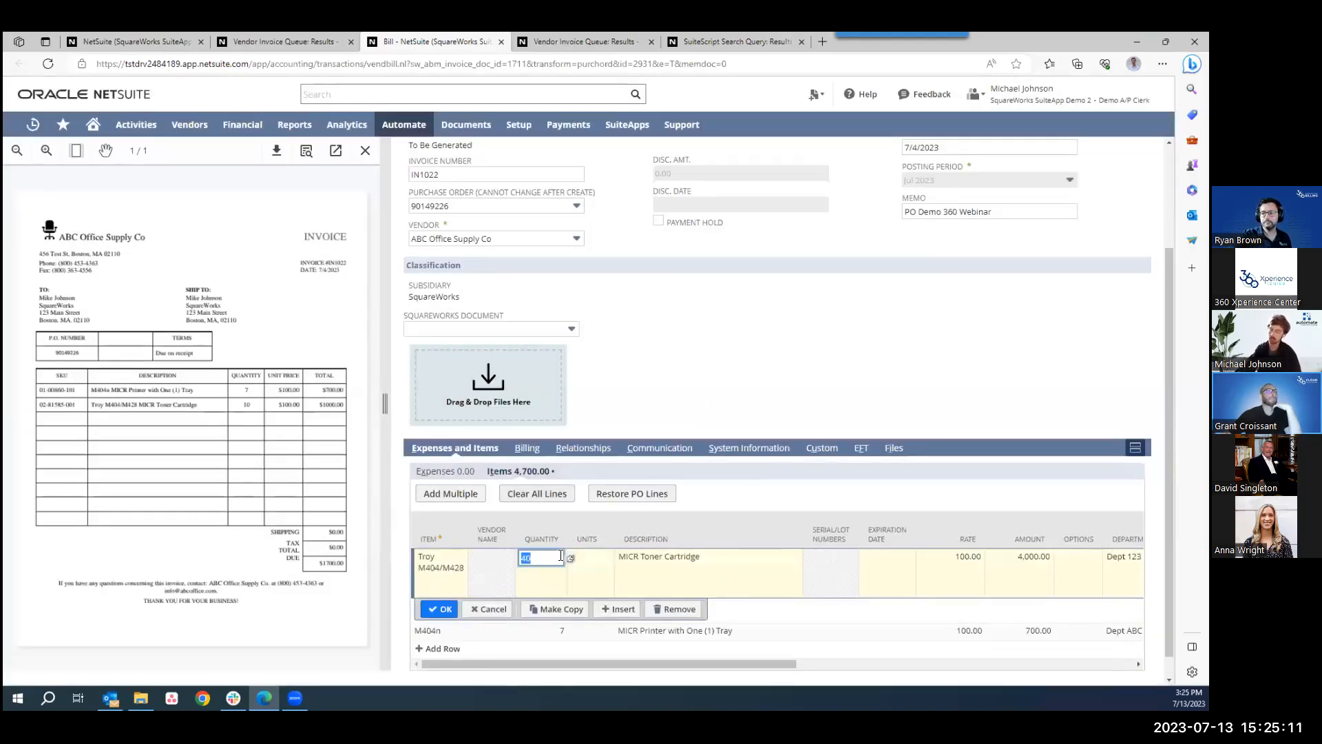
{"action": "type", "text": "10"}
{"action": "left_click", "coordinate": [440, 609]}
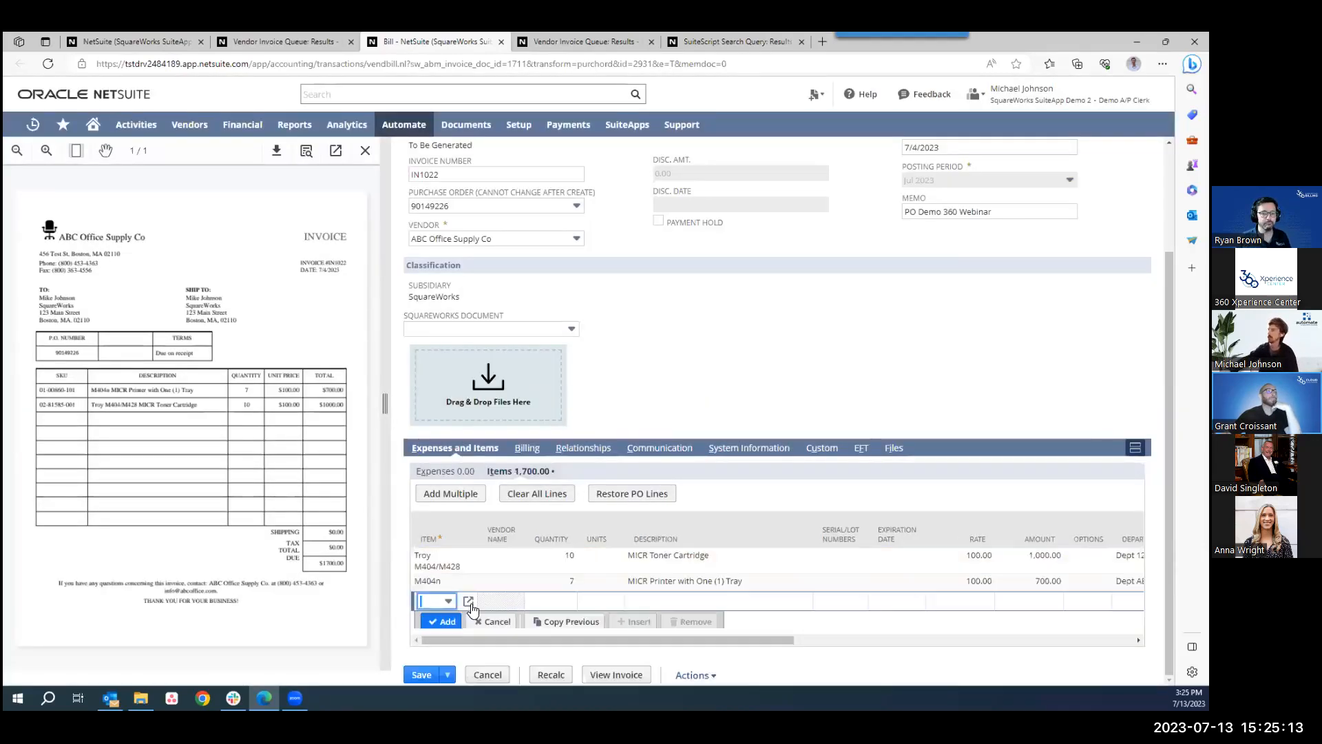
{"action": "left_click", "coordinate": [422, 674]}
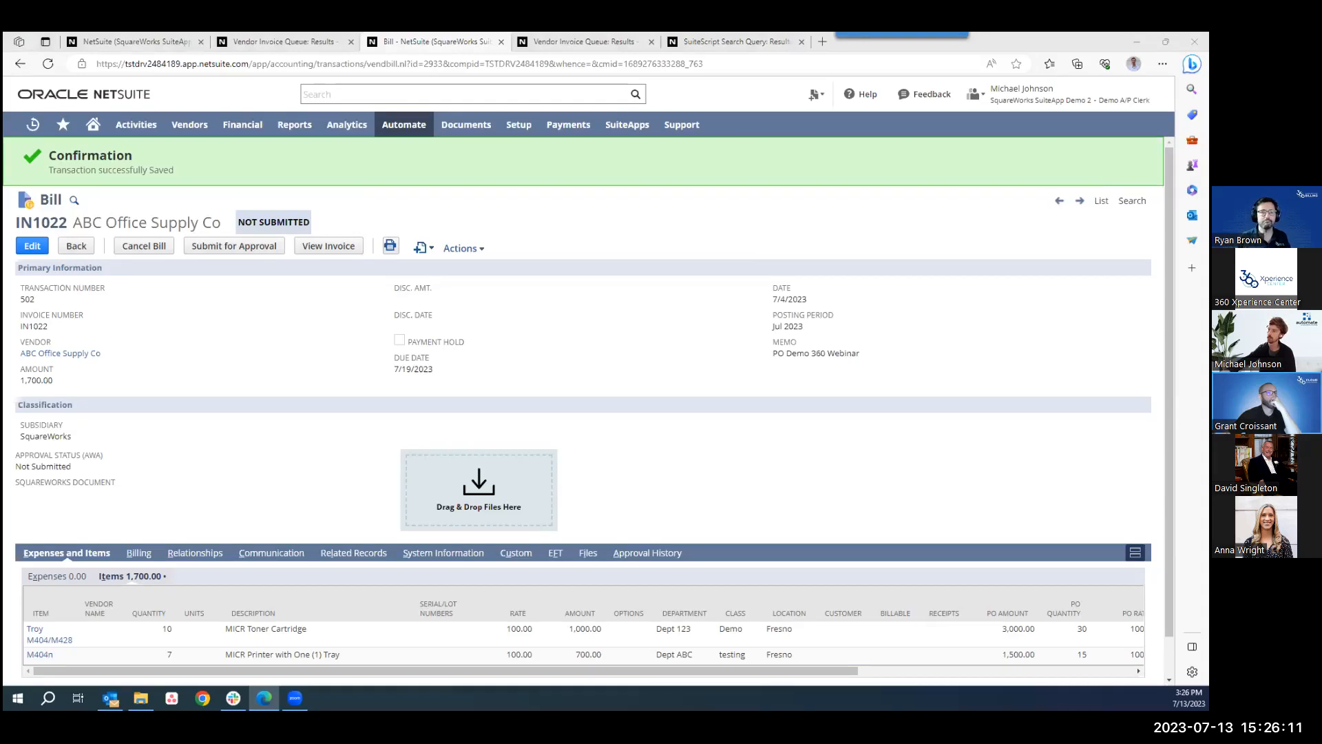
Step: Create a bill from the newest Delta Consultants document, 7-13-23 -1 Demo Without PO.pdf, in the vendor invoice queue
{"action": "left_click", "coordinate": [284, 42]}
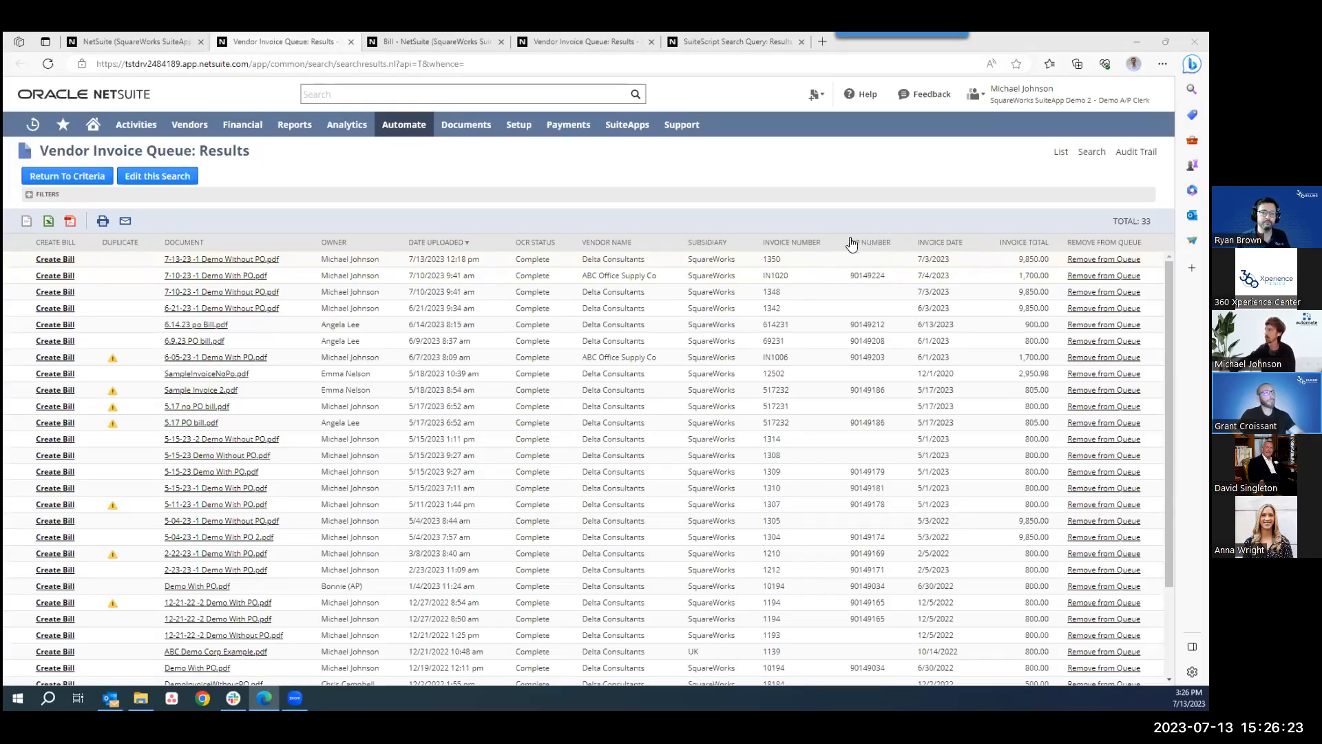
{"action": "left_click", "coordinate": [69, 261]}
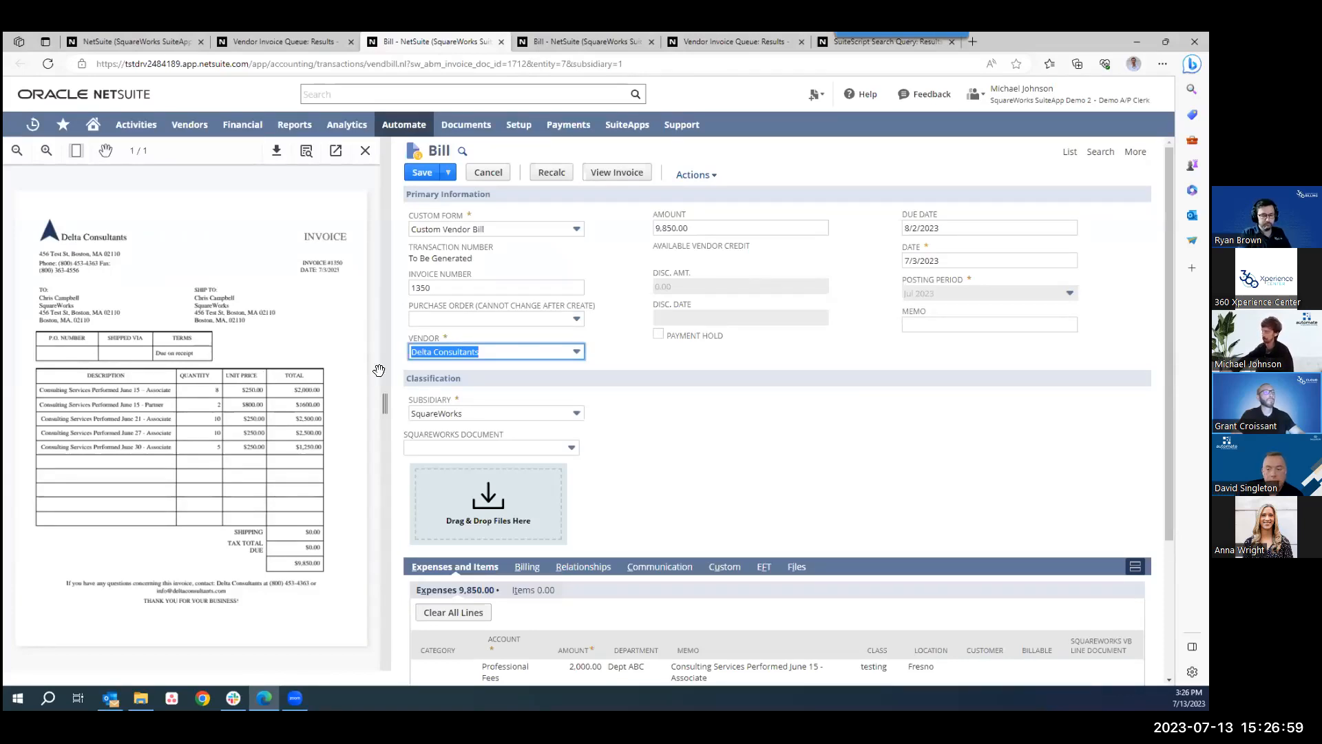
{"action": "left_click", "coordinate": [447, 319]}
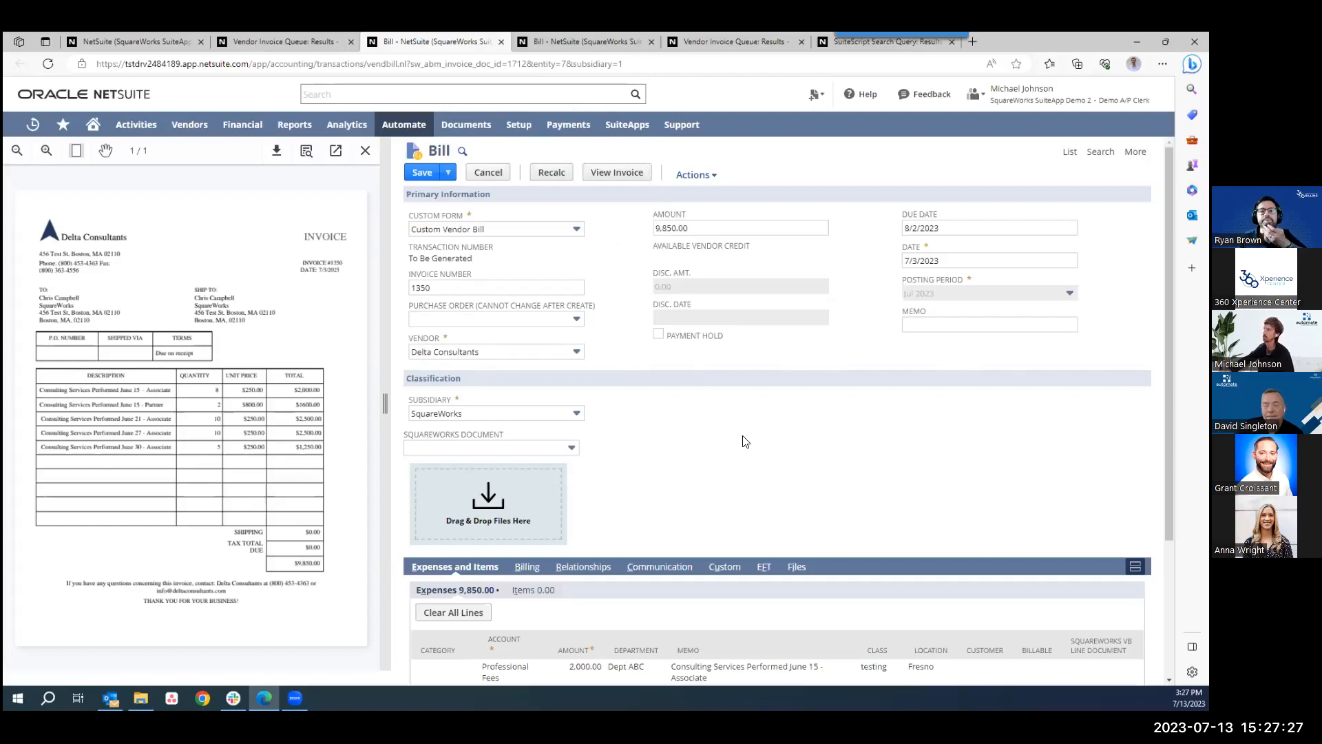
Step: Set the department to Dept 123 on the June 15 Partner and June 15 Associate expense lines
{"action": "scroll", "coordinate": [749, 420], "scroll_direction": "down", "scroll_amount": 3}
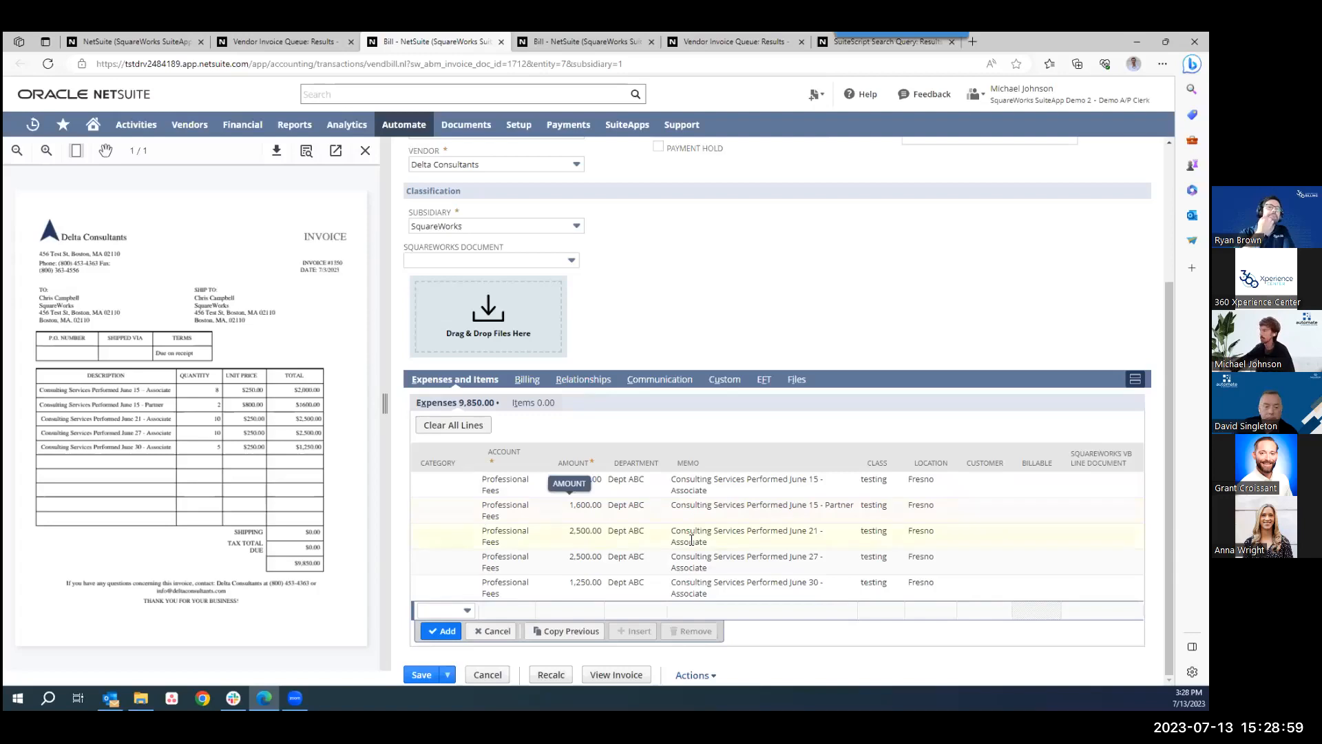
{"action": "left_click", "coordinate": [639, 511]}
{"action": "left_click", "coordinate": [639, 511]}
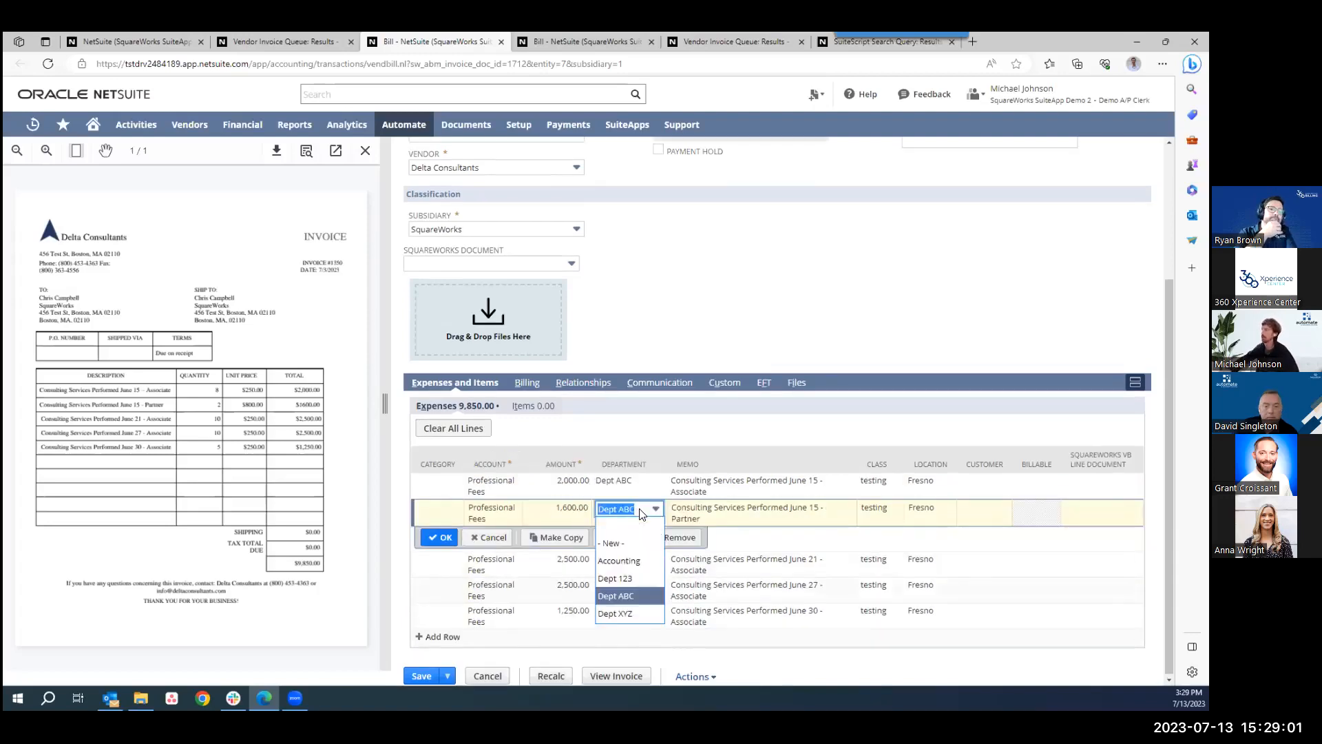
{"action": "left_click", "coordinate": [623, 566]}
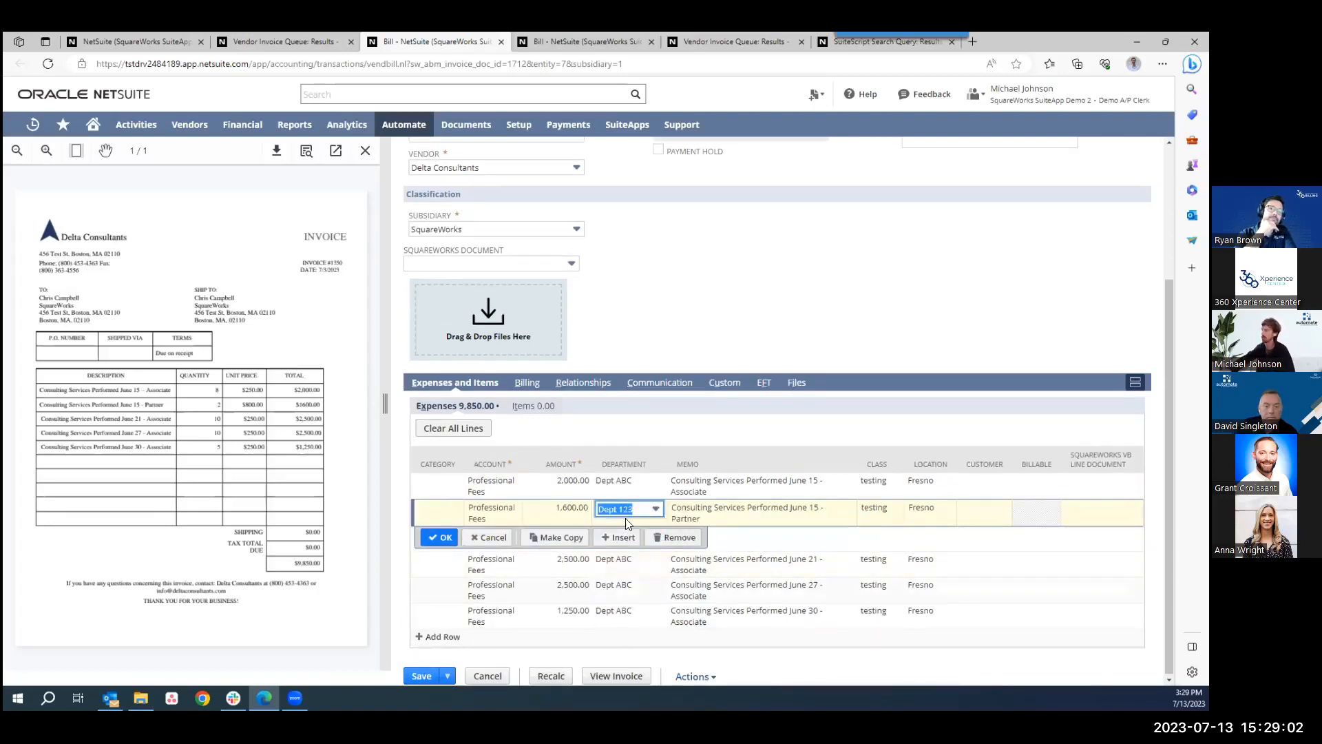
{"action": "left_click", "coordinate": [623, 481]}
{"action": "left_click", "coordinate": [627, 483]}
{"action": "left_click", "coordinate": [639, 555]}
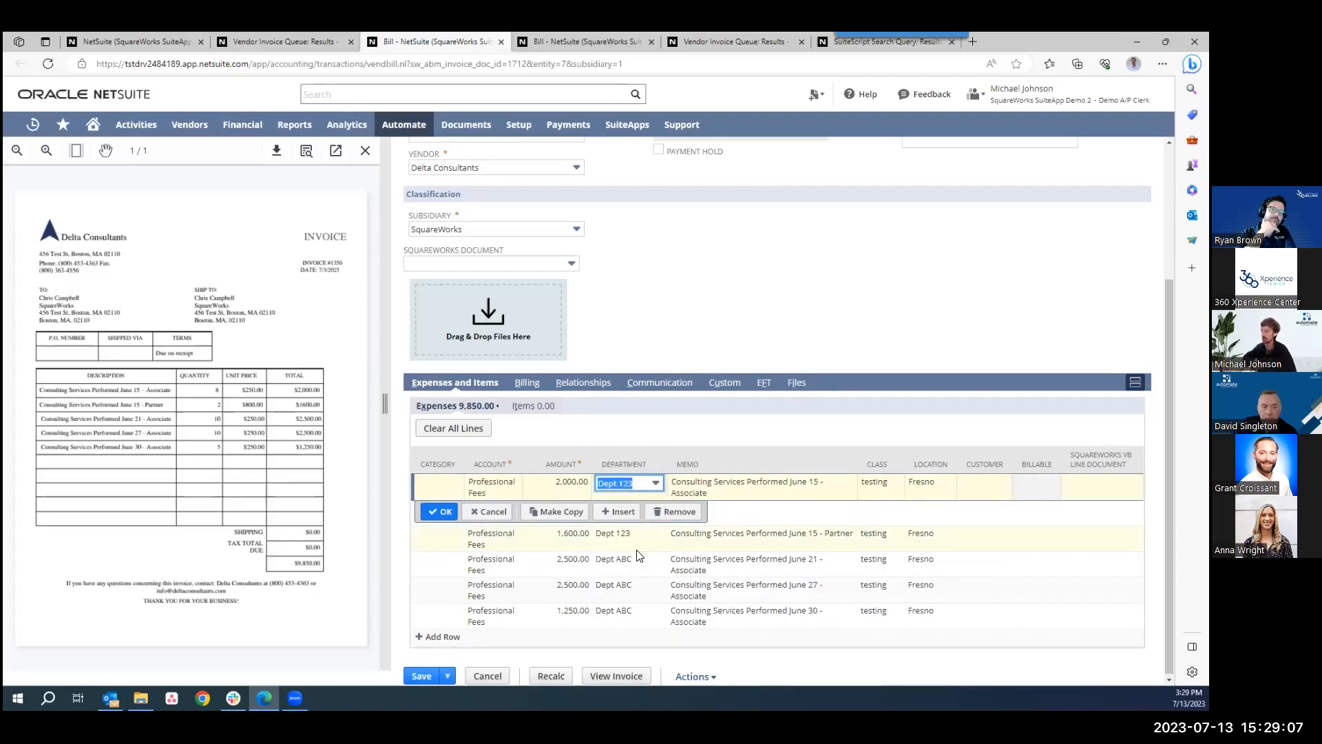
Step: Save the Delta Consultants bill, display its invoice beside it and submit the bill for approval
{"action": "left_click", "coordinate": [436, 680]}
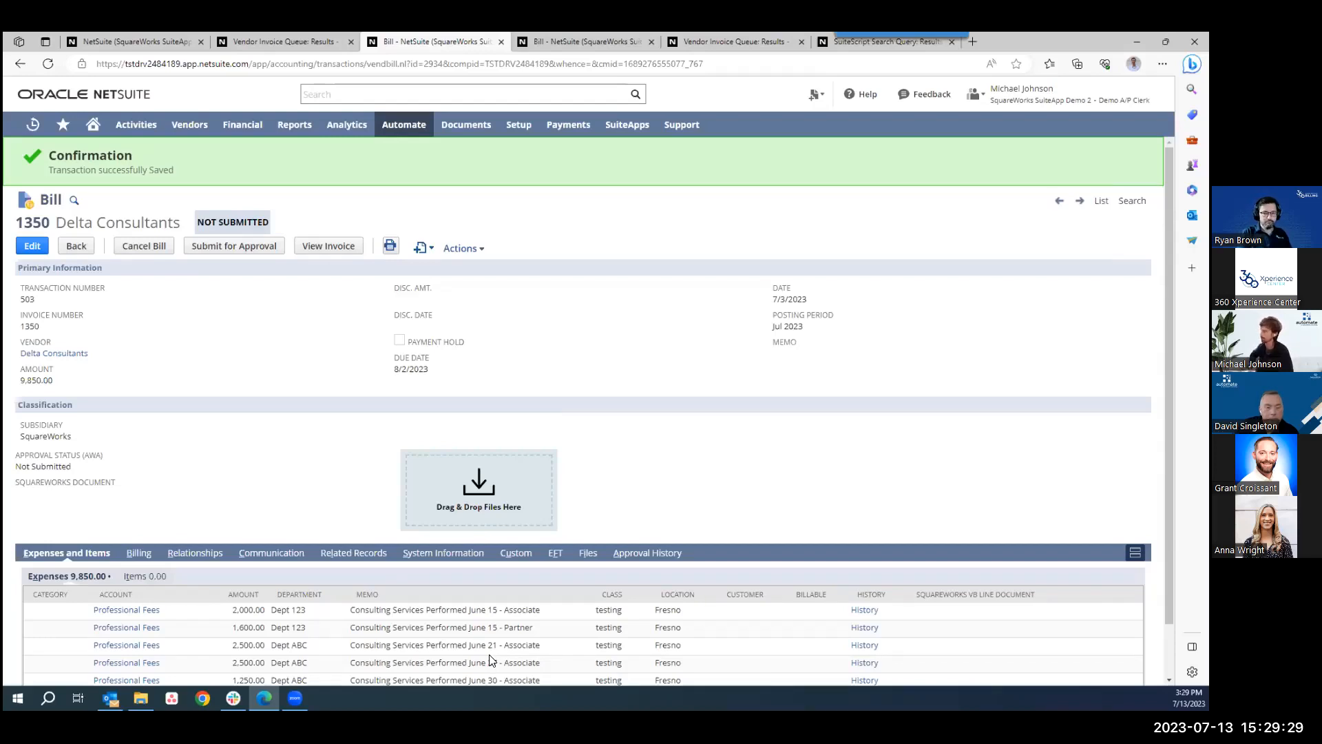
{"action": "left_click", "coordinate": [329, 248]}
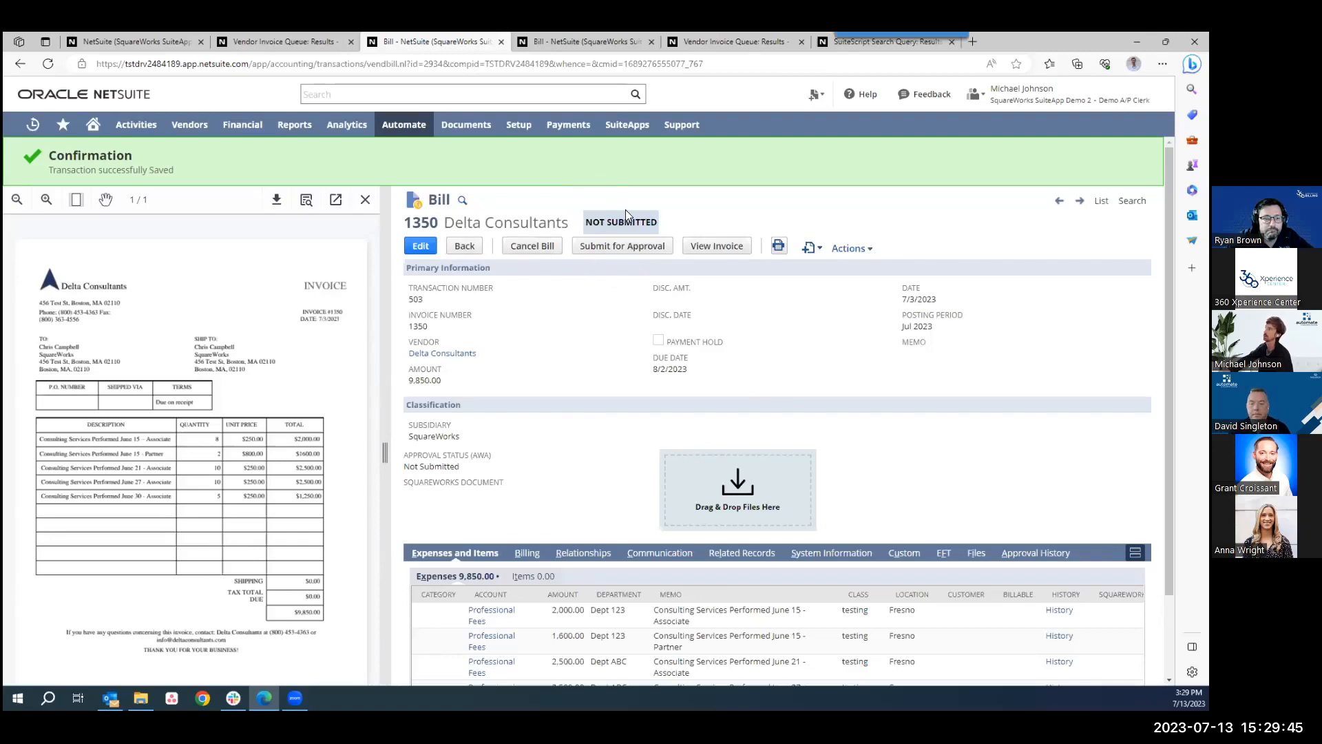
{"action": "left_click", "coordinate": [641, 246]}
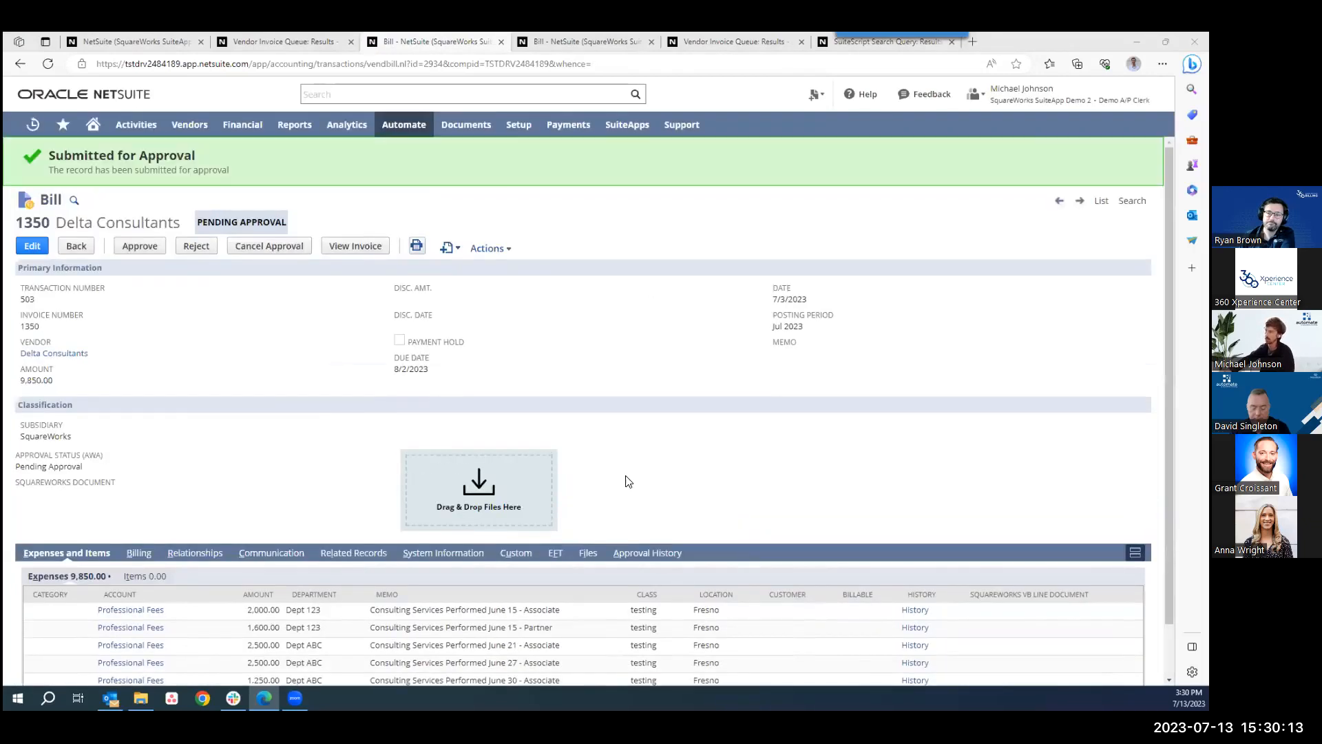
Step: Check the bill's approval history, then switch to Outlook and preview the PDF attached to the approval request email
{"action": "left_click", "coordinate": [648, 553]}
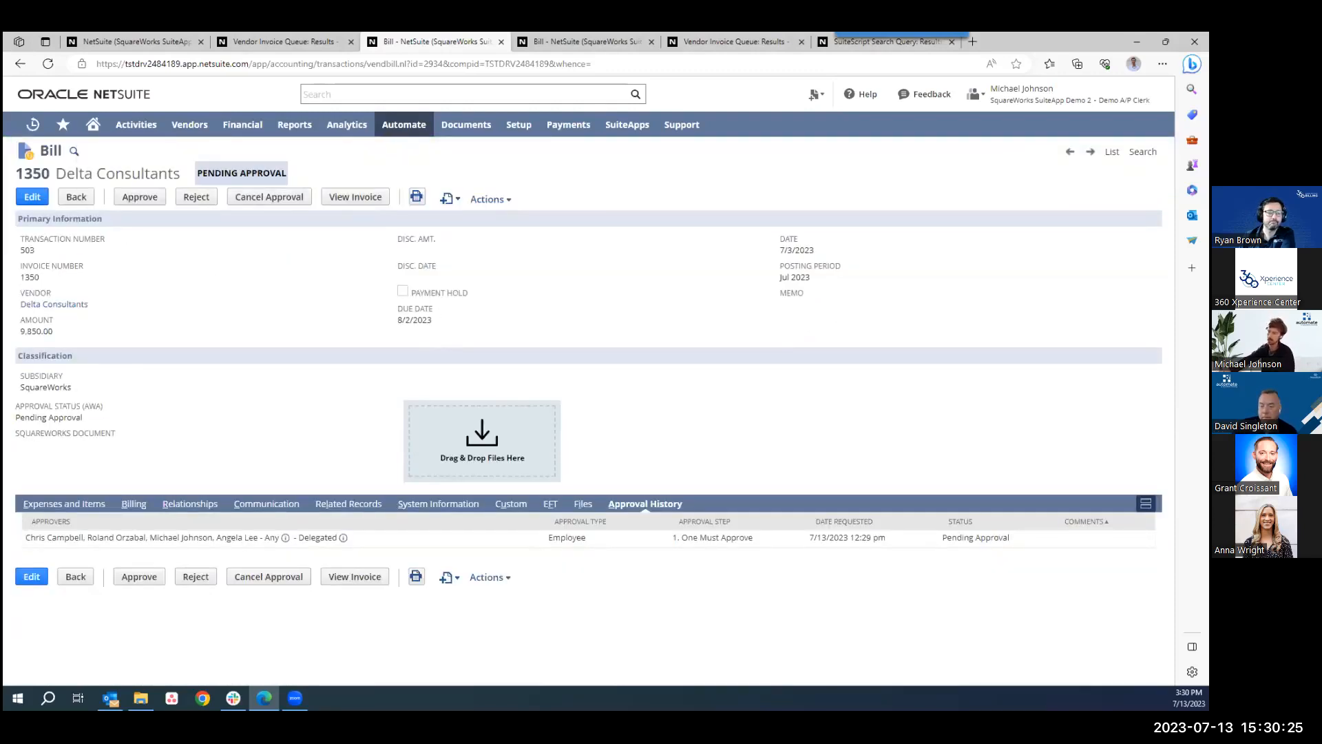
{"action": "key", "text": "alt+Tab"}
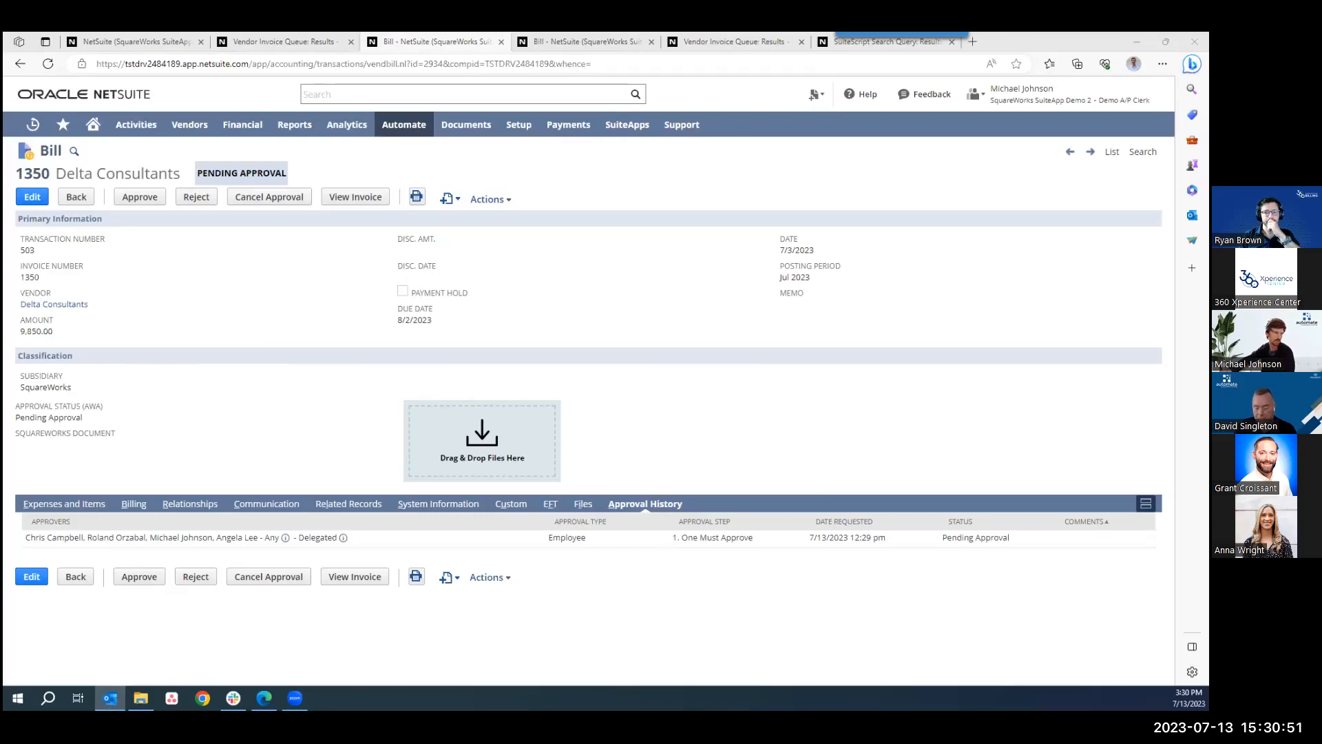
{"action": "key", "text": "alt+Tab"}
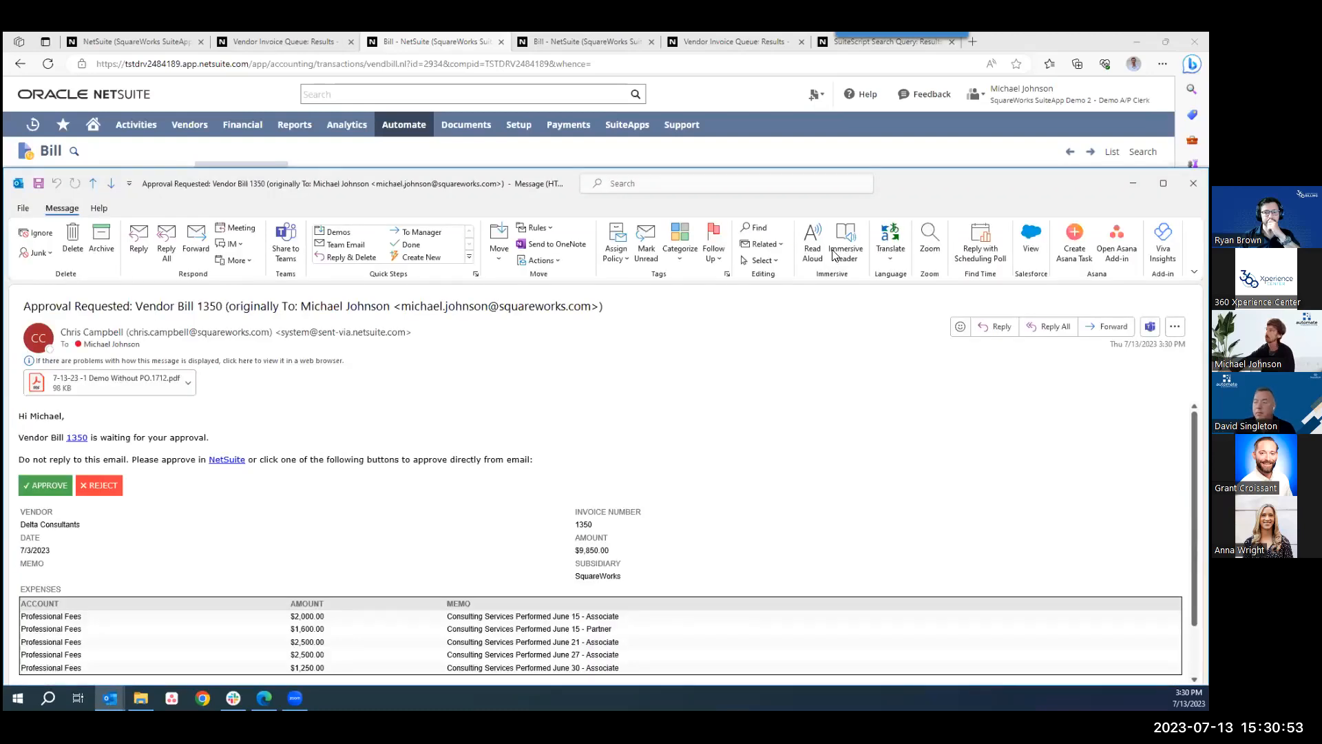
{"action": "left_click", "coordinate": [1164, 183]}
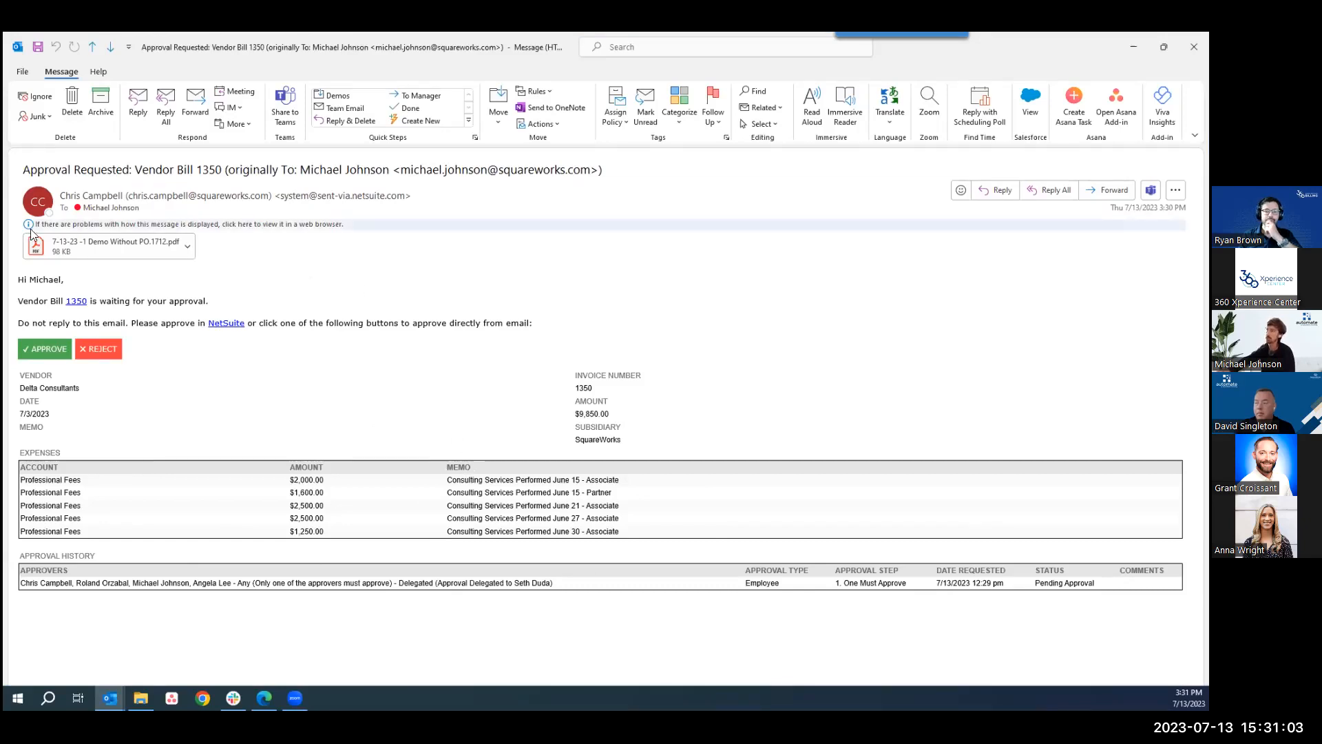
{"action": "left_click", "coordinate": [110, 247]}
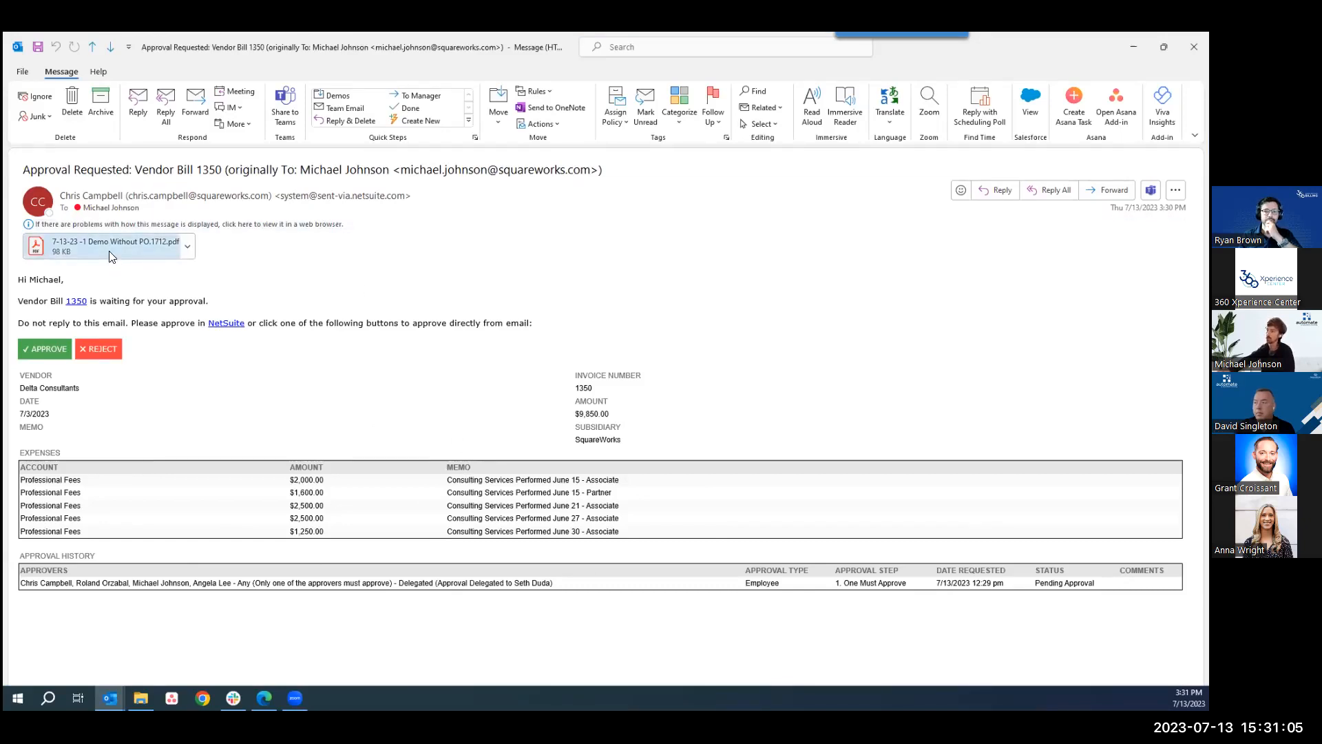
{"action": "left_click", "coordinate": [81, 273]}
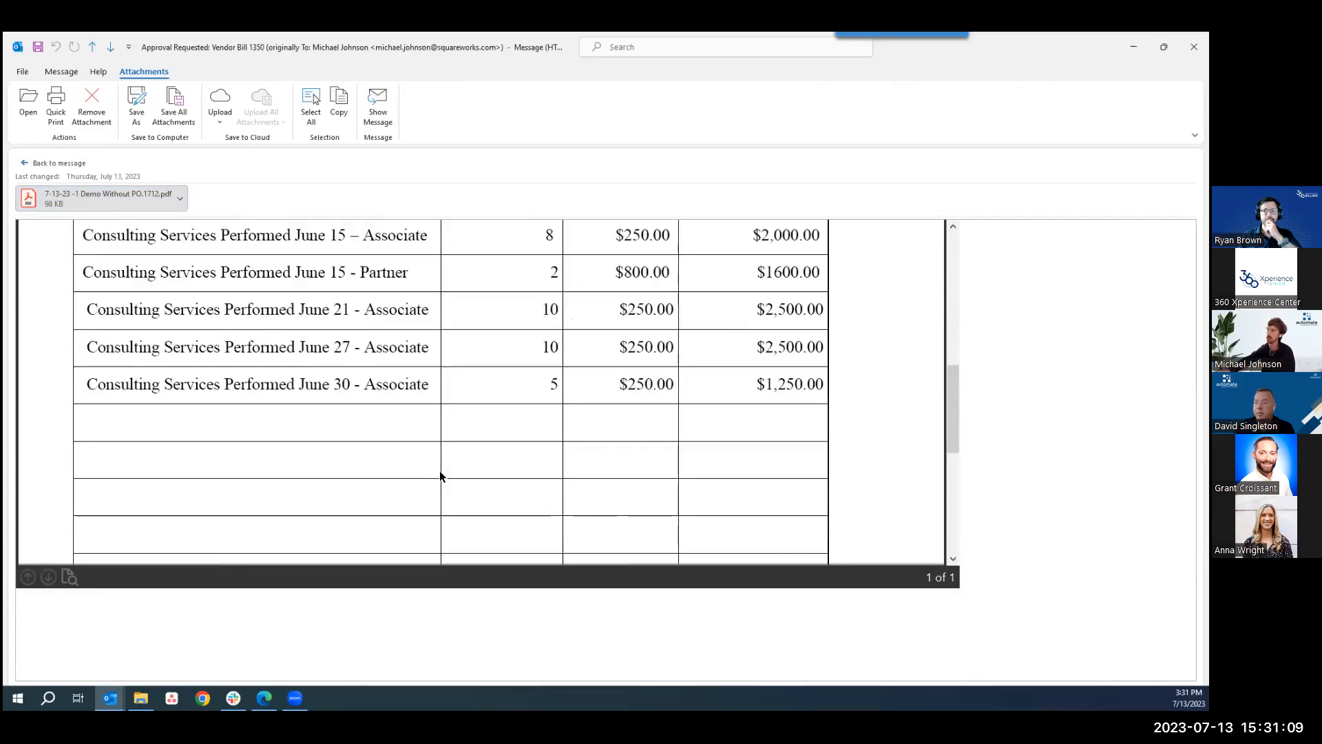
{"action": "left_click", "coordinate": [47, 163]}
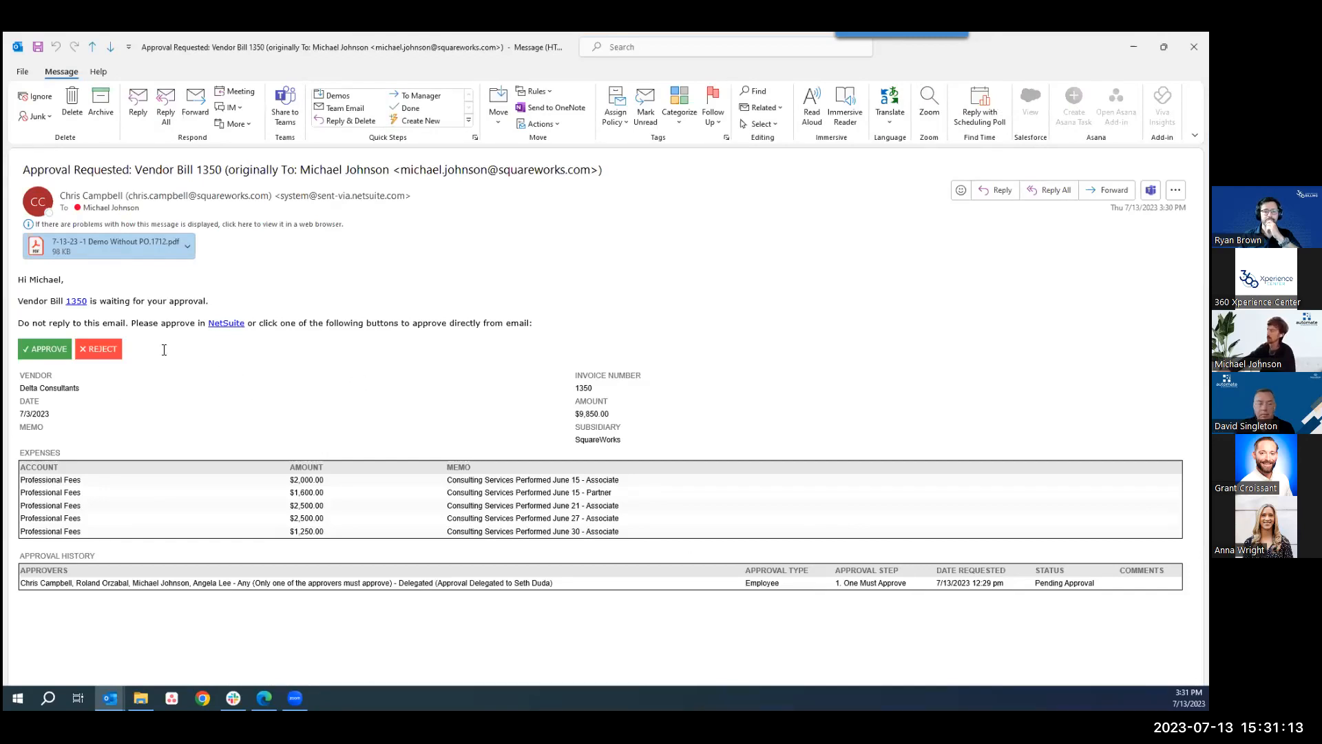
Step: Start an email approval reply from the approval request, then close the draft and the message without sending
{"action": "left_click", "coordinate": [46, 352]}
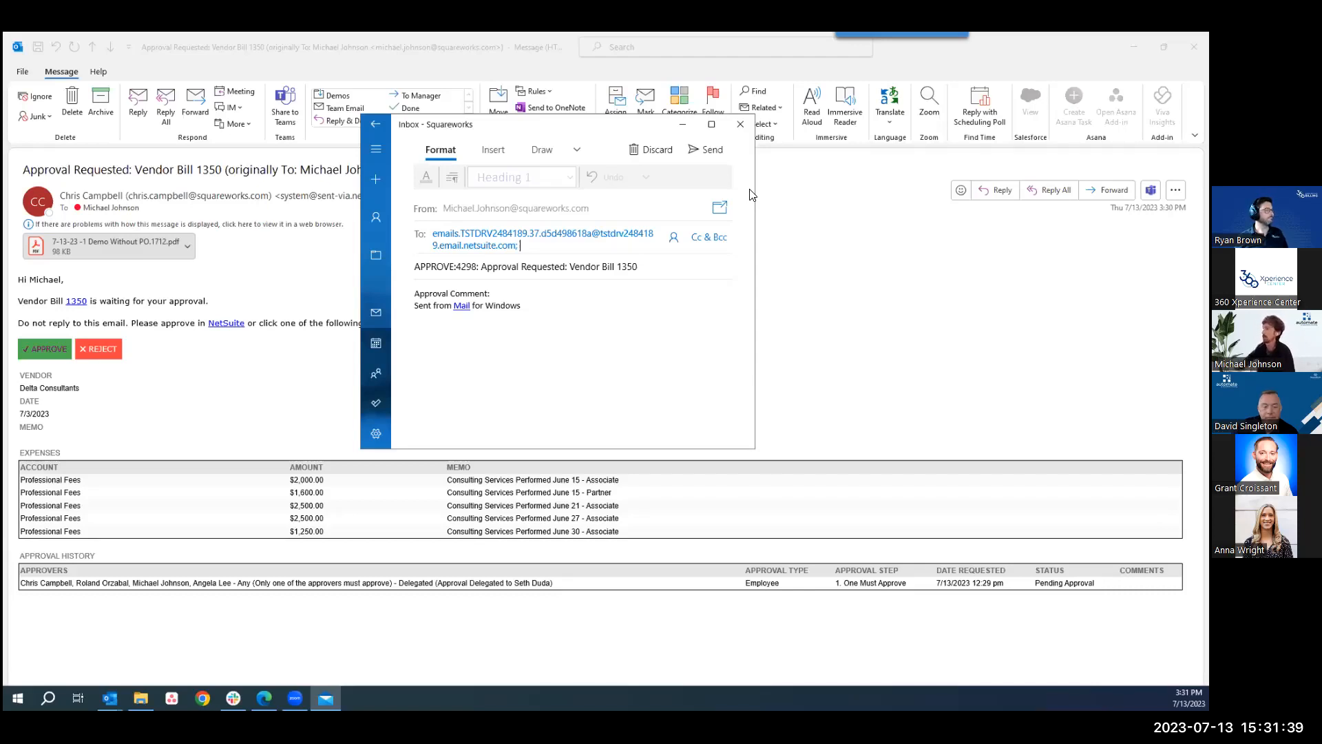
{"action": "left_click", "coordinate": [740, 125]}
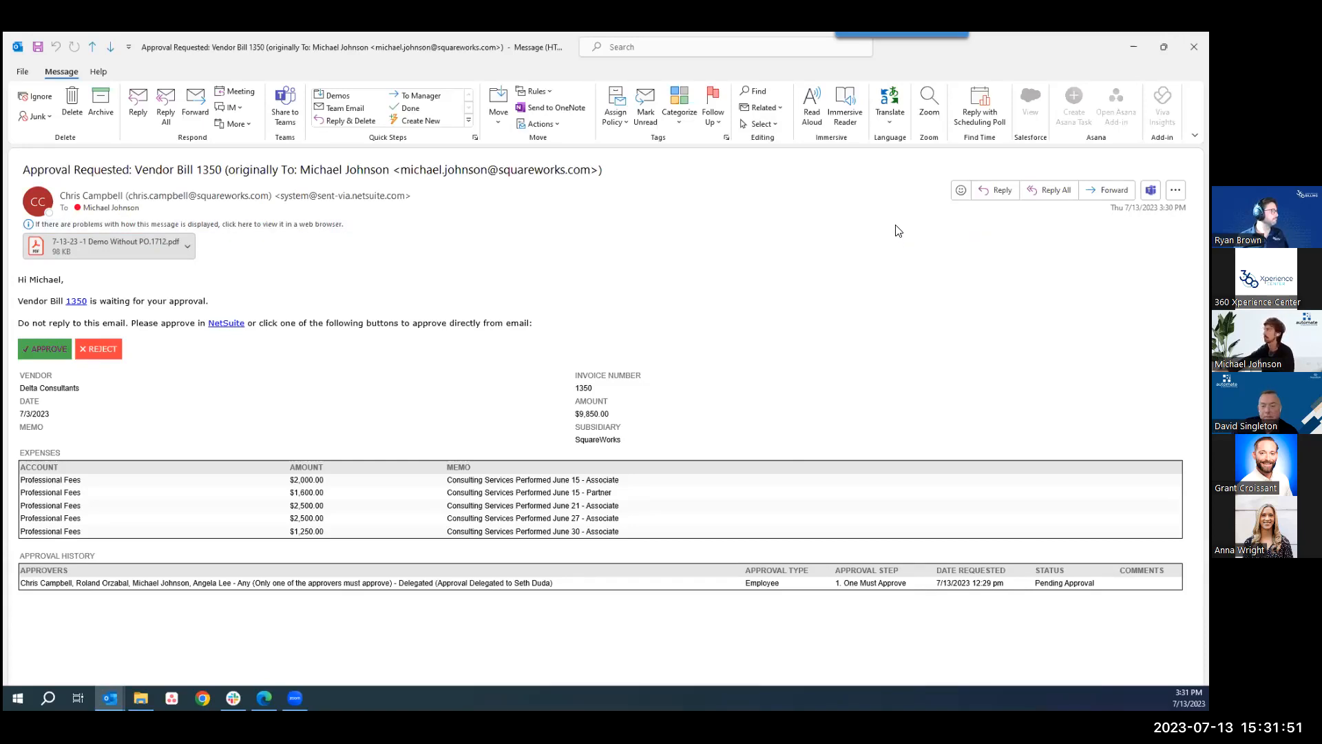
{"action": "left_click", "coordinate": [1194, 47]}
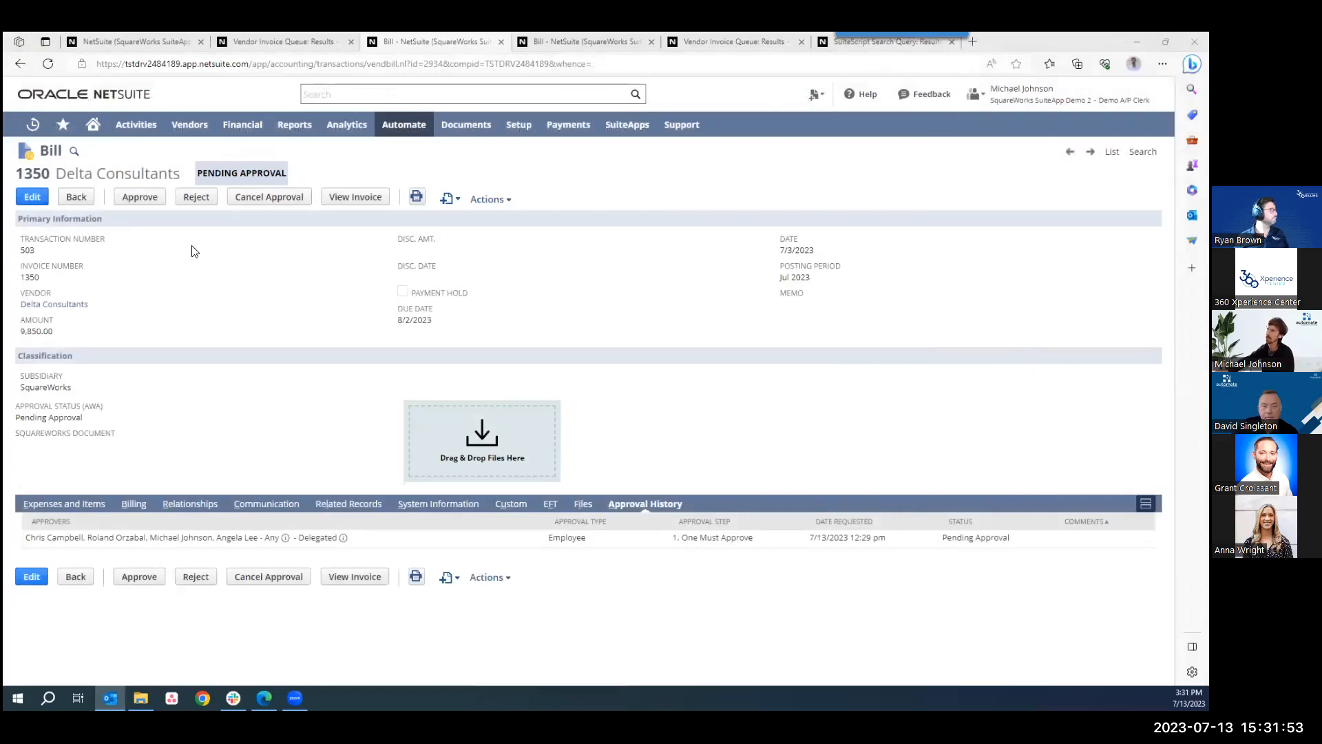
Step: Approve the Delta Consultants bill in NetSuite with the approval comment "Looks Good"
{"action": "left_click", "coordinate": [140, 196]}
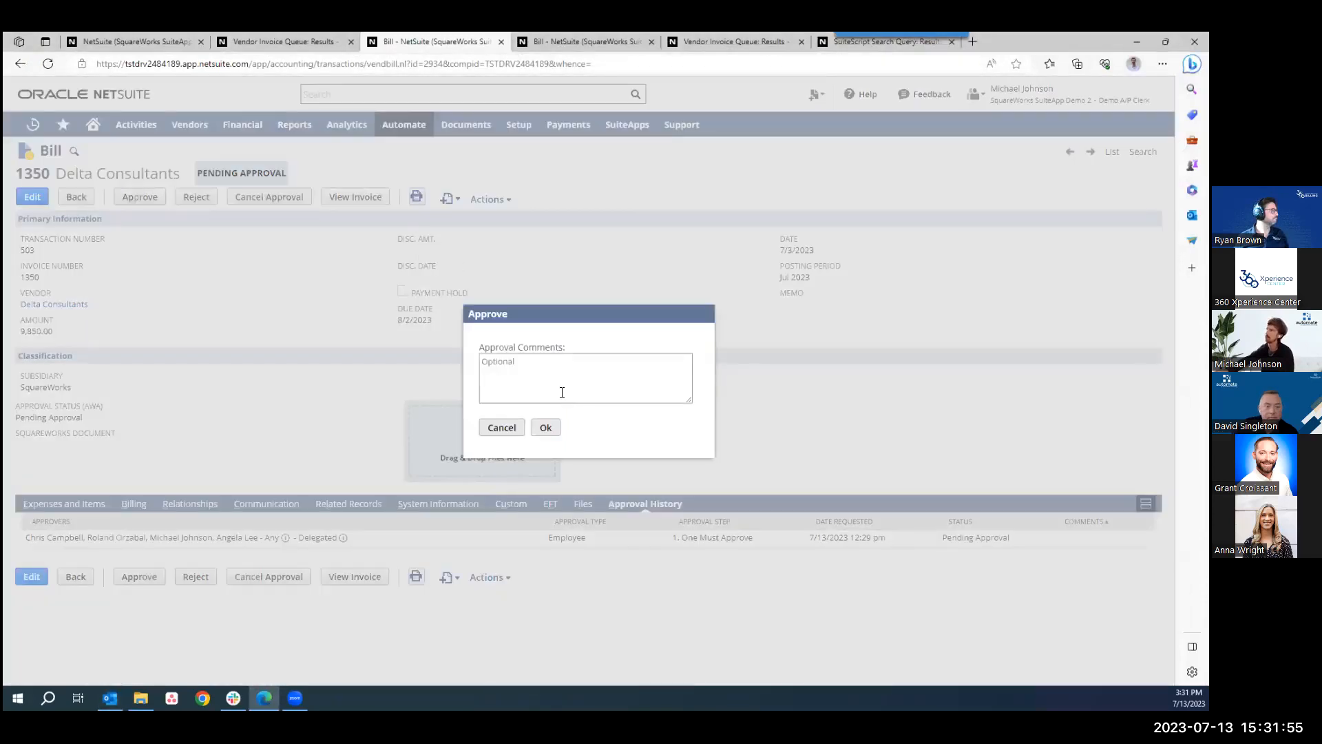
{"action": "type", "text": "Looks Good"}
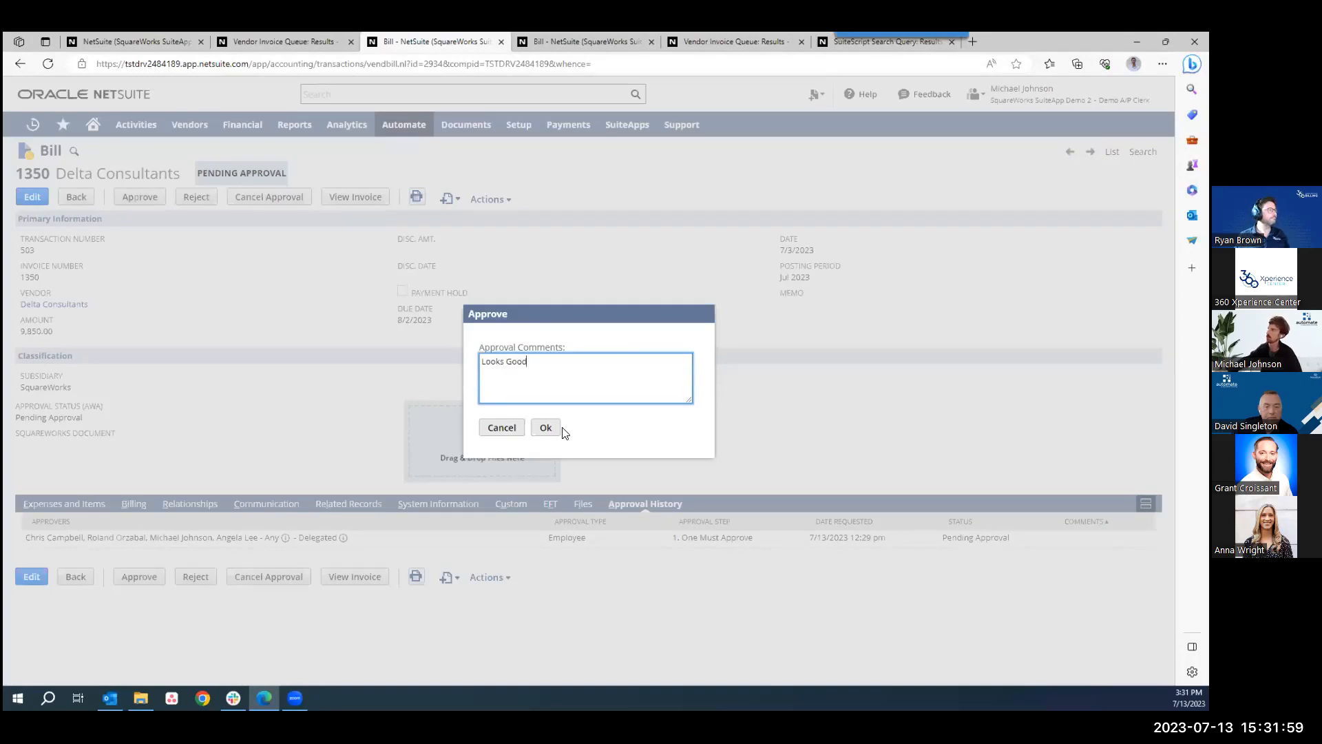
{"action": "left_click", "coordinate": [546, 427]}
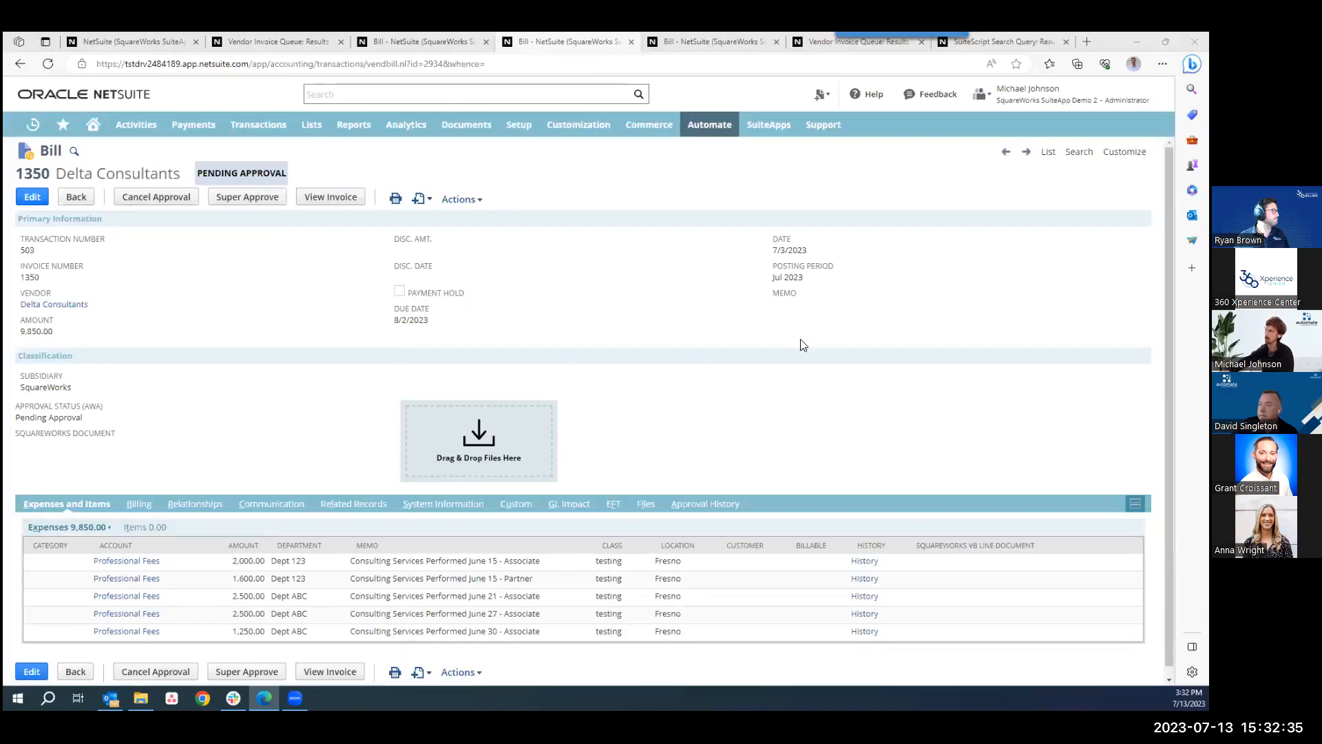
Step: Review the bill's approval history as administrator and super approve its Approval Request with the reason "Looks Good"
{"action": "left_click", "coordinate": [706, 506]}
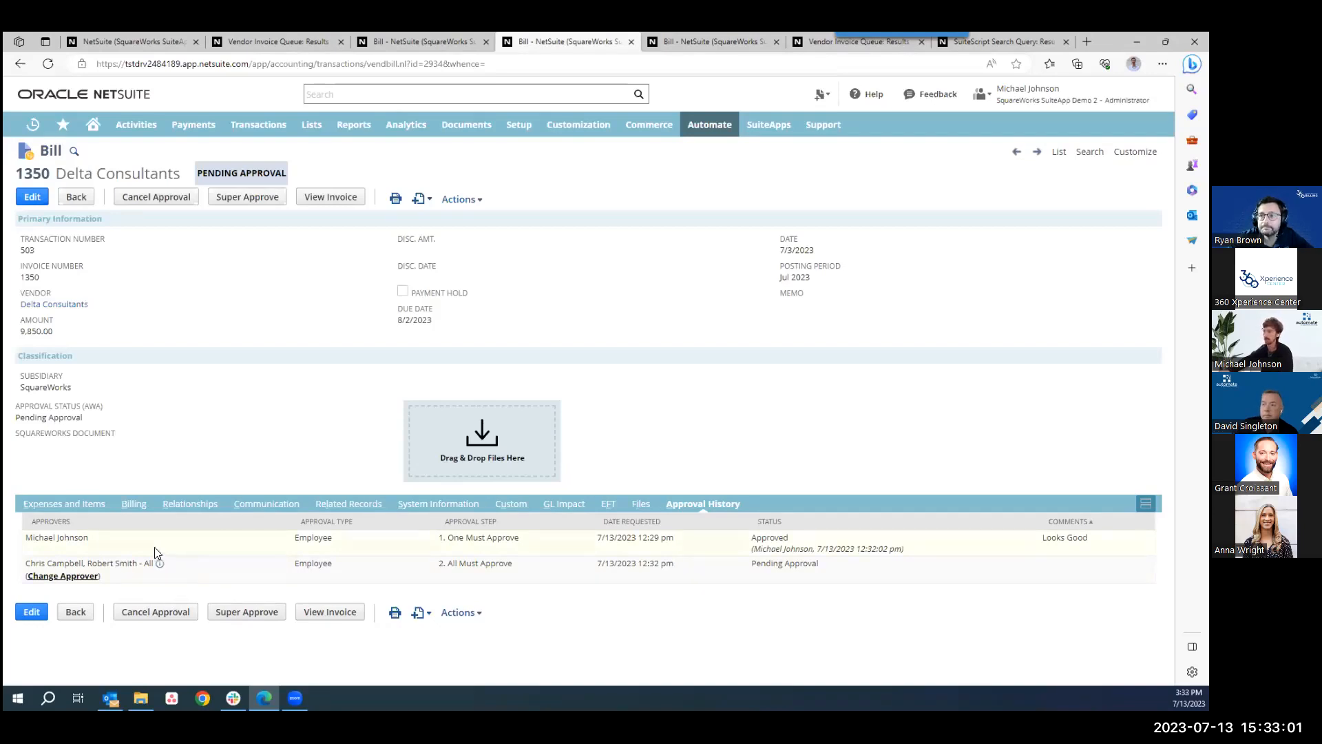
{"action": "left_click", "coordinate": [244, 611]}
{"action": "left_click", "coordinate": [555, 334]}
{"action": "left_click", "coordinate": [557, 364]}
{"action": "left_click", "coordinate": [556, 390]}
{"action": "type", "text": "Looks likes"}
{"action": "type", "text": " G"}
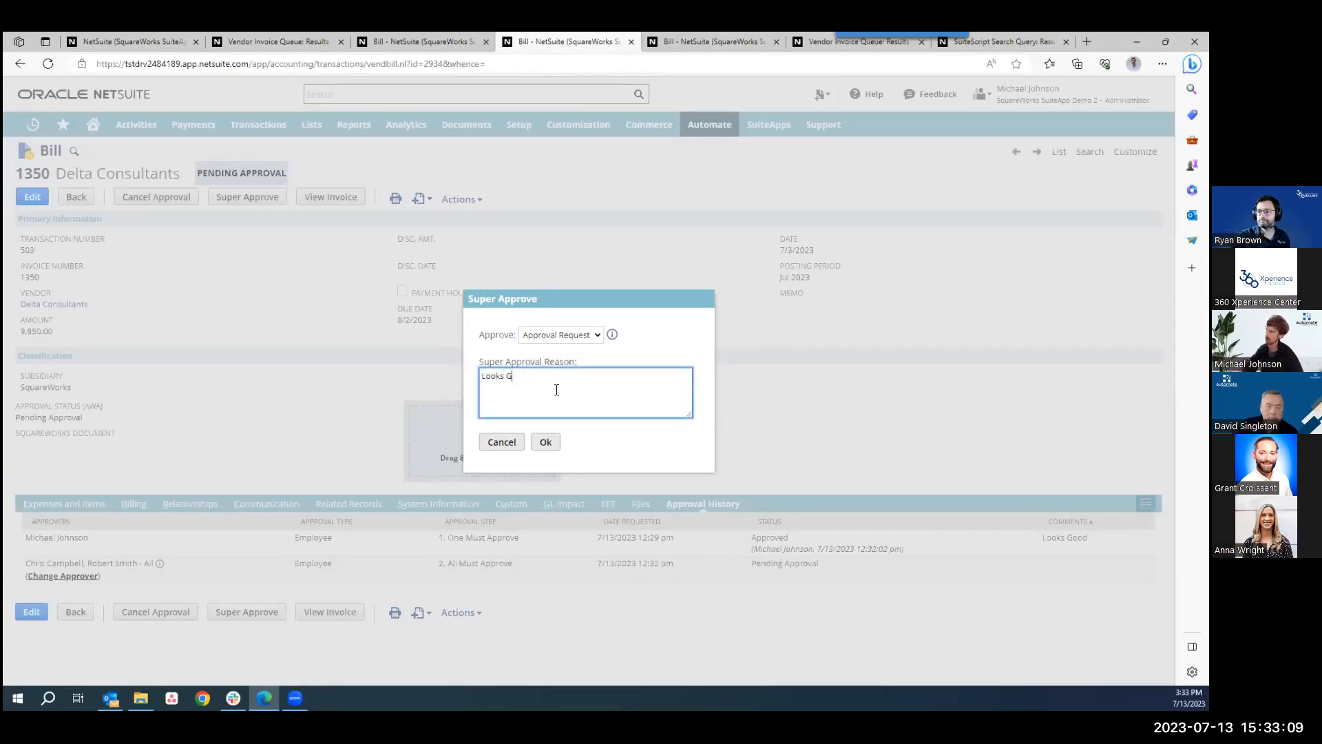
{"action": "key", "text": "BackSpace"}
{"action": "type", "text": "d"}
{"action": "left_click", "coordinate": [545, 444]}
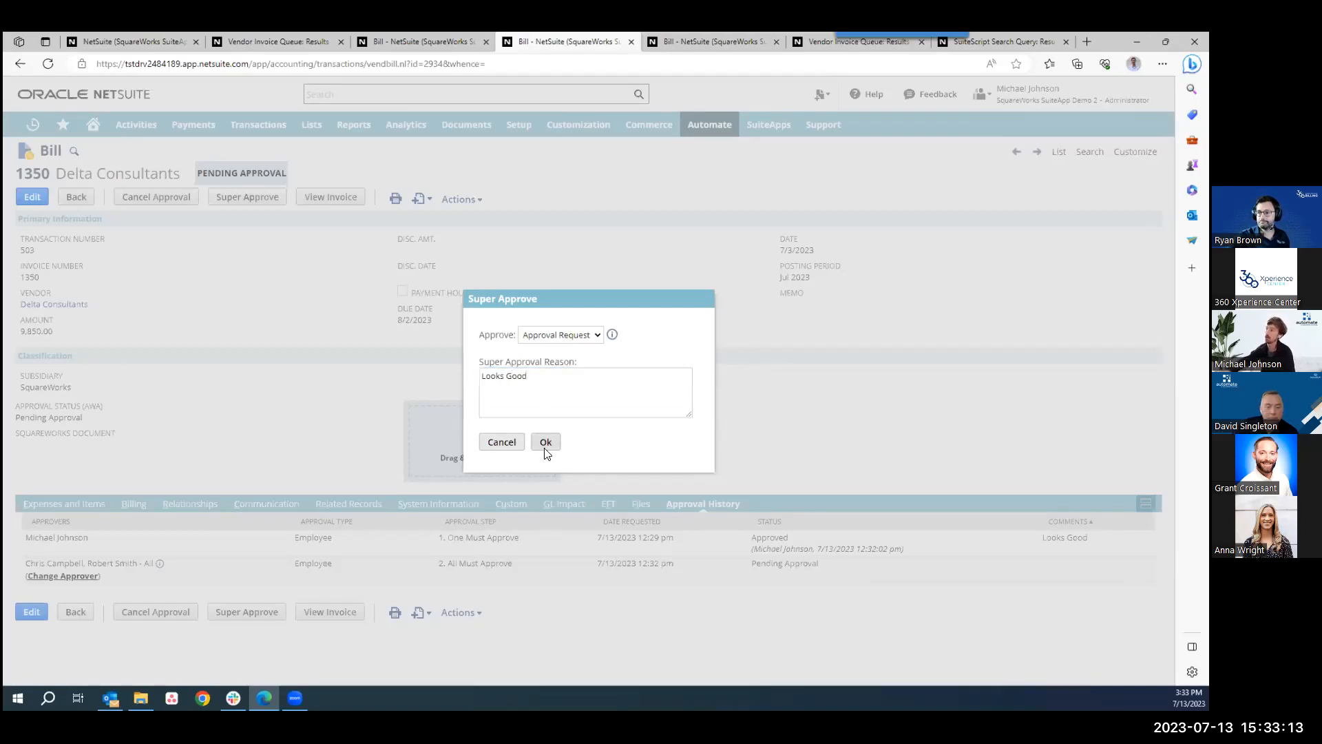
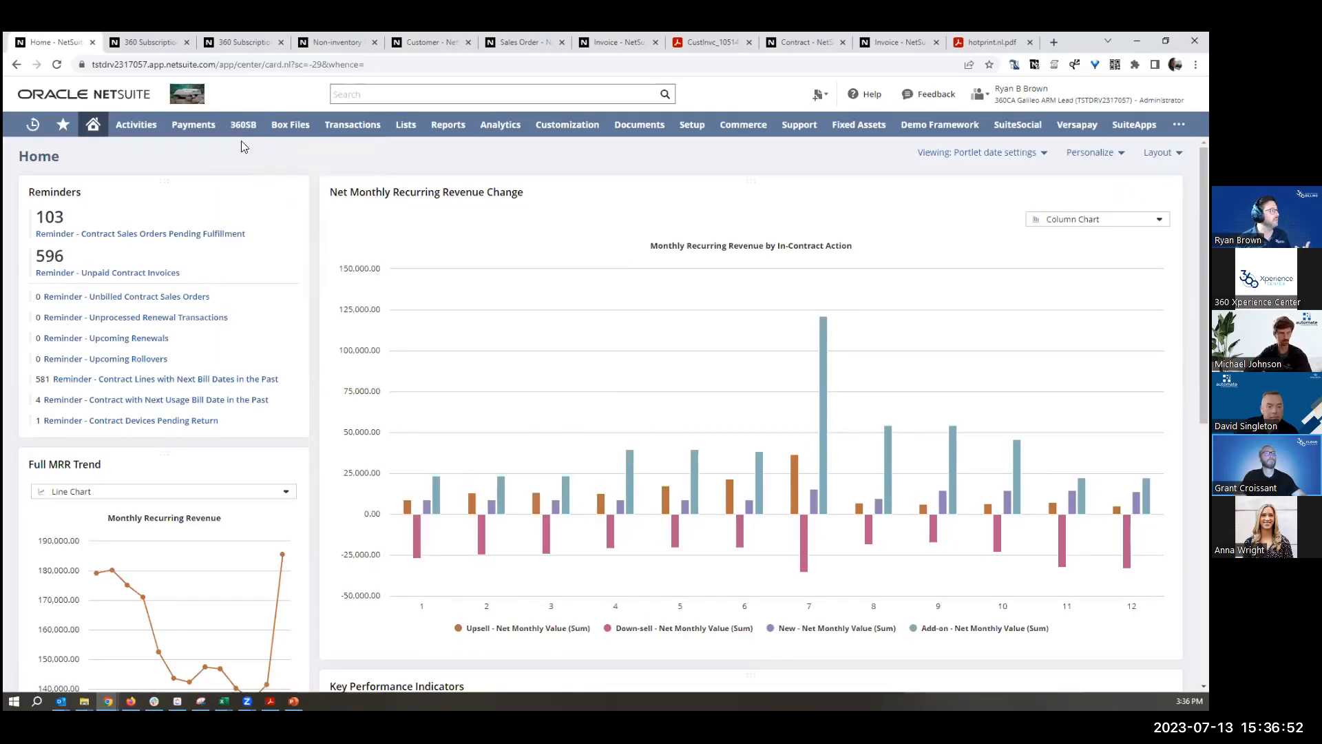
Step: Examine the home dashboard's reminders, recurring revenue charts, key performance indicators, bank reconciliation summary and recent records
{"action": "mouse_move", "coordinate": [274, 311]}
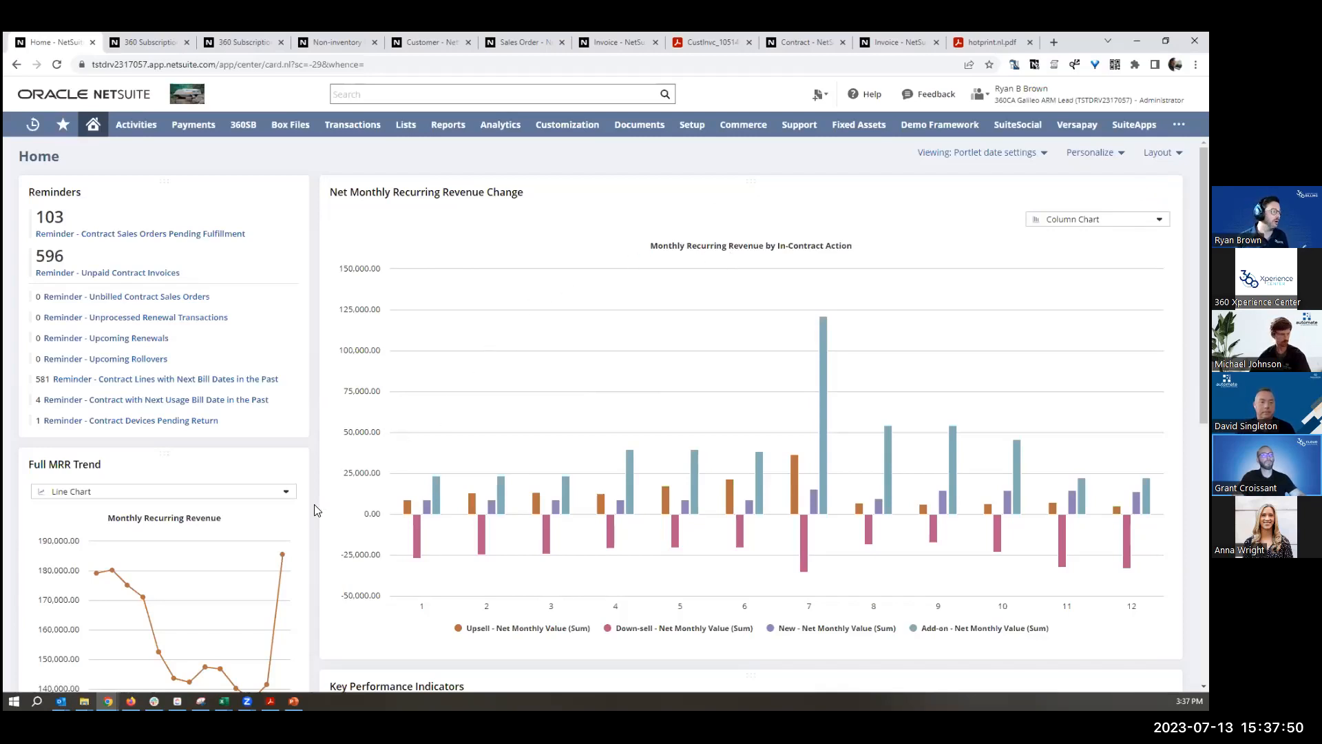
{"action": "scroll", "coordinate": [321, 506], "scroll_direction": "down", "scroll_amount": 2}
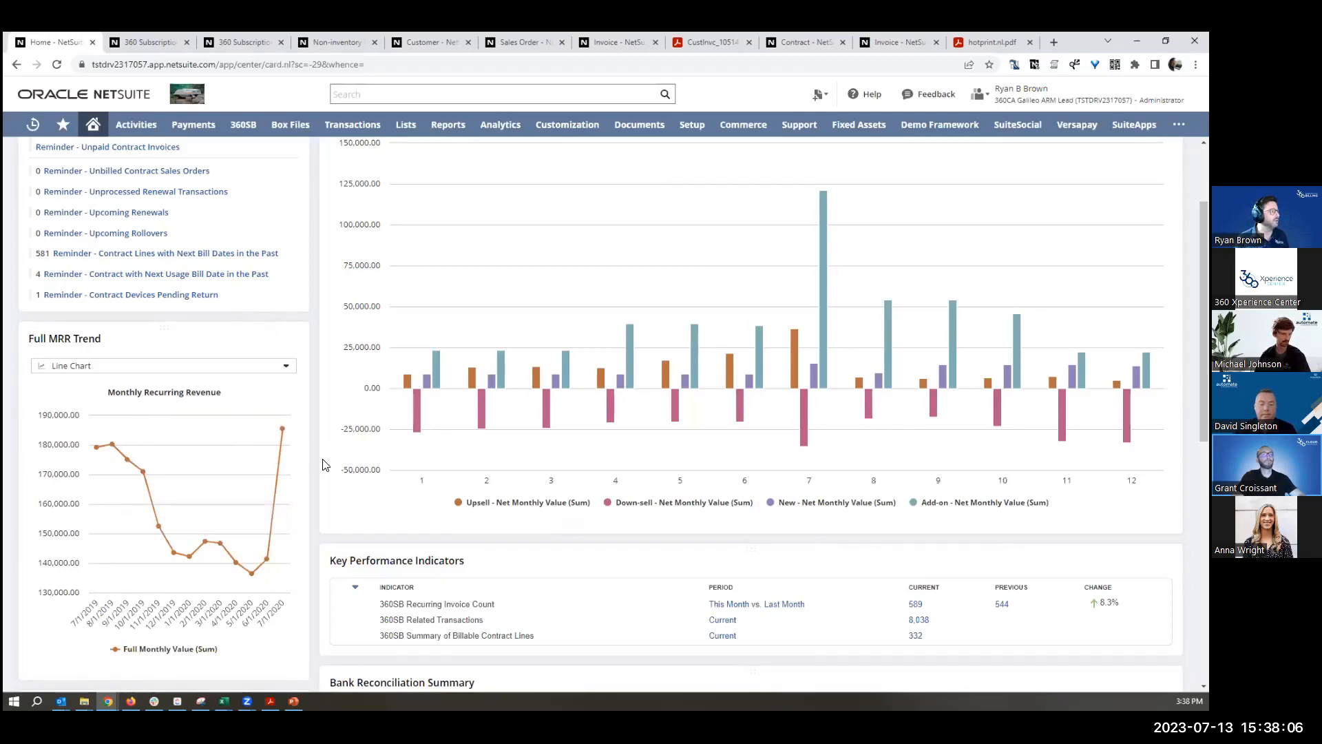
{"action": "scroll", "coordinate": [542, 644], "scroll_direction": "up", "scroll_amount": 2}
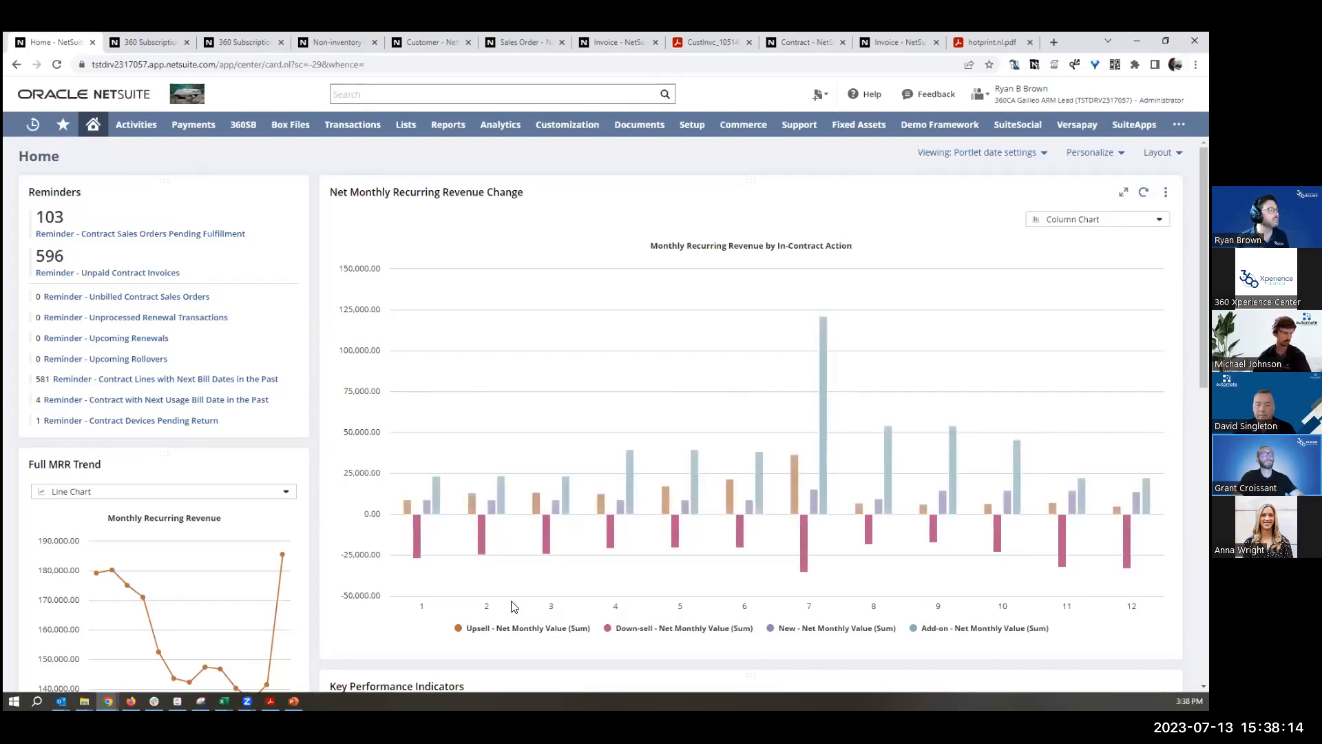
{"action": "mouse_move", "coordinate": [825, 501]}
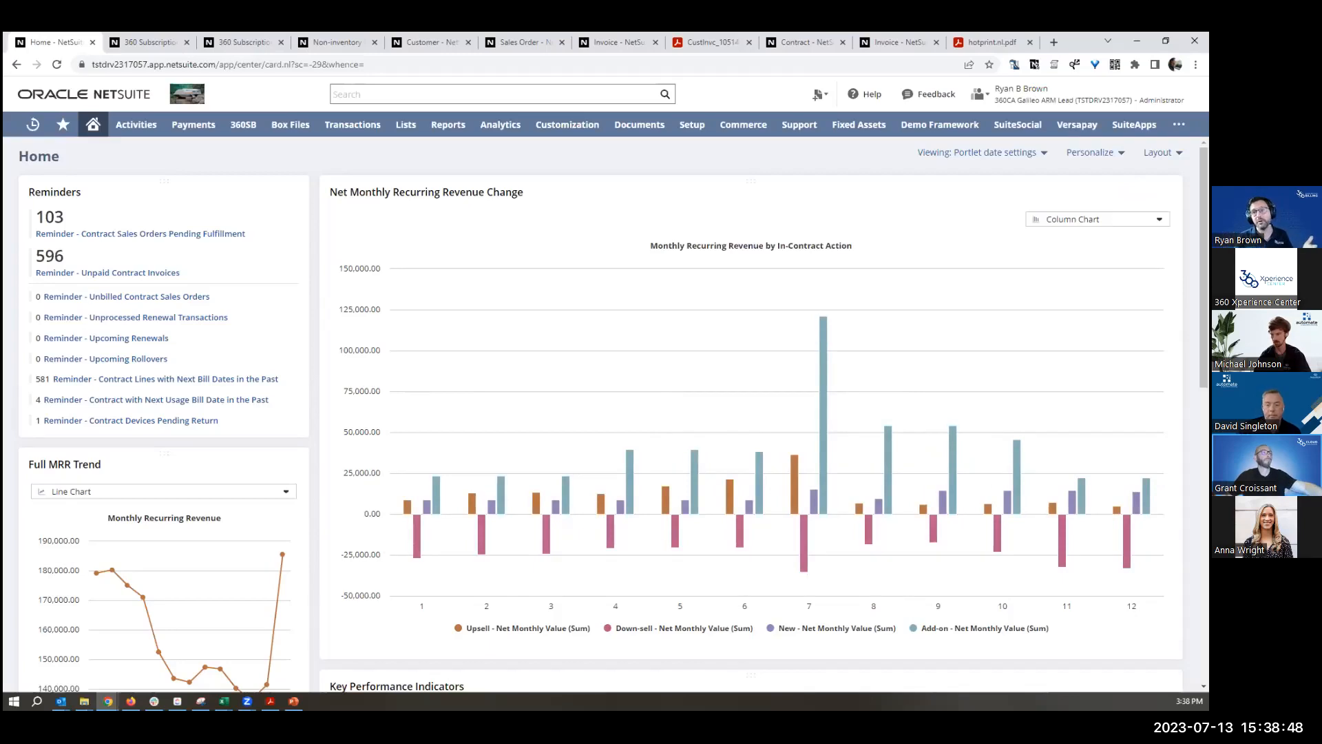
{"action": "scroll", "coordinate": [750, 413], "scroll_direction": "down", "scroll_amount": 3}
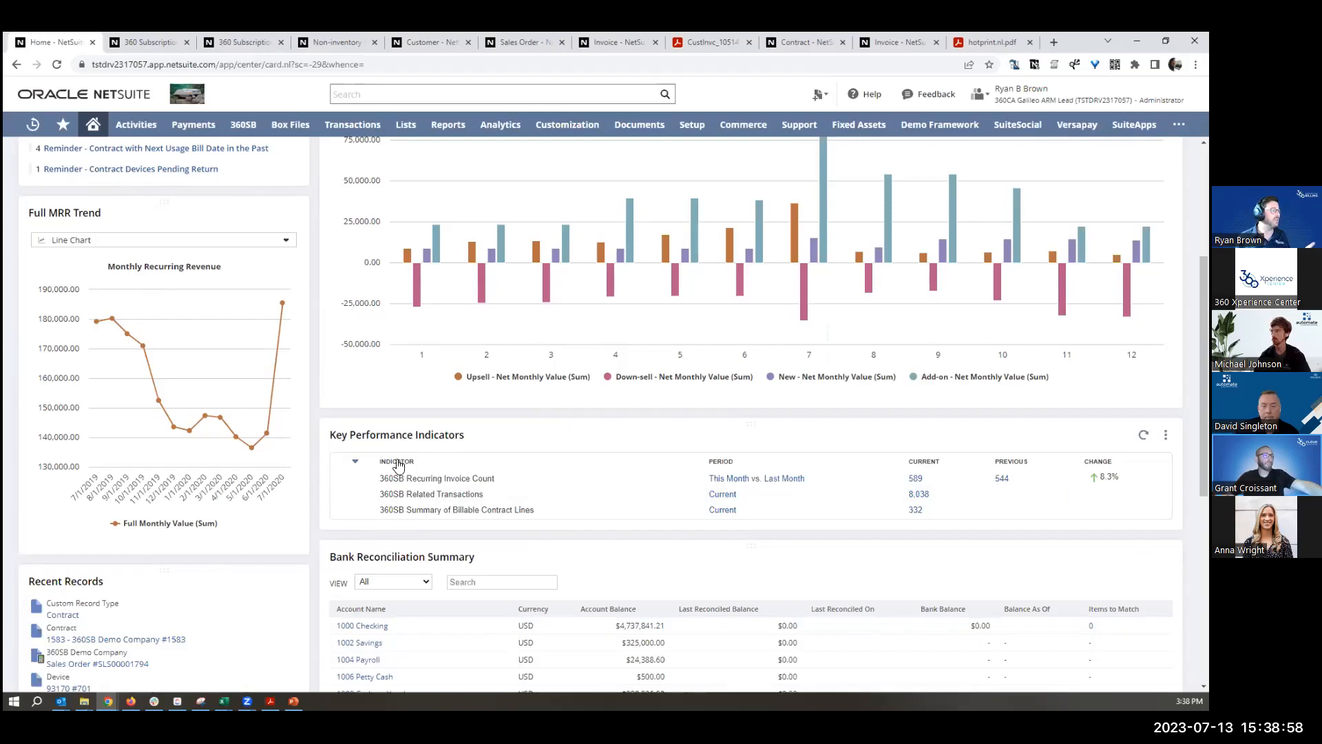
{"action": "scroll", "coordinate": [386, 468], "scroll_direction": "down", "scroll_amount": 3}
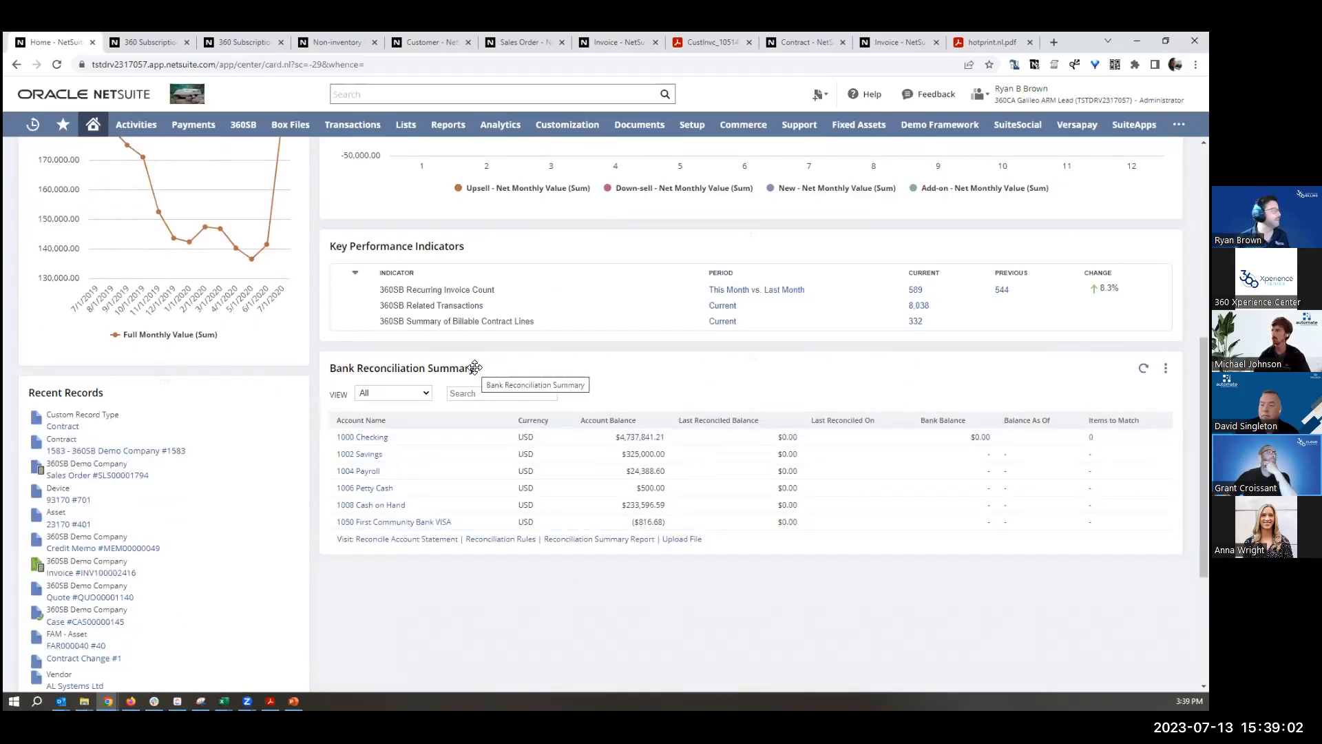
{"action": "scroll", "coordinate": [475, 367], "scroll_direction": "down", "scroll_amount": 3}
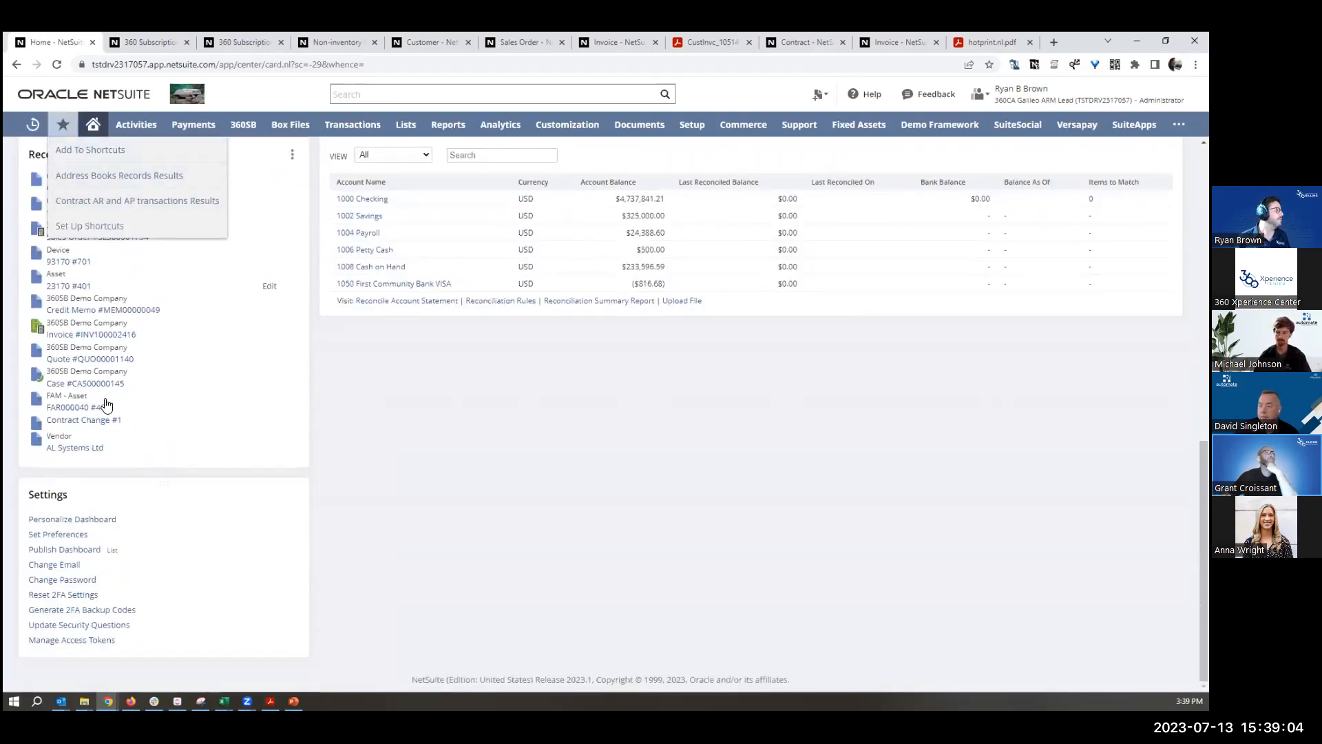
{"action": "scroll", "coordinate": [307, 563], "scroll_direction": "up", "scroll_amount": 6}
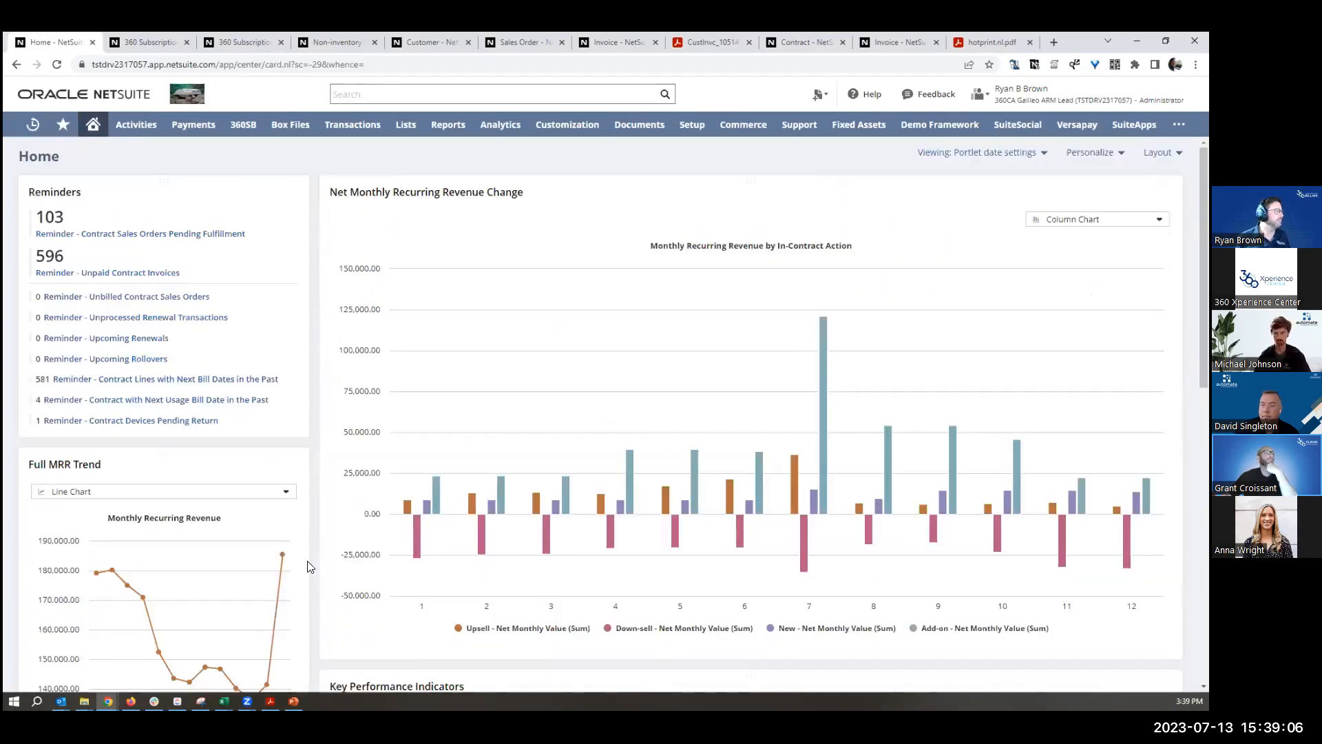
Step: Open the 360 Subscription Billing preferences and examine the Transaction Calculations and Transaction Processing sections, including the co-term options
{"action": "mouse_move", "coordinate": [243, 126]}
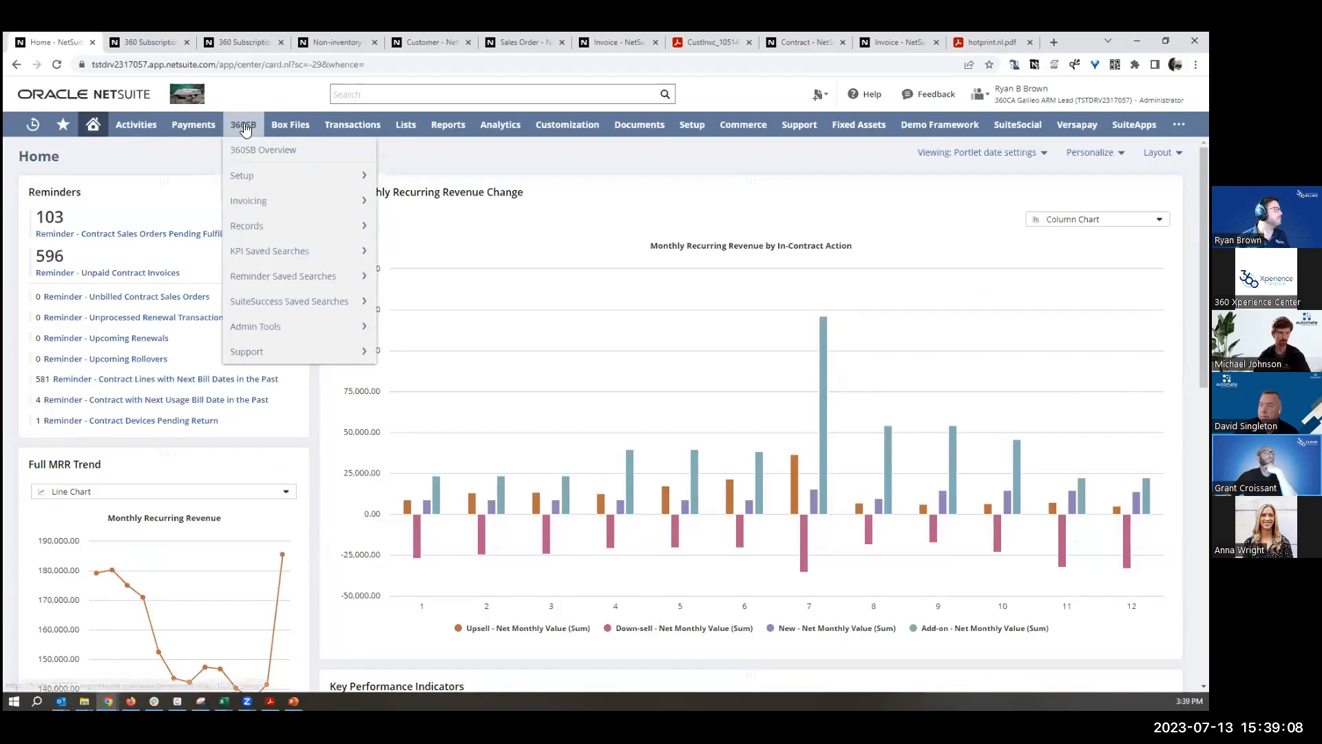
{"action": "mouse_move", "coordinate": [254, 175]}
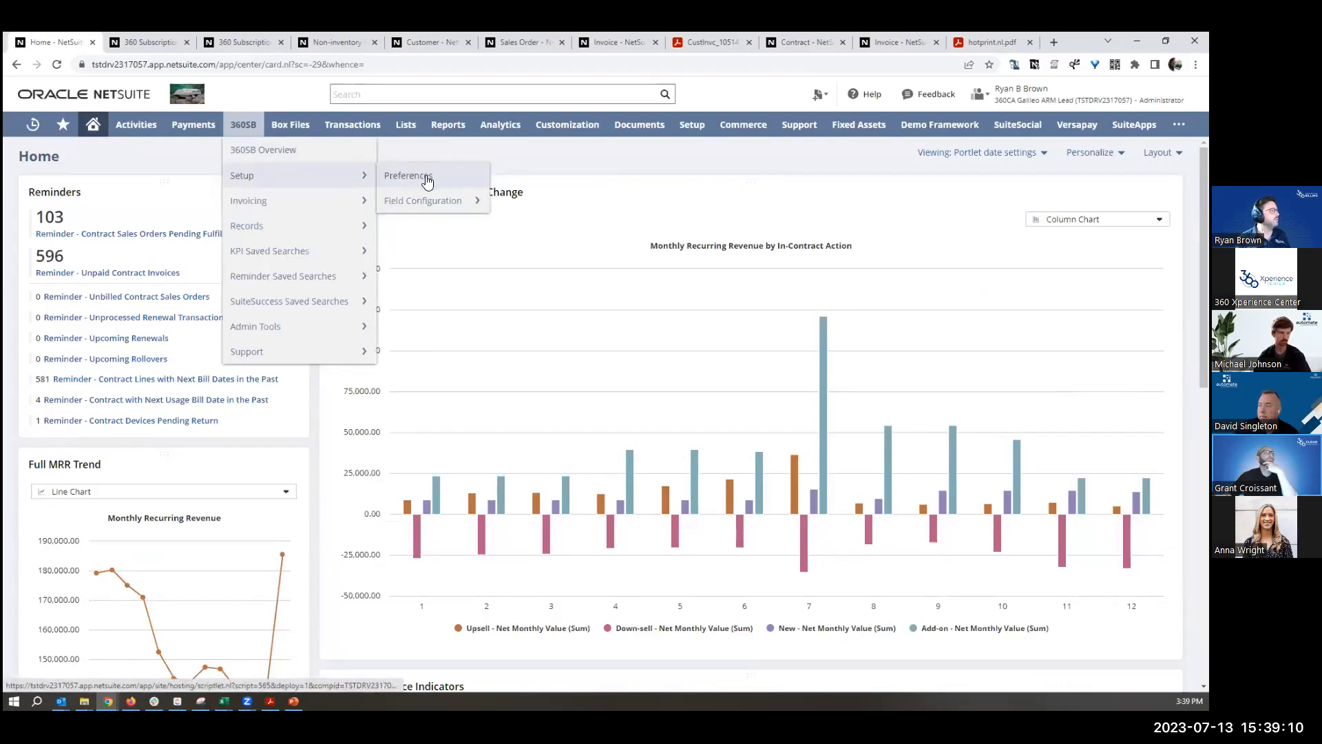
{"action": "left_click", "coordinate": [426, 176]}
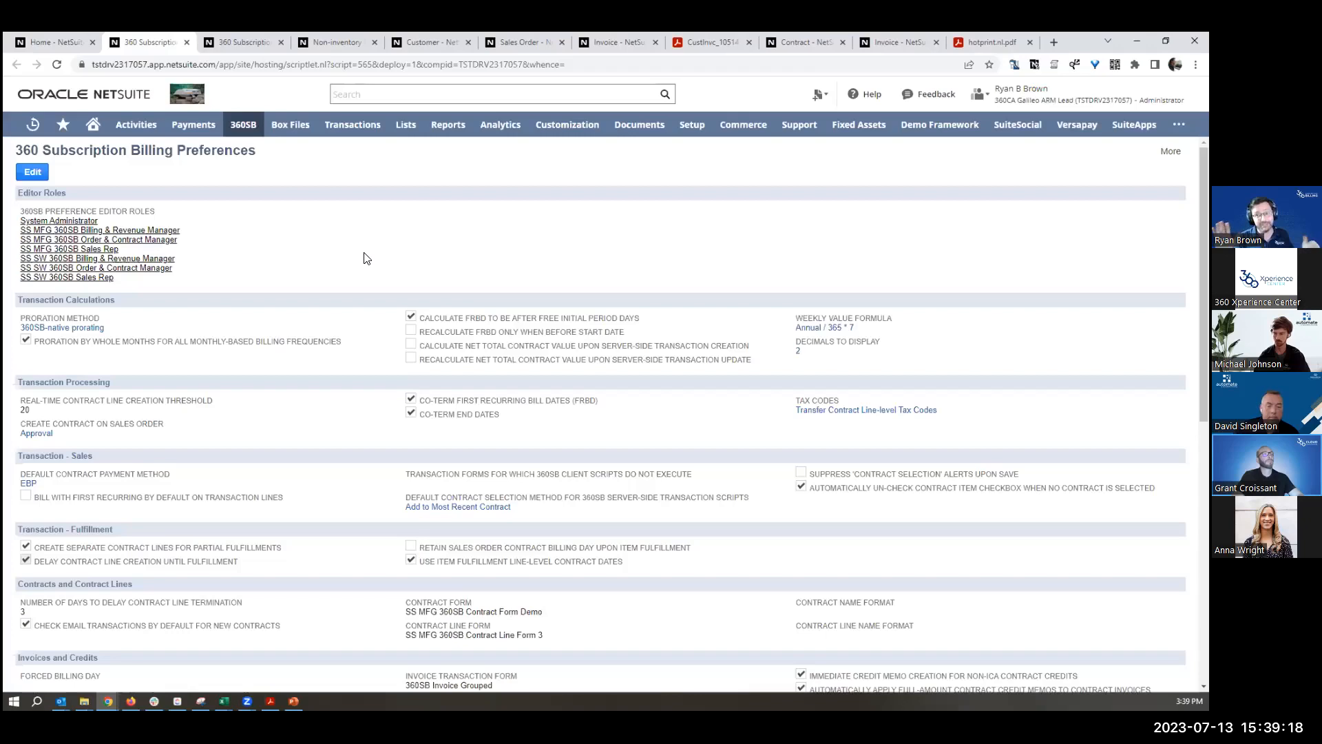
{"action": "left_click_drag", "start_coordinate": [122, 303], "coordinate": [21, 309]}
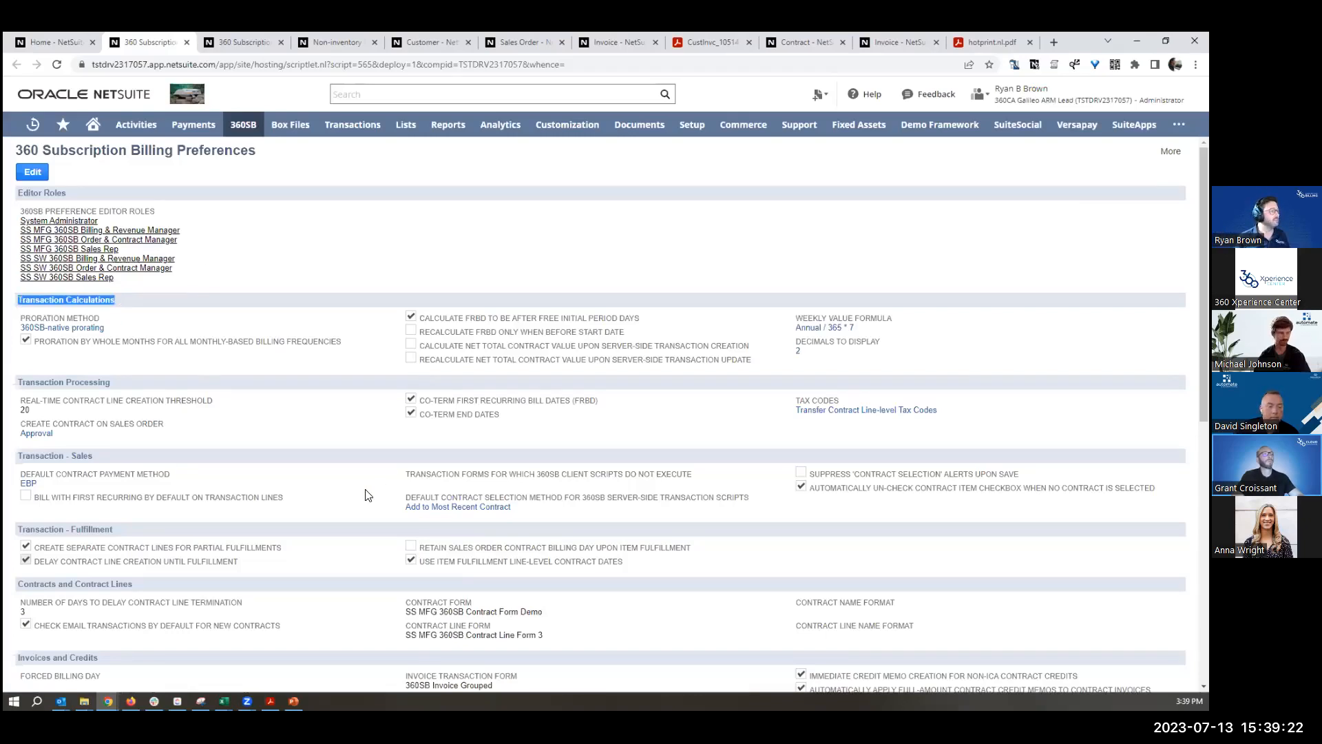
{"action": "left_click_drag", "start_coordinate": [117, 388], "coordinate": [18, 392]}
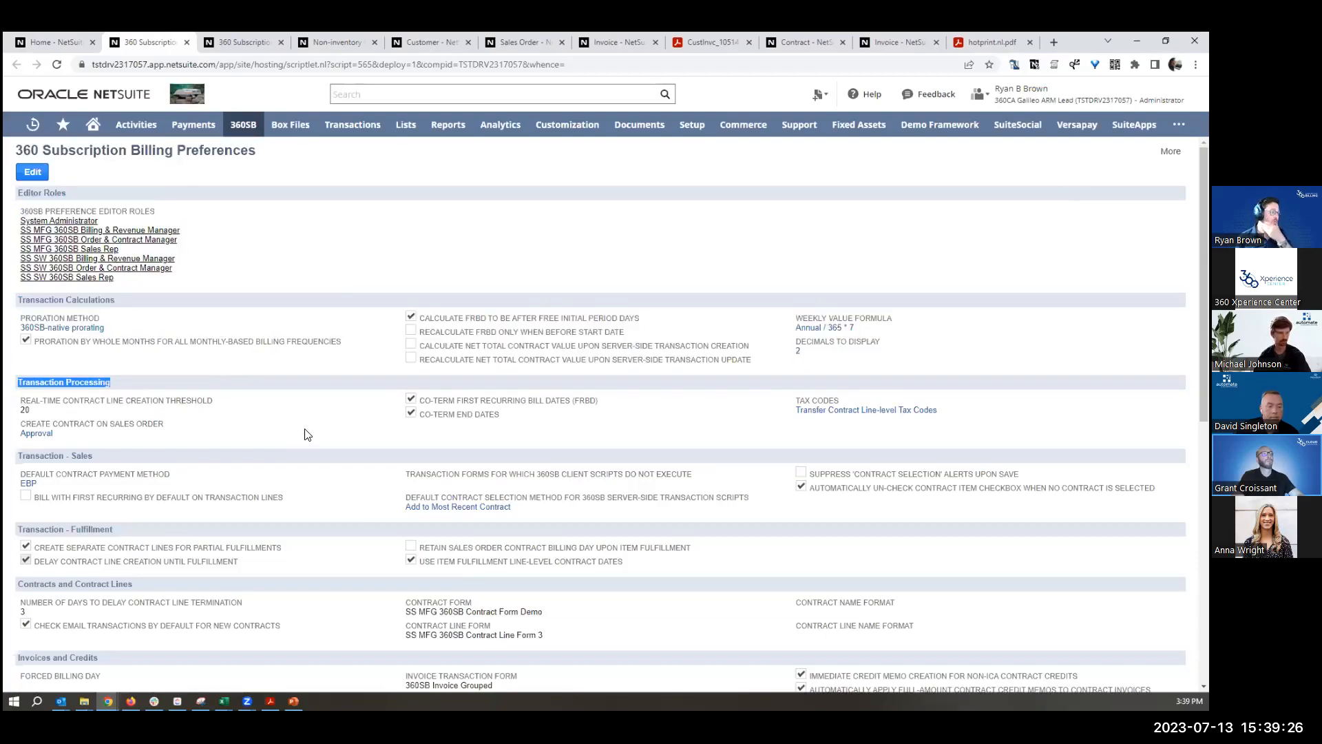
{"action": "left_click_drag", "start_coordinate": [502, 417], "coordinate": [407, 399]}
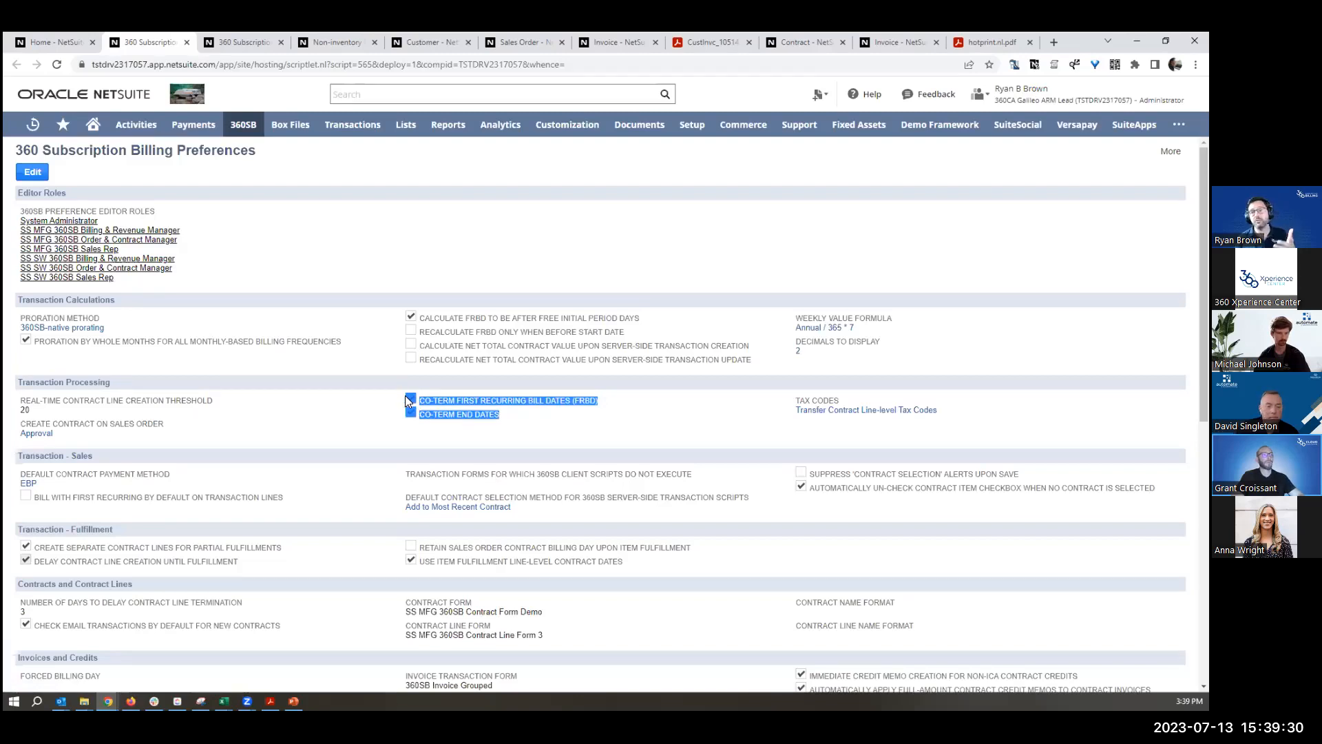
Step: Review the Default Contract Payment Method in the Transaction - Sales preferences
{"action": "scroll", "coordinate": [163, 432], "scroll_direction": "down", "scroll_amount": 1}
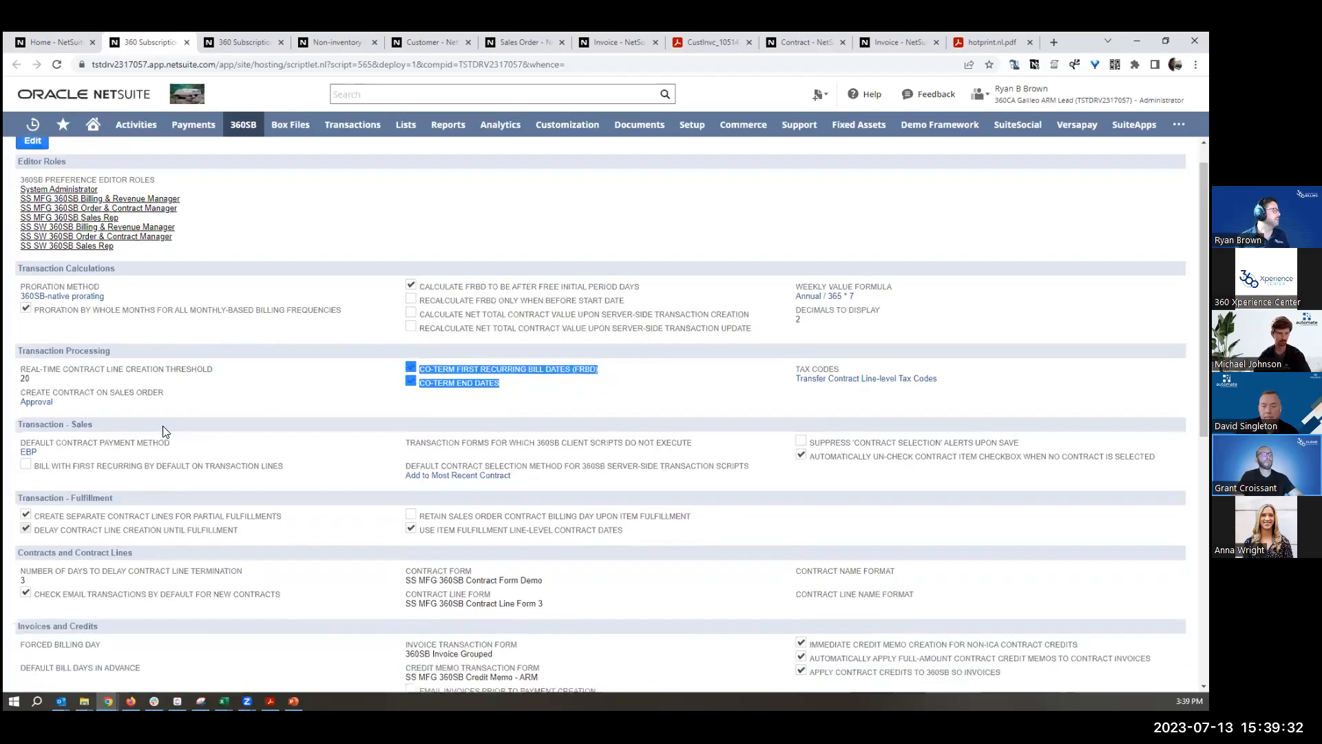
{"action": "scroll", "coordinate": [164, 432], "scroll_direction": "down", "scroll_amount": 3}
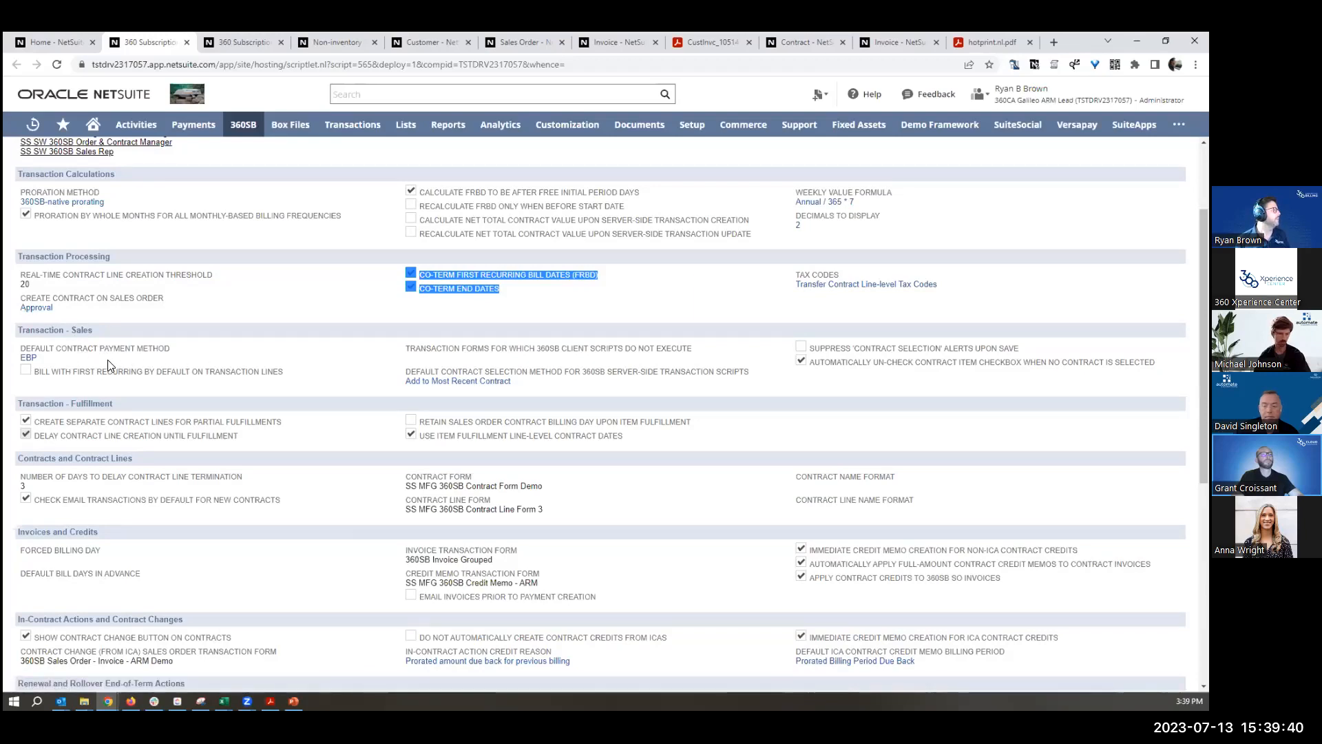
{"action": "left_click_drag", "start_coordinate": [43, 357], "coordinate": [22, 350]}
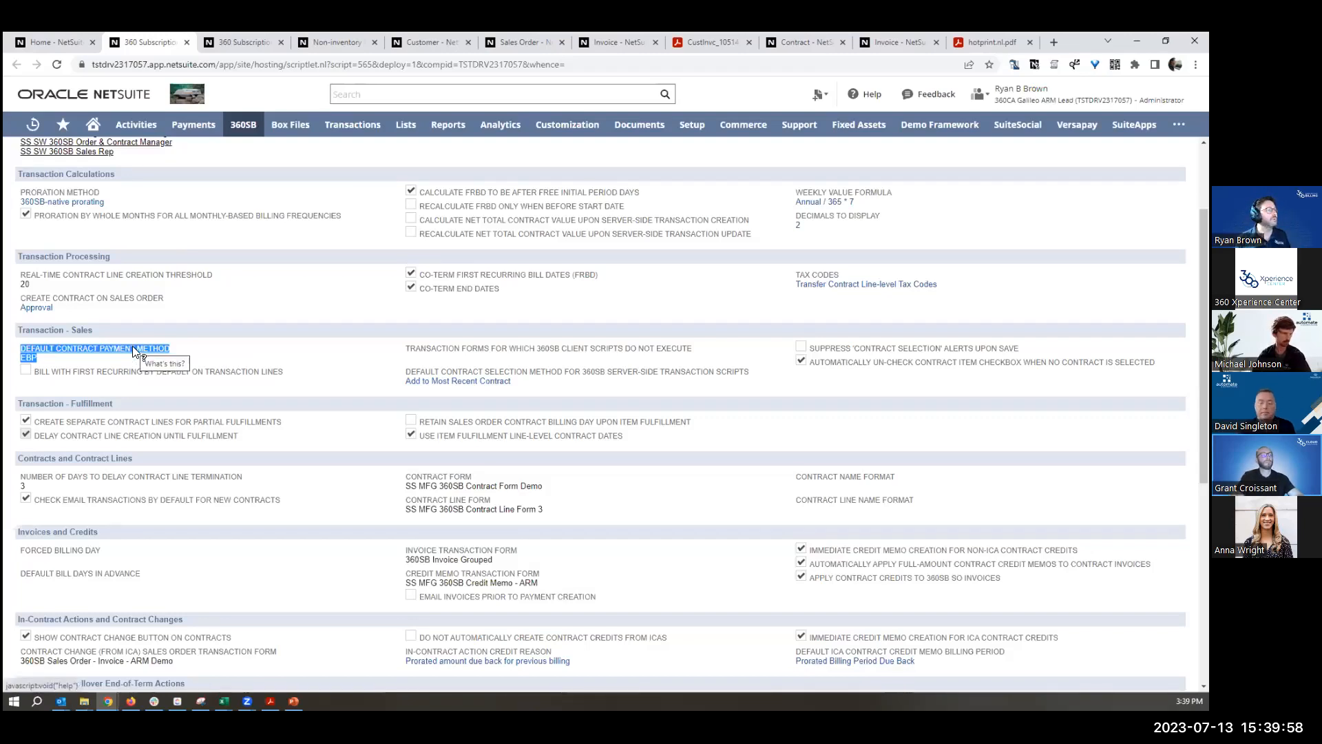
Step: Examine the Transaction - Fulfillment options for partial fulfillments and line-level contract dates, and the credit memo options under Invoices and Credits
{"action": "scroll", "coordinate": [150, 282], "scroll_direction": "down", "scroll_amount": 2}
{"action": "left_click_drag", "start_coordinate": [108, 281], "coordinate": [17, 288]}
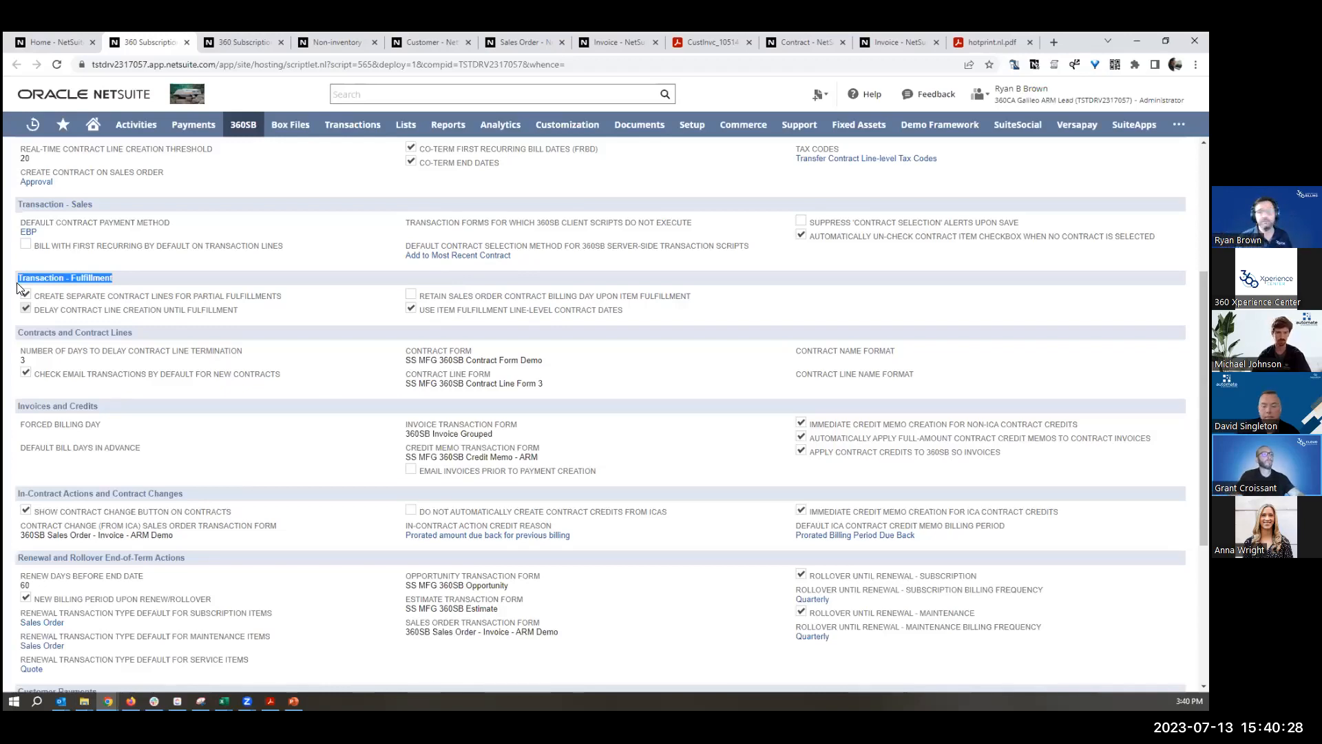
{"action": "left_click_drag", "start_coordinate": [279, 296], "coordinate": [36, 295]}
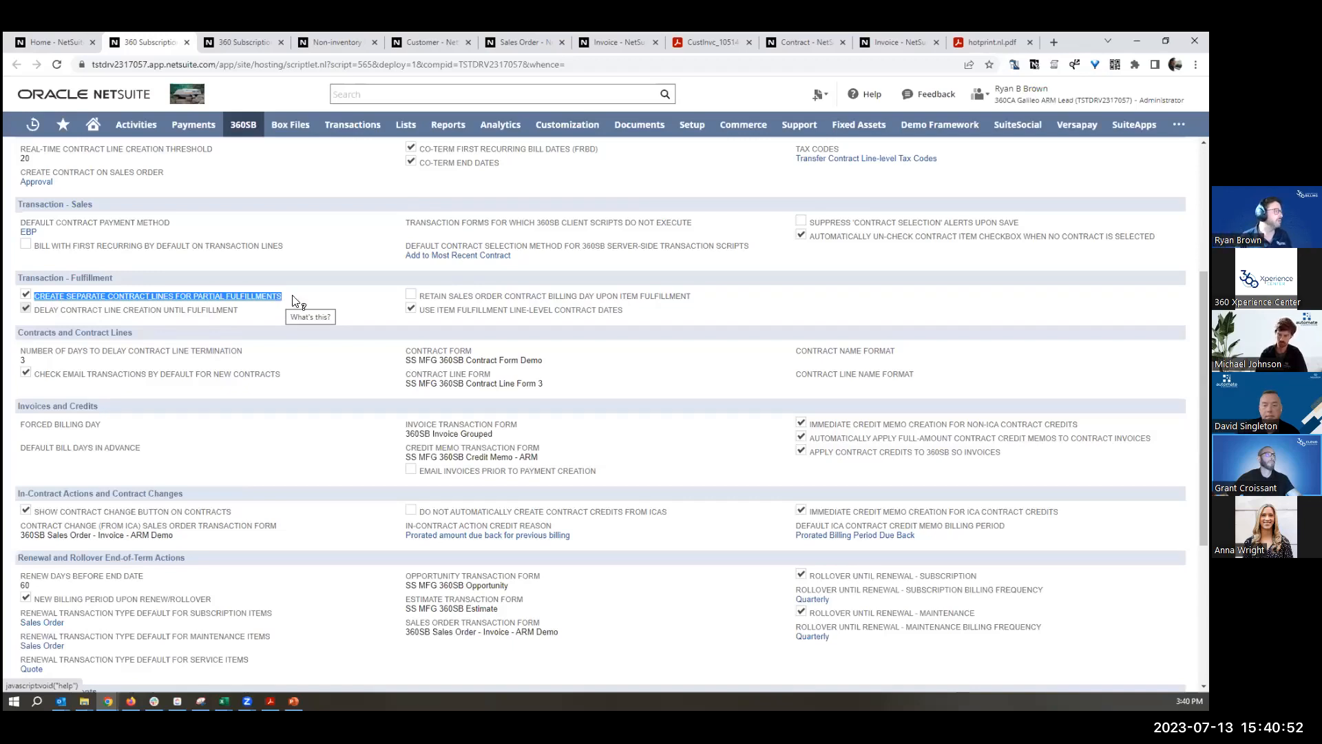
{"action": "left_click_drag", "start_coordinate": [624, 310], "coordinate": [419, 316]}
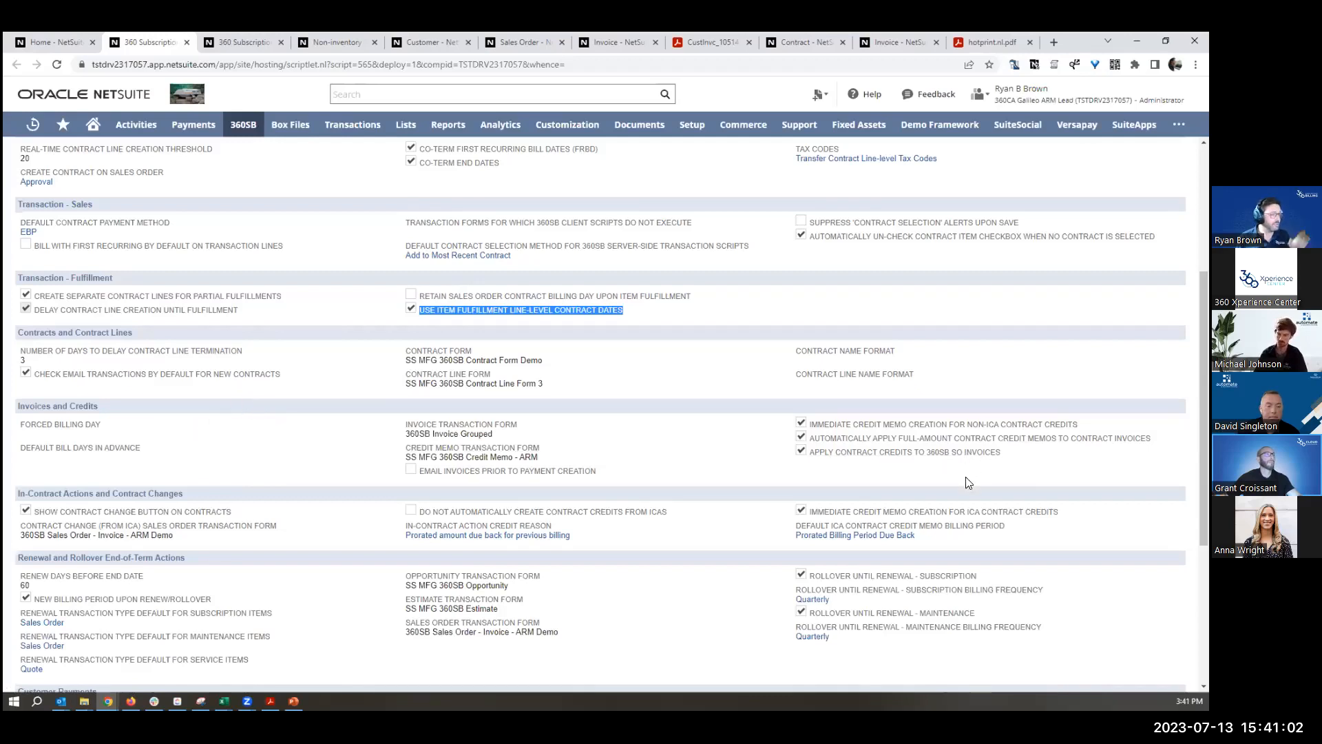
{"action": "left_click_drag", "start_coordinate": [1006, 453], "coordinate": [799, 421]}
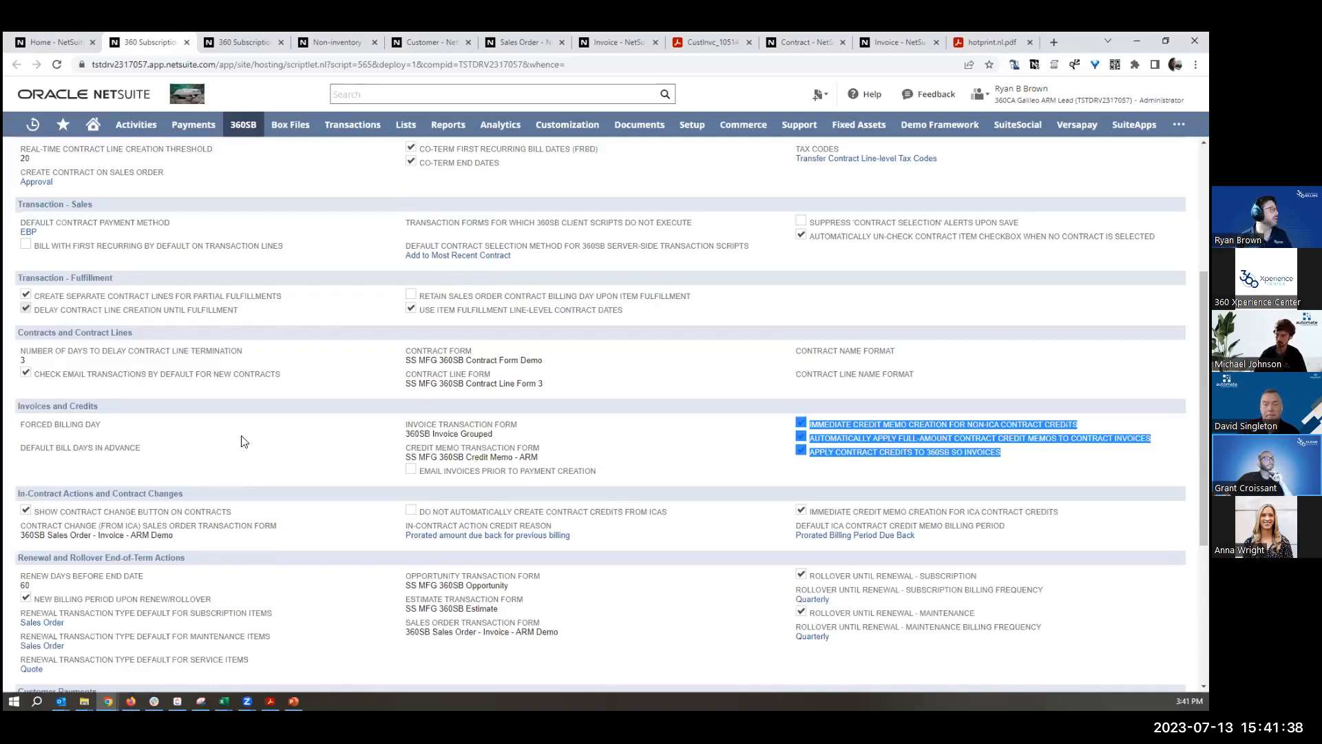
Step: Review the In-Contract Actions and Contract Changes preferences alongside the home dashboard's Net Monthly Recurring Revenue Change chart
{"action": "scroll", "coordinate": [254, 458], "scroll_direction": "down", "scroll_amount": 2}
{"action": "left_click_drag", "start_coordinate": [203, 366], "coordinate": [21, 372]}
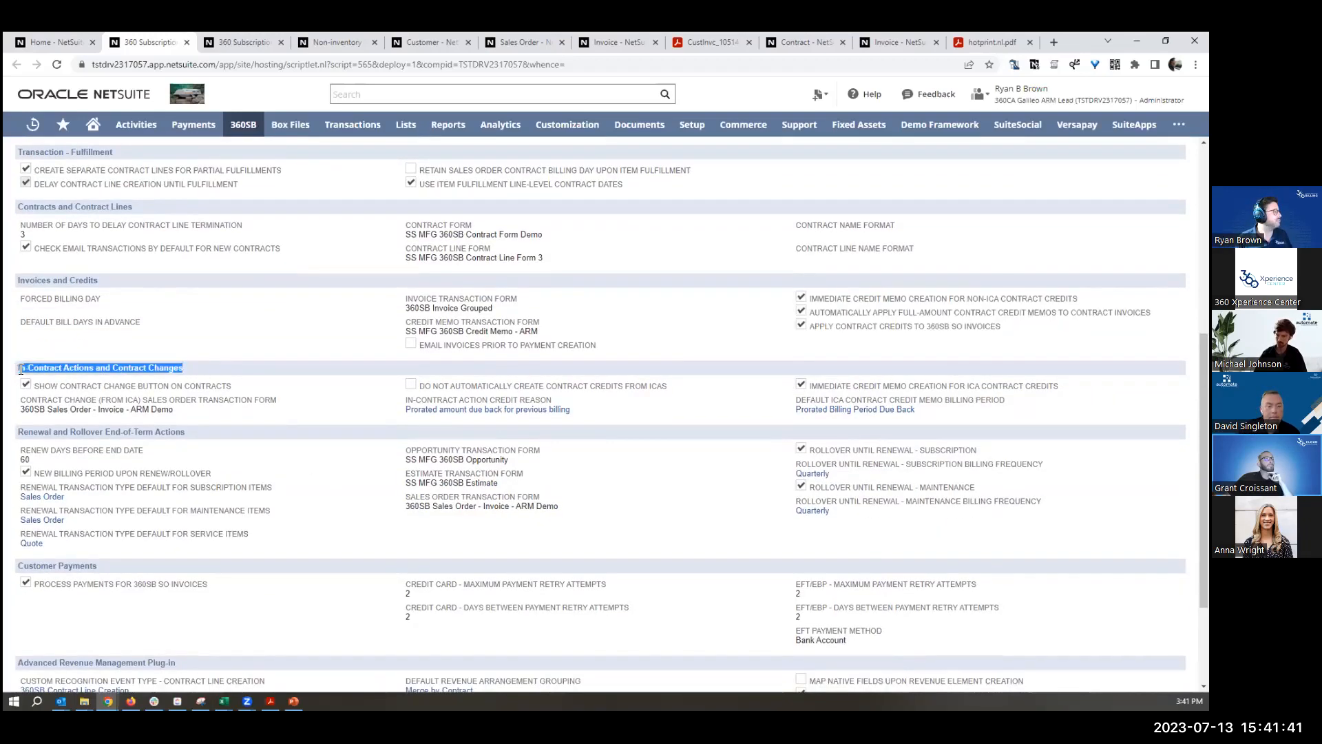
{"action": "left_click", "coordinate": [78, 46]}
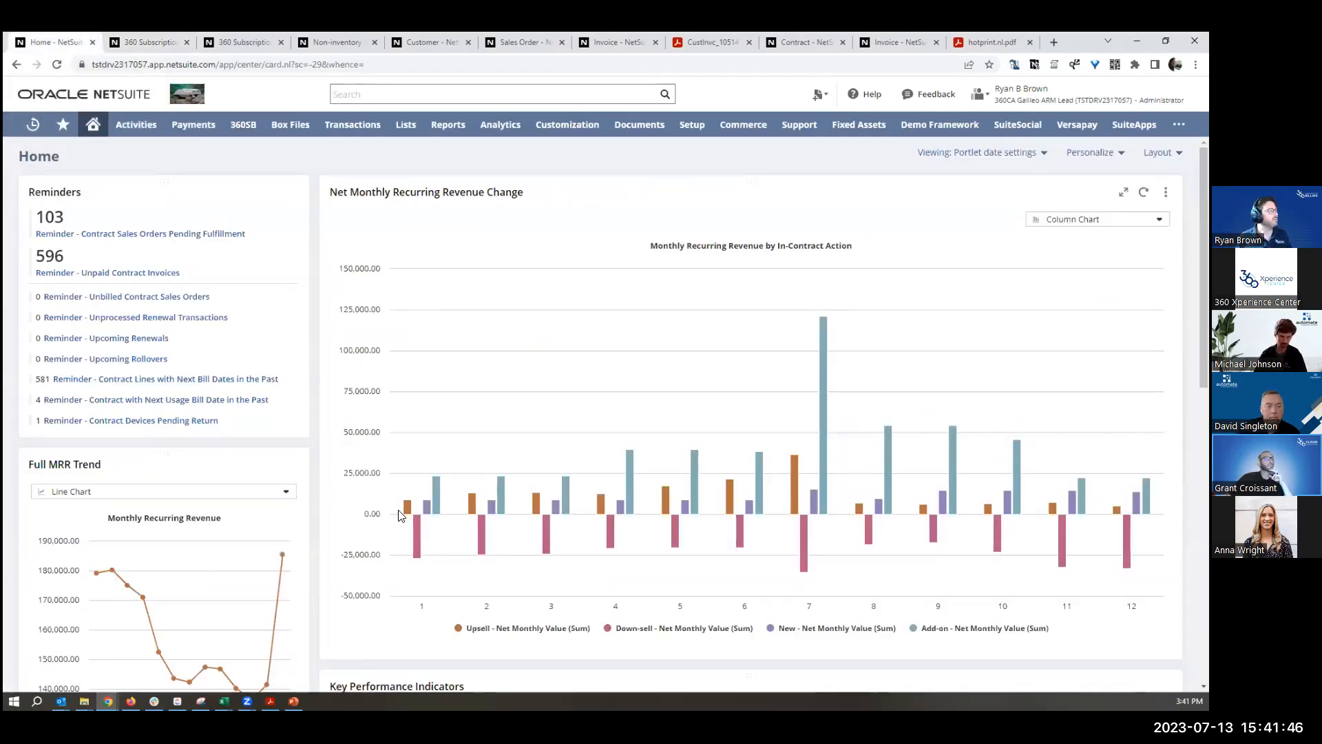
{"action": "mouse_move", "coordinate": [406, 512]}
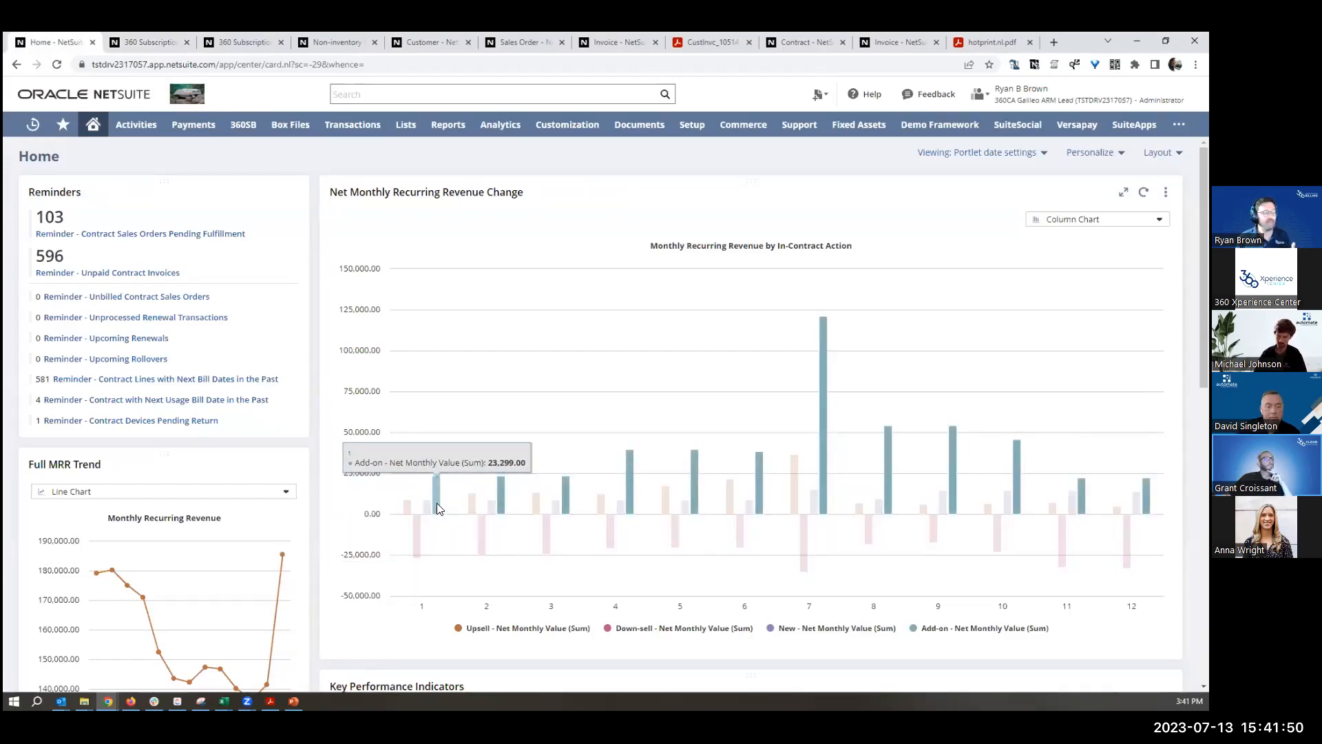
{"action": "left_click", "coordinate": [160, 33]}
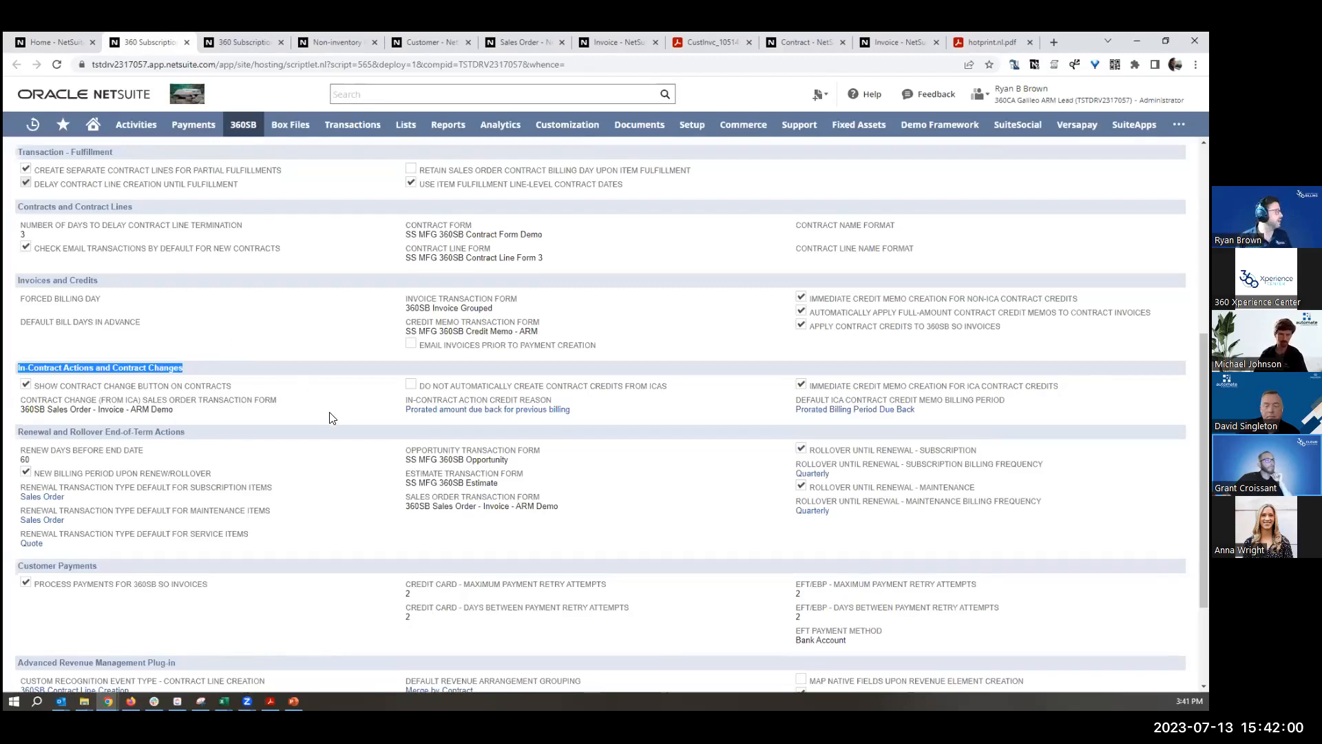
Step: Examine the Renewal and Rollover End-of-Term Actions preferences, including the Rollover Until Renewal - Subscription option
{"action": "scroll", "coordinate": [333, 417], "scroll_direction": "down", "scroll_amount": 2}
{"action": "left_click_drag", "start_coordinate": [201, 305], "coordinate": [18, 314]}
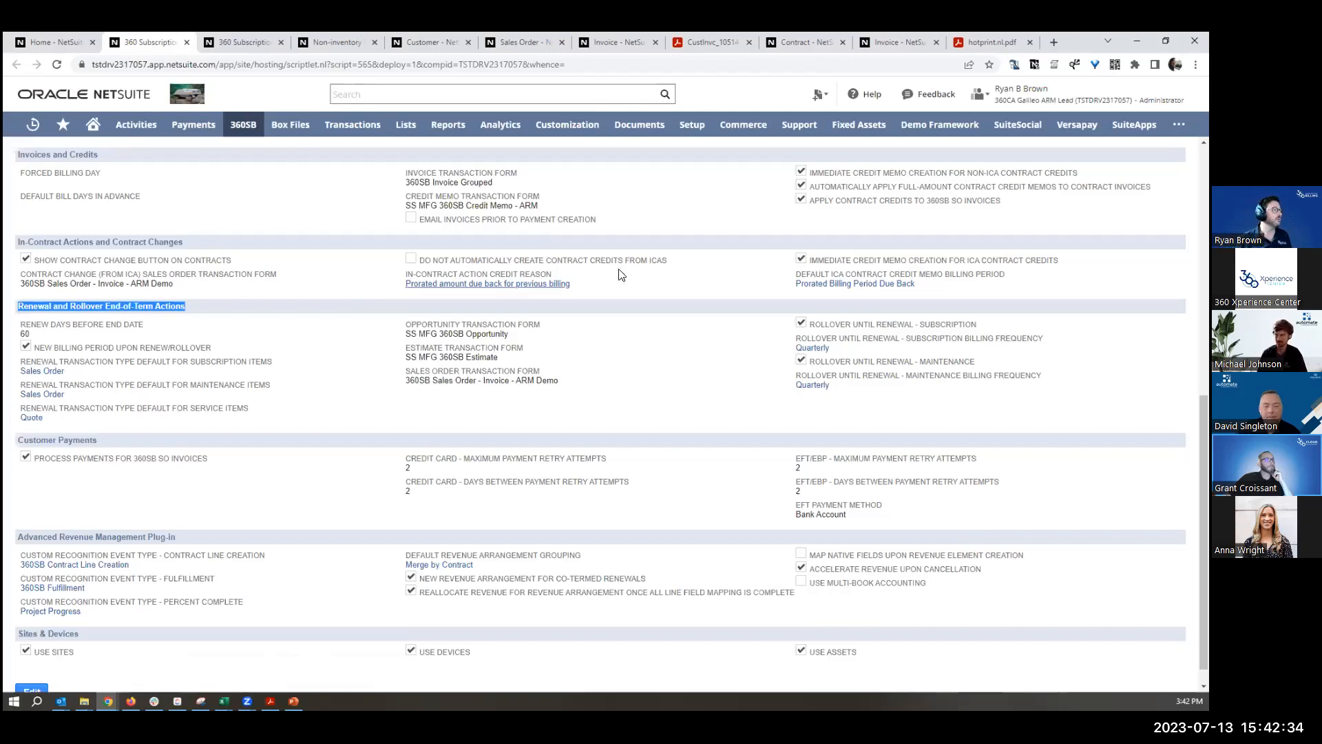
{"action": "left_click", "coordinate": [961, 328]}
{"action": "left_click_drag", "start_coordinate": [977, 324], "coordinate": [812, 322]}
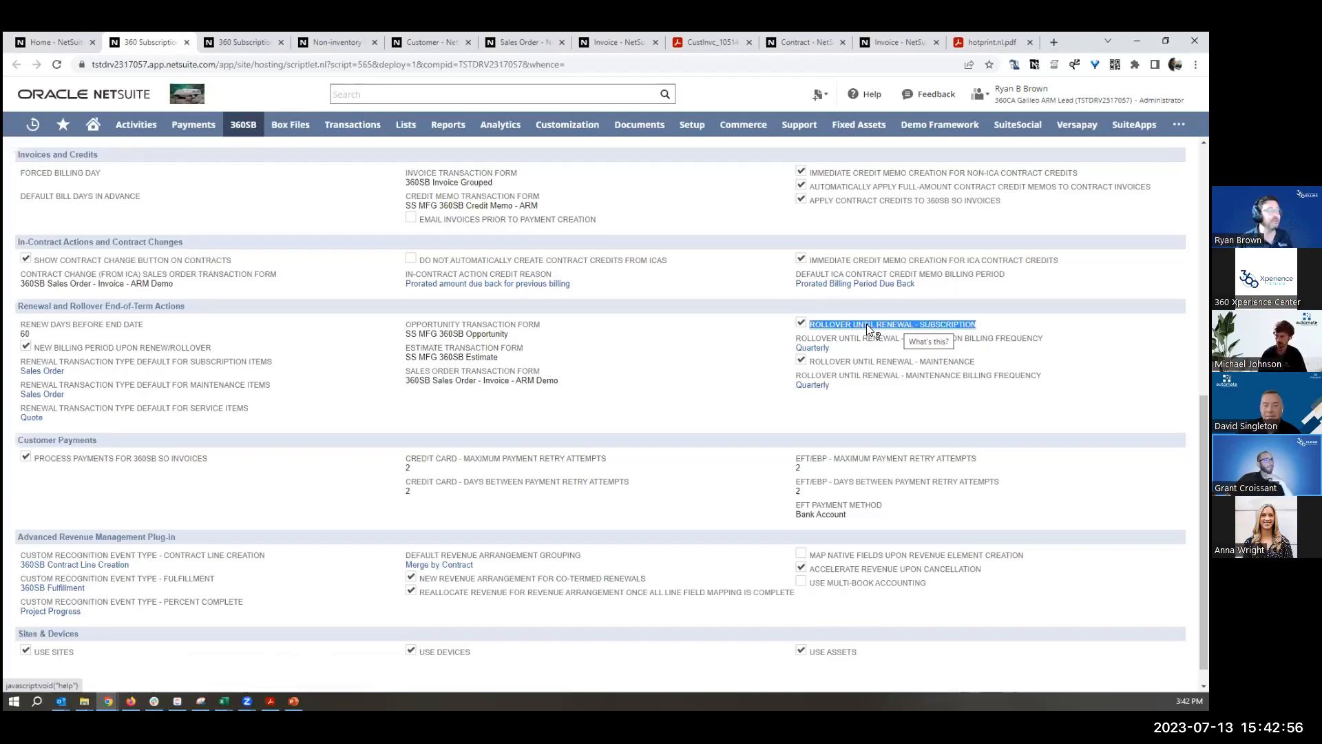
Step: Review the Customer Payments preferences, including the option to process payments for 360SB SO invoices
{"action": "left_click_drag", "start_coordinate": [98, 441], "coordinate": [20, 441]}
{"action": "left_click_drag", "start_coordinate": [219, 459], "coordinate": [24, 463]}
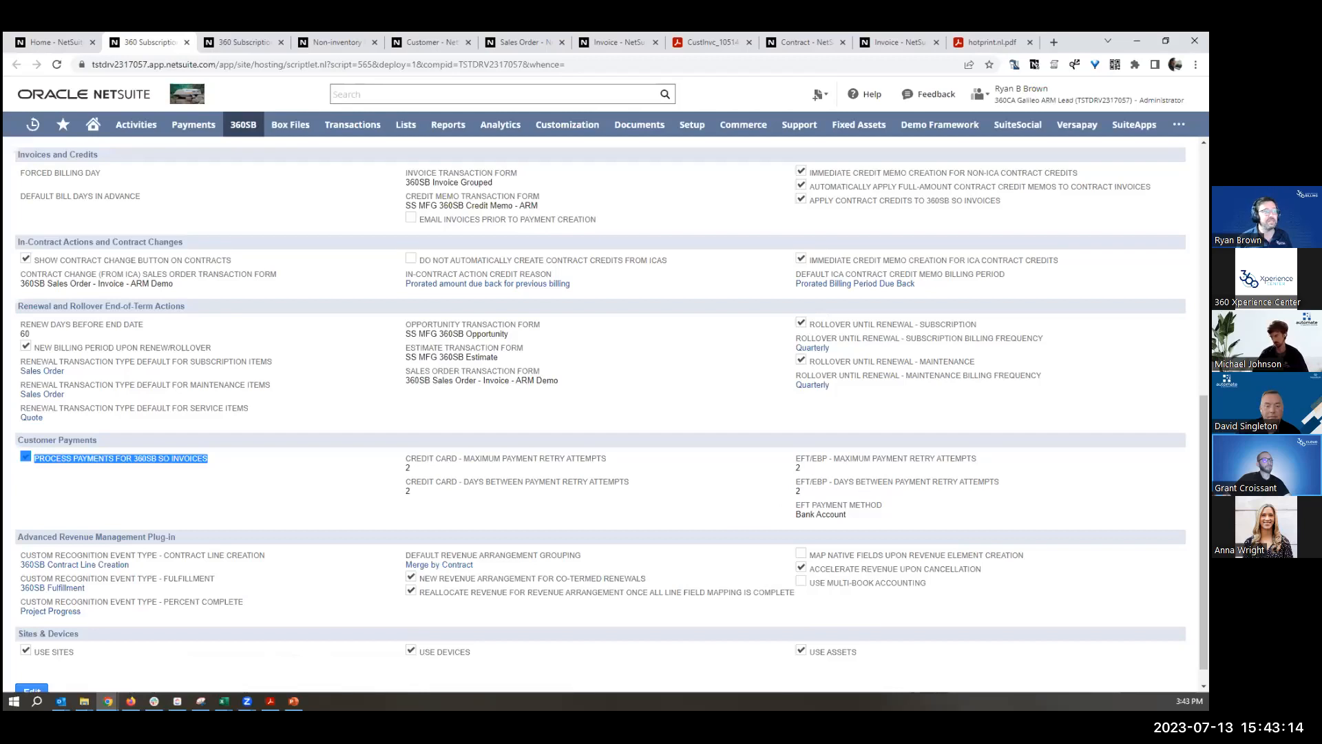
{"action": "left_click", "coordinate": [541, 523]}
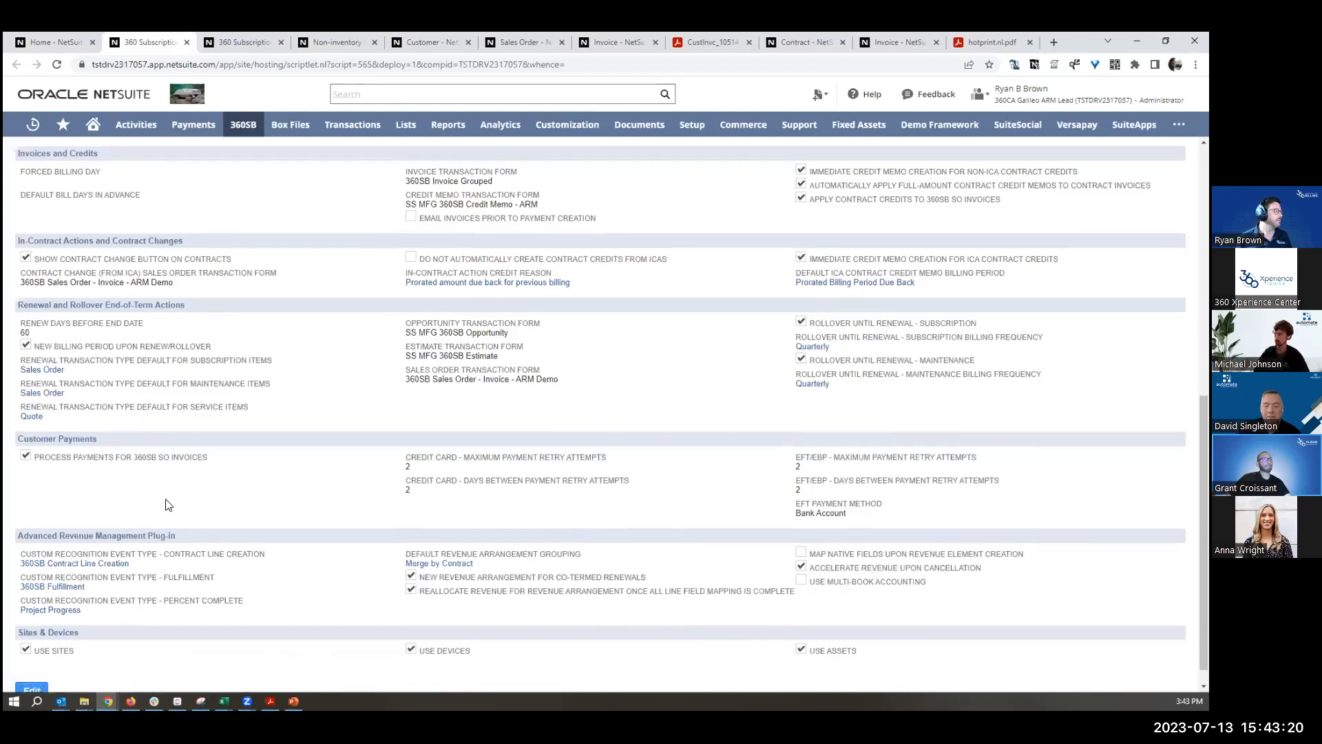
Step: Examine the Advanced Revenue Management Plug-in and Sites & Devices sections of the billing preferences
{"action": "scroll", "coordinate": [165, 503], "scroll_direction": "down", "scroll_amount": 1}
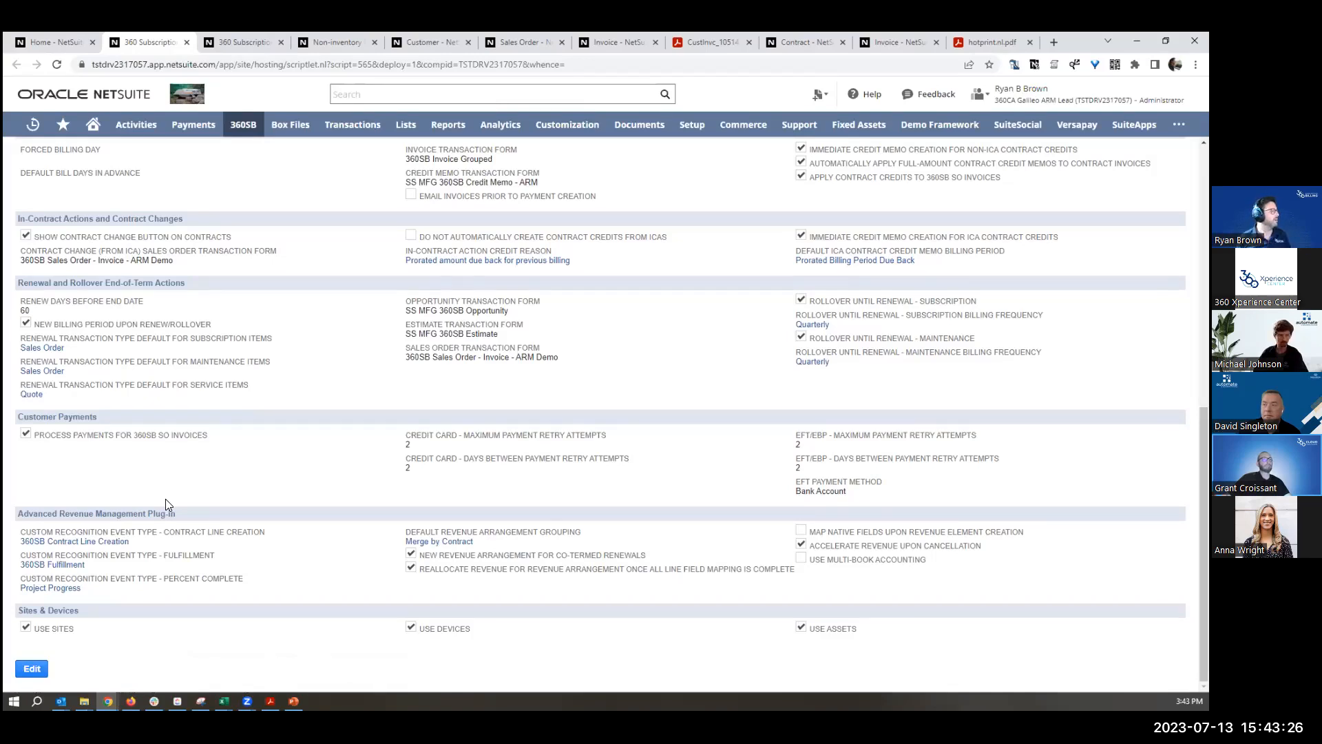
{"action": "left_click_drag", "start_coordinate": [187, 511], "coordinate": [14, 522]}
{"action": "left_click_drag", "start_coordinate": [15, 521], "coordinate": [191, 521]}
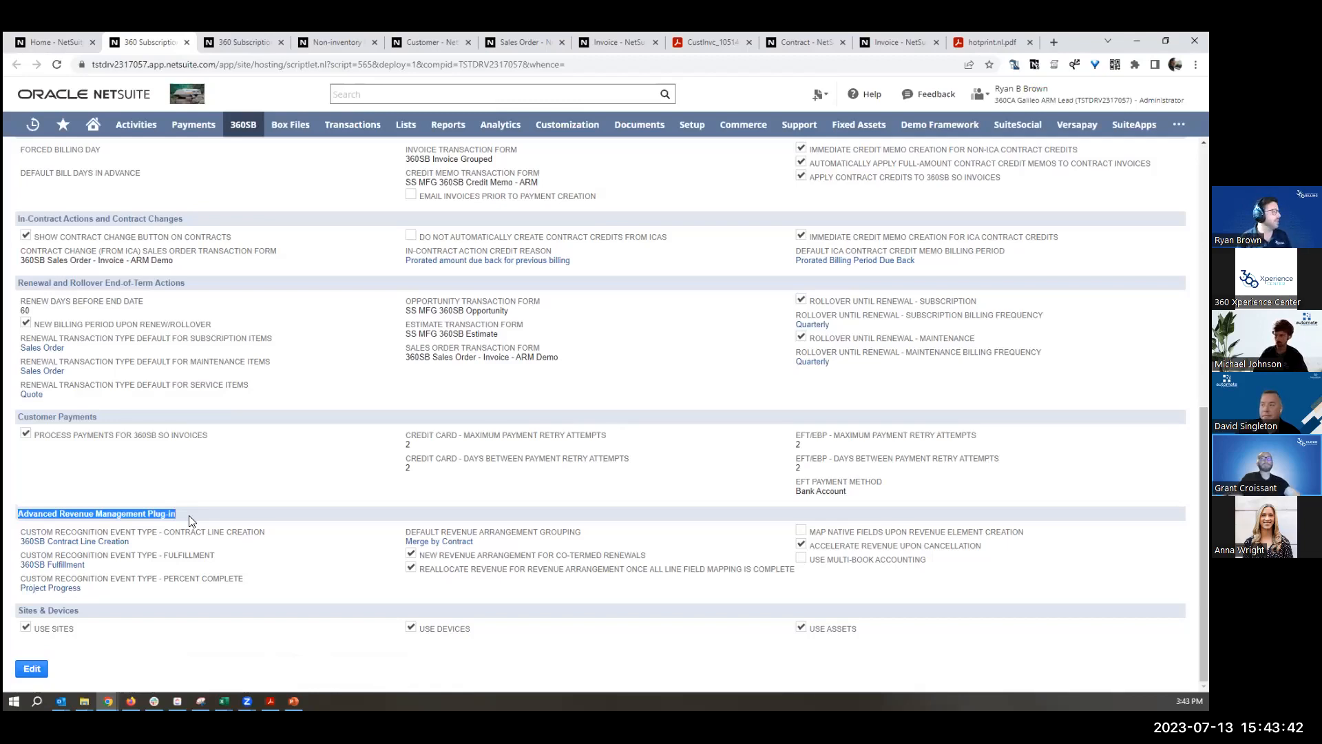
{"action": "left_click_drag", "start_coordinate": [81, 613], "coordinate": [22, 618]}
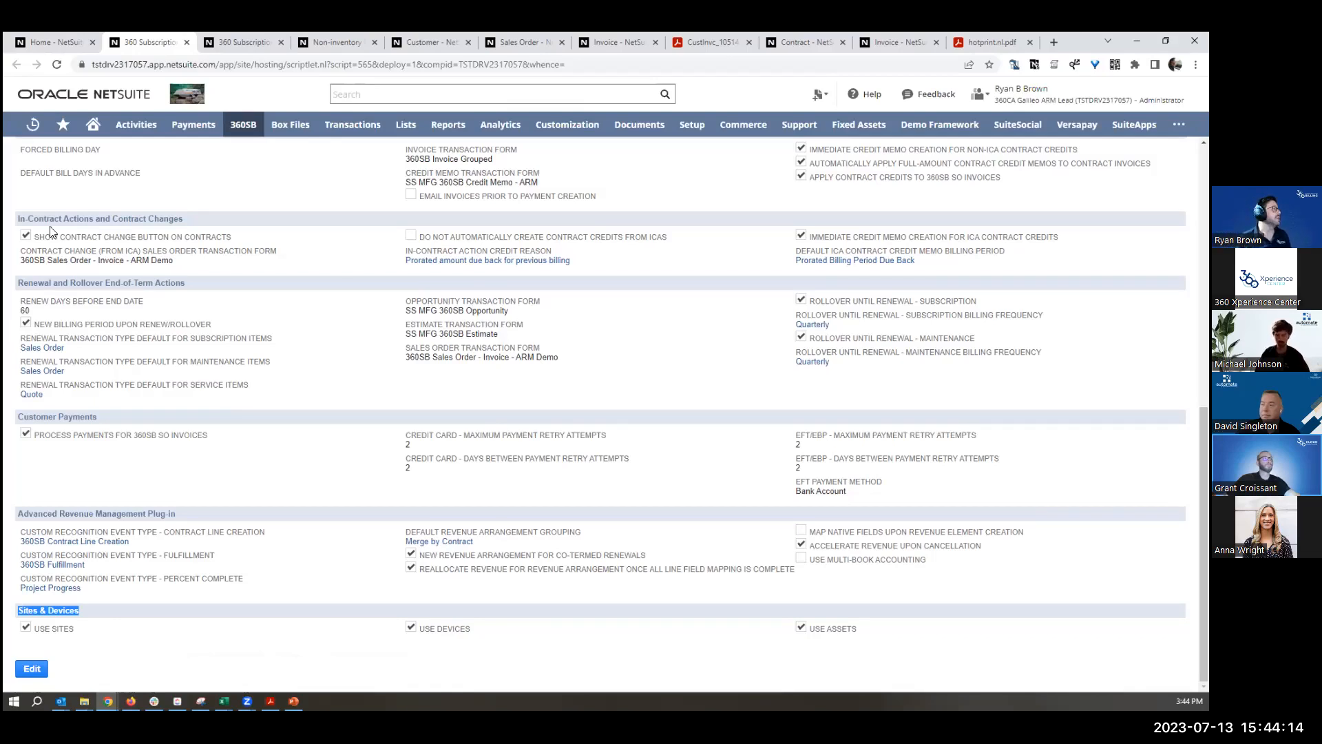
Step: View the non-inventory item EMC-PSS-S and examine its 360 Subscription Billing defaults for billing frequency, term, end-of-term action and item type
{"action": "left_click", "coordinate": [241, 42]}
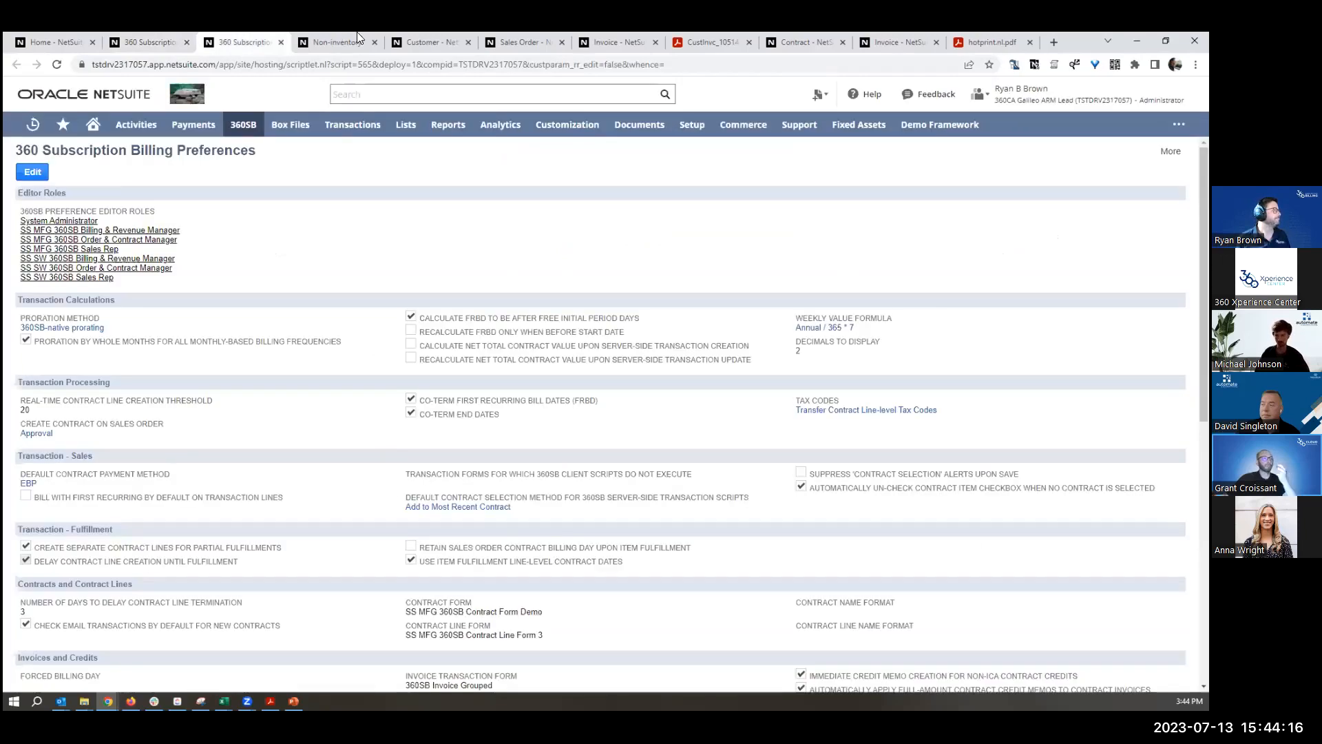
{"action": "left_click", "coordinate": [354, 34]}
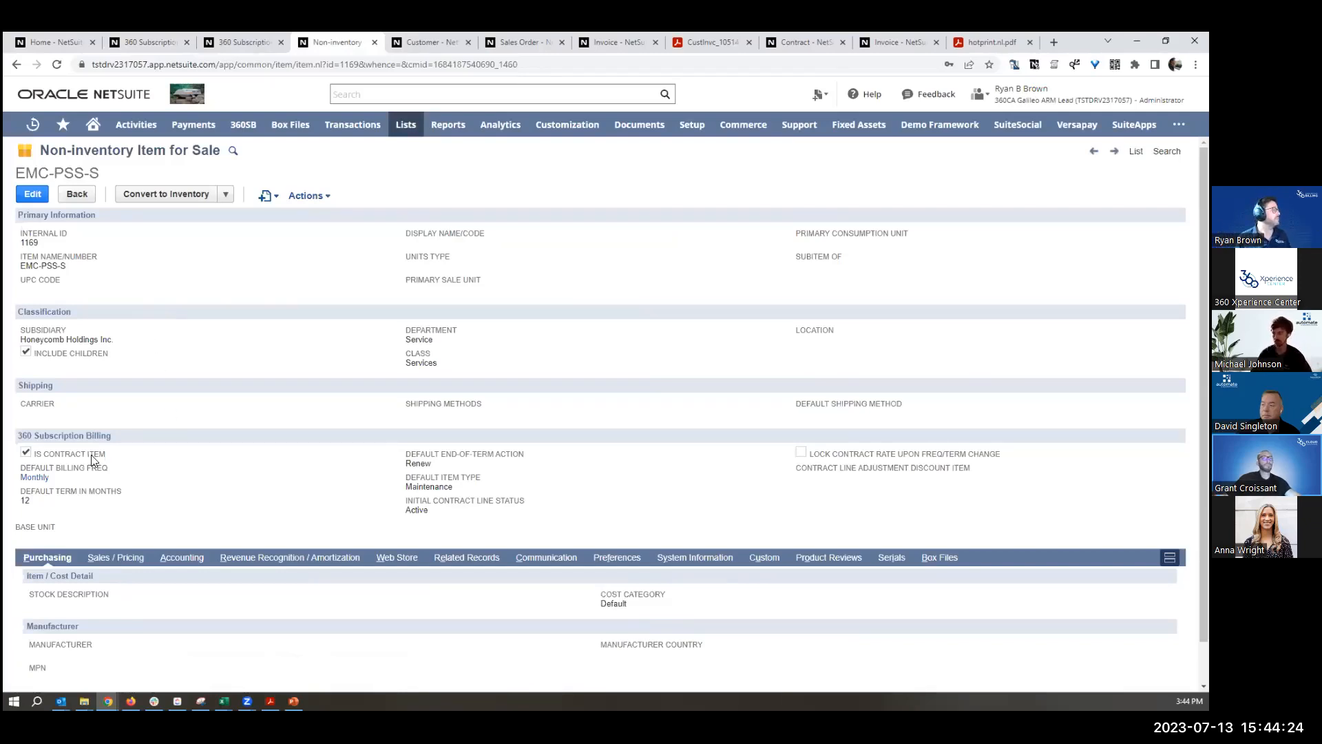
{"action": "left_click_drag", "start_coordinate": [114, 434], "coordinate": [19, 440]}
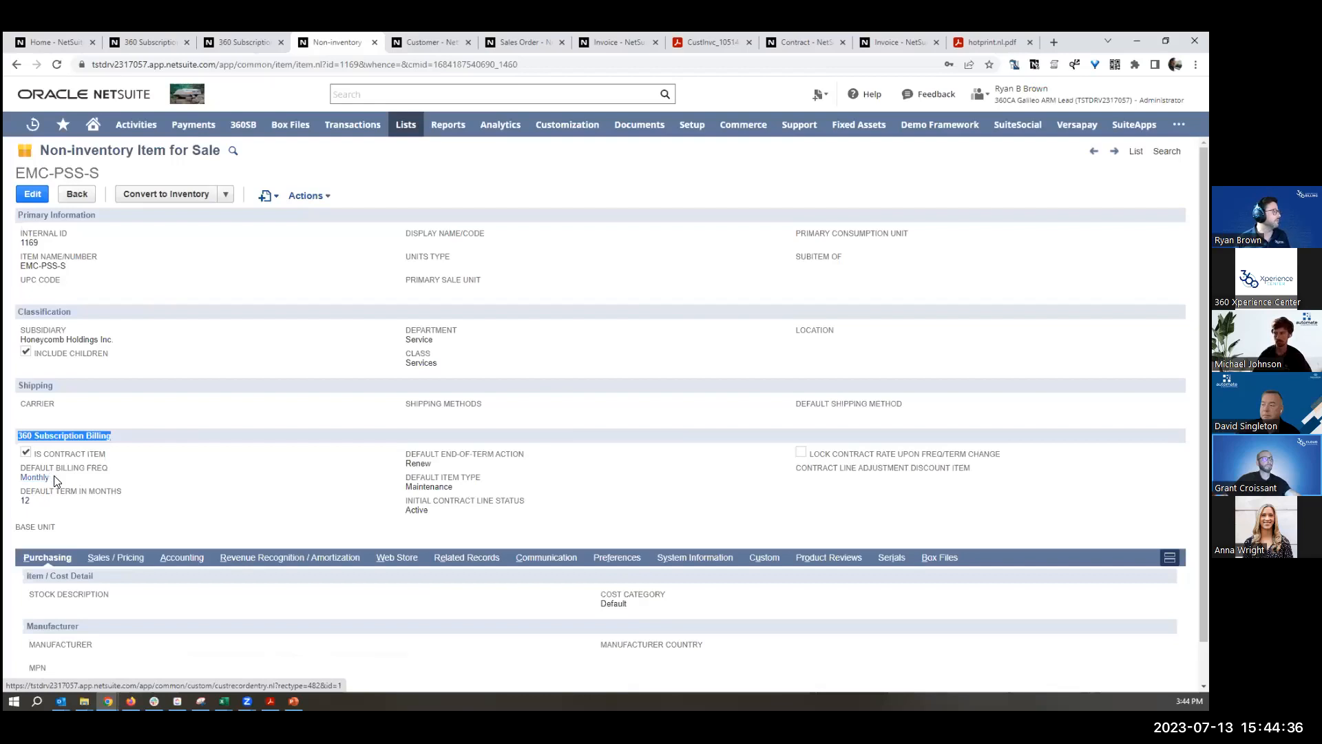
{"action": "left_click_drag", "start_coordinate": [53, 505], "coordinate": [19, 487]}
{"action": "left_click_drag", "start_coordinate": [437, 467], "coordinate": [405, 486]}
{"action": "left_click", "coordinate": [523, 482]}
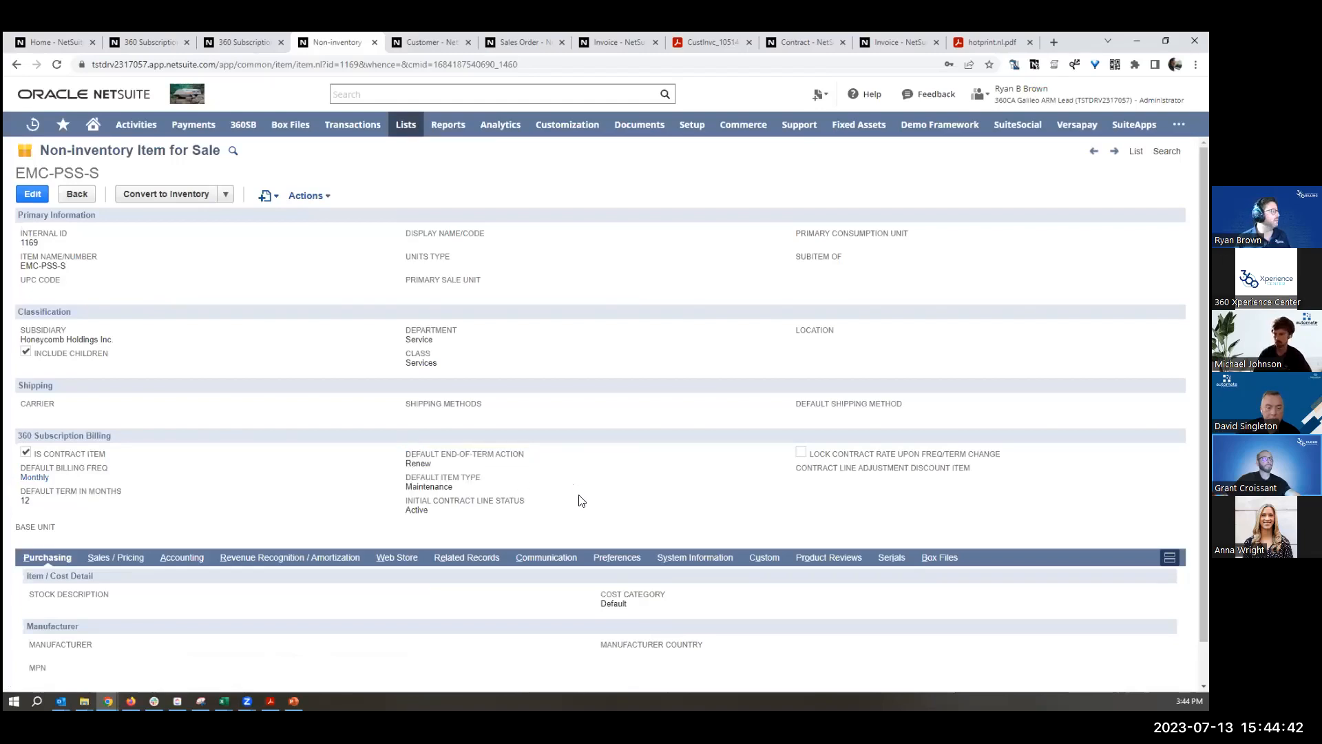
Step: Show the EMC-PSS-S item's sales and pricing details and review its price levels by quantity
{"action": "scroll", "coordinate": [276, 427], "scroll_direction": "down", "scroll_amount": 1}
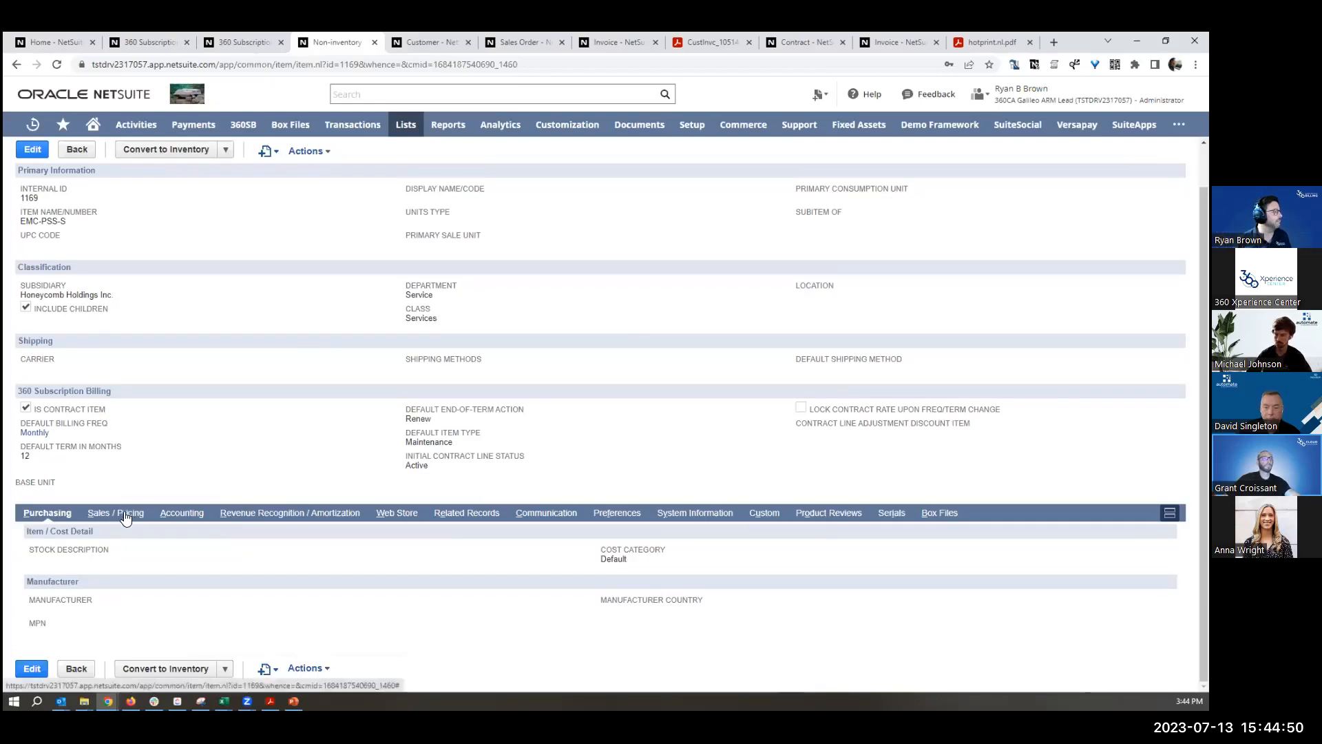
{"action": "left_click", "coordinate": [123, 513]}
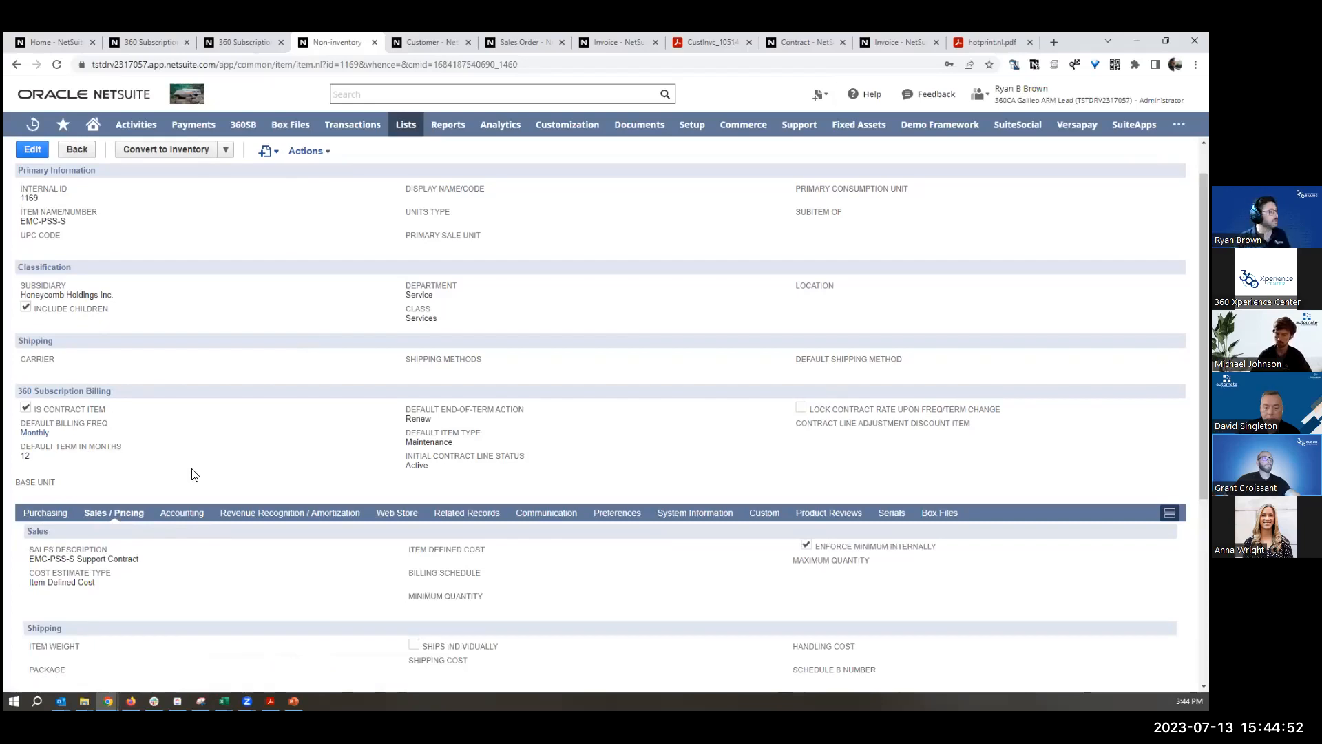
{"action": "scroll", "coordinate": [189, 473], "scroll_direction": "down", "scroll_amount": 4}
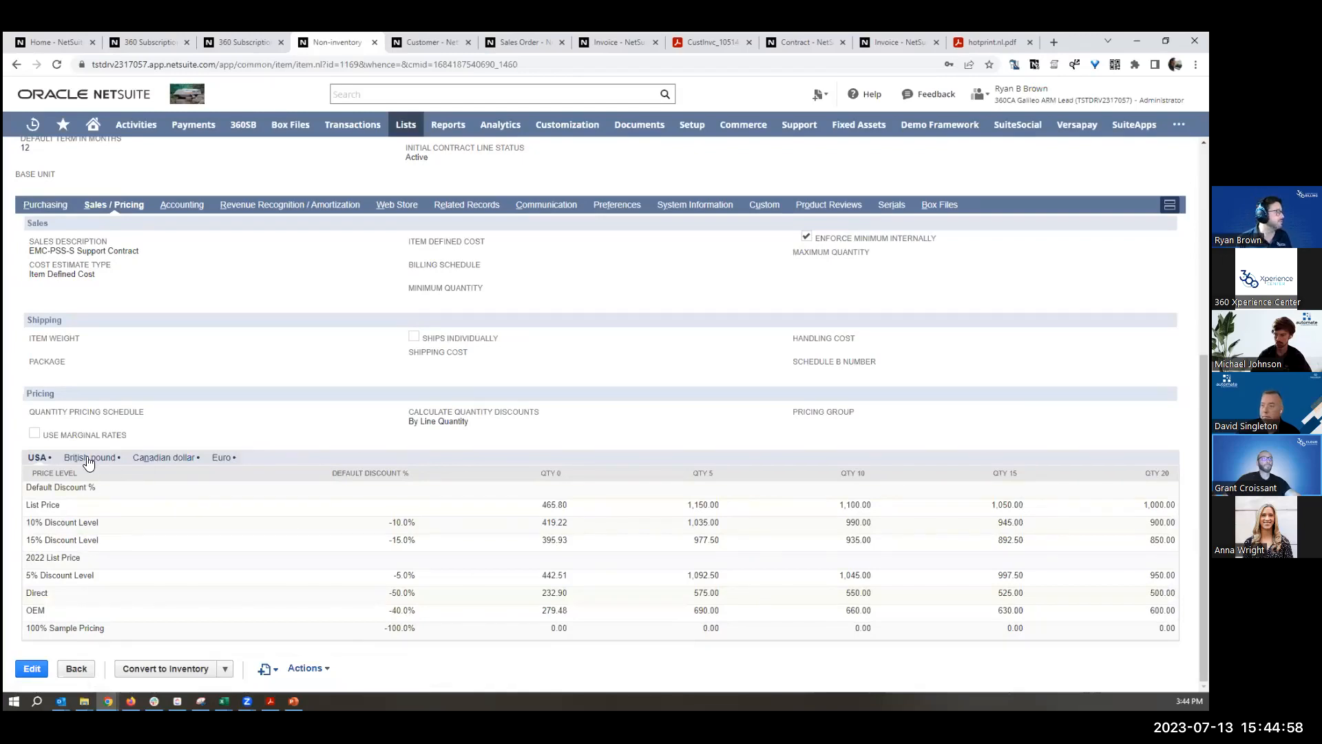
{"action": "scroll", "coordinate": [230, 448], "scroll_direction": "up", "scroll_amount": 5}
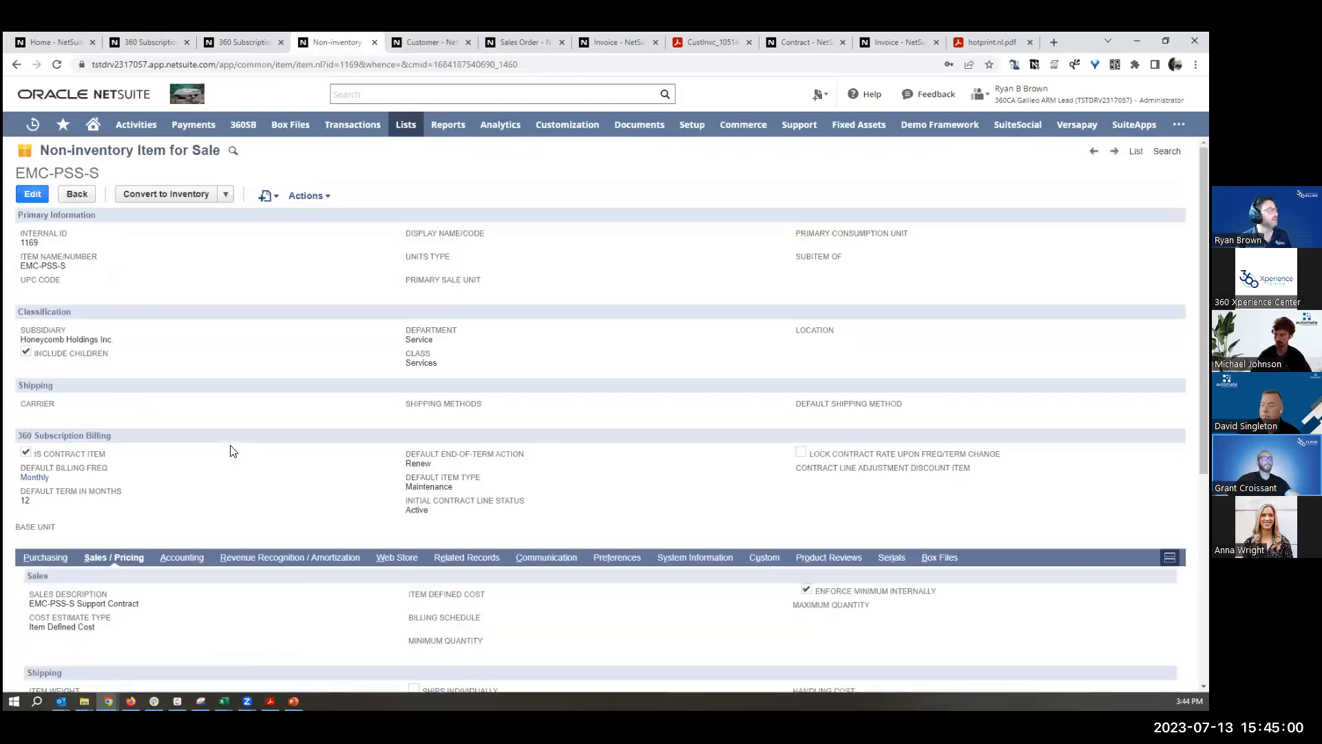
Step: View the 360SB Demo Company customer record and examine which emails its contacts receive
{"action": "left_click", "coordinate": [424, 40]}
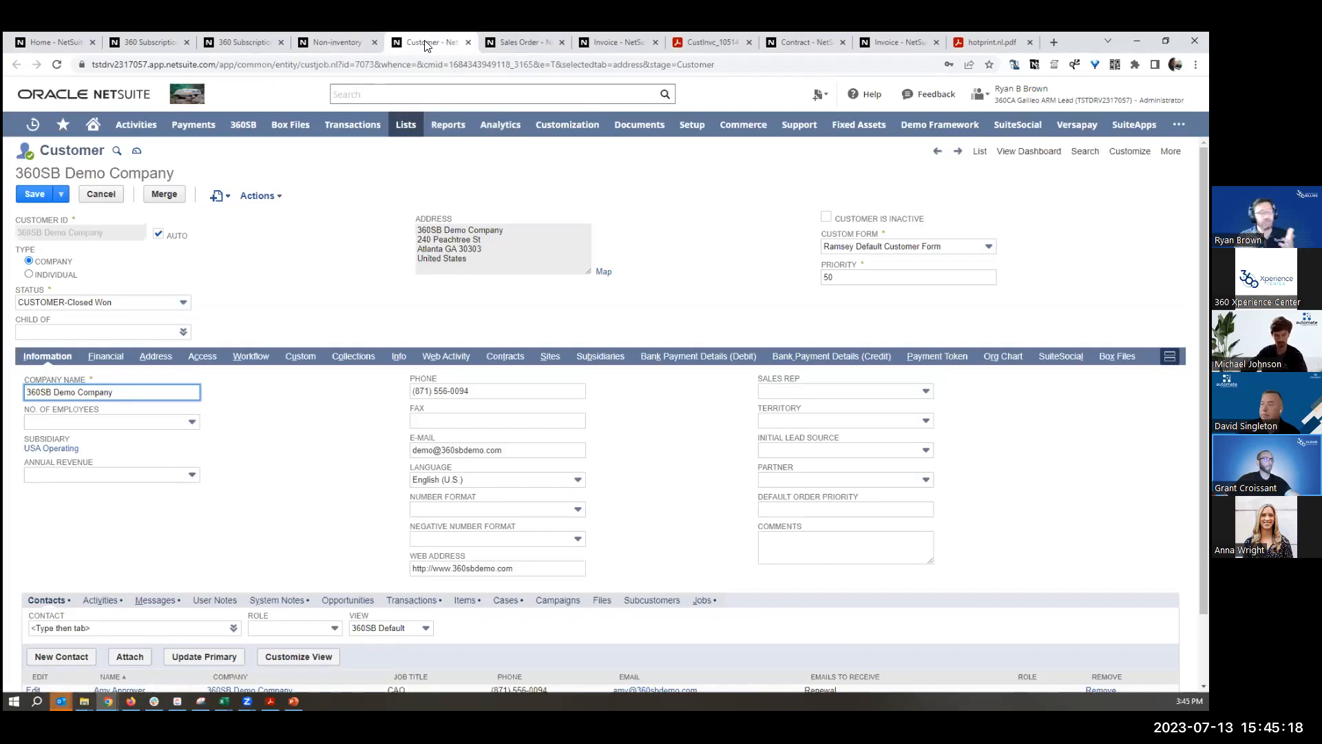
{"action": "scroll", "coordinate": [294, 509], "scroll_direction": "down", "scroll_amount": 1}
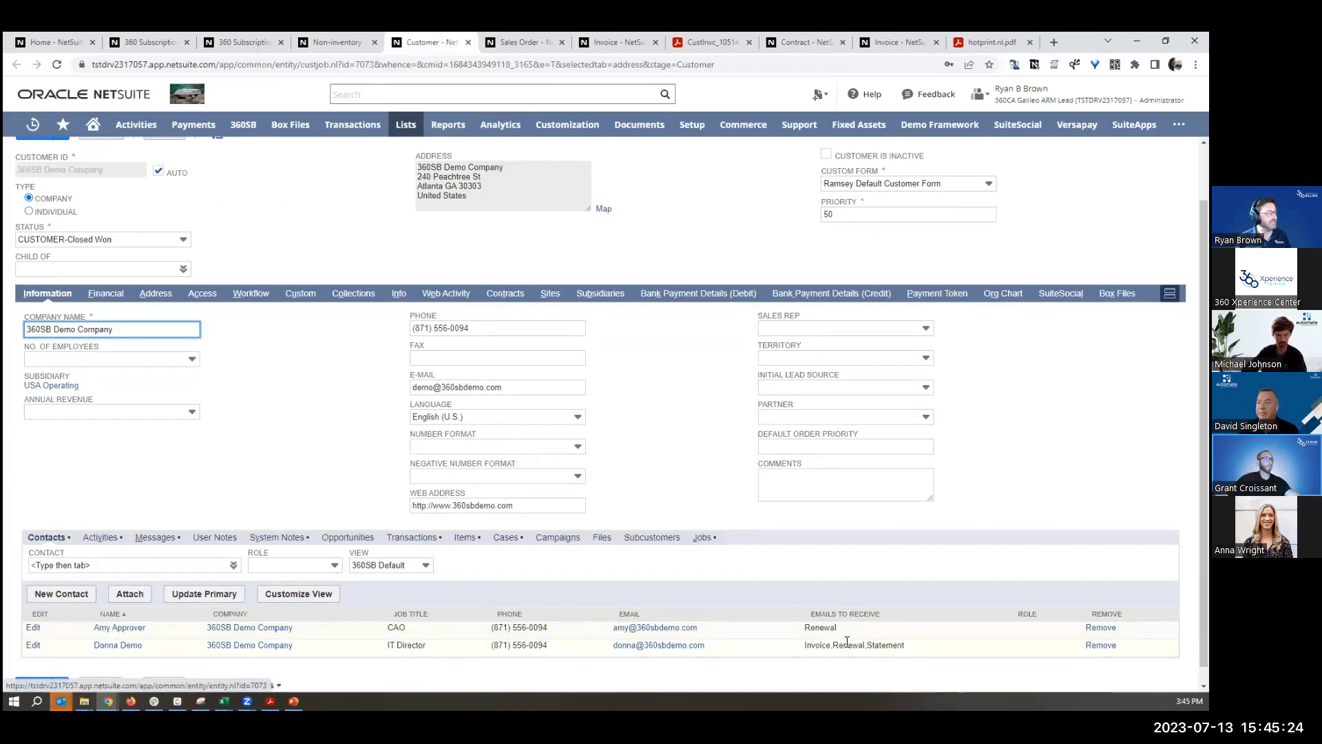
{"action": "left_click_drag", "start_coordinate": [919, 647], "coordinate": [800, 656]}
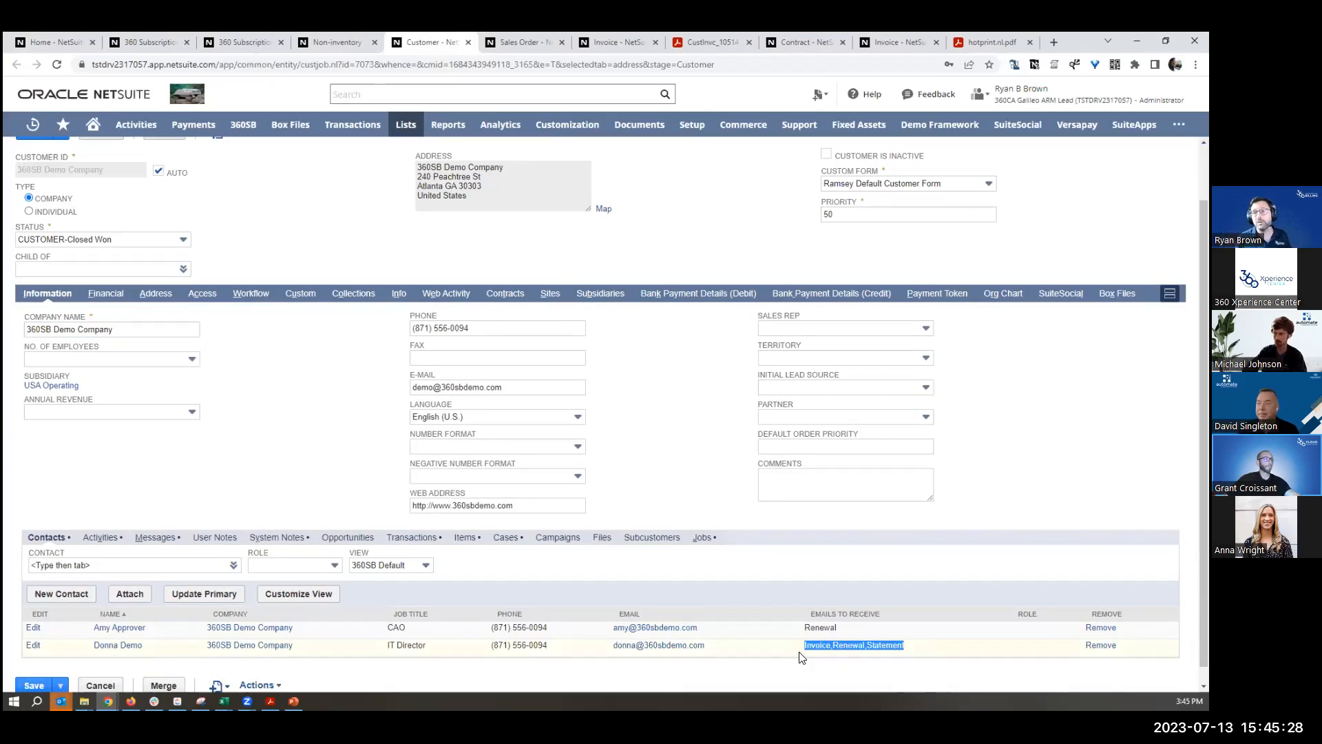
Step: Check the contact's Invoice email setting and examine the customer's stored payment details, covering credit cards and debit bank details
{"action": "left_click_drag", "start_coordinate": [804, 646], "coordinate": [833, 643]}
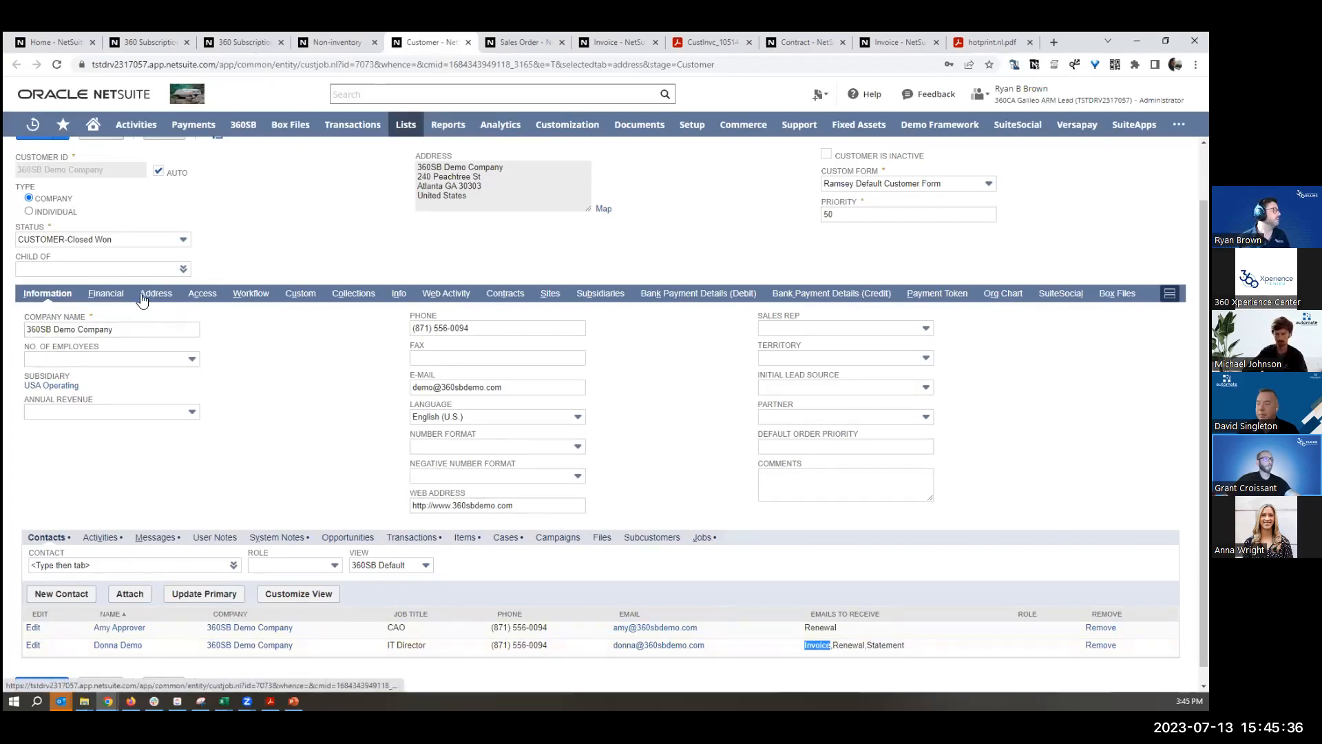
{"action": "left_click", "coordinate": [114, 296]}
{"action": "scroll", "coordinate": [105, 503], "scroll_direction": "down", "scroll_amount": 3}
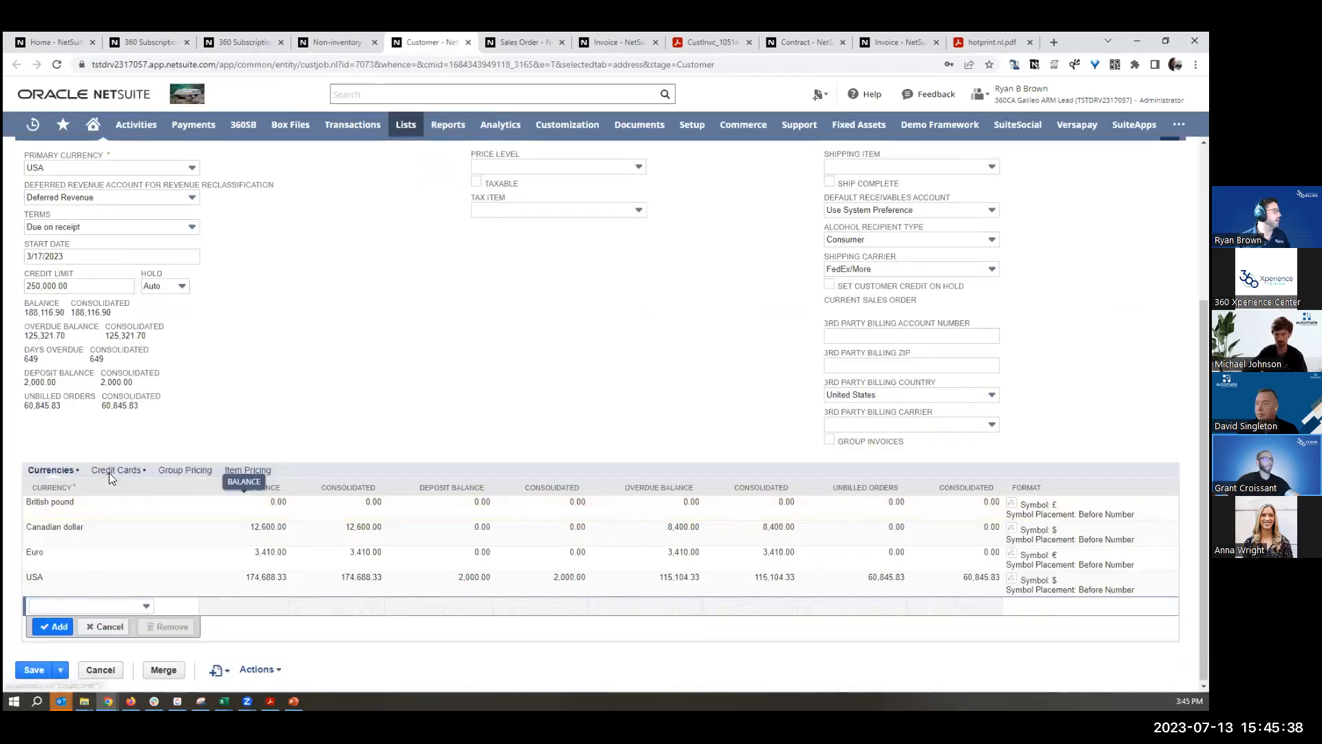
{"action": "left_click", "coordinate": [111, 471]}
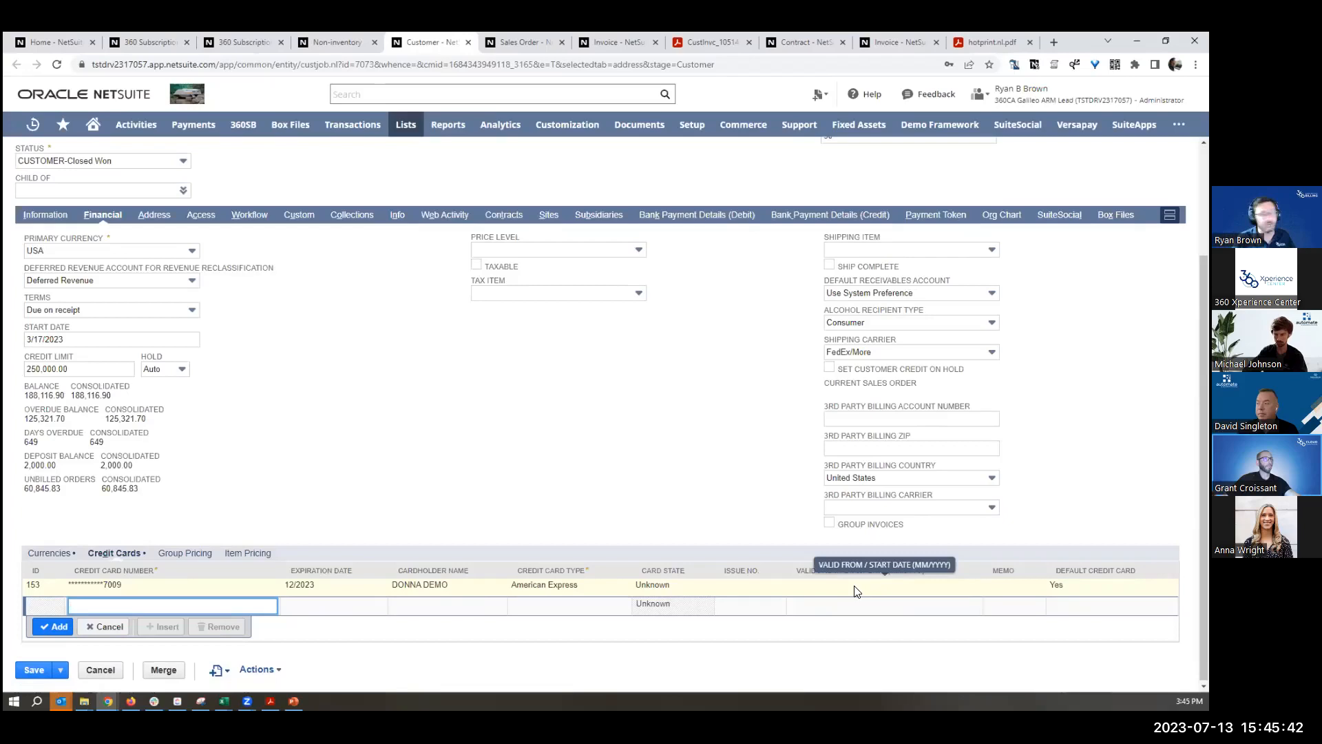
{"action": "left_click", "coordinate": [728, 219]}
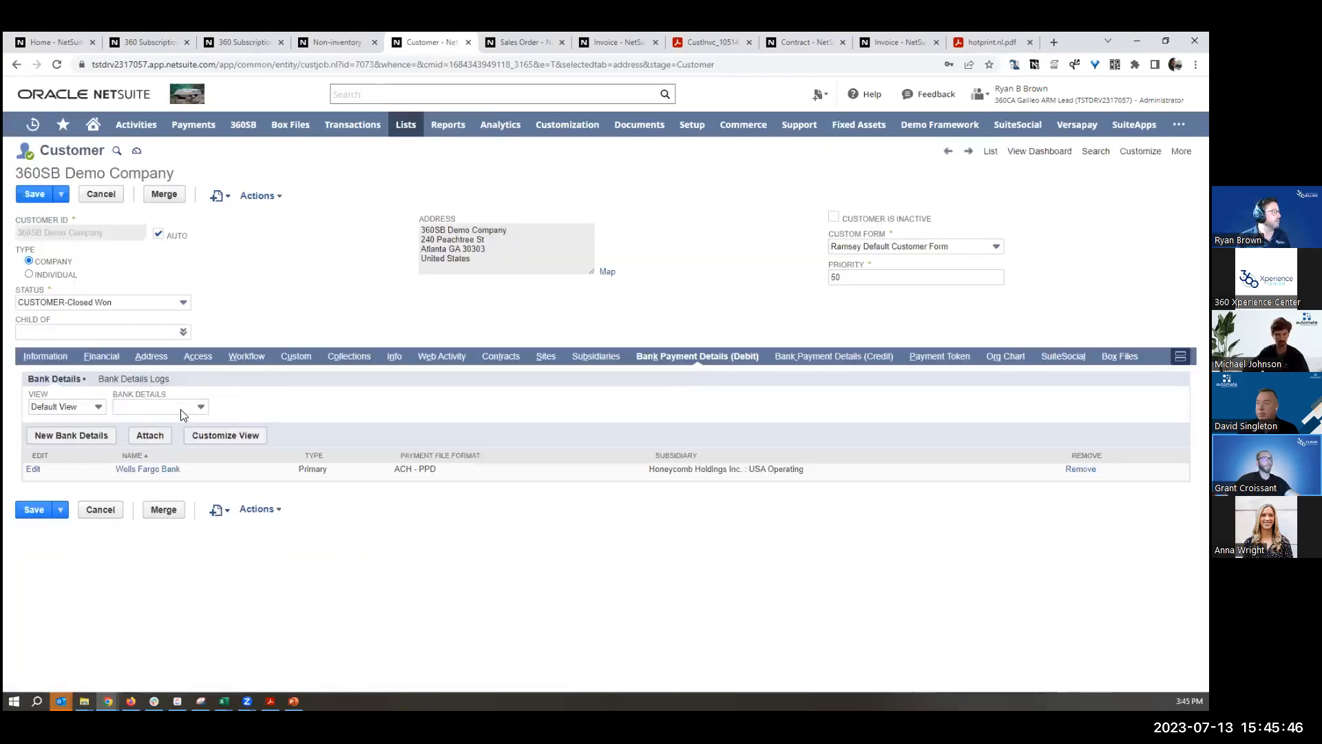
{"action": "left_click_drag", "start_coordinate": [852, 473], "coordinate": [116, 468]}
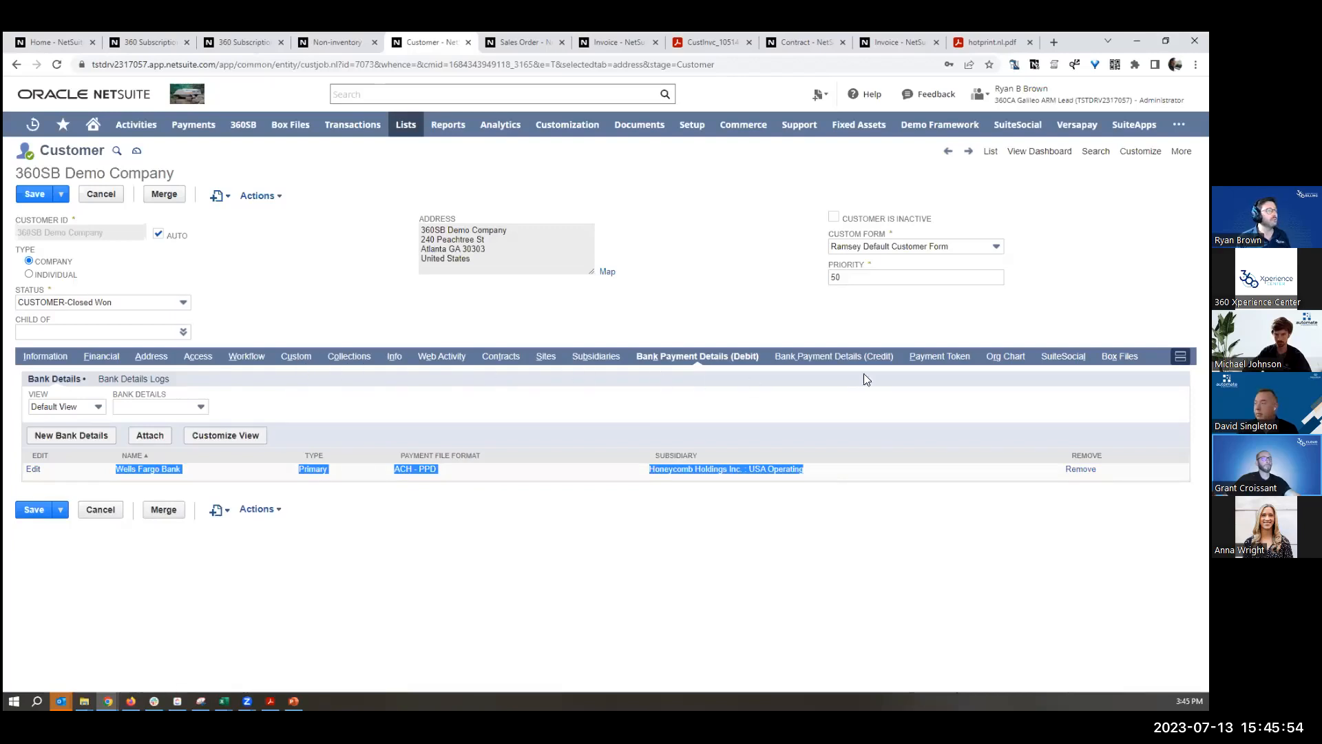
Step: Review the 360SB Demo Company customer's list of contracts and its list of sites
{"action": "left_click", "coordinate": [500, 357]}
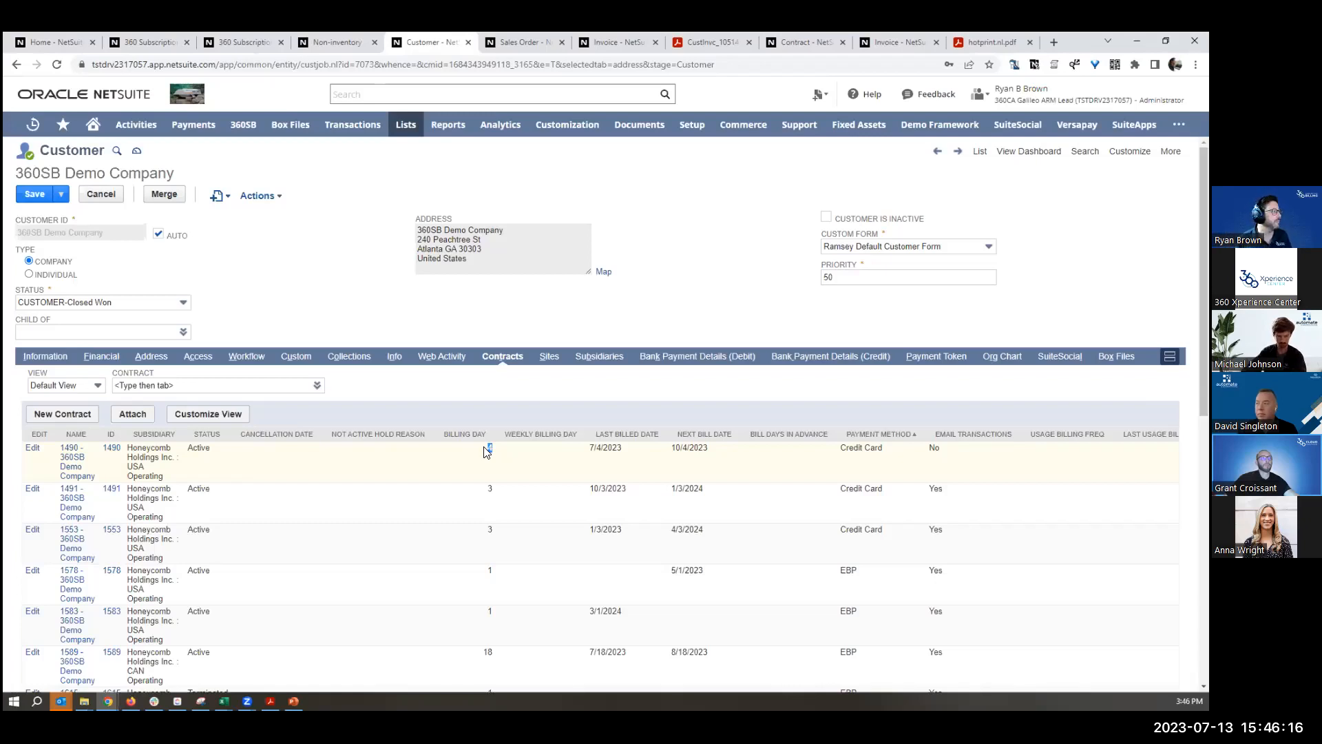
{"action": "left_click", "coordinate": [550, 357]}
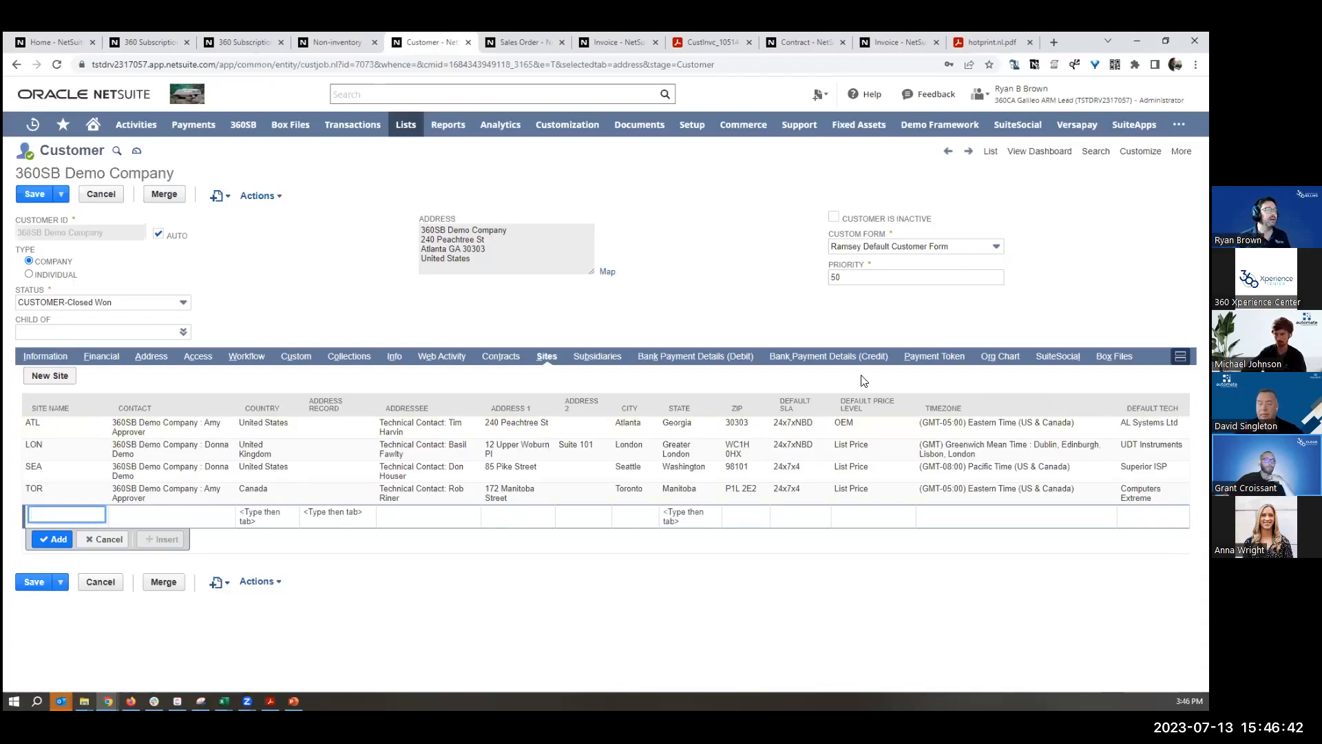
Step: View the 360SB Demo Company sales order and examine its monthly, annual and total contract values
{"action": "left_click", "coordinate": [529, 40]}
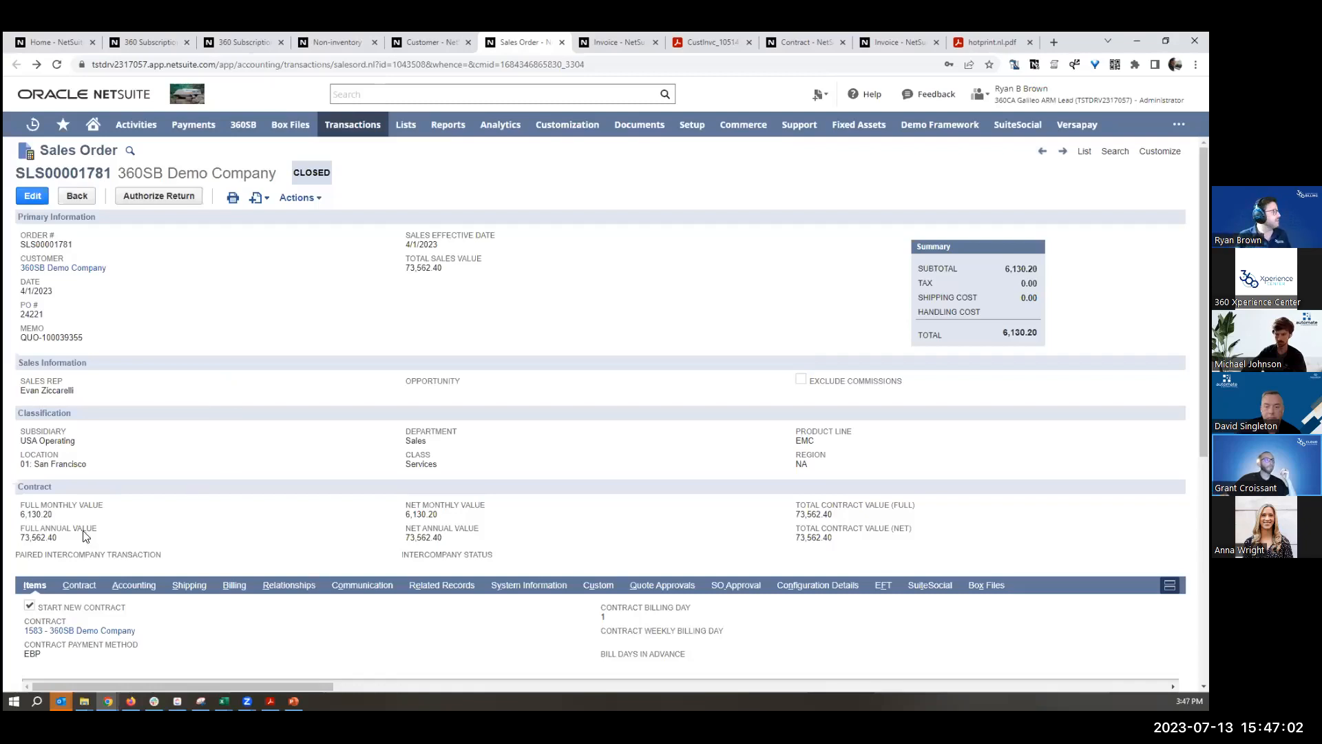
{"action": "left_click_drag", "start_coordinate": [214, 497], "coordinate": [875, 551]}
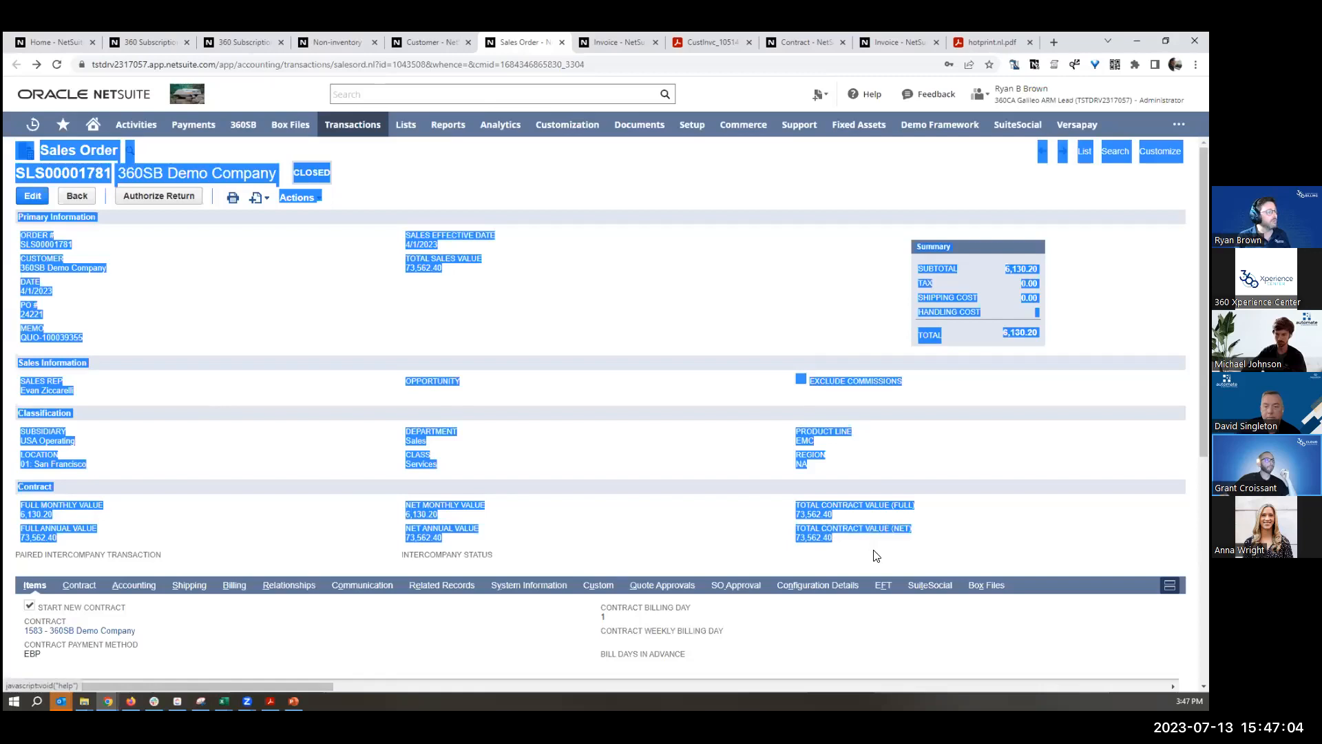
{"action": "left_click", "coordinate": [873, 551]}
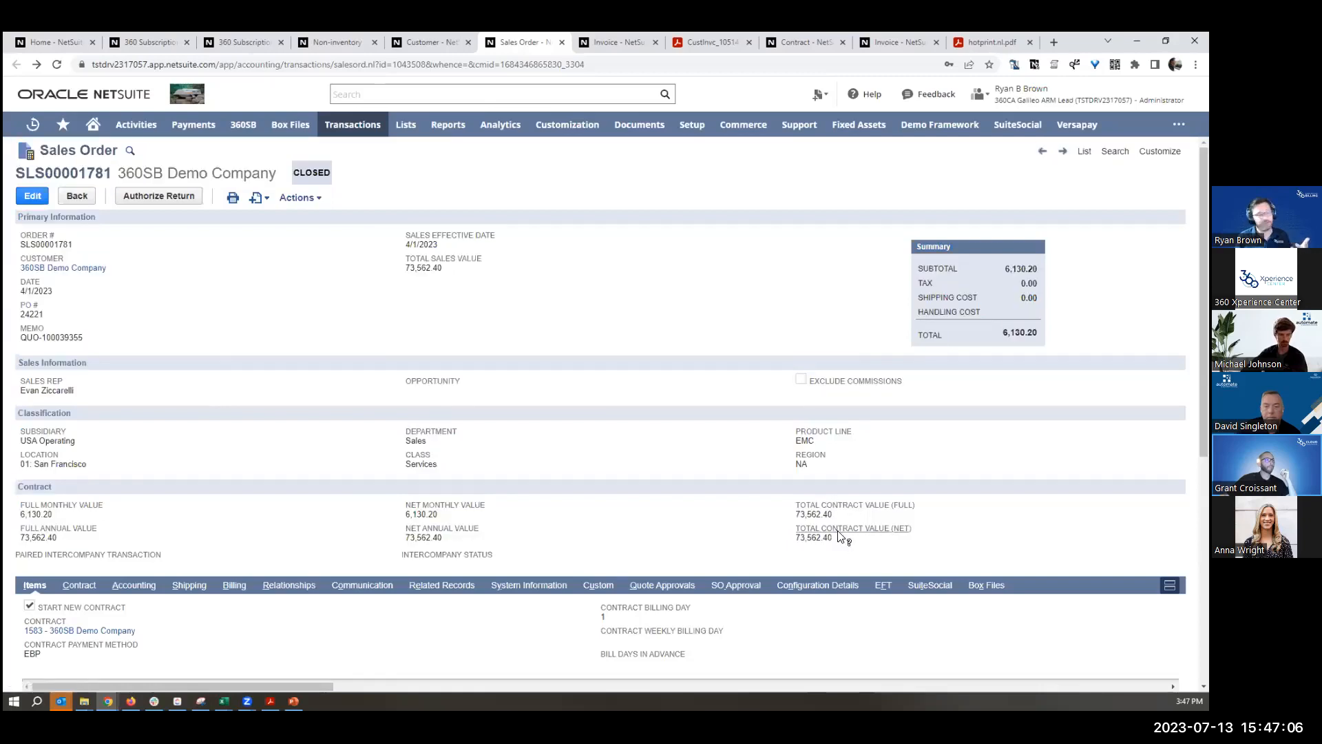
Step: Examine the sales order's EMC SC8000 Compellent and EMC-PSS-S lines, including billing frequency, start, first recurring bill and end dates, and asset numbers
{"action": "scroll", "coordinate": [586, 557], "scroll_direction": "down", "scroll_amount": 5}
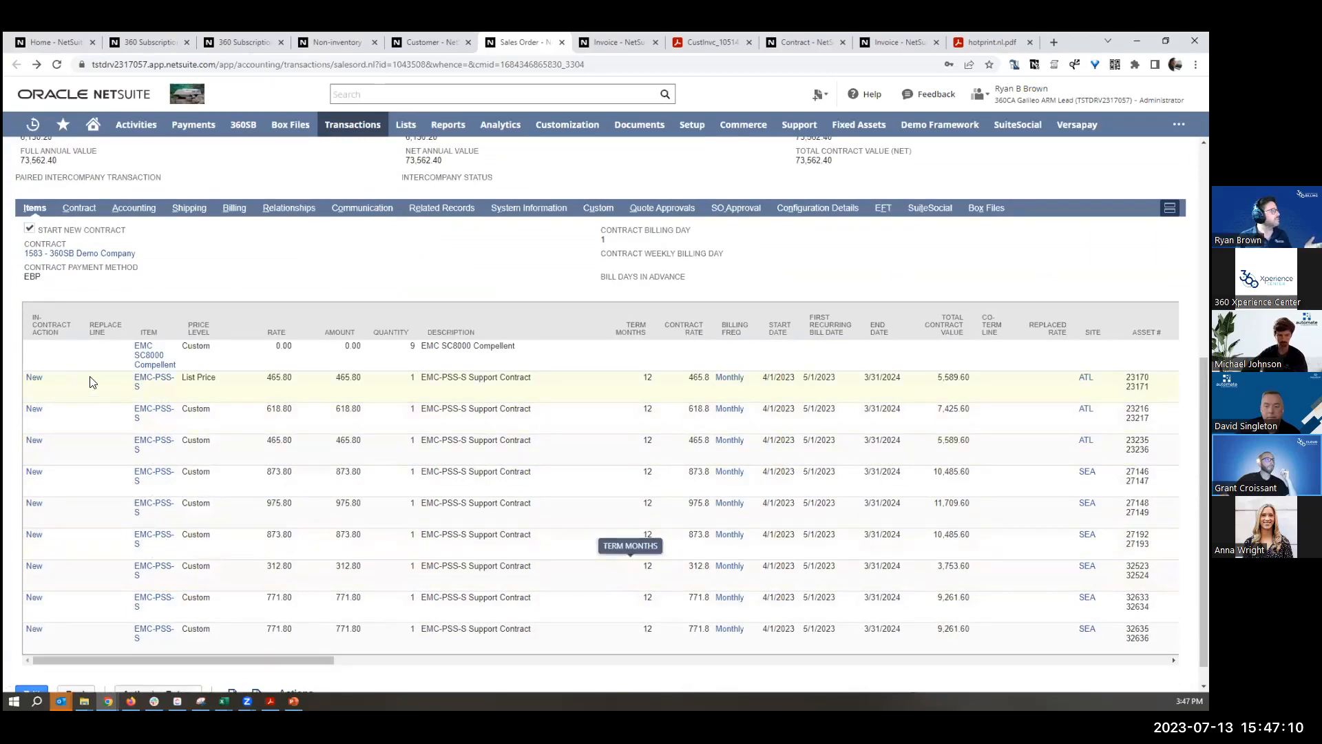
{"action": "left_click_drag", "start_coordinate": [127, 343], "coordinate": [818, 358]}
{"action": "left_click_drag", "start_coordinate": [723, 329], "coordinate": [894, 329]}
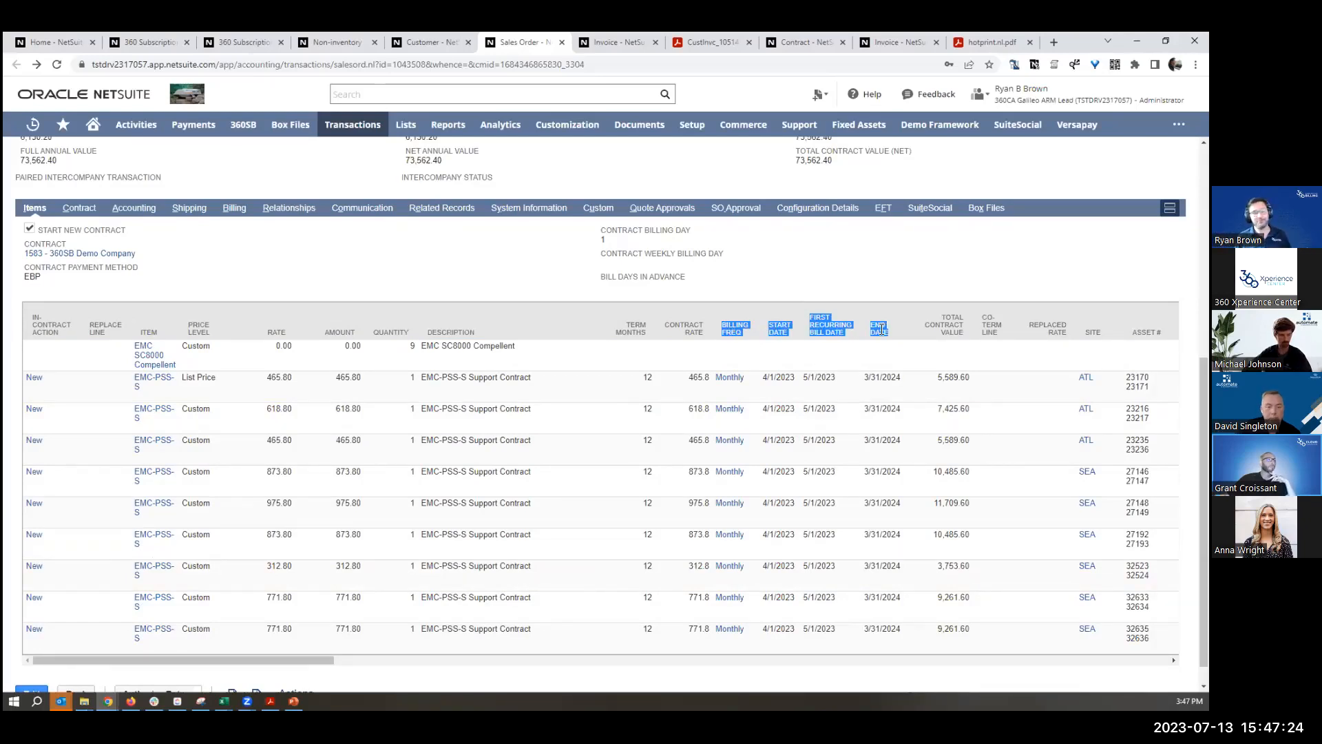
{"action": "left_click_drag", "start_coordinate": [104, 377], "coordinate": [1157, 627]}
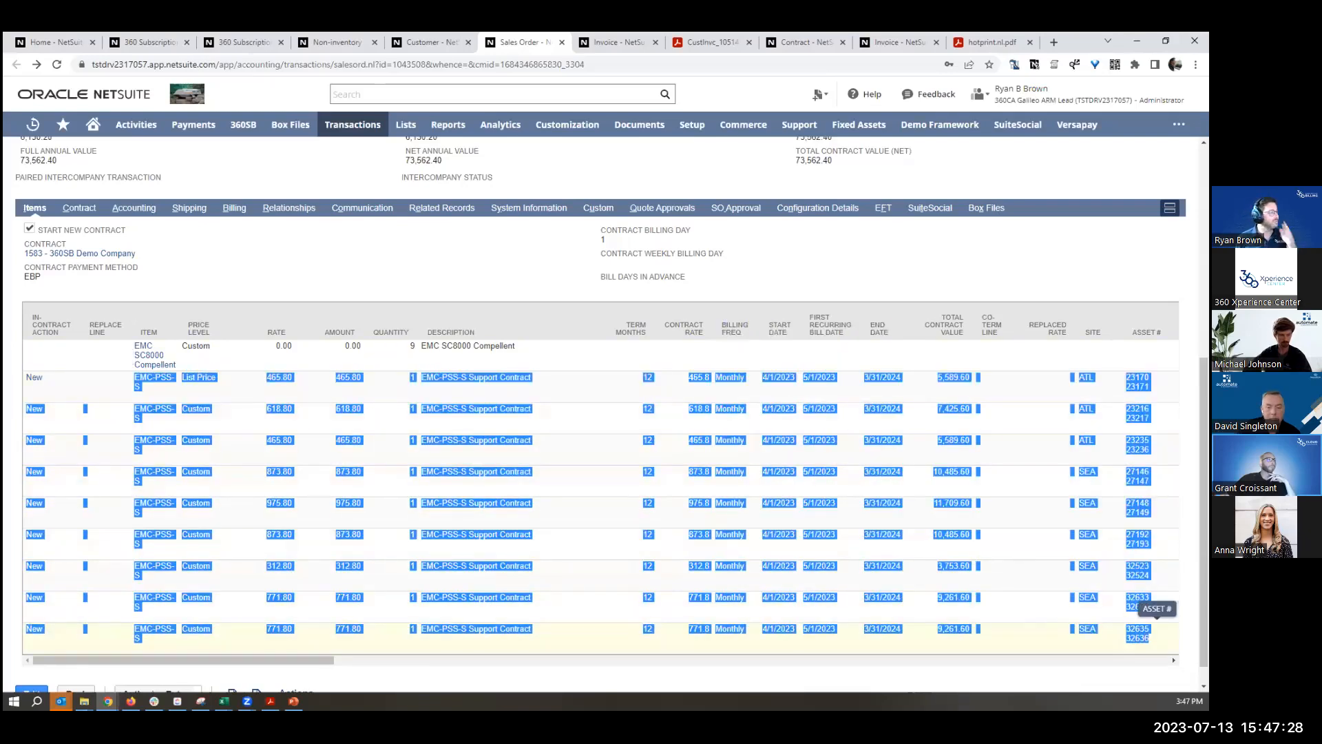
{"action": "double_click", "coordinate": [1157, 633]}
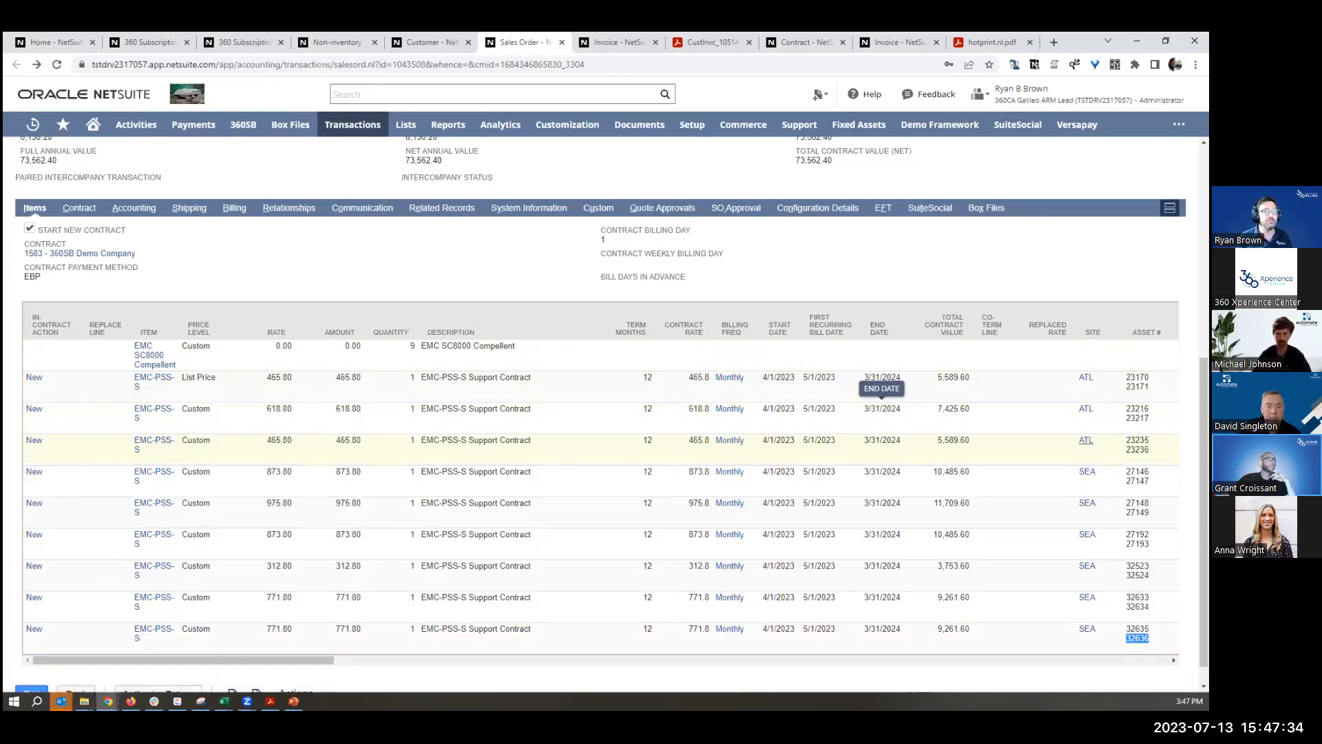
{"action": "left_click_drag", "start_coordinate": [1149, 387], "coordinate": [1126, 377]}
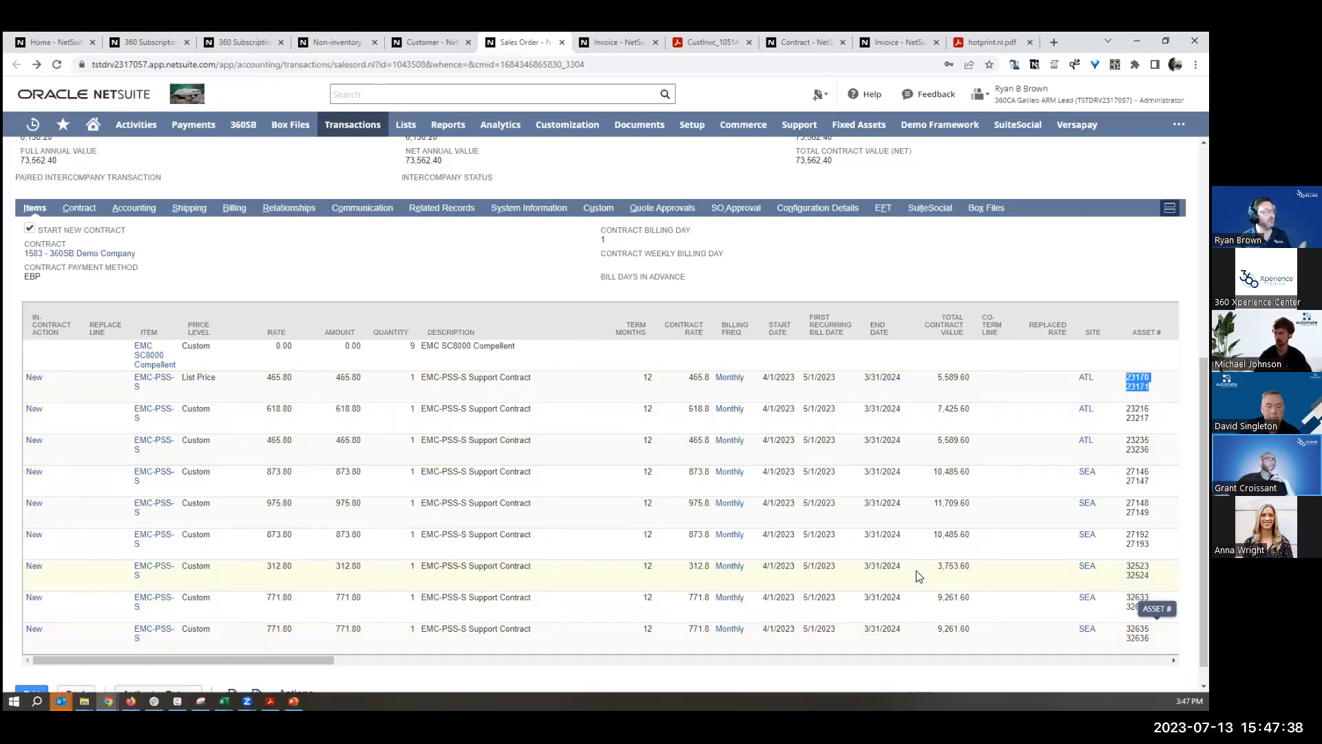
{"action": "left_click_drag", "start_coordinate": [763, 377], "coordinate": [909, 378]}
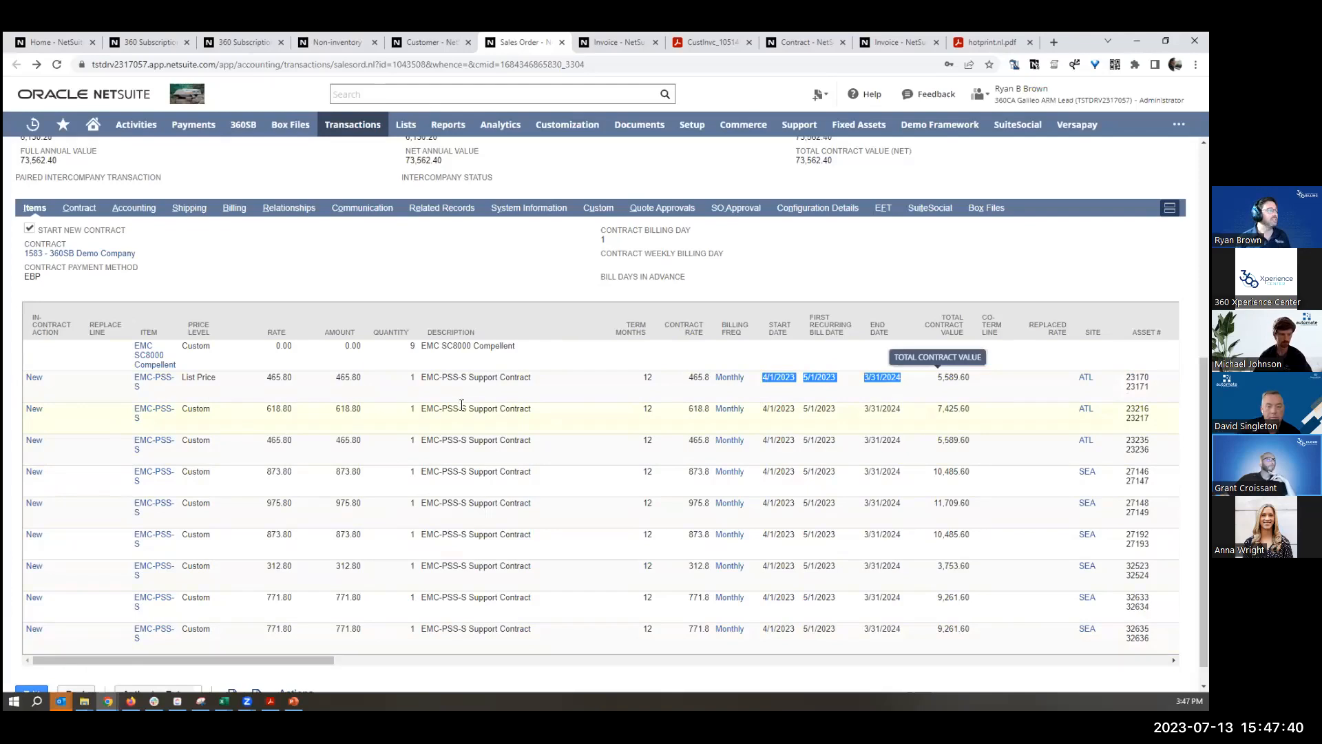
Step: View the contract's first invoice record and its printed PDF, and examine the billing period of the grouped EMC-PSS-S Support Contract lines
{"action": "left_click", "coordinate": [602, 39]}
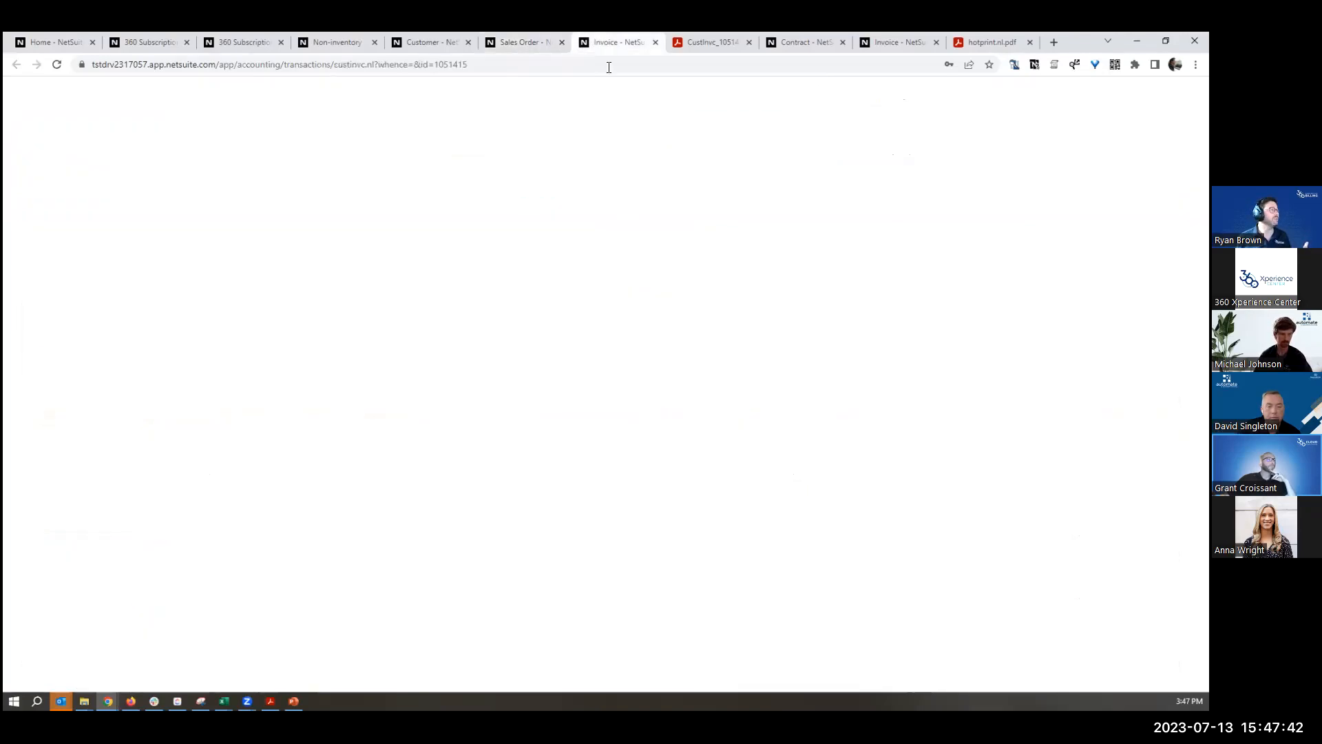
{"action": "scroll", "coordinate": [550, 533], "scroll_direction": "down", "scroll_amount": 5}
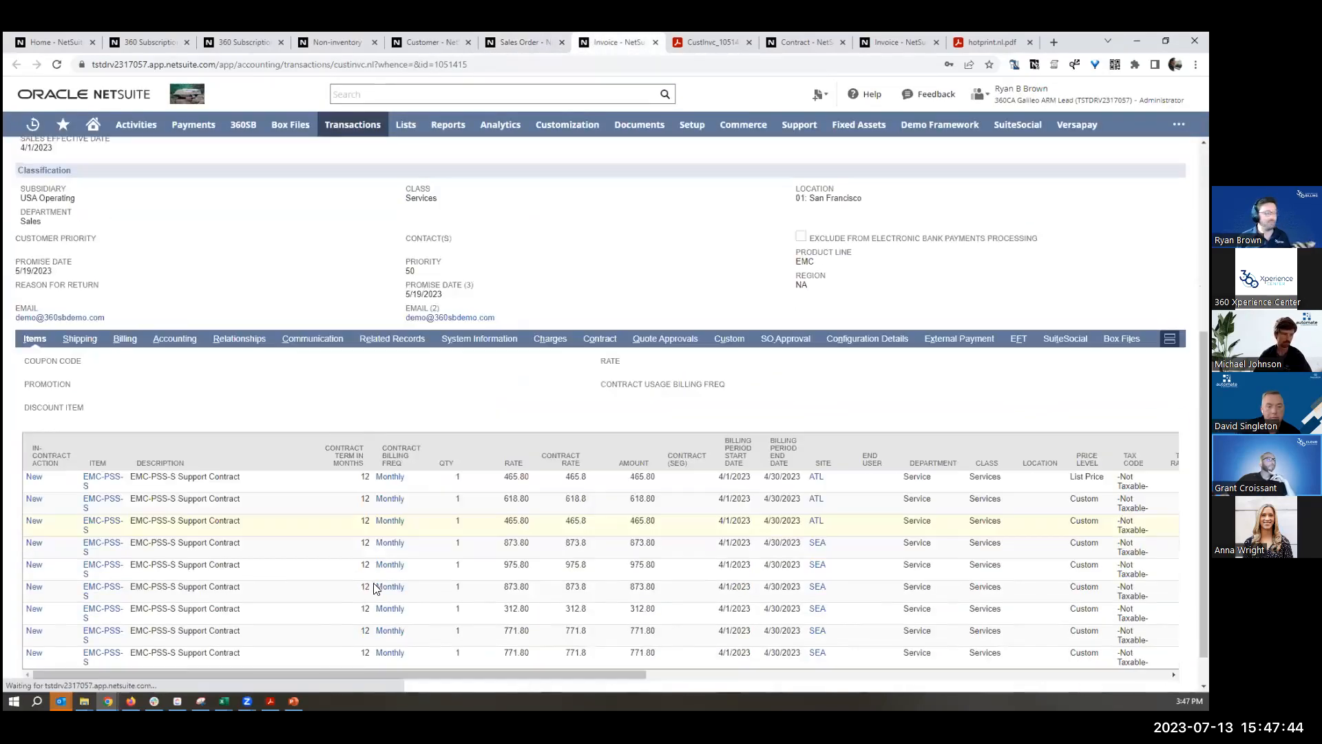
{"action": "left_click", "coordinate": [709, 42]}
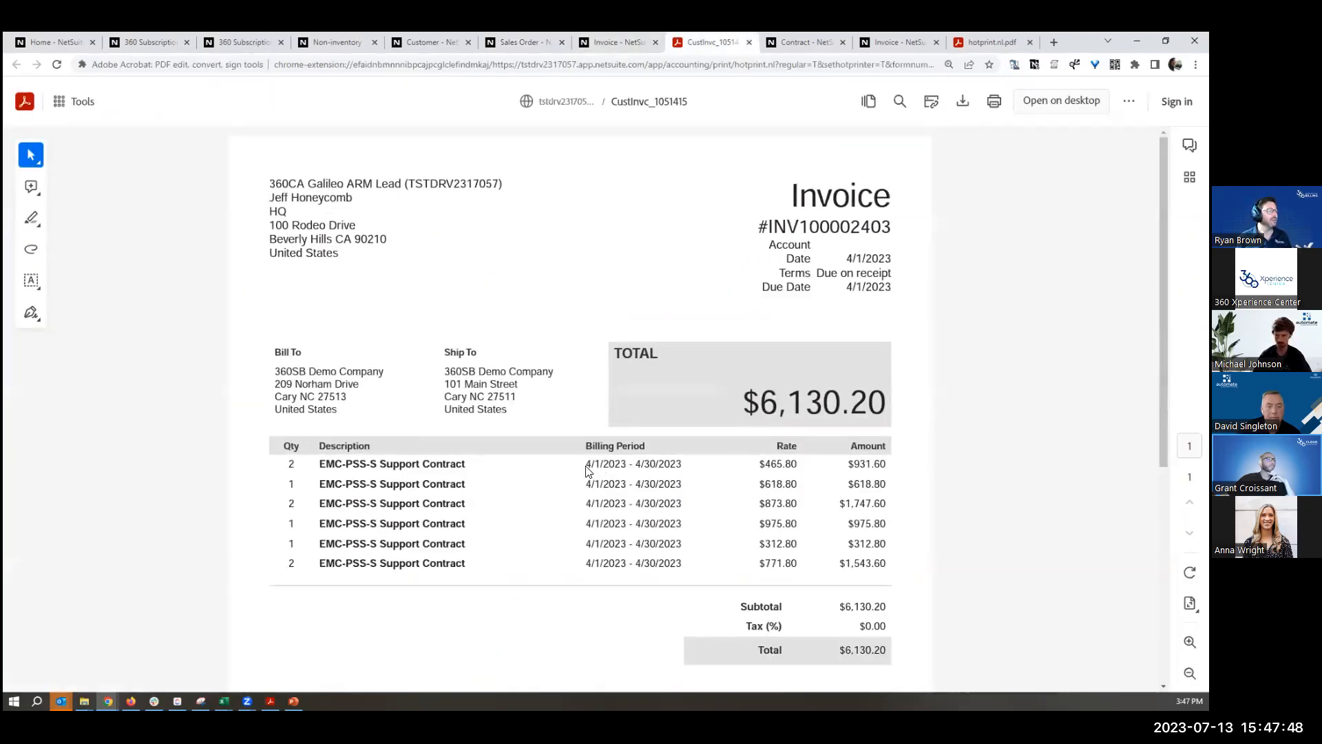
{"action": "left_click_drag", "start_coordinate": [668, 552], "coordinate": [610, 486]}
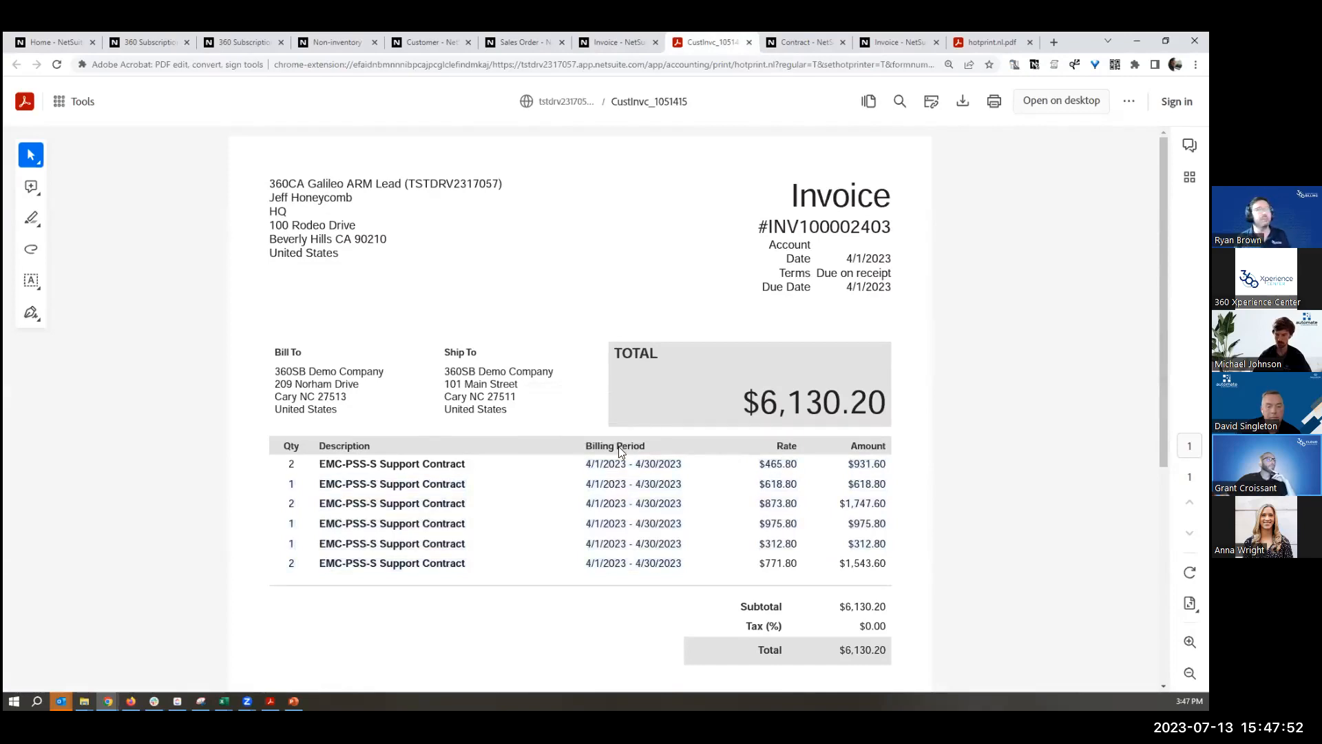
Step: View the 360SB Demo Company contract record and examine its header and billing information, including the PO number
{"action": "left_click", "coordinate": [800, 47]}
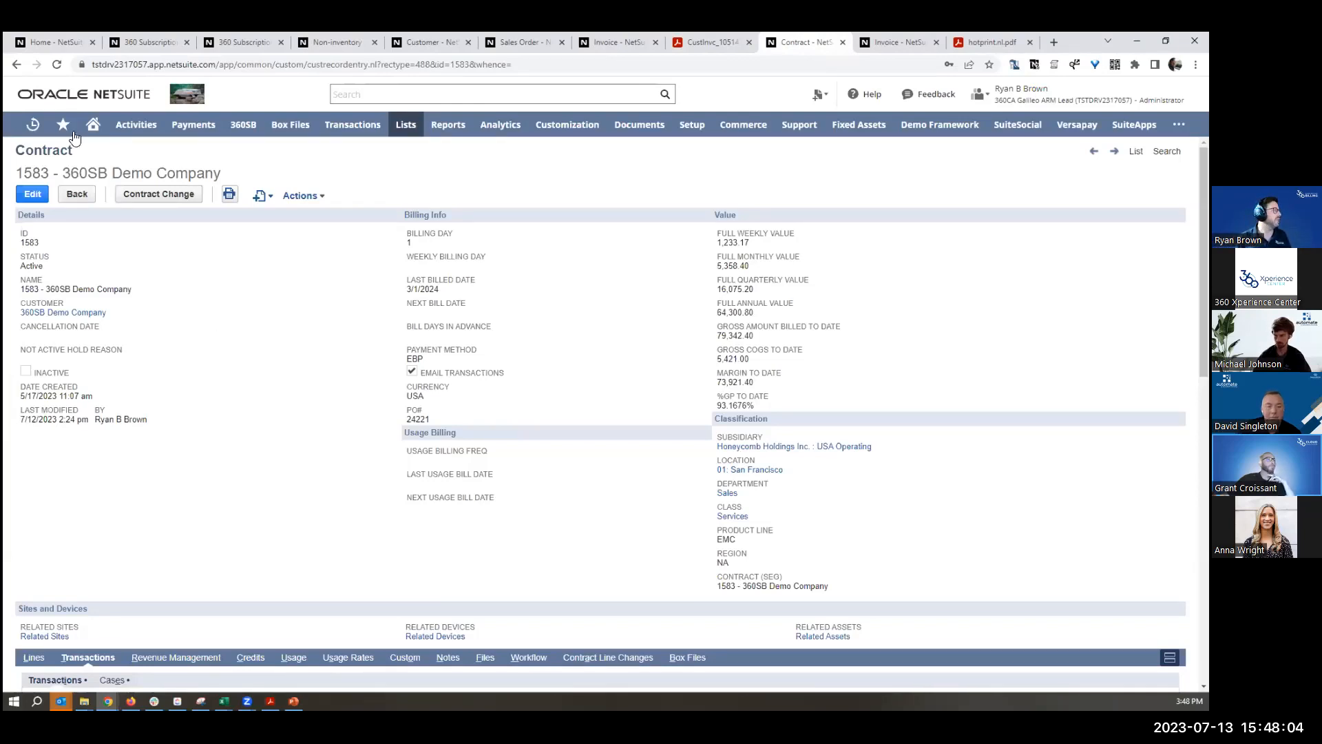
{"action": "left_click_drag", "start_coordinate": [15, 151], "coordinate": [76, 153]}
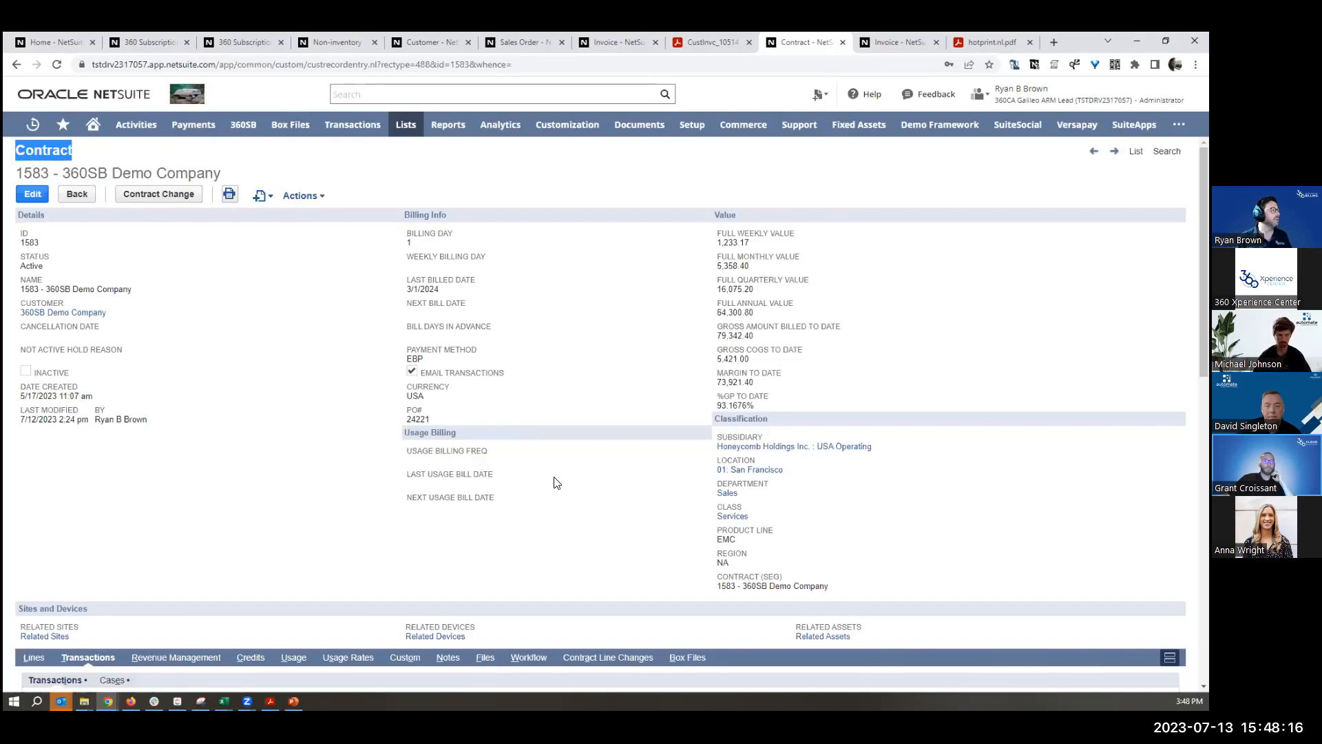
{"action": "left_click_drag", "start_coordinate": [452, 417], "coordinate": [406, 411]}
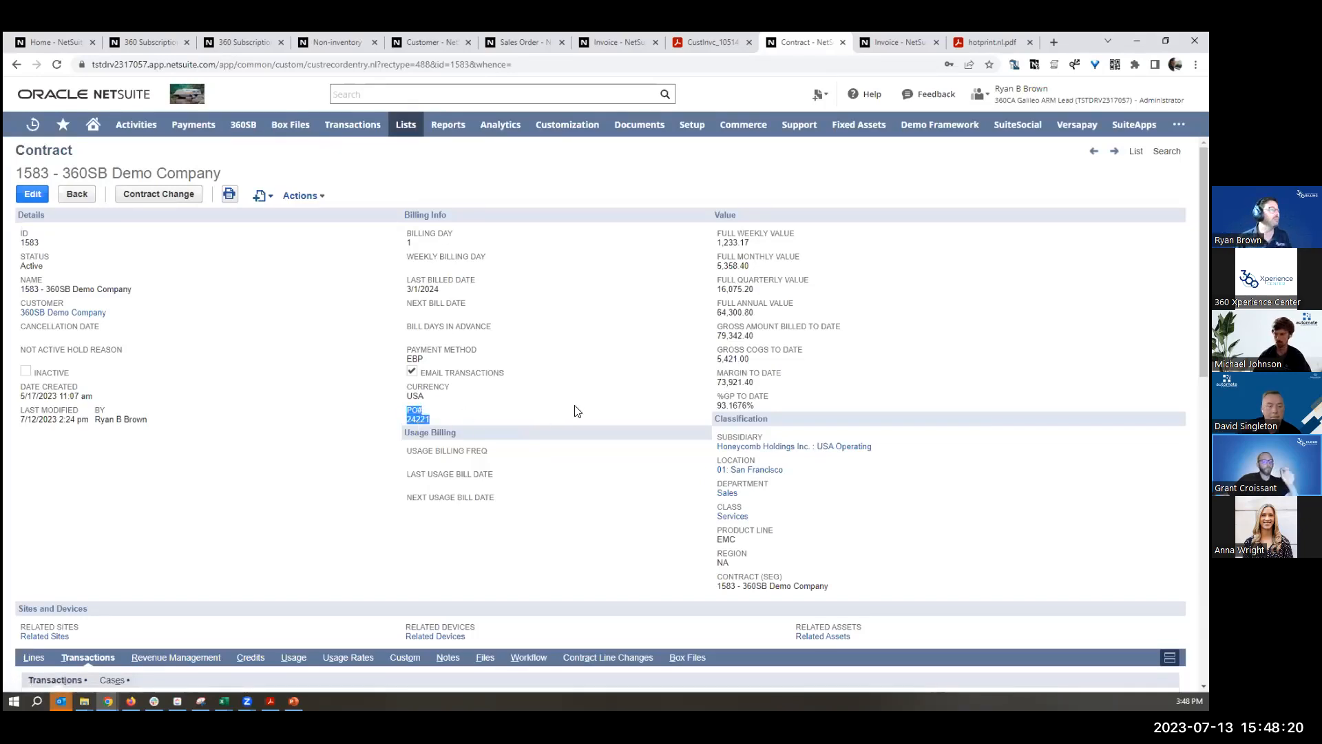
Step: Examine the contract's recurring values and gross amount billed, along with its gross COGS, margin and %GP to date
{"action": "left_click_drag", "start_coordinate": [761, 337], "coordinate": [718, 234]}
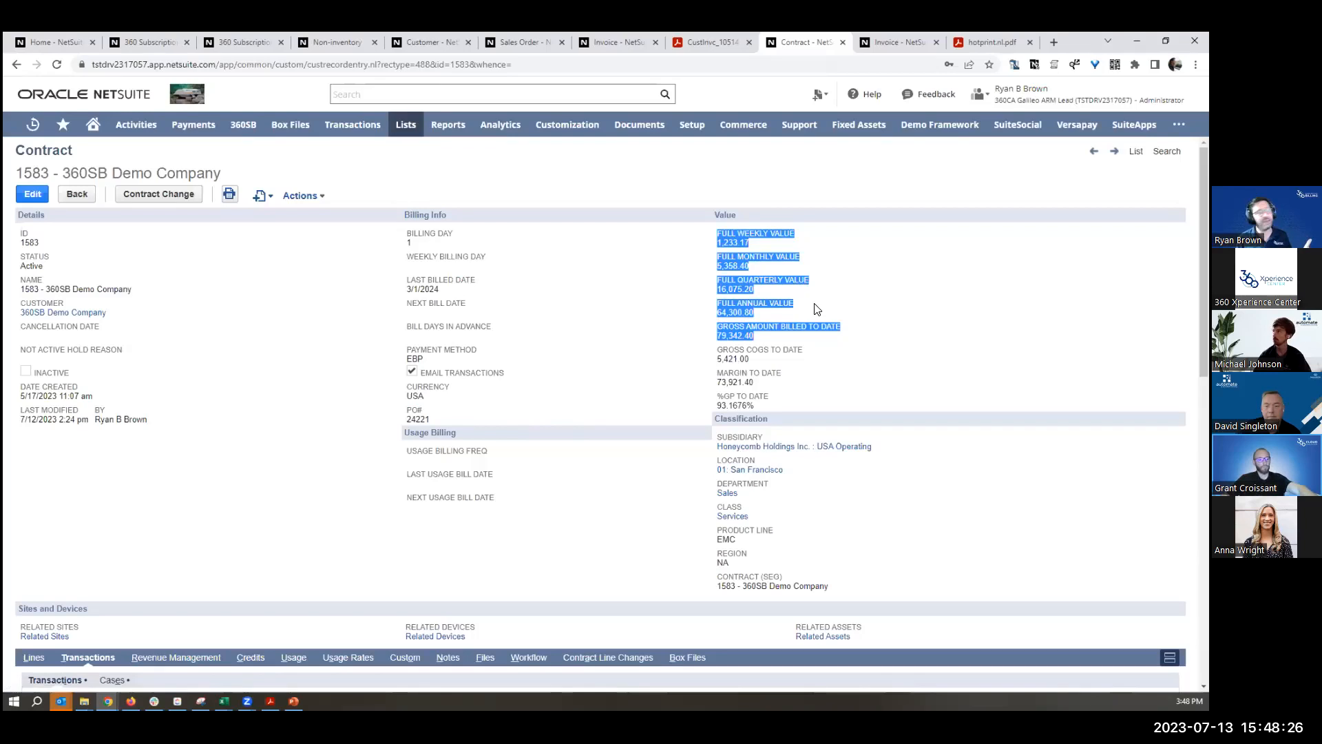
{"action": "triple_click", "coordinate": [744, 334]}
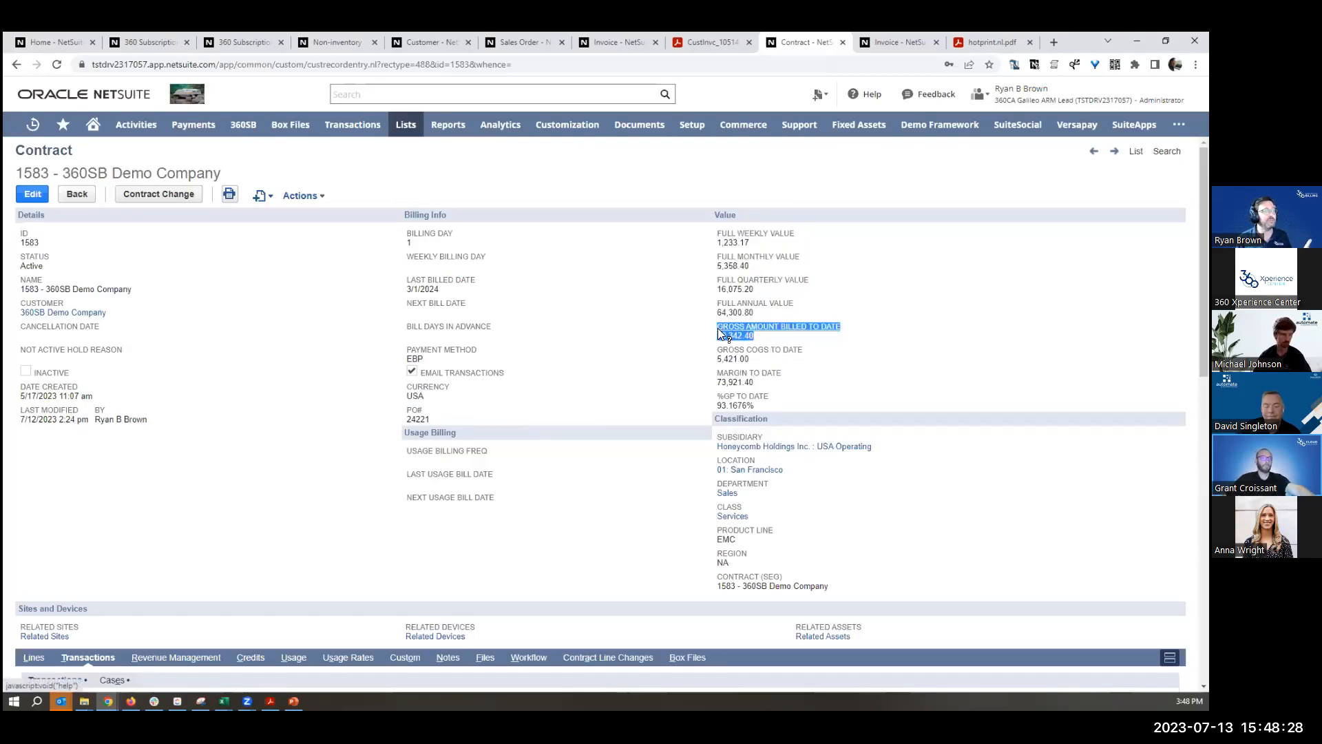
{"action": "left_click_drag", "start_coordinate": [742, 396], "coordinate": [746, 404]}
{"action": "mouse_move", "coordinate": [722, 355]}
{"action": "left_mouse_down"}
{"action": "mouse_move", "coordinate": [718, 279]}
{"action": "mouse_move", "coordinate": [717, 349]}
{"action": "left_mouse_up"}
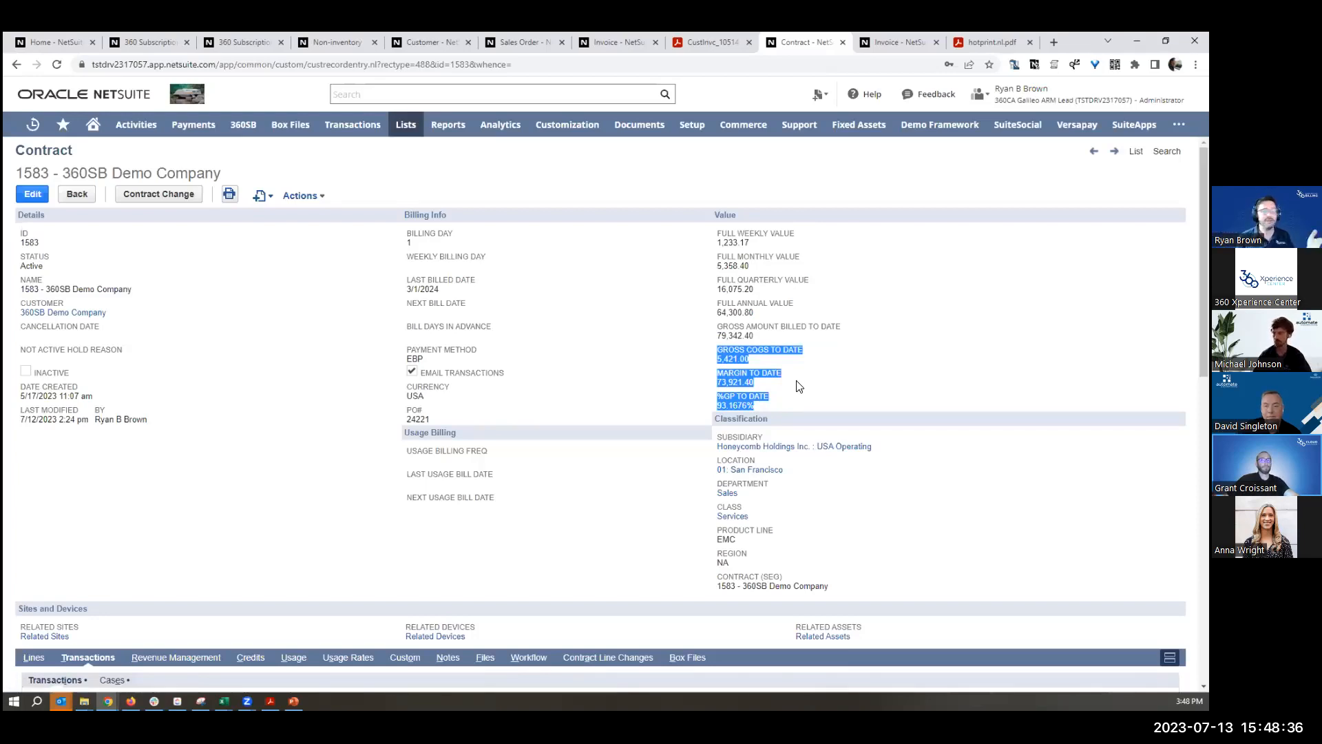
{"action": "left_click", "coordinate": [755, 357]}
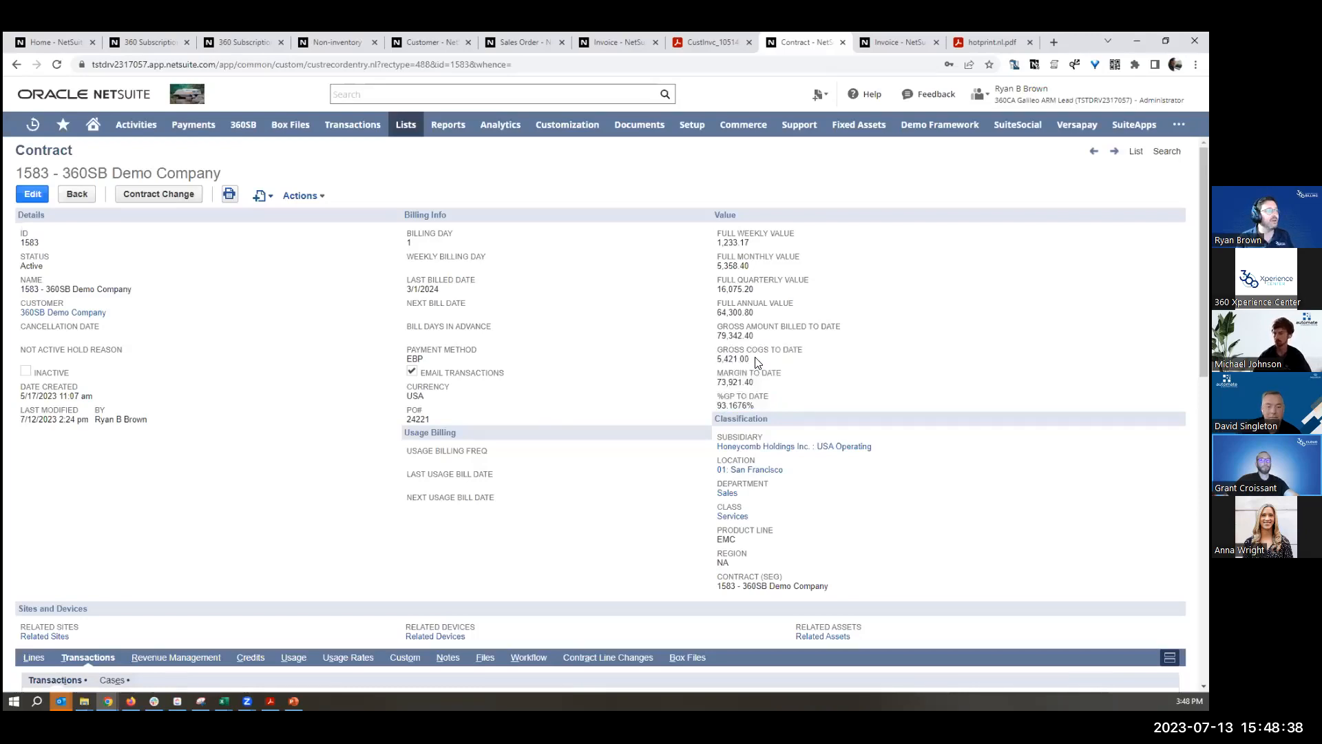
{"action": "left_click_drag", "start_coordinate": [754, 358], "coordinate": [721, 351]}
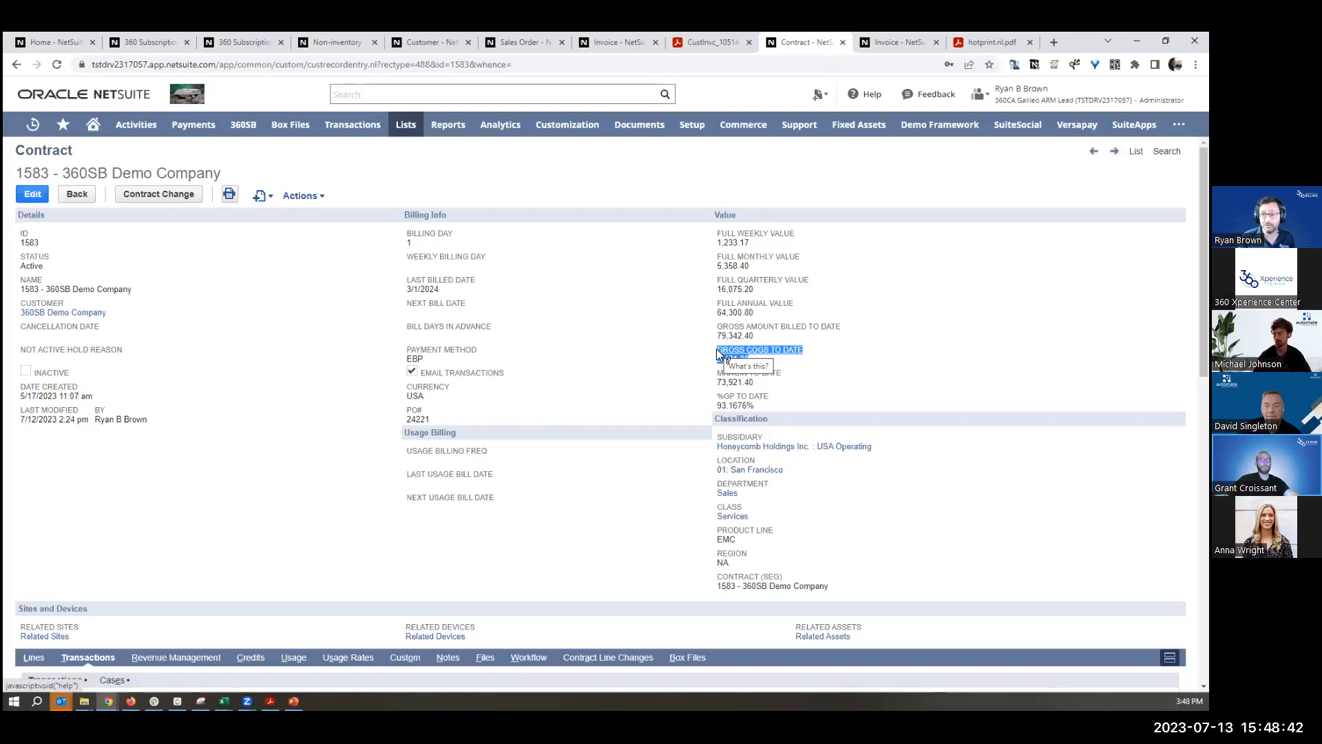
{"action": "left_click_drag", "start_coordinate": [756, 384], "coordinate": [725, 402]}
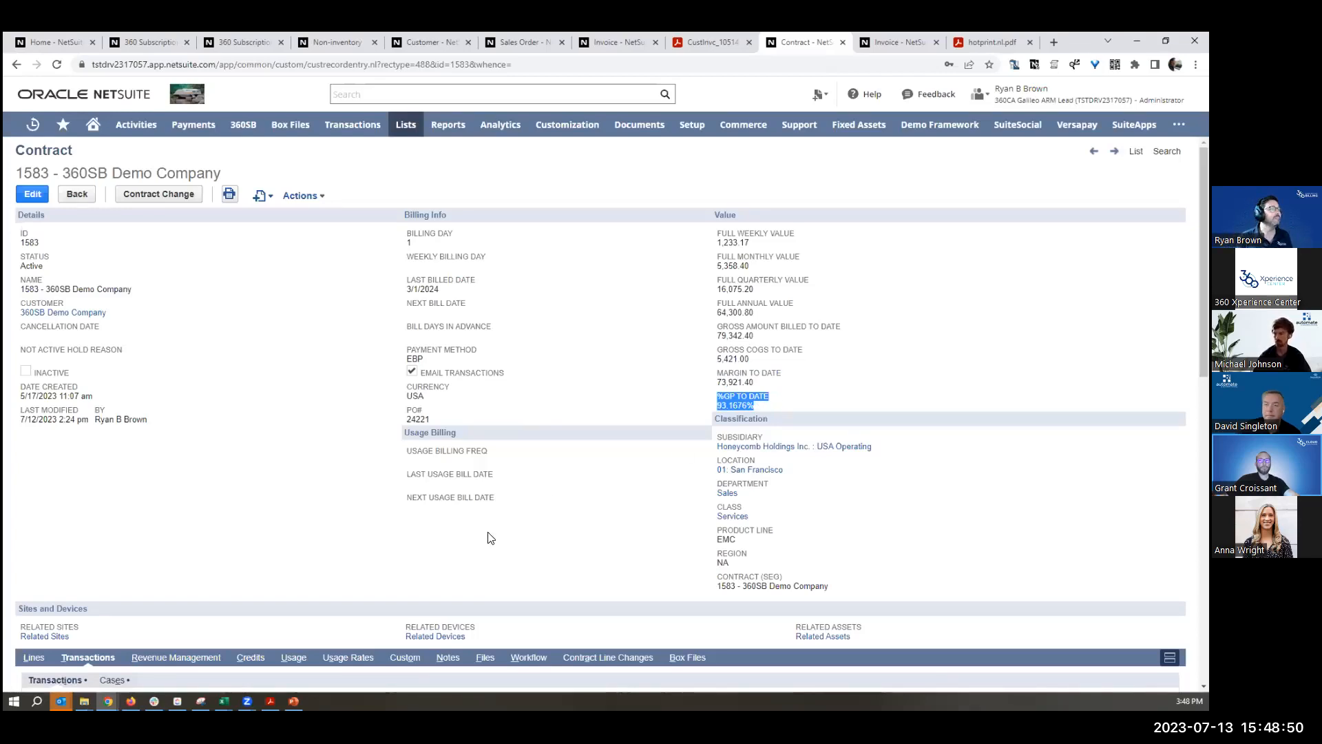
Step: Examine the sales order, the Contract Manufacturer purchase order and the vendor bill among the contract's related transactions
{"action": "scroll", "coordinate": [89, 441], "scroll_direction": "down", "scroll_amount": 3}
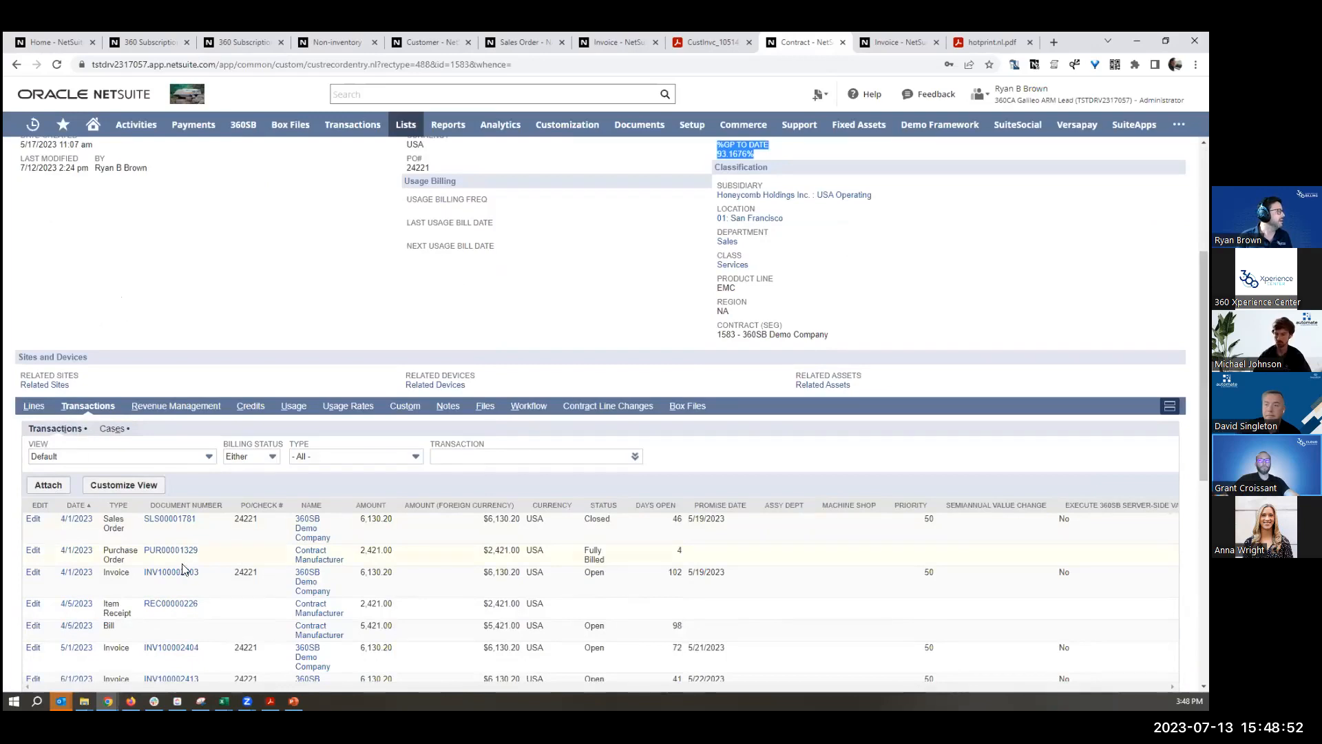
{"action": "left_click_drag", "start_coordinate": [811, 526], "coordinate": [65, 530]}
{"action": "left_click_drag", "start_coordinate": [708, 561], "coordinate": [59, 558]}
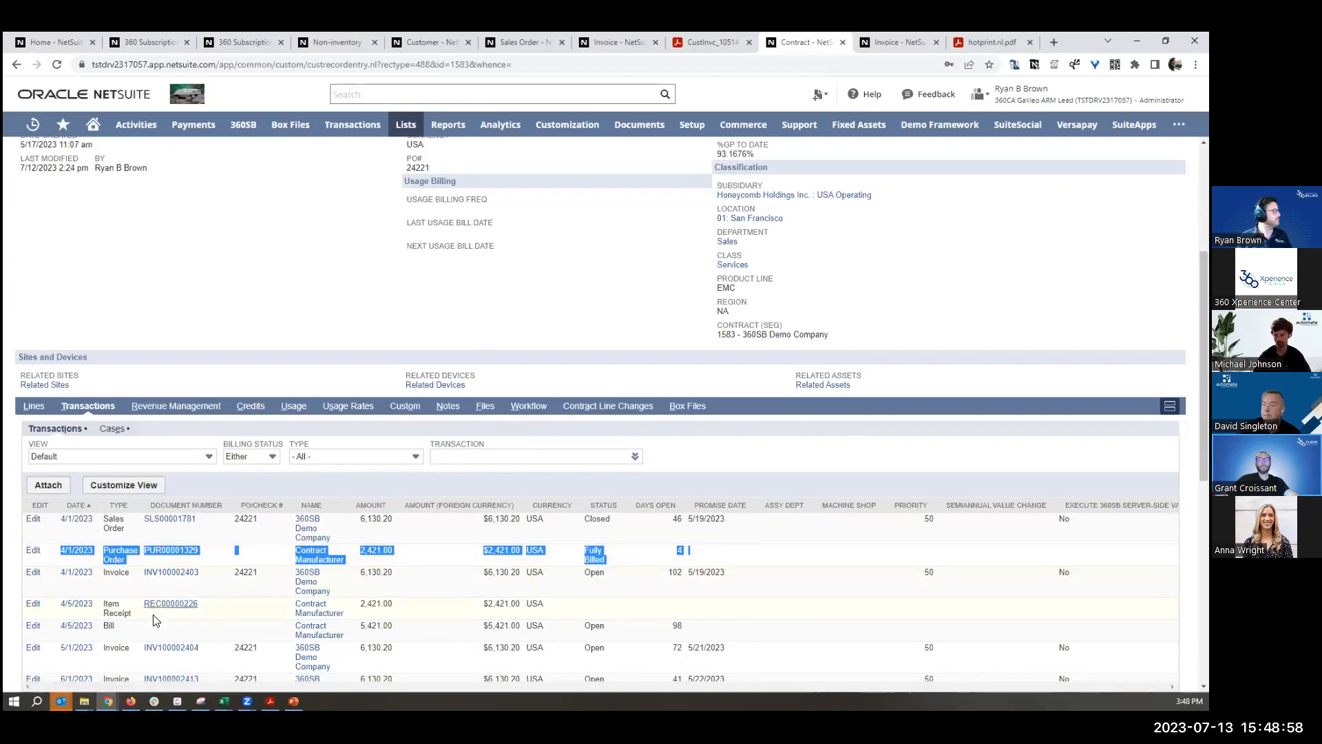
{"action": "left_click_drag", "start_coordinate": [761, 628], "coordinate": [58, 625]}
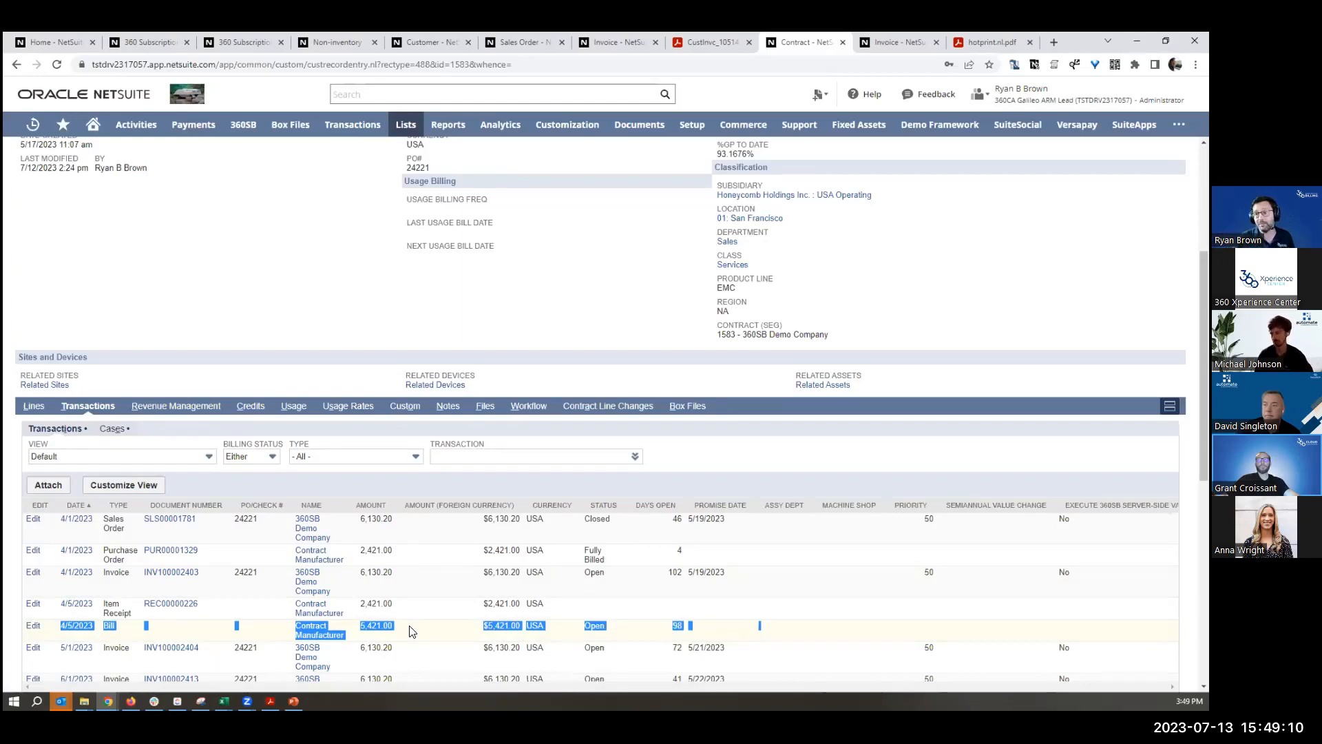
Step: Revisit the contract's value figures and review its full transaction history through the 2024 quote and invoices
{"action": "scroll", "coordinate": [596, 405], "scroll_direction": "up", "scroll_amount": 4}
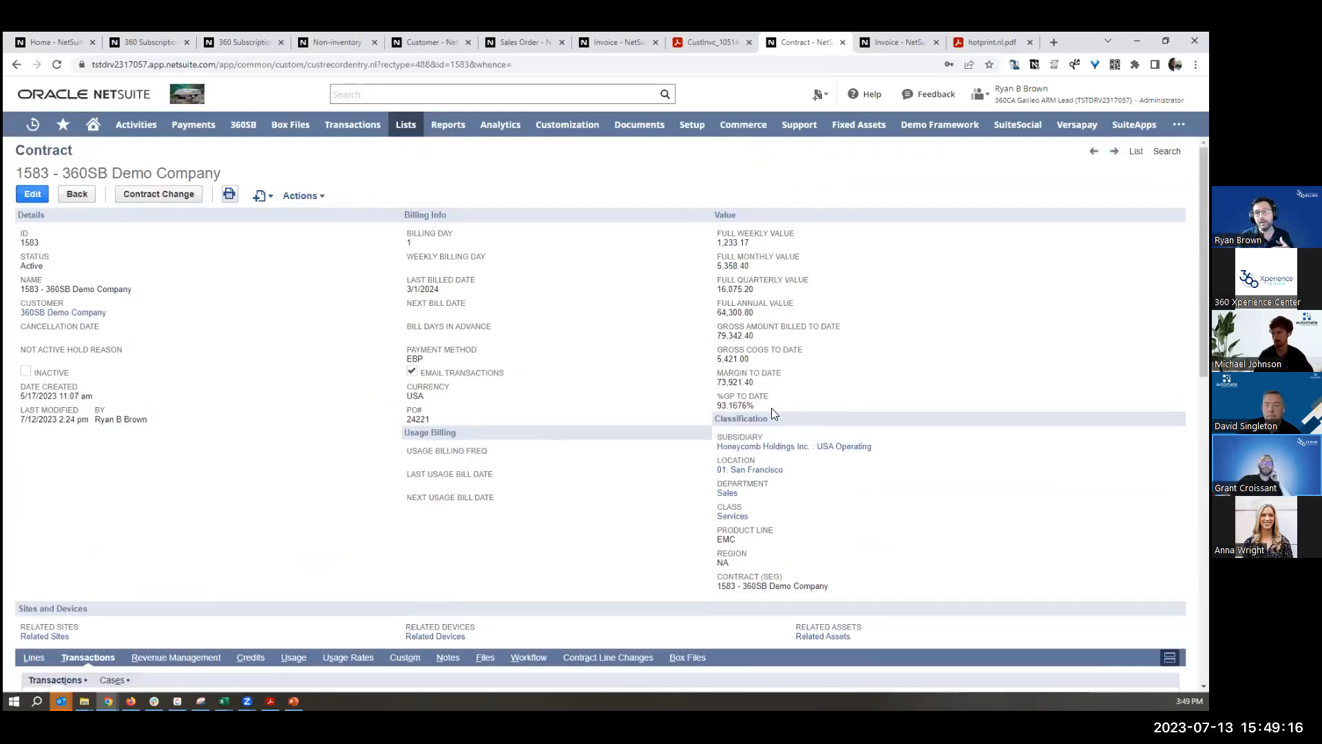
{"action": "scroll", "coordinate": [317, 544], "scroll_direction": "down", "scroll_amount": 5}
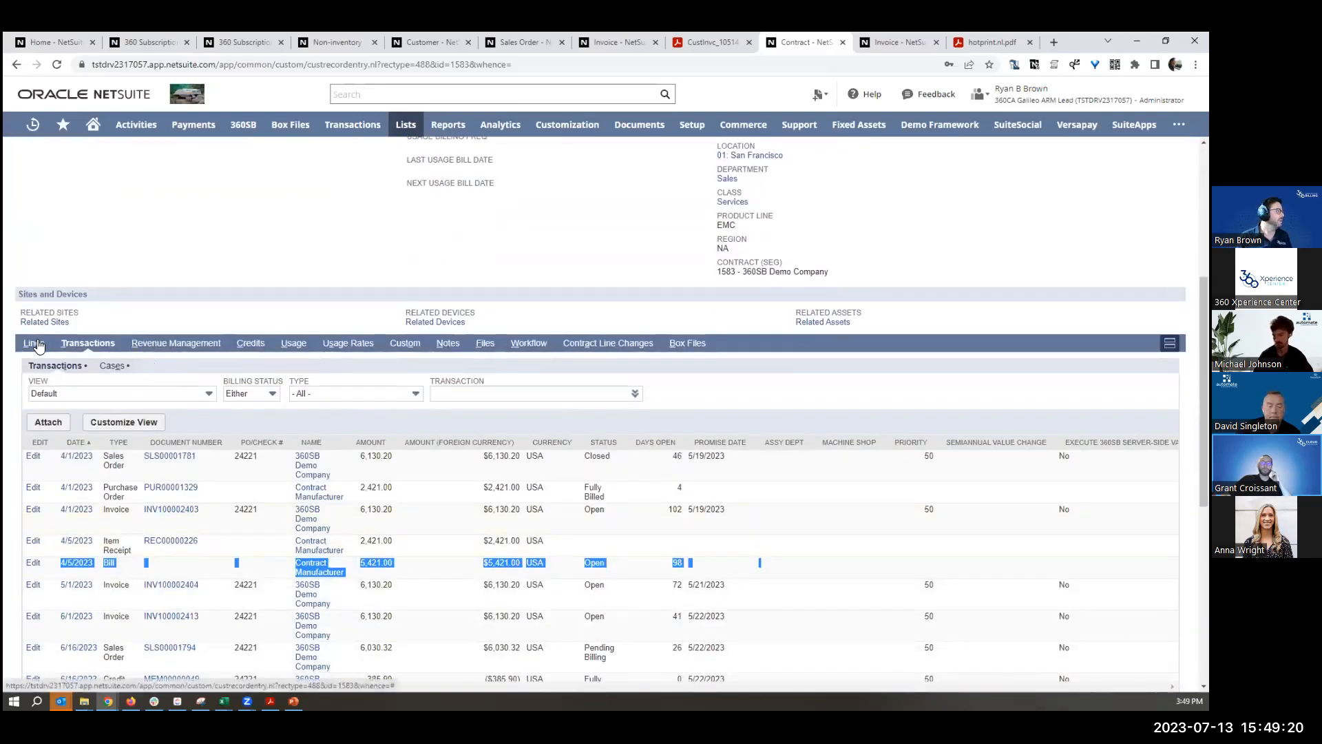
{"action": "scroll", "coordinate": [197, 508], "scroll_direction": "down", "scroll_amount": 6}
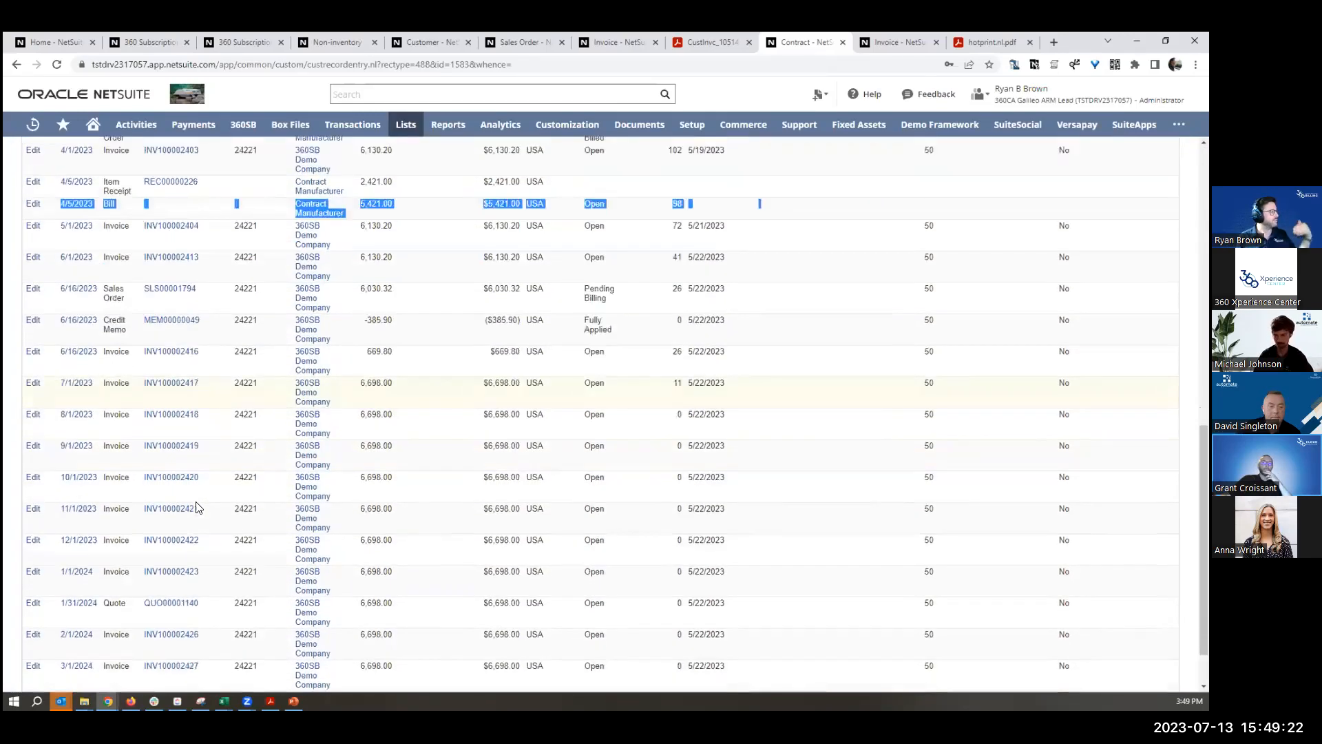
Step: Examine the contract's lines, including the first EMC-PSS-S line's start date, first recurring bill date and end date
{"action": "scroll", "coordinate": [198, 507], "scroll_direction": "up", "scroll_amount": 3}
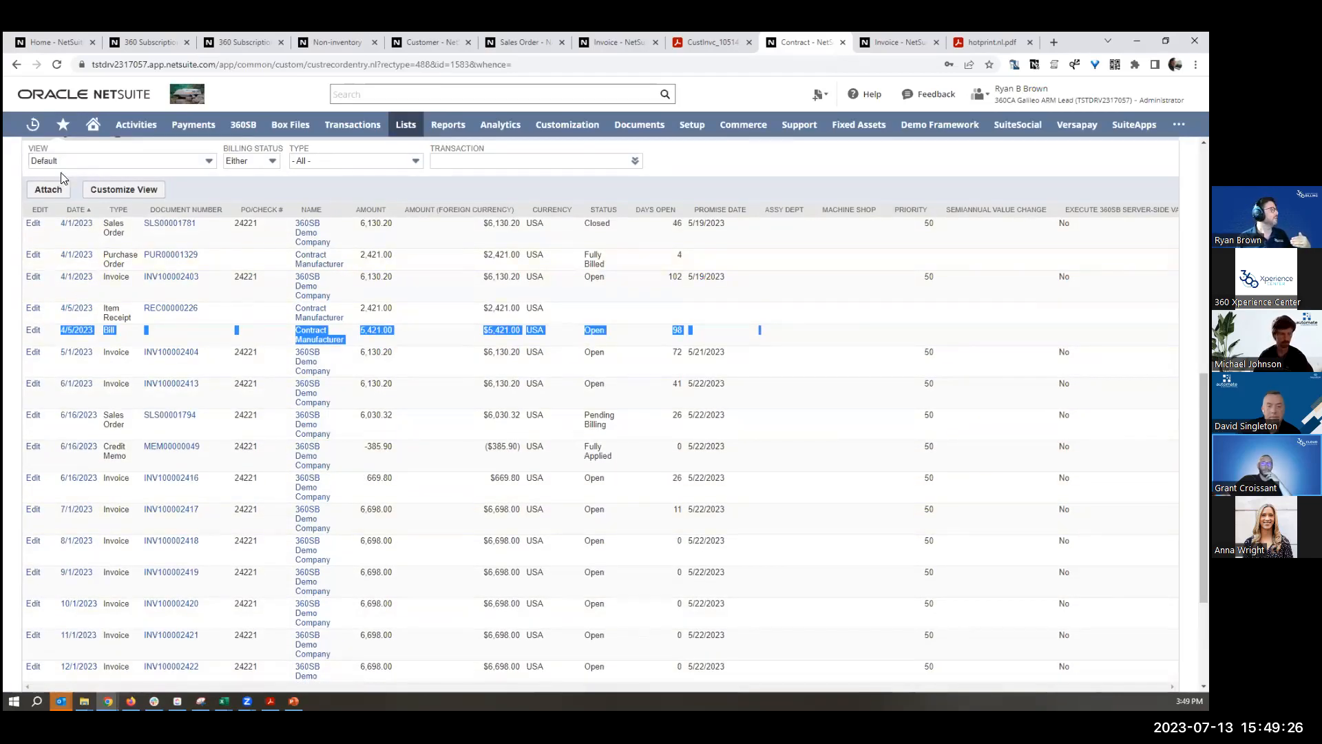
{"action": "scroll", "coordinate": [66, 179], "scroll_direction": "up", "scroll_amount": 3}
{"action": "left_click", "coordinate": [35, 299]}
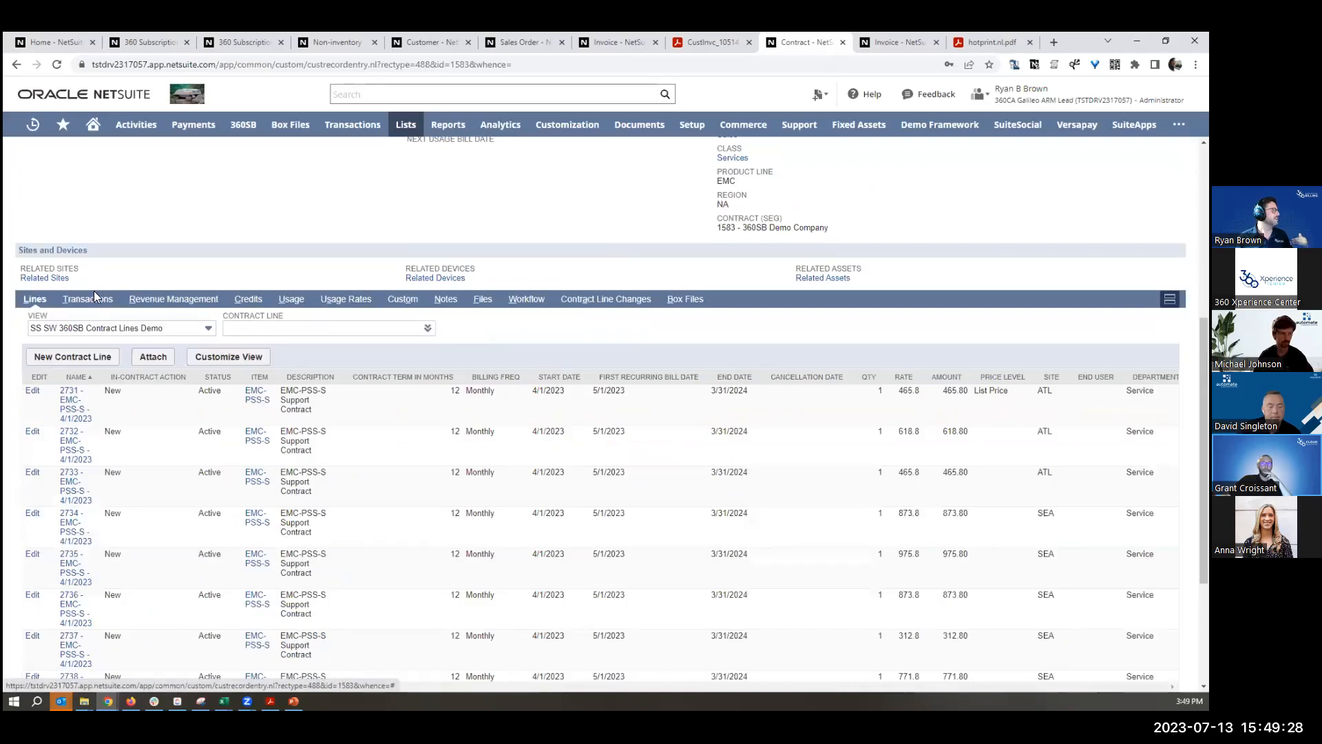
{"action": "left_click_drag", "start_coordinate": [101, 394], "coordinate": [813, 398]}
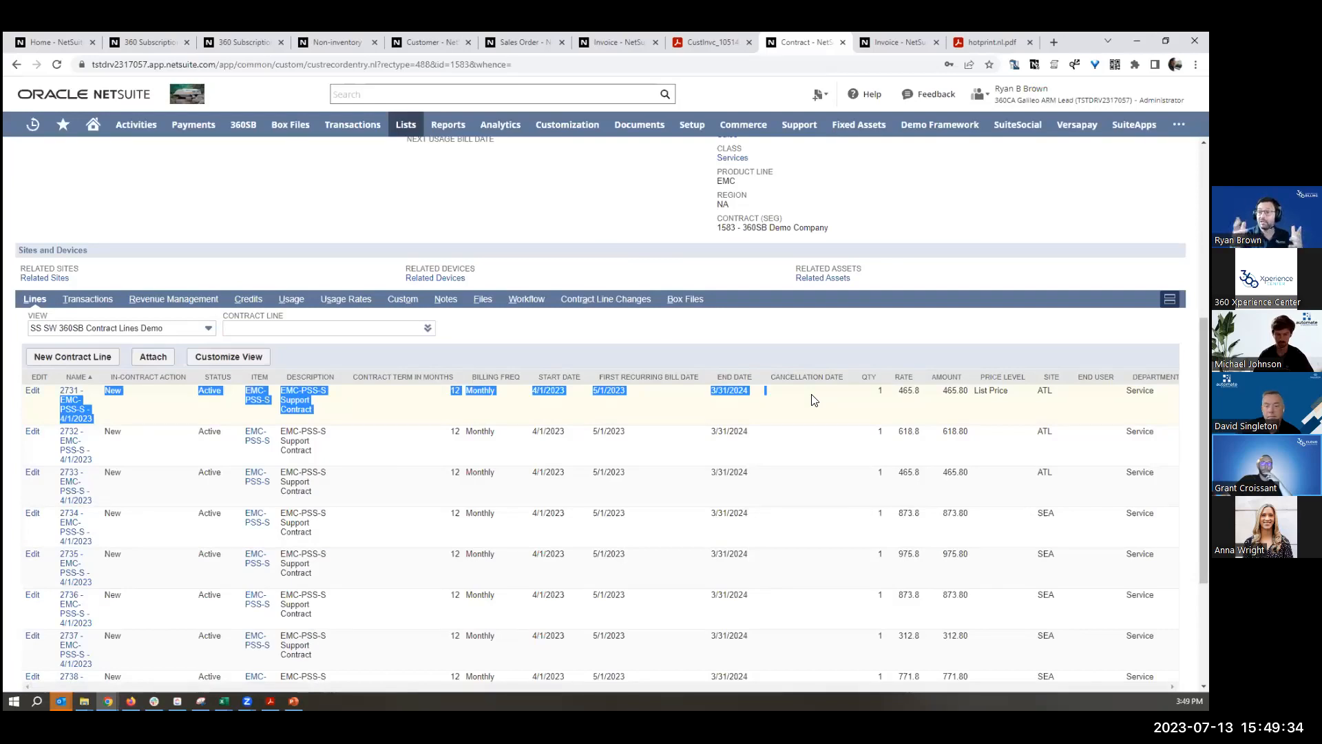
{"action": "left_click_drag", "start_coordinate": [540, 405], "coordinate": [741, 394]}
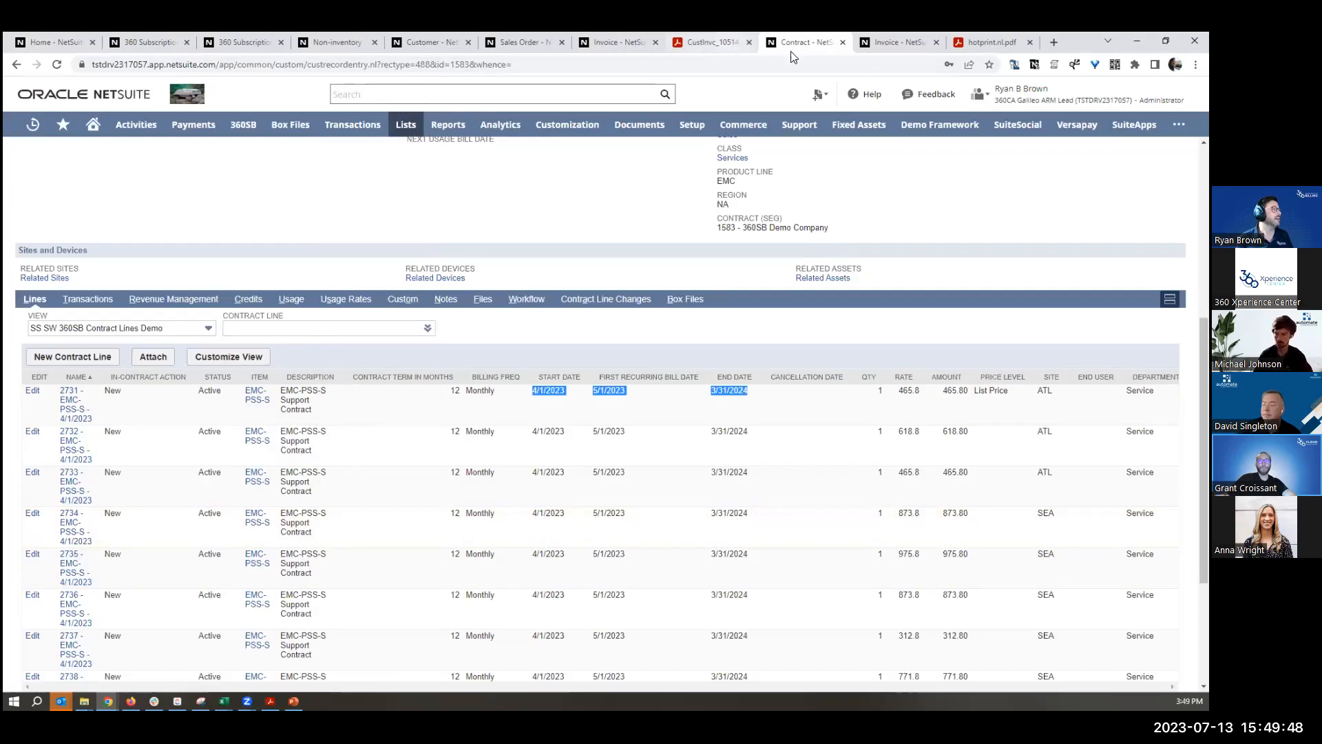
Step: Review the item lines of invoice INV100002404 and the billing period on its printed PDF
{"action": "left_click", "coordinate": [895, 42]}
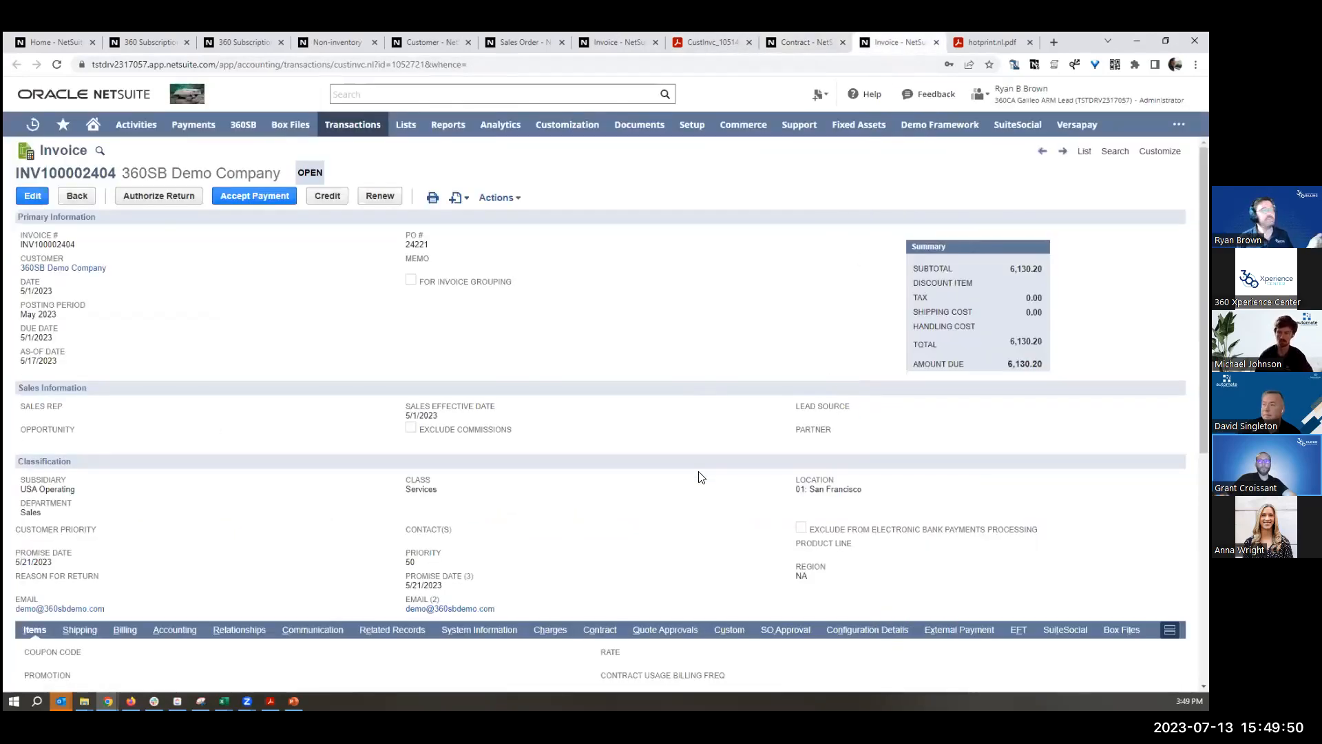
{"action": "scroll", "coordinate": [687, 476], "scroll_direction": "down", "scroll_amount": 1}
{"action": "scroll", "coordinate": [687, 475], "scroll_direction": "down", "scroll_amount": 5}
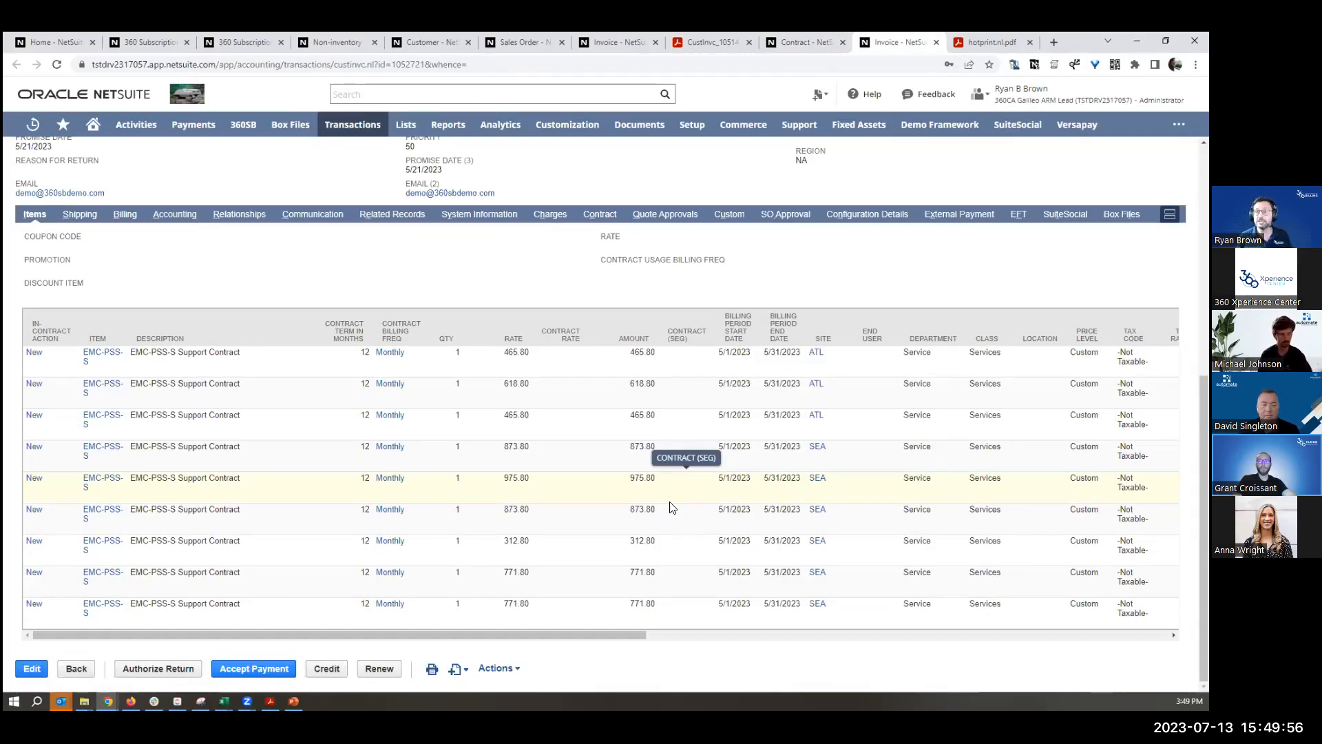
{"action": "left_click", "coordinate": [953, 39]}
{"action": "left_click_drag", "start_coordinate": [587, 463], "coordinate": [682, 465]}
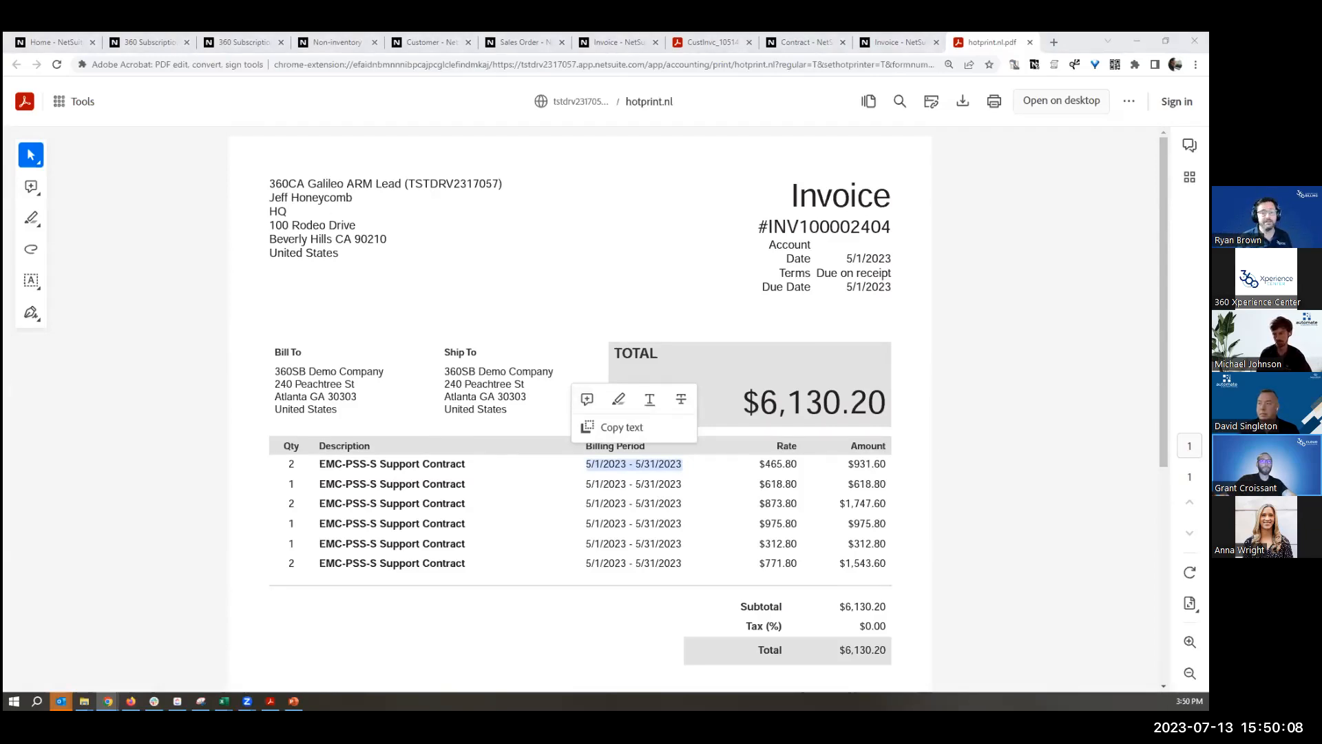
Step: Switch to the other browser window and view the support cases related to the 360SB Demo Company contract
{"action": "key", "text": "alt+Tab"}
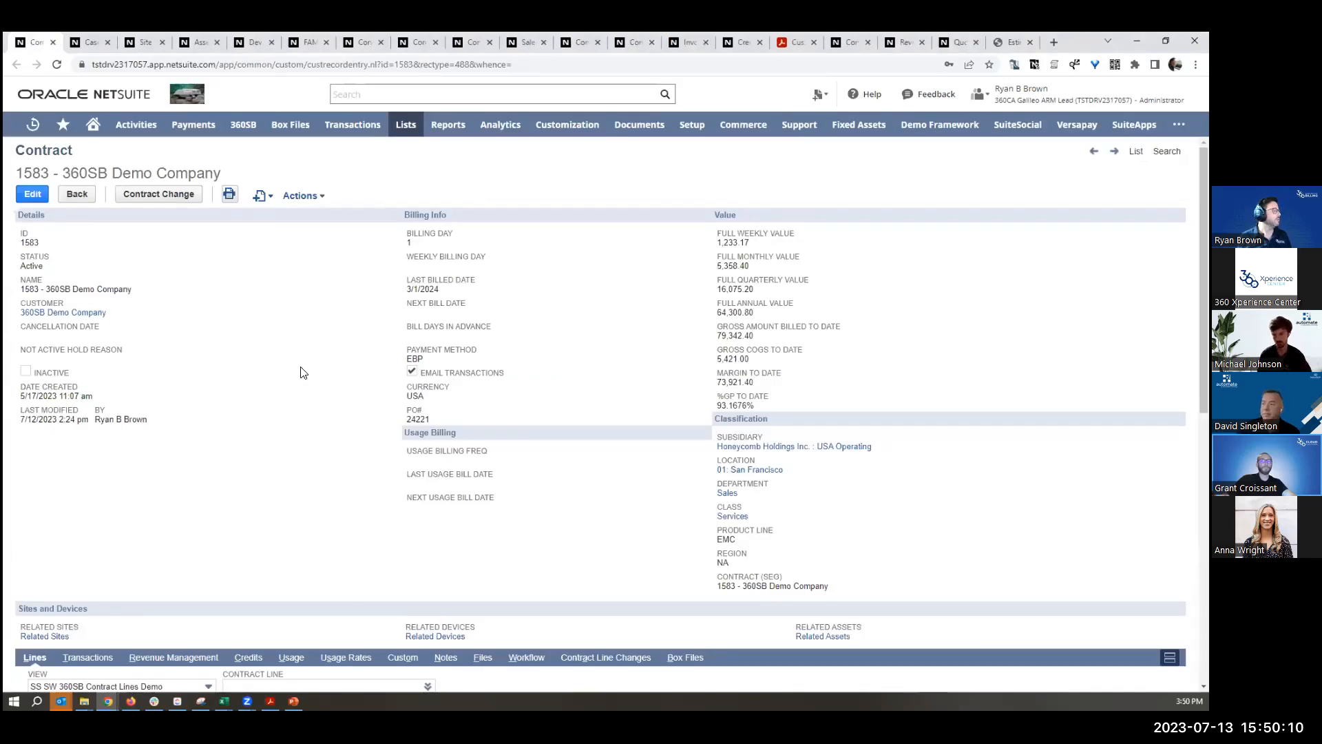
{"action": "left_click", "coordinate": [87, 657]}
{"action": "scroll", "coordinate": [113, 604], "scroll_direction": "down", "scroll_amount": 2}
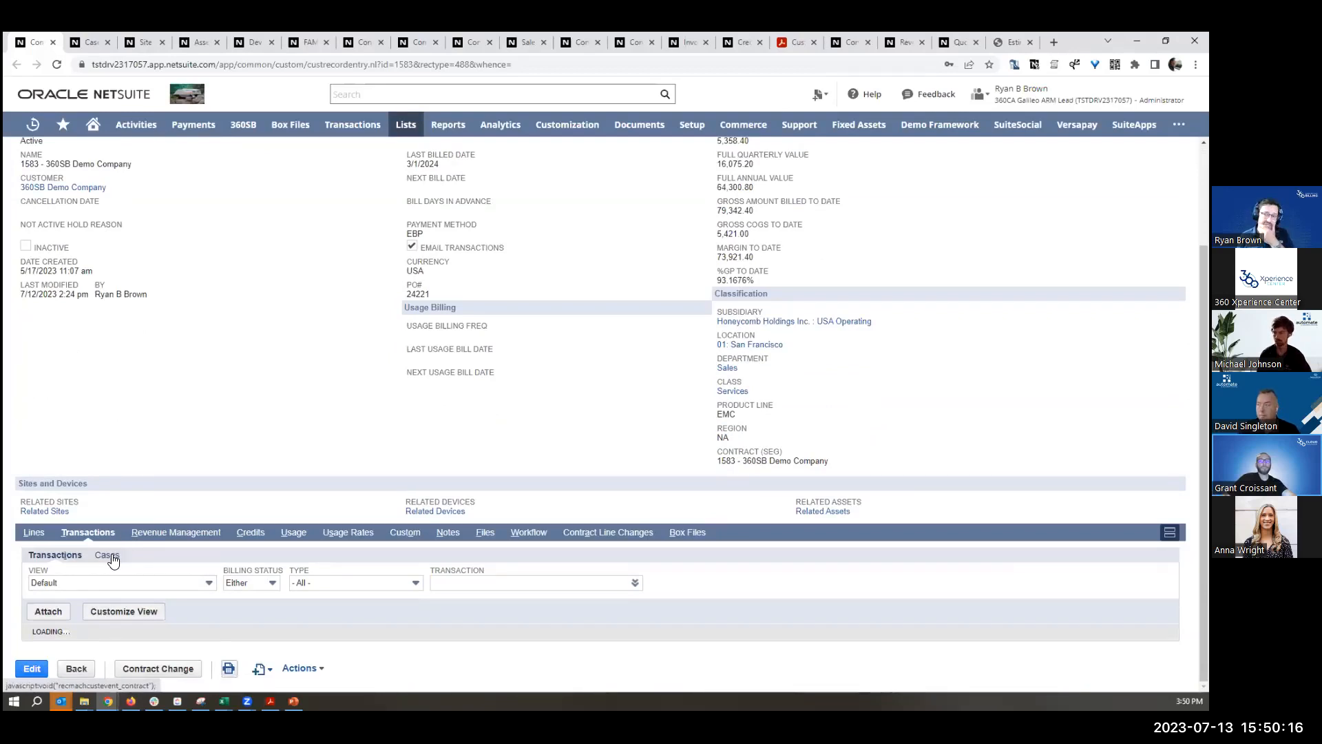
{"action": "left_click", "coordinate": [112, 556]}
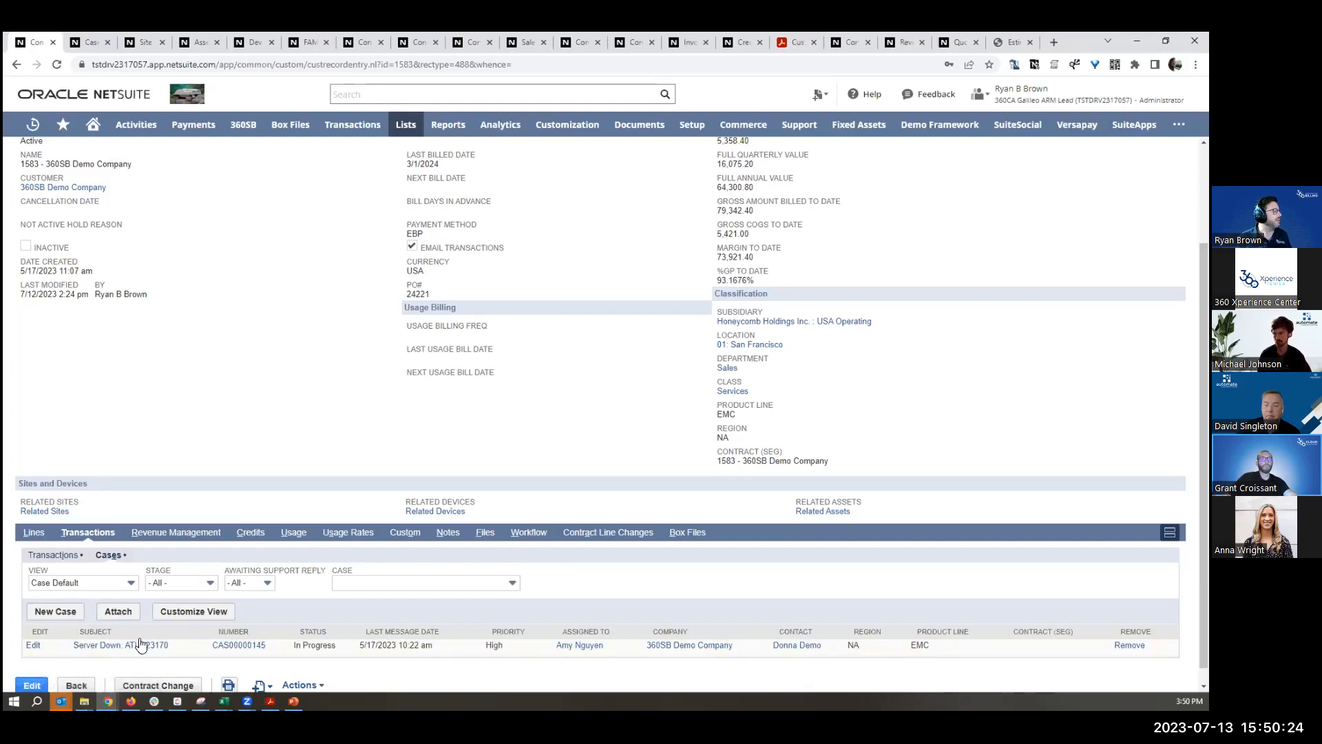
{"action": "left_click_drag", "start_coordinate": [171, 650], "coordinate": [74, 652]}
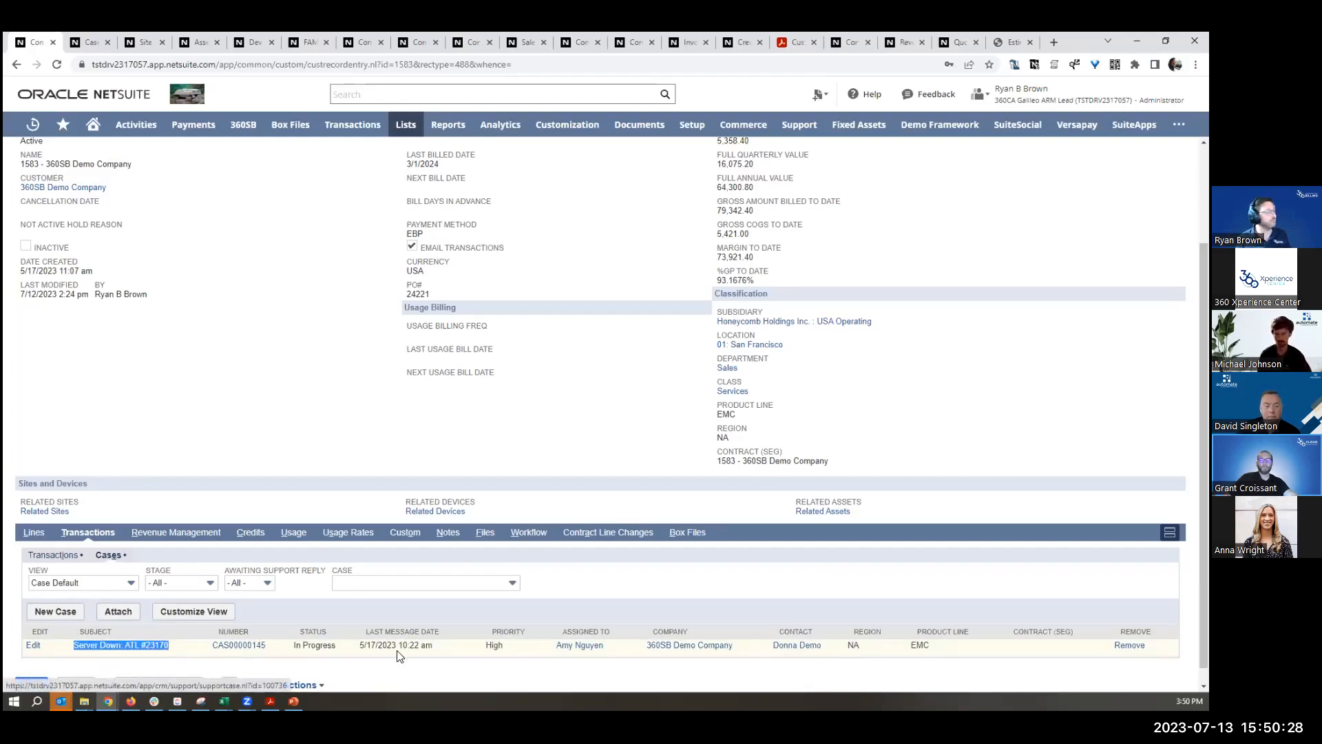
Step: Open the "Server Down: ATL #23170" case in a new tab and review its details
{"action": "right_click", "coordinate": [140, 646]}
{"action": "left_click", "coordinate": [191, 423]}
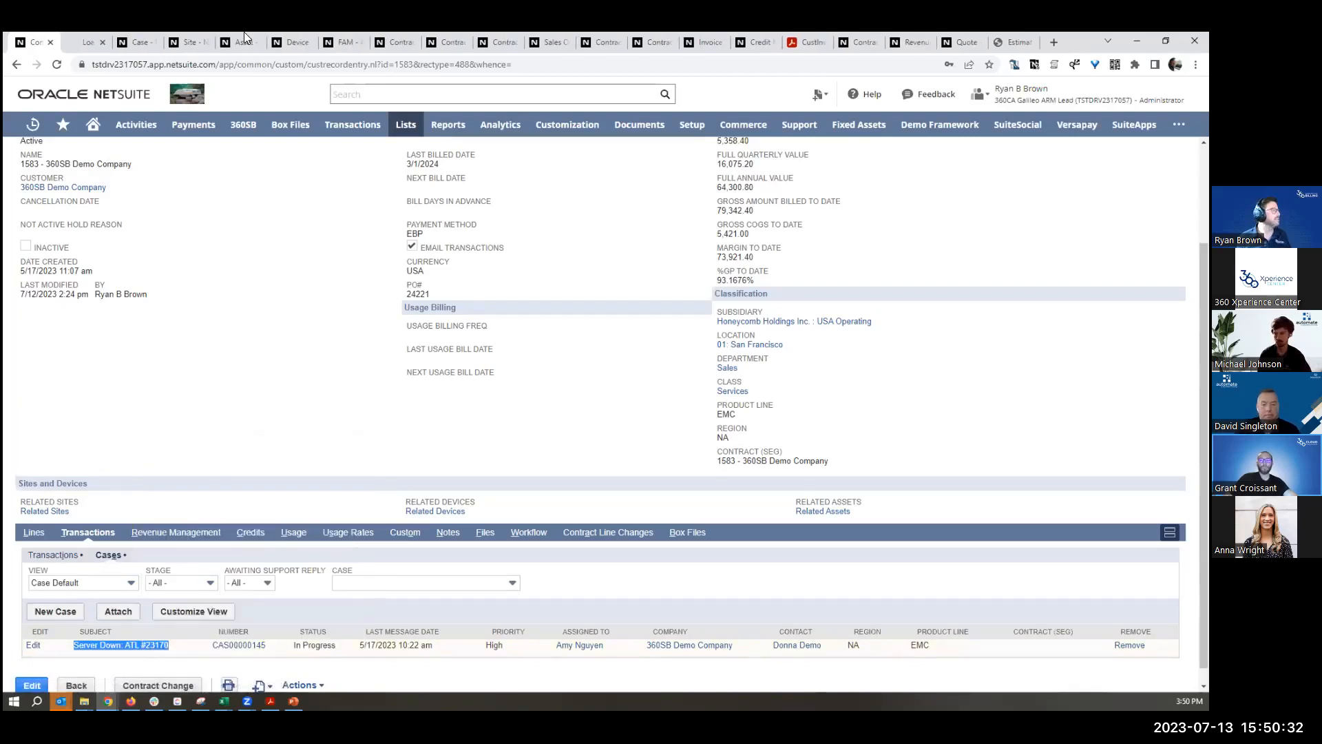
{"action": "left_click", "coordinate": [83, 44]}
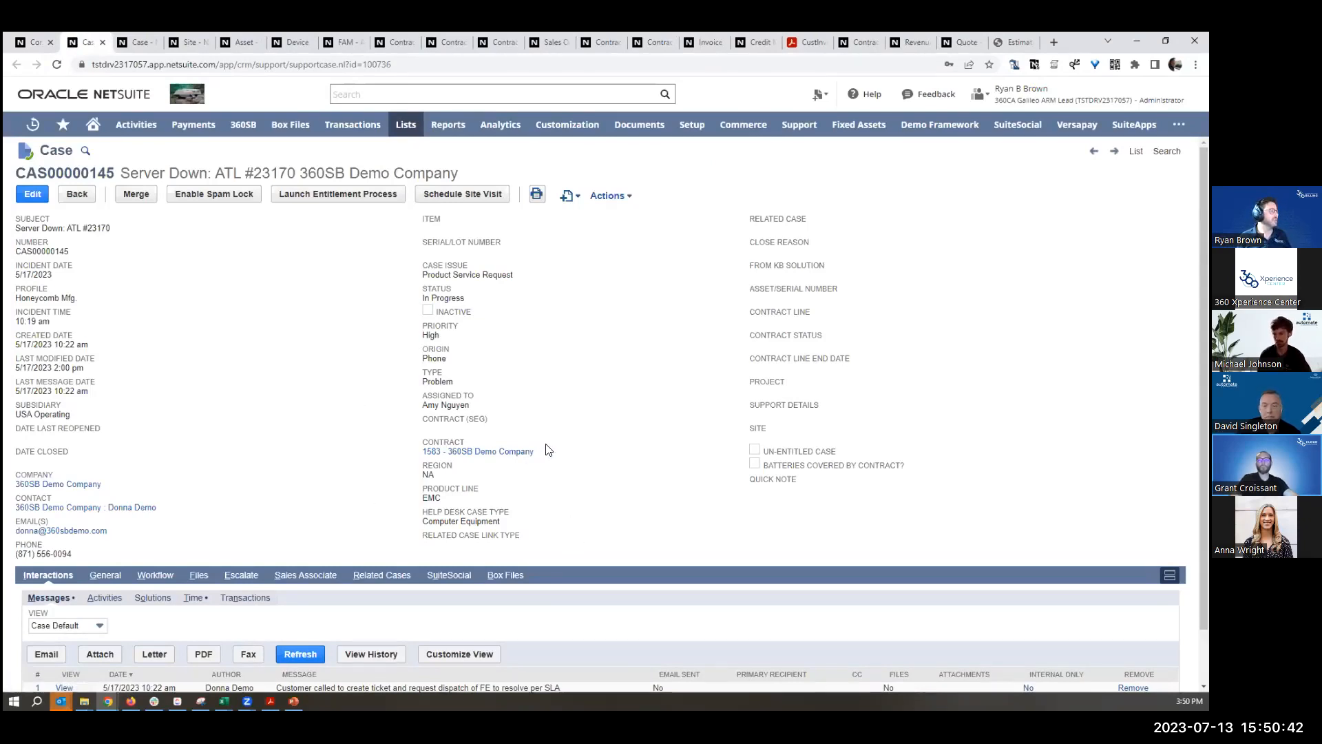
{"action": "left_click", "coordinate": [149, 35]}
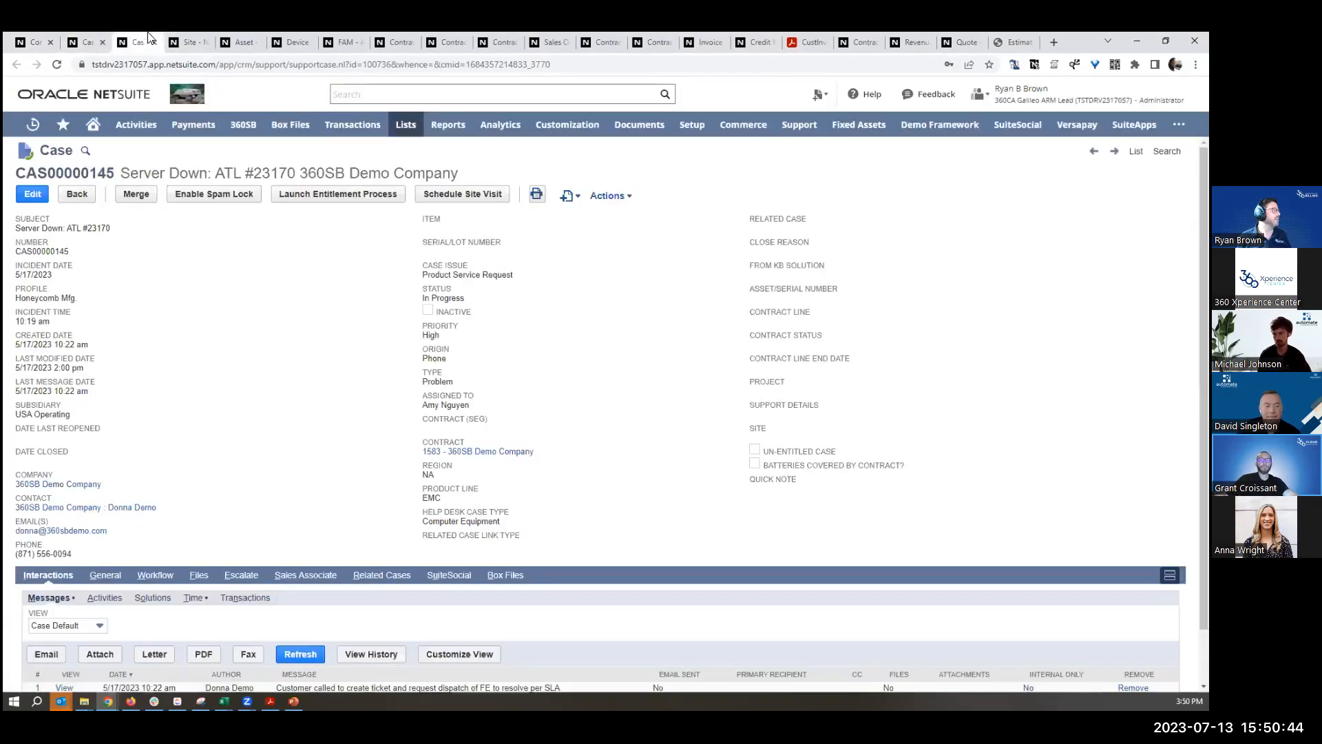
Step: Examine the ATL site record's default SLA, price level, time zone, default tech and preferred warehouse
{"action": "left_click", "coordinate": [193, 41]}
{"action": "left_click", "coordinate": [140, 31]}
{"action": "left_click", "coordinate": [201, 39]}
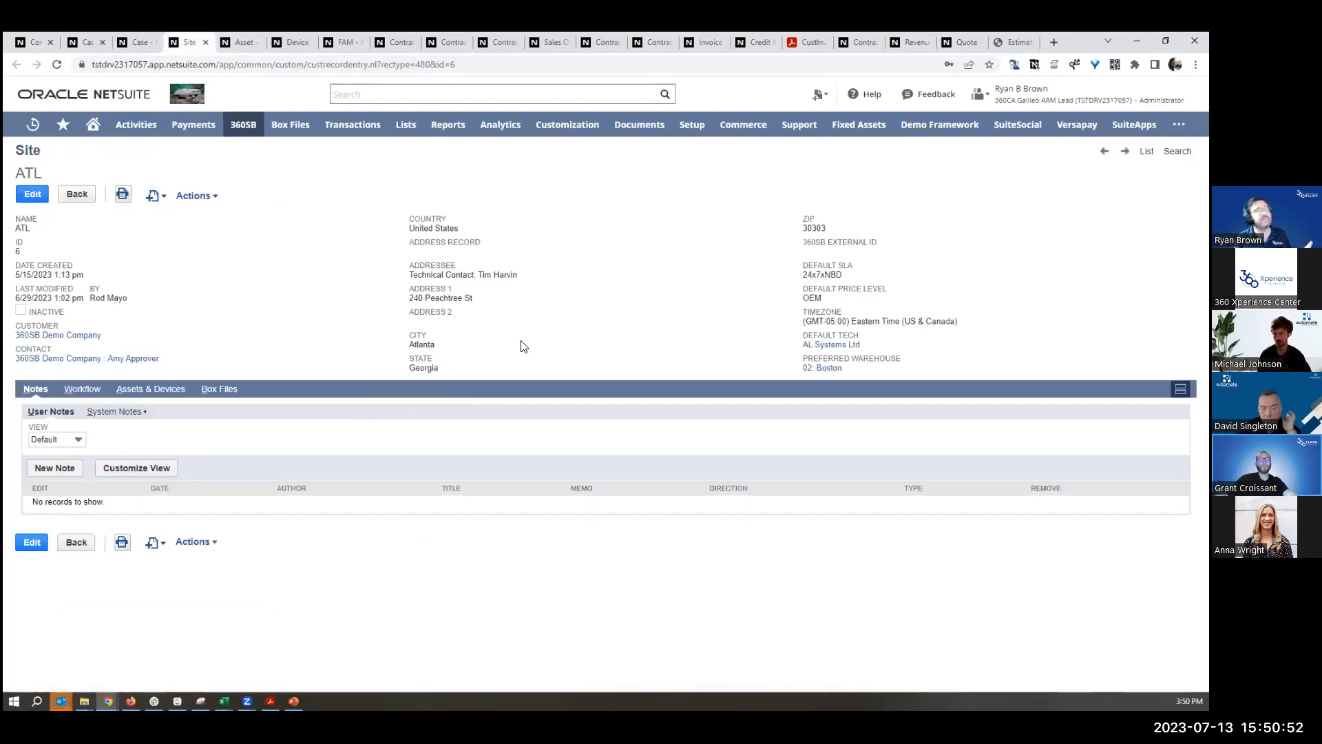
{"action": "left_click_drag", "start_coordinate": [826, 381], "coordinate": [803, 263]}
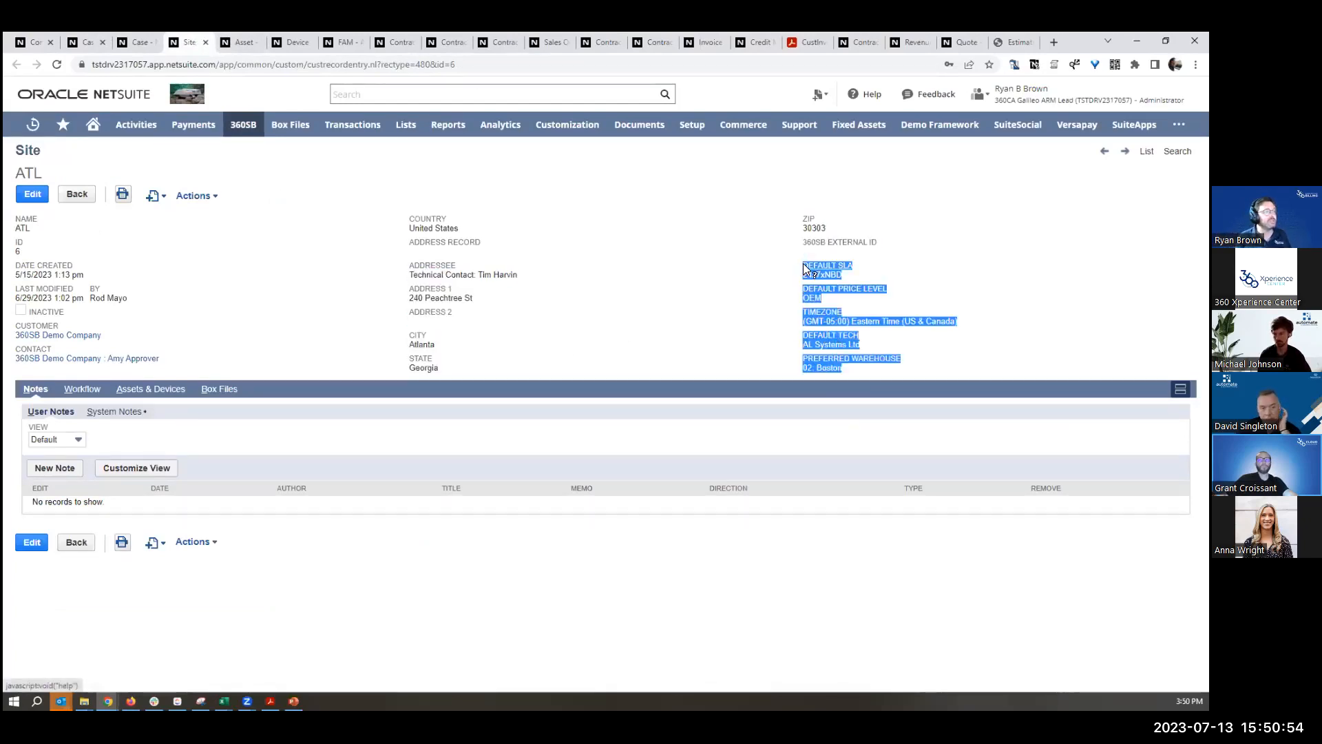
{"action": "left_click", "coordinate": [911, 318]}
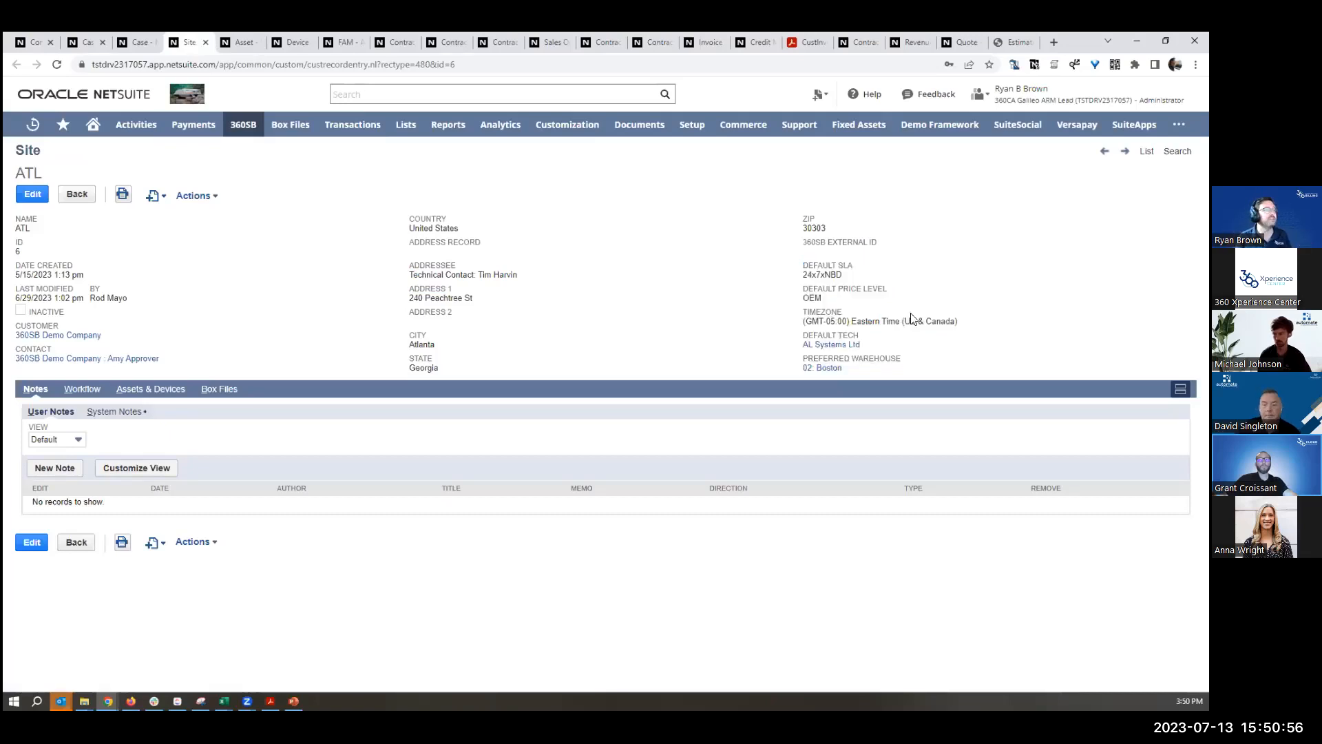
{"action": "triple_click", "coordinate": [869, 343]}
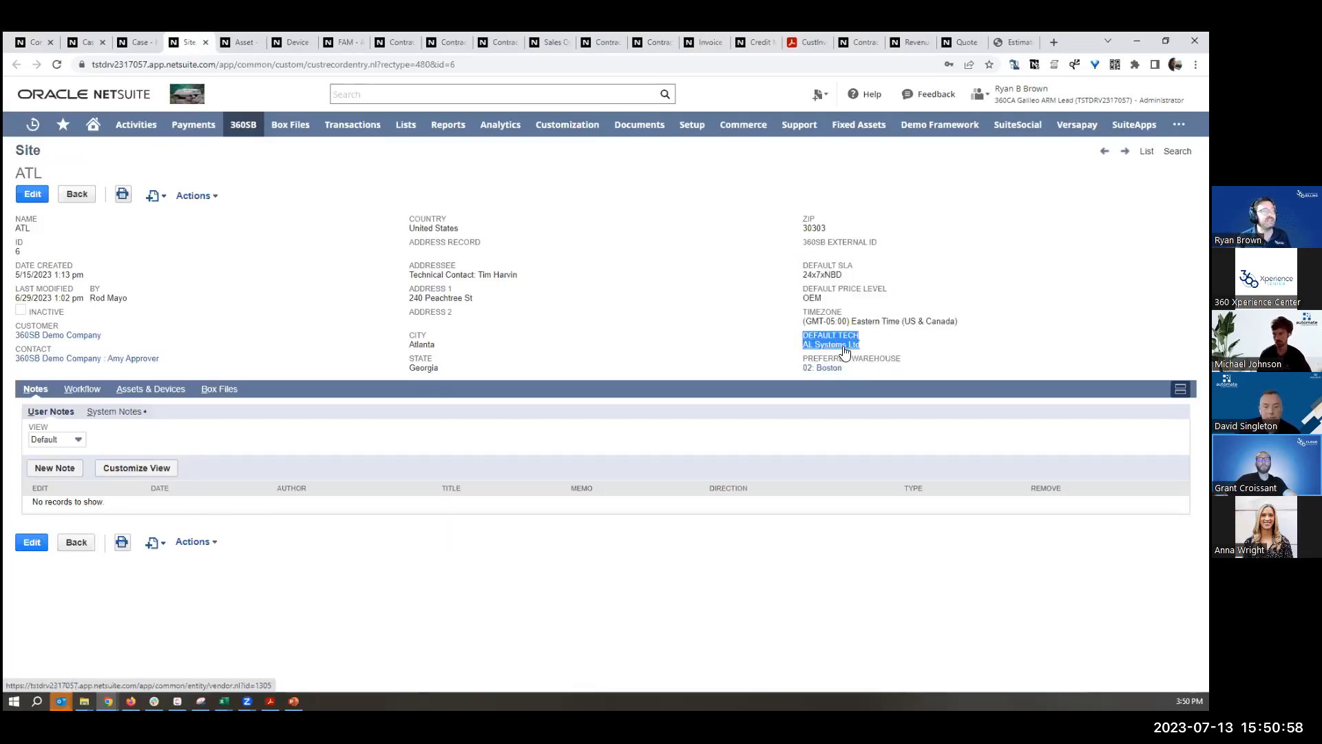
{"action": "mouse_move", "coordinate": [846, 350]}
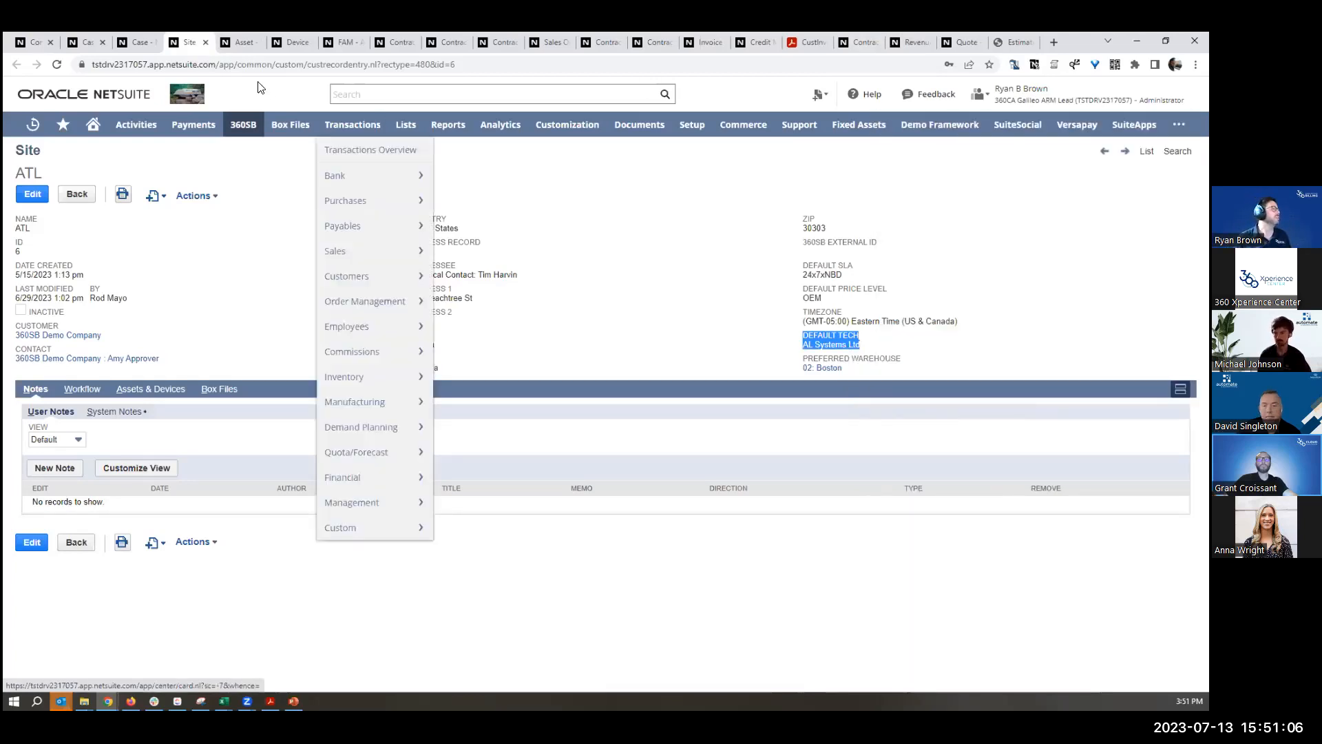
Step: List the contract's related assets and copy asset number 23170
{"action": "left_click", "coordinate": [33, 42]}
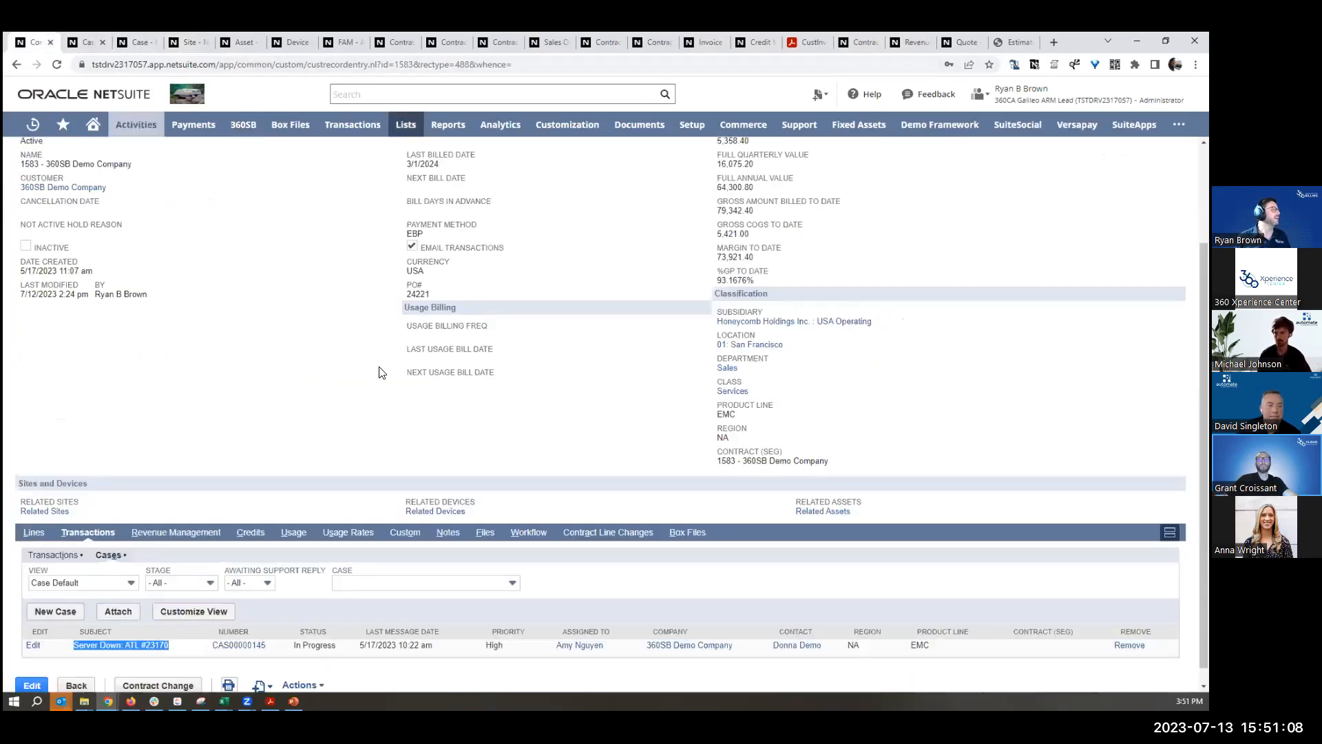
{"action": "scroll", "coordinate": [413, 476], "scroll_direction": "down", "scroll_amount": 3}
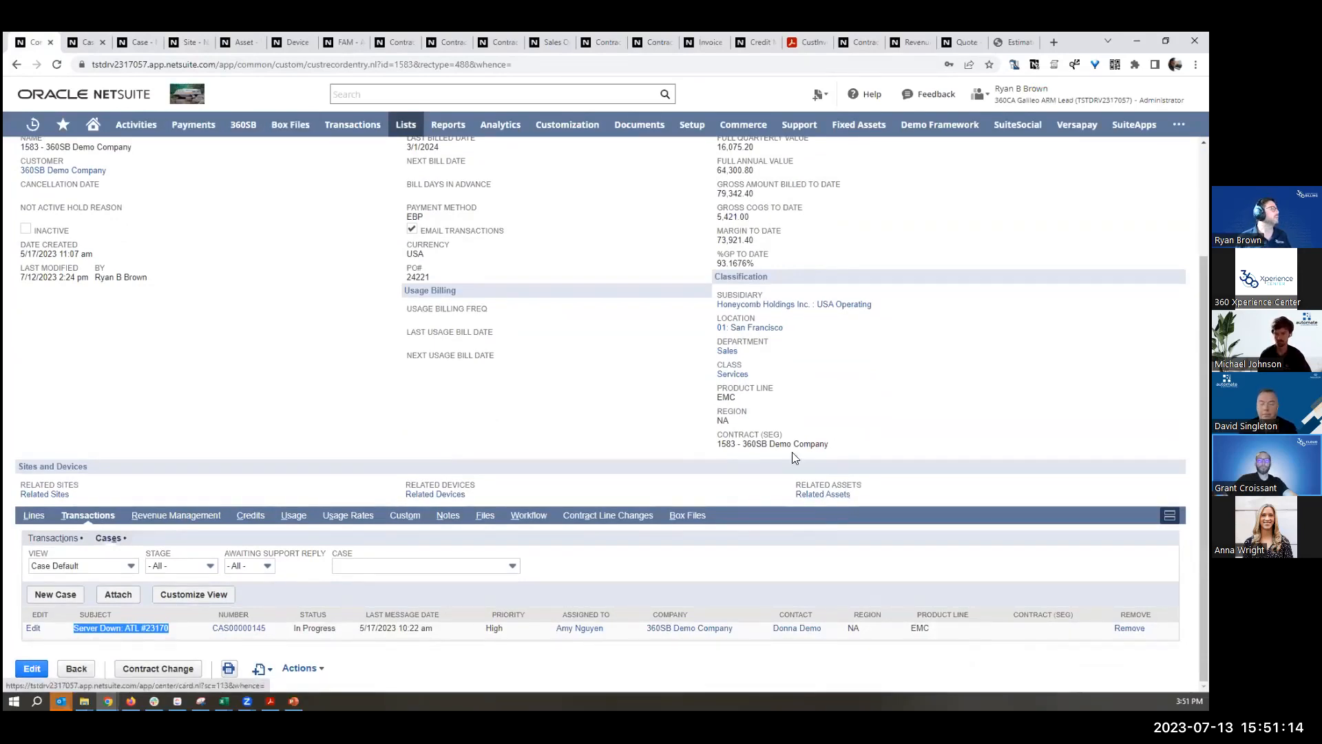
{"action": "left_click", "coordinate": [820, 496]}
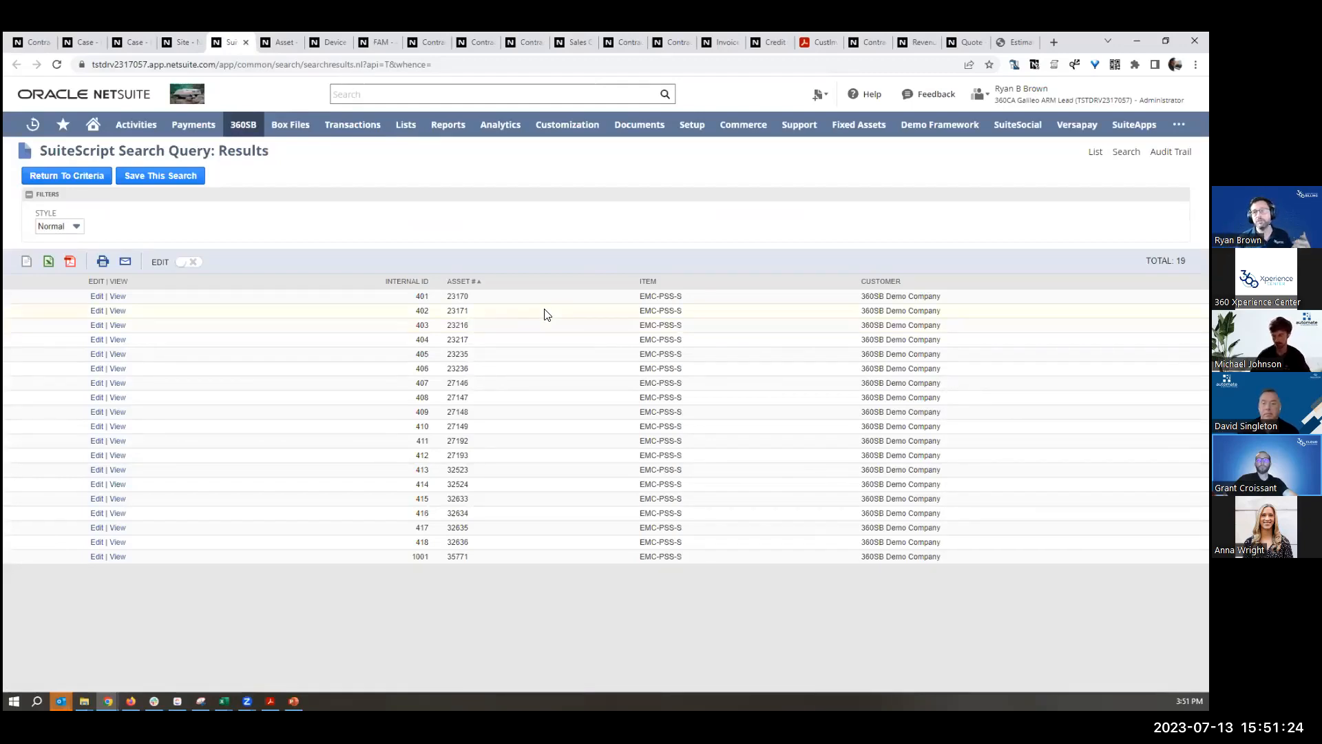
{"action": "double_click", "coordinate": [458, 297]}
{"action": "key", "text": "ctrl+c"}
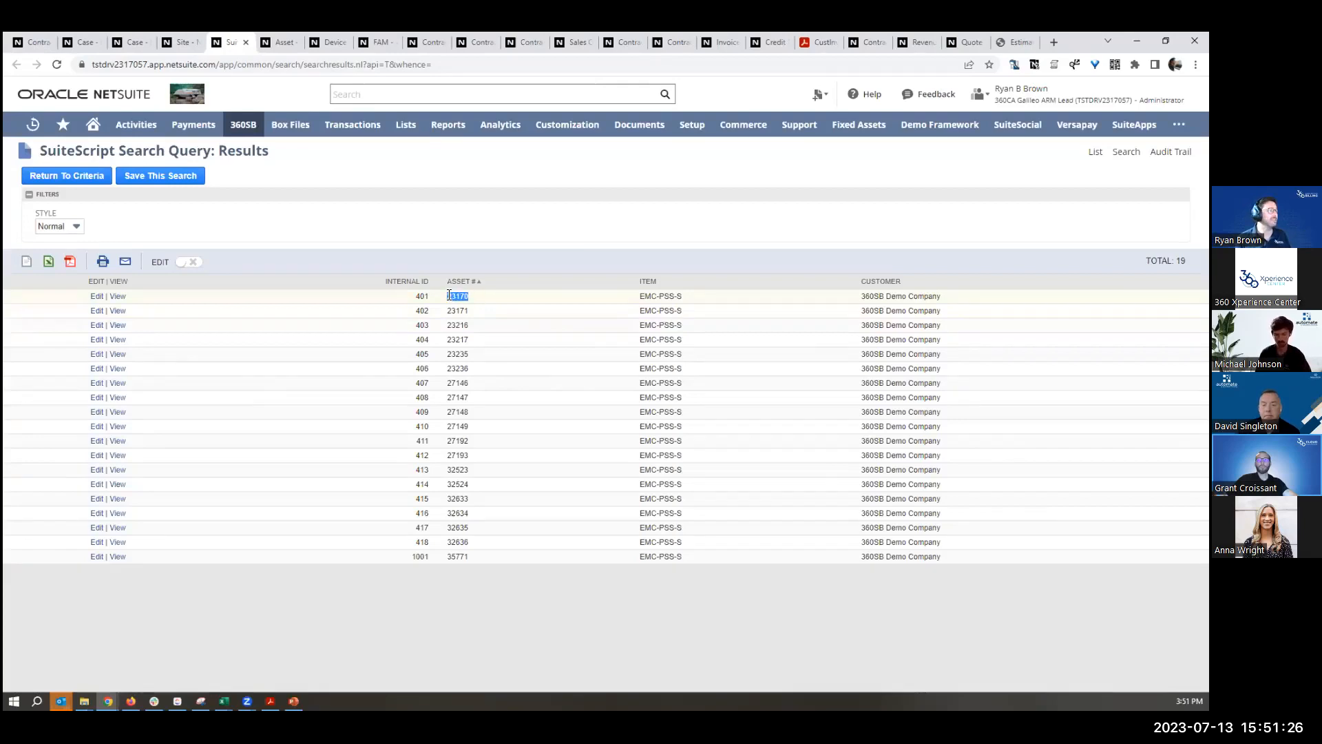
Step: View the asset 23170 record and run a global search for 23170
{"action": "left_click", "coordinate": [282, 43]}
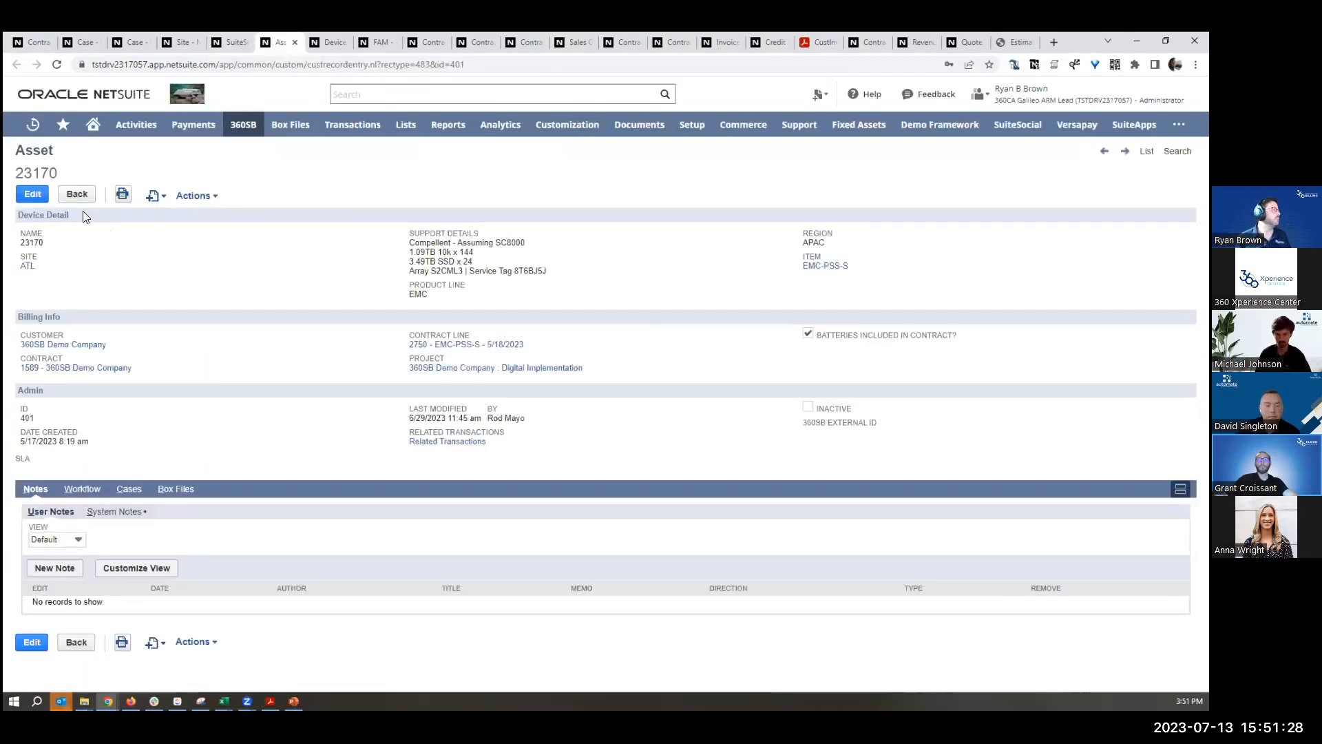
{"action": "left_click_drag", "start_coordinate": [59, 173], "coordinate": [20, 174]}
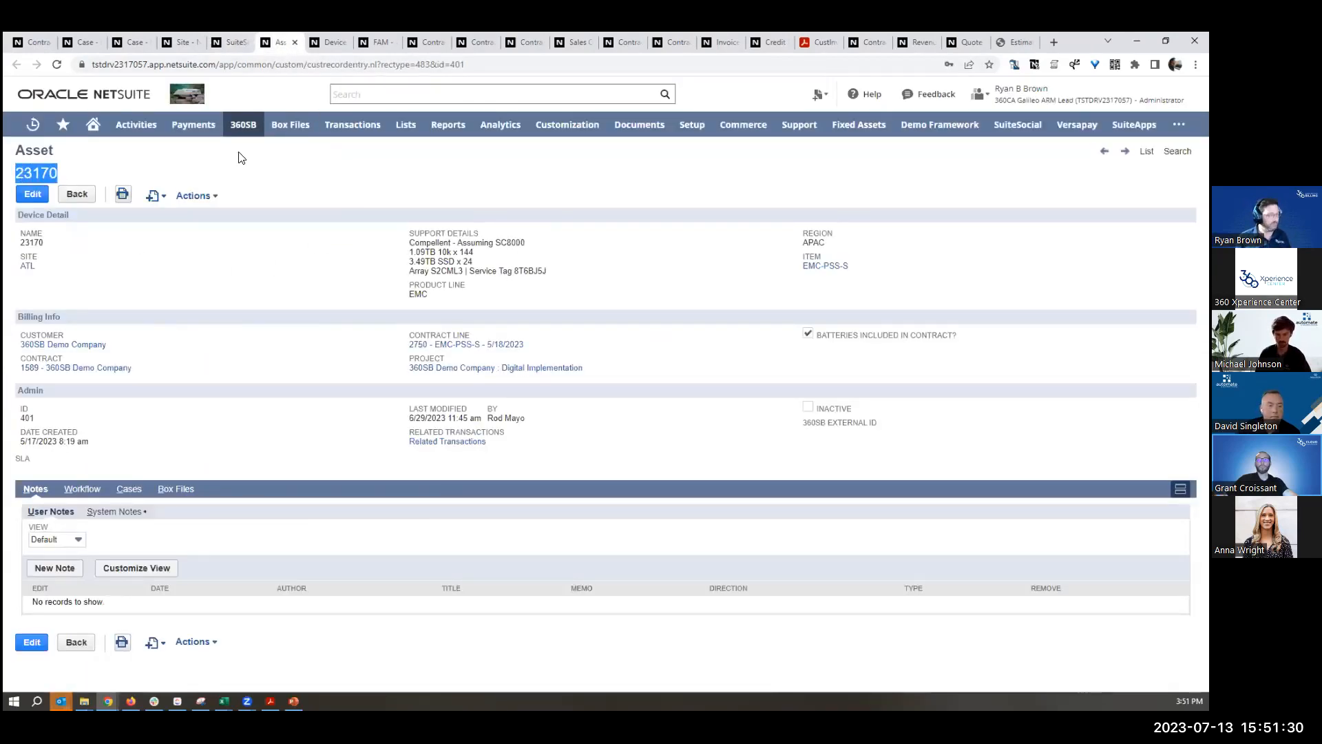
{"action": "left_click", "coordinate": [427, 94]}
{"action": "key", "text": "ctrl+v"}
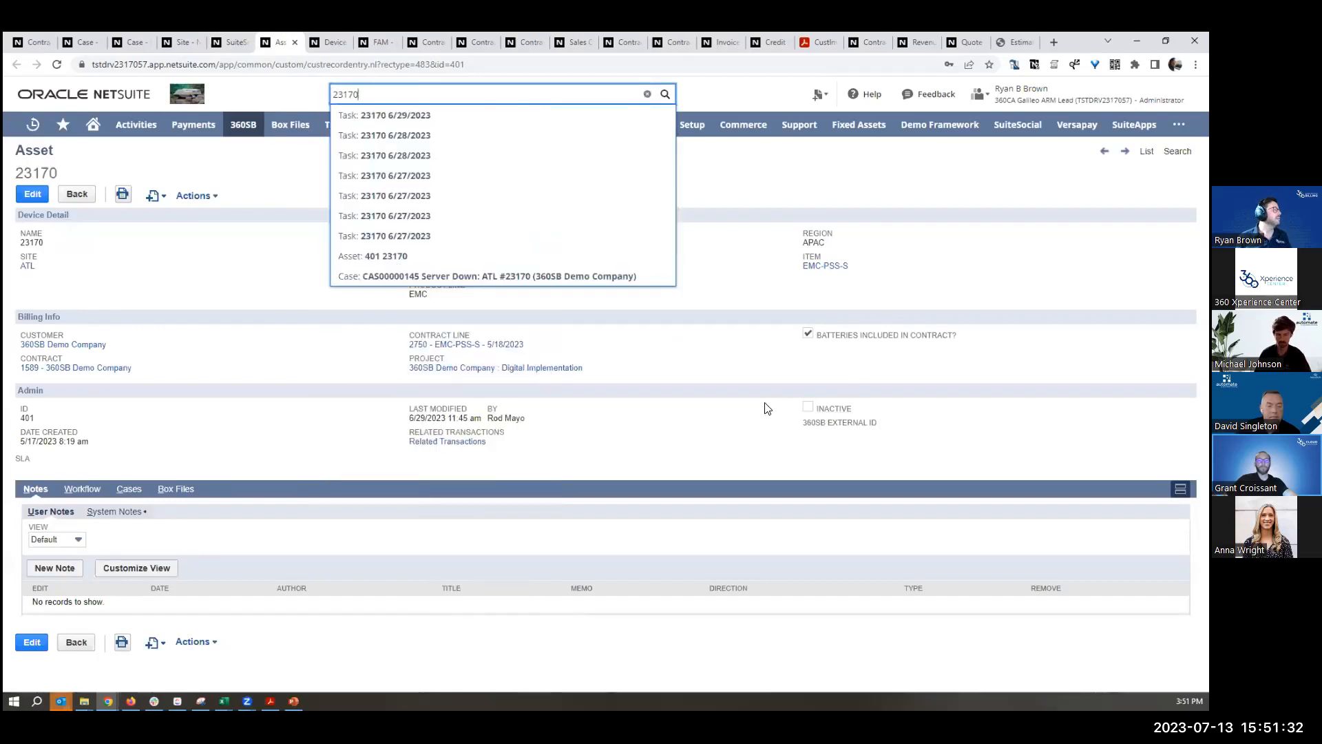
{"action": "left_click", "coordinate": [183, 289]}
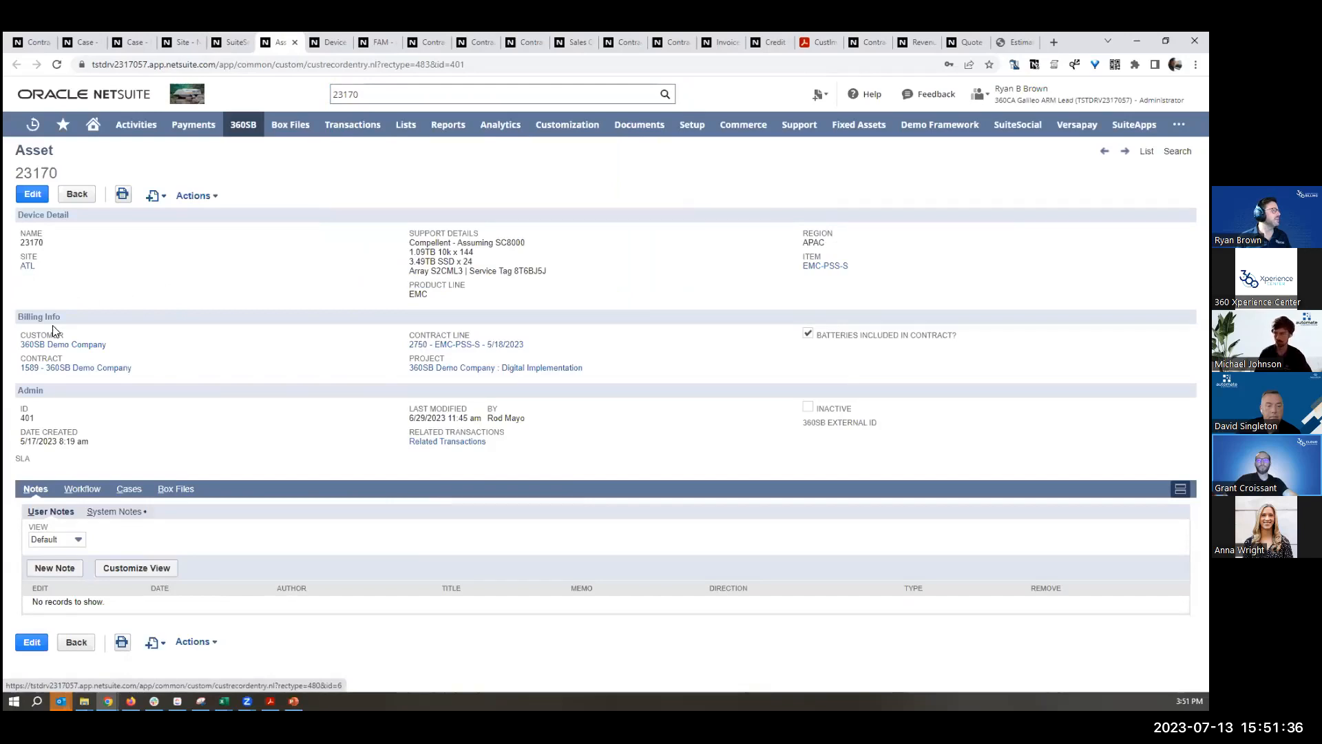
Step: Examine asset 23170's support details and billing info, and list its related transactions
{"action": "triple_click", "coordinate": [413, 293]}
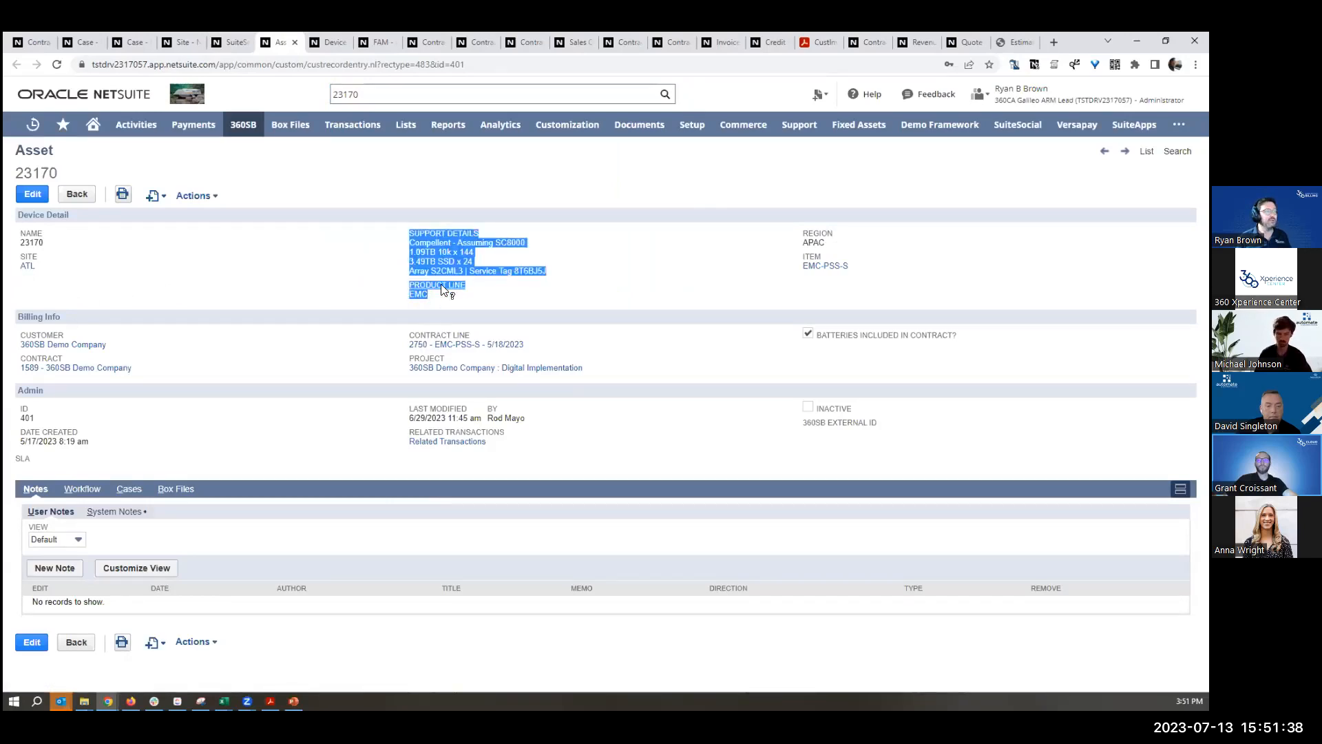
{"action": "left_click_drag", "start_coordinate": [920, 368], "coordinate": [22, 324]}
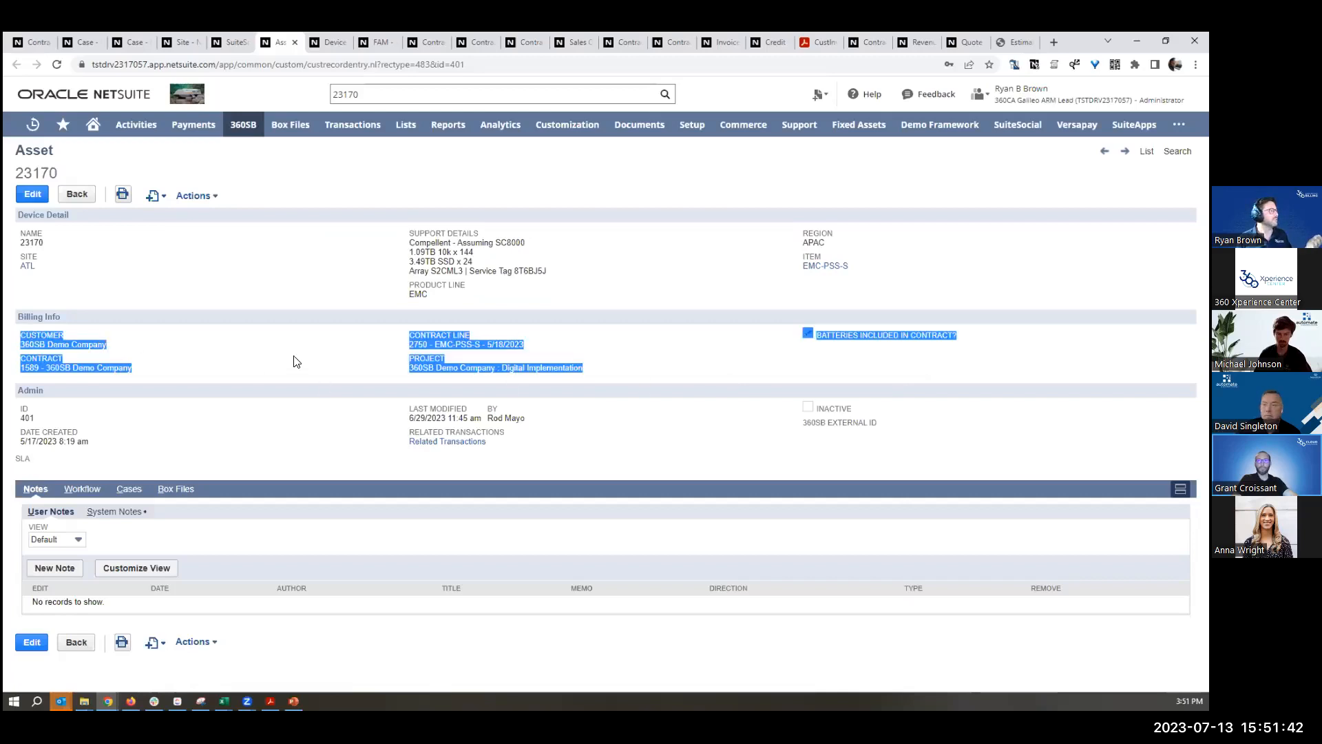
{"action": "left_click", "coordinate": [469, 443]}
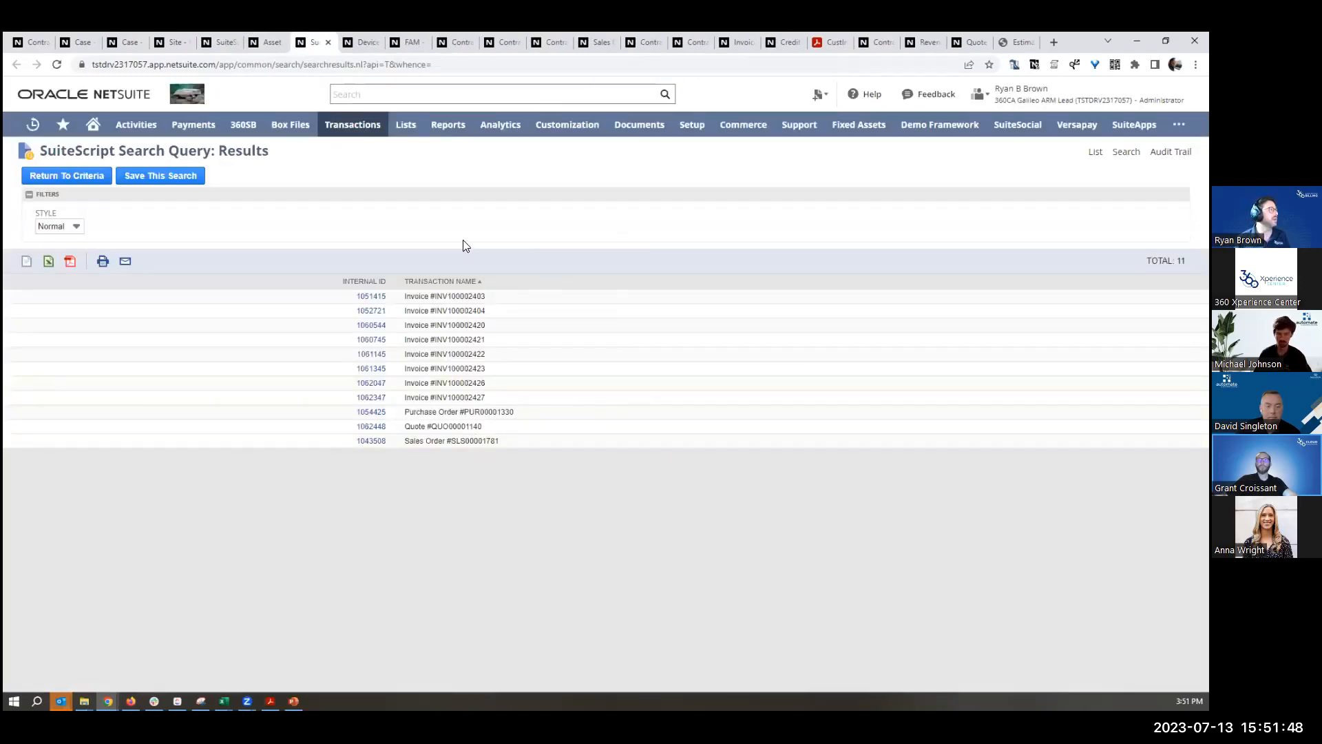
Step: View the device 93170 record and examine its related fixed asset
{"action": "left_click", "coordinate": [362, 42]}
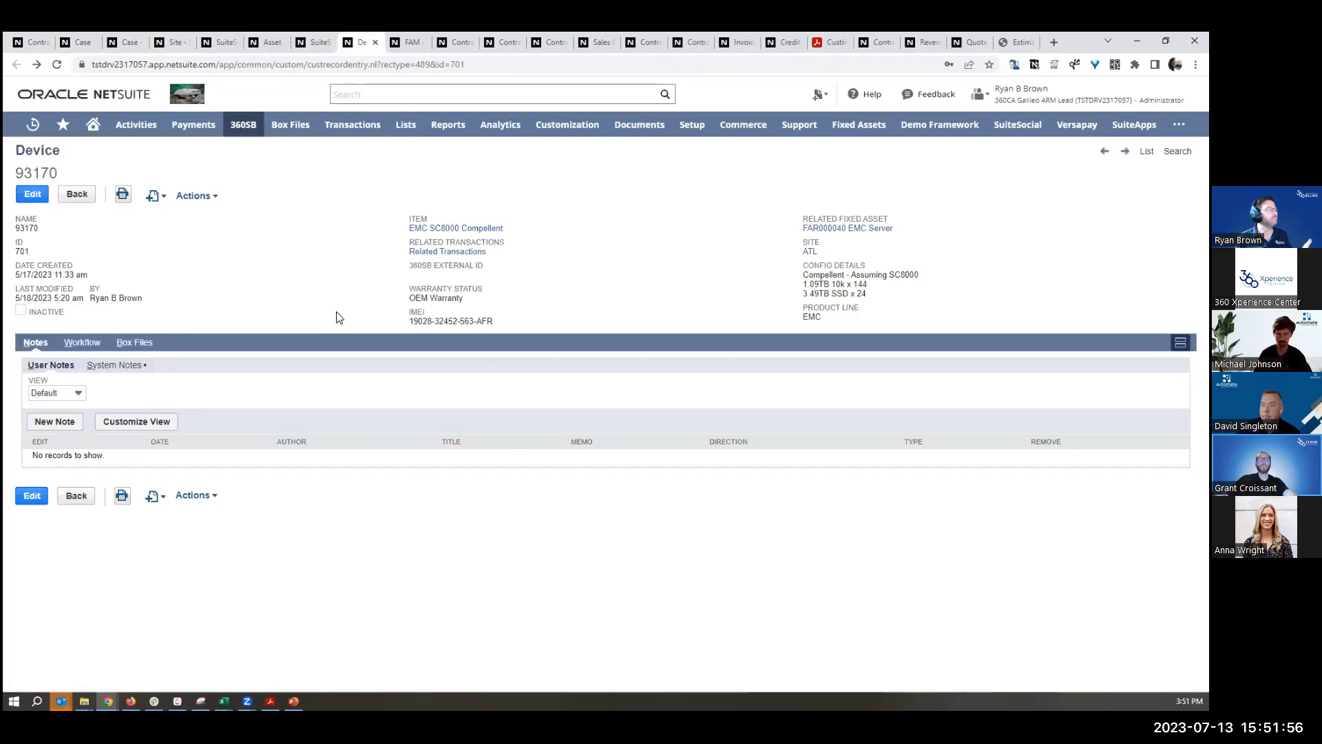
{"action": "left_click_drag", "start_coordinate": [65, 154], "coordinate": [14, 153]}
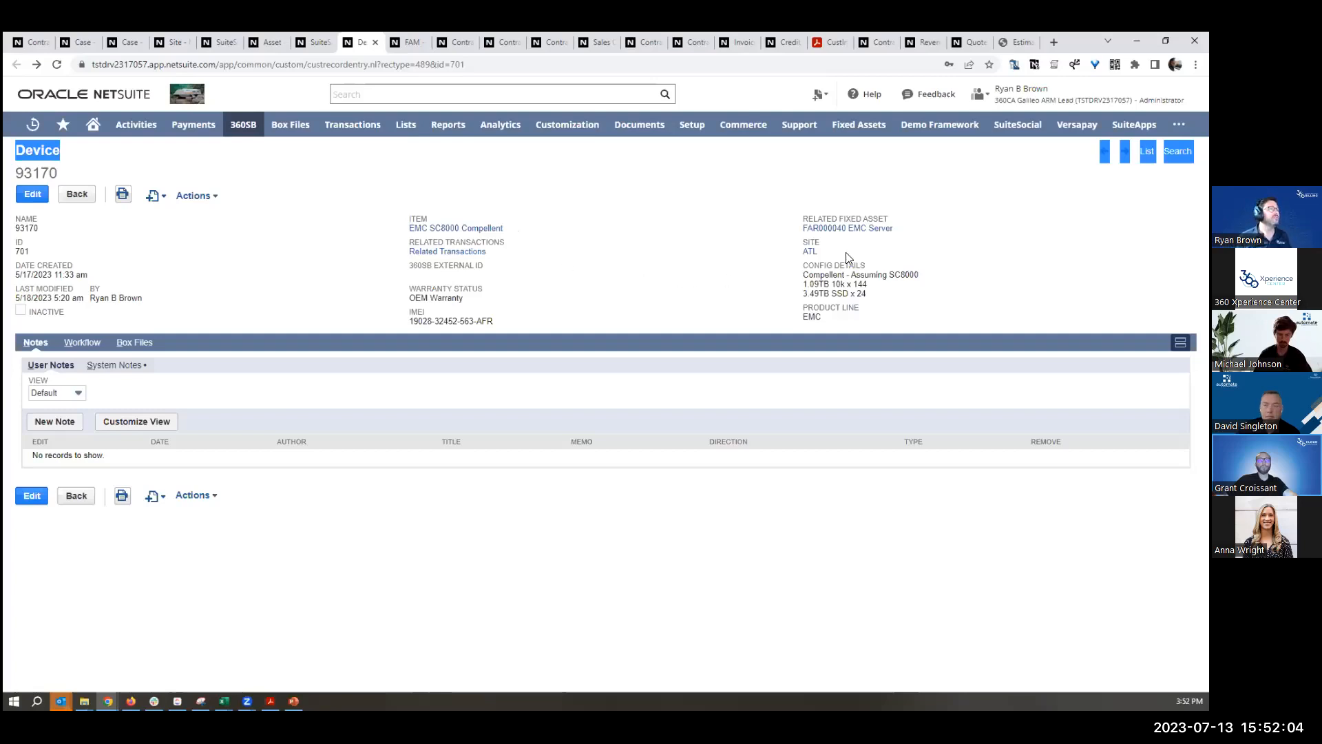
{"action": "left_click_drag", "start_coordinate": [894, 231], "coordinate": [807, 222]}
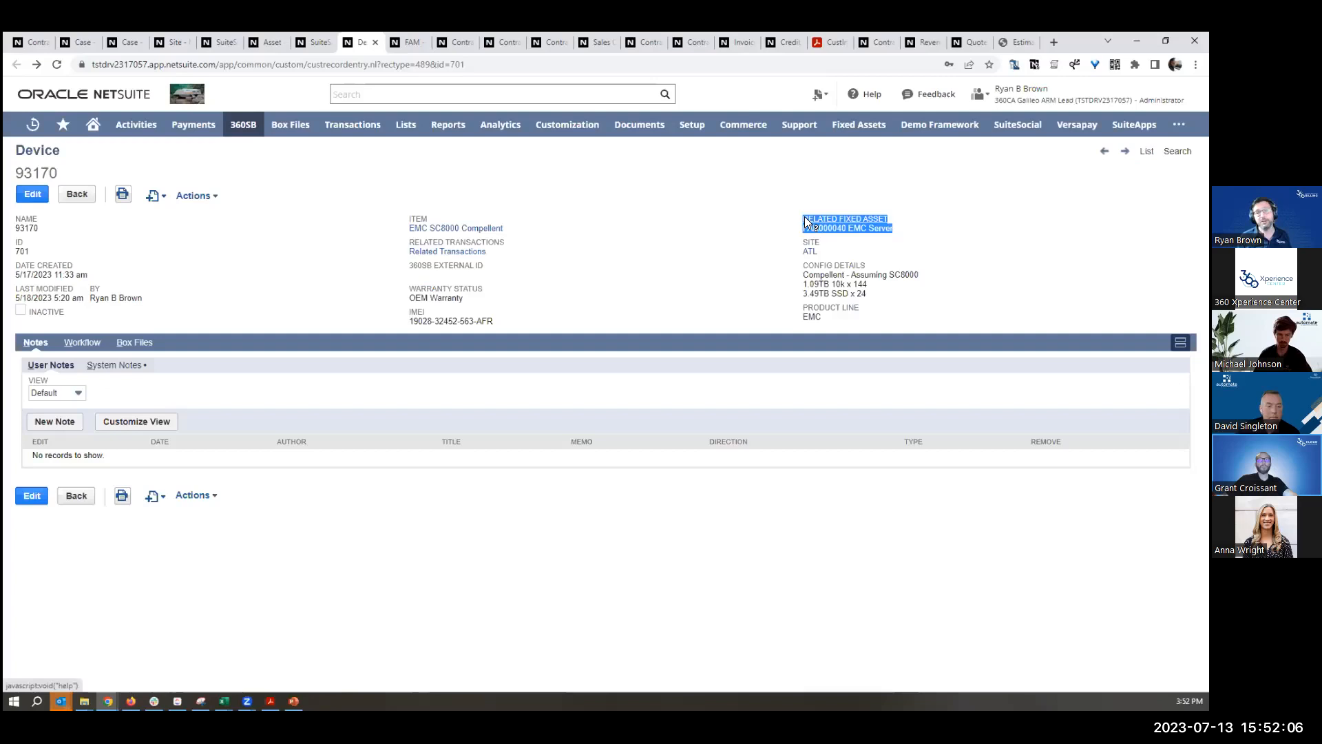
Step: Open device 93170's related fixed asset in a new tab and view the FAR000040 EMC Server record
{"action": "right_click", "coordinate": [876, 236]}
{"action": "left_click", "coordinate": [908, 239]}
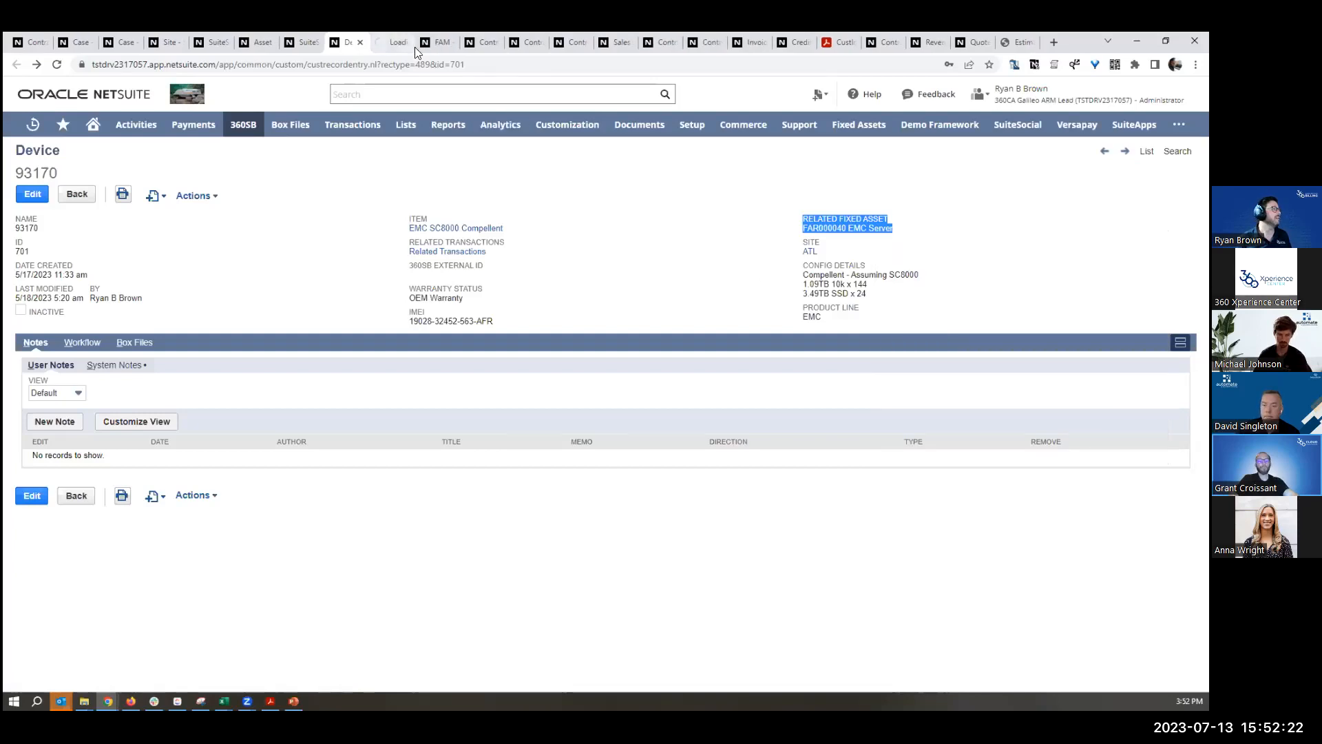
{"action": "left_click", "coordinate": [434, 47]}
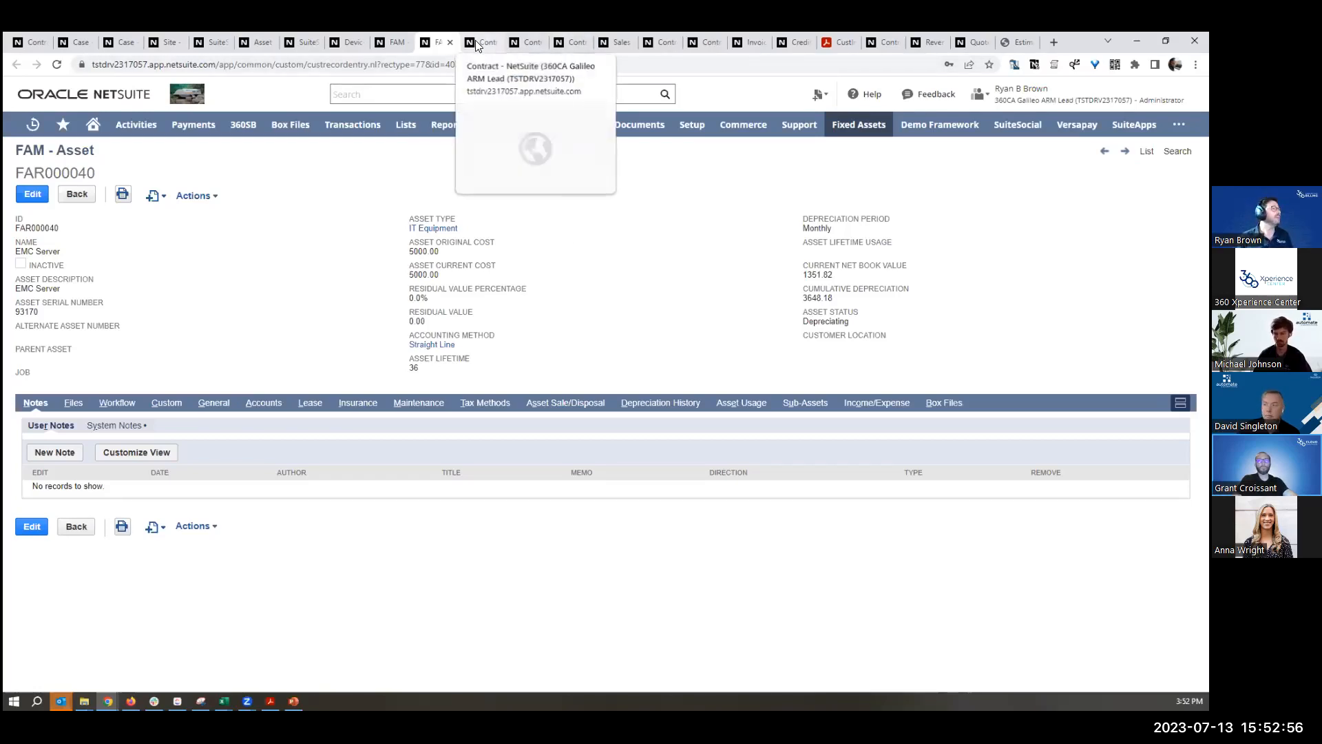
Step: From the 360SB Demo Company contract, view its contract change form and open the Price Change line for editing
{"action": "left_click", "coordinate": [571, 45]}
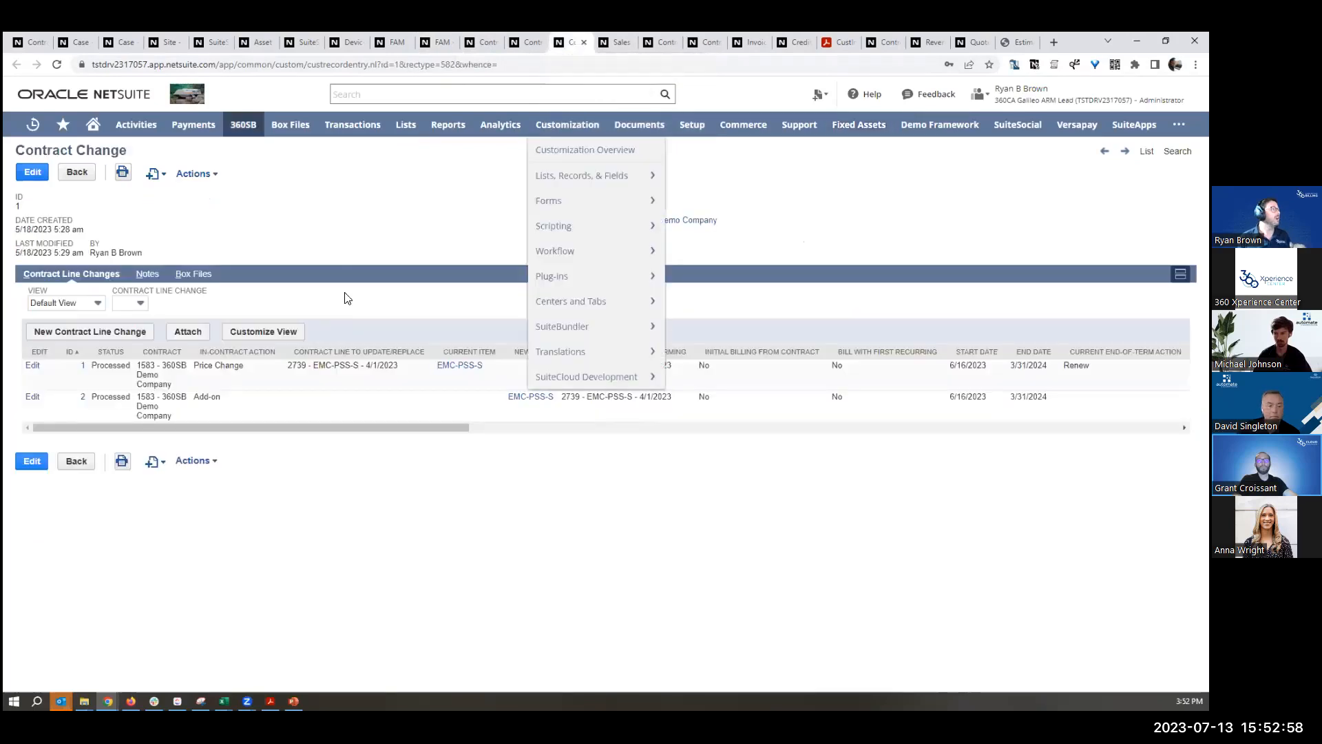
{"action": "left_click", "coordinate": [486, 42]}
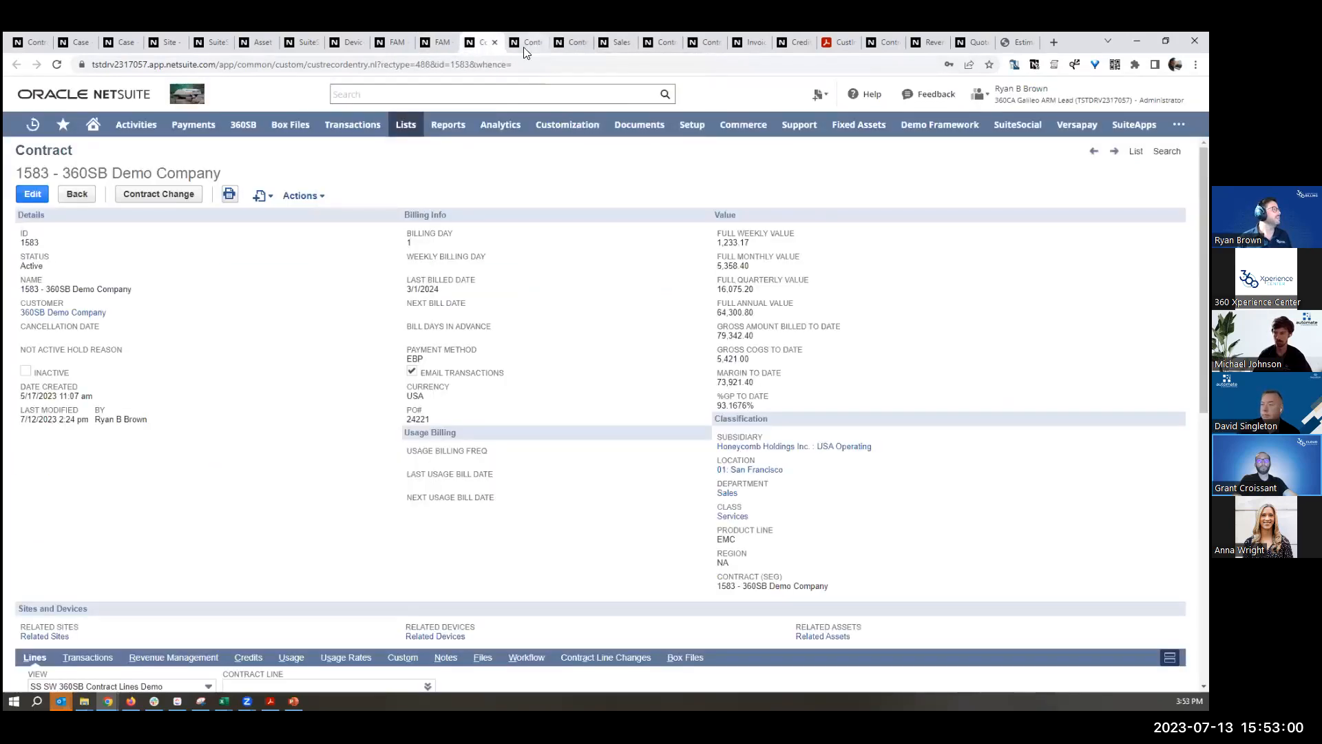
{"action": "left_click", "coordinate": [165, 196]}
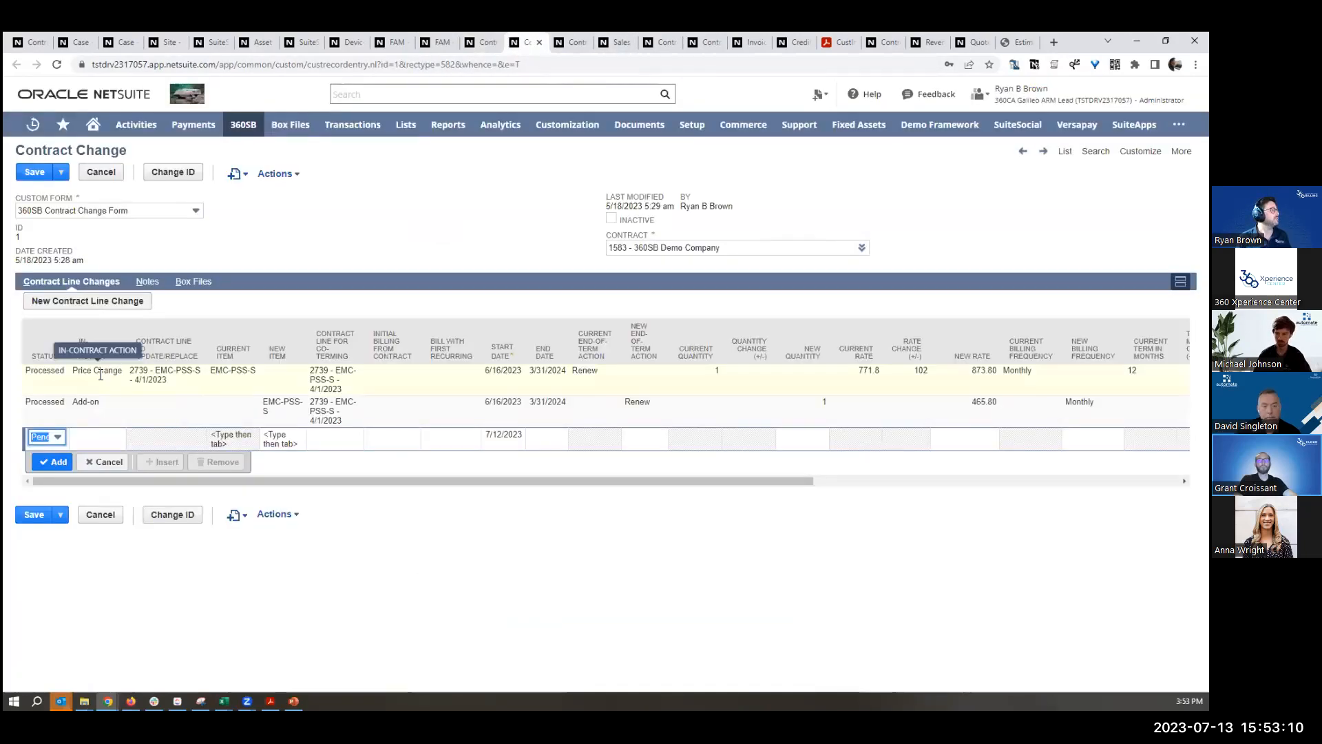
{"action": "left_click", "coordinate": [161, 381]}
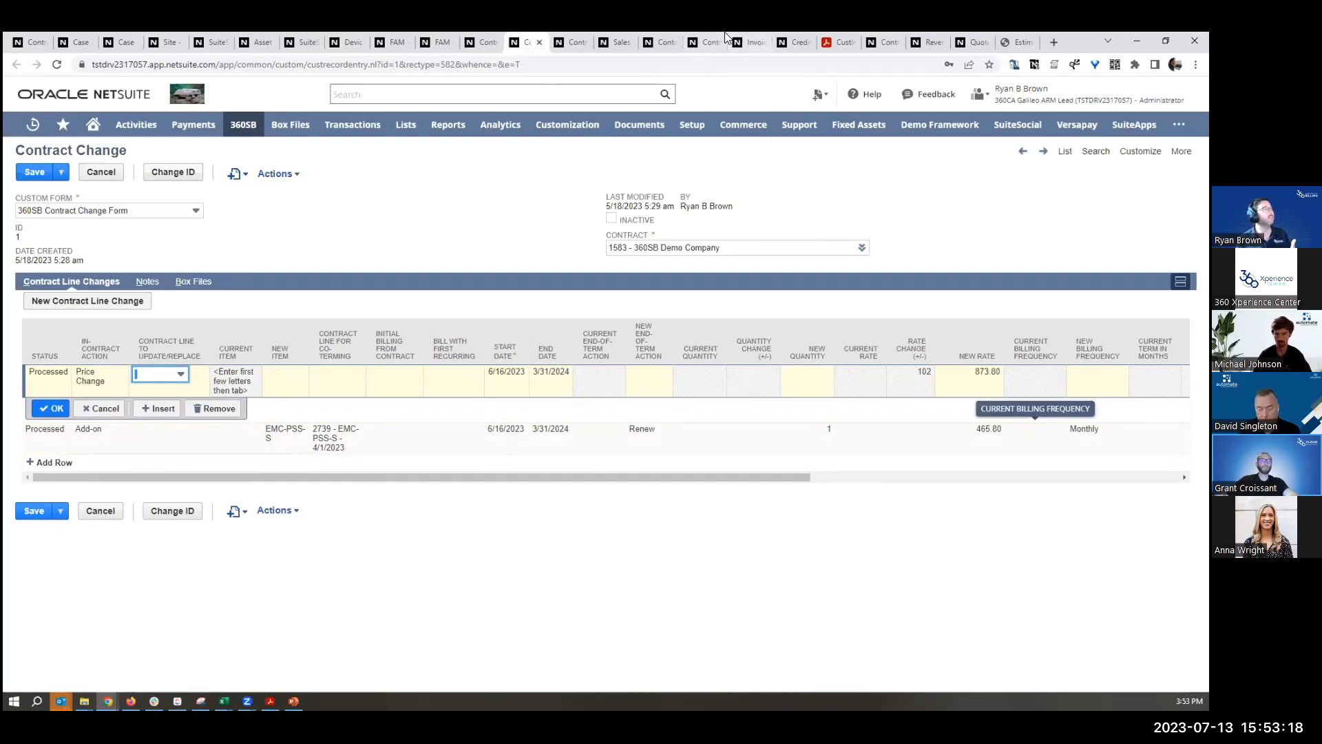
Step: View the processed contract change record and examine its line changes through to the linked change sales order
{"action": "left_click", "coordinate": [565, 46]}
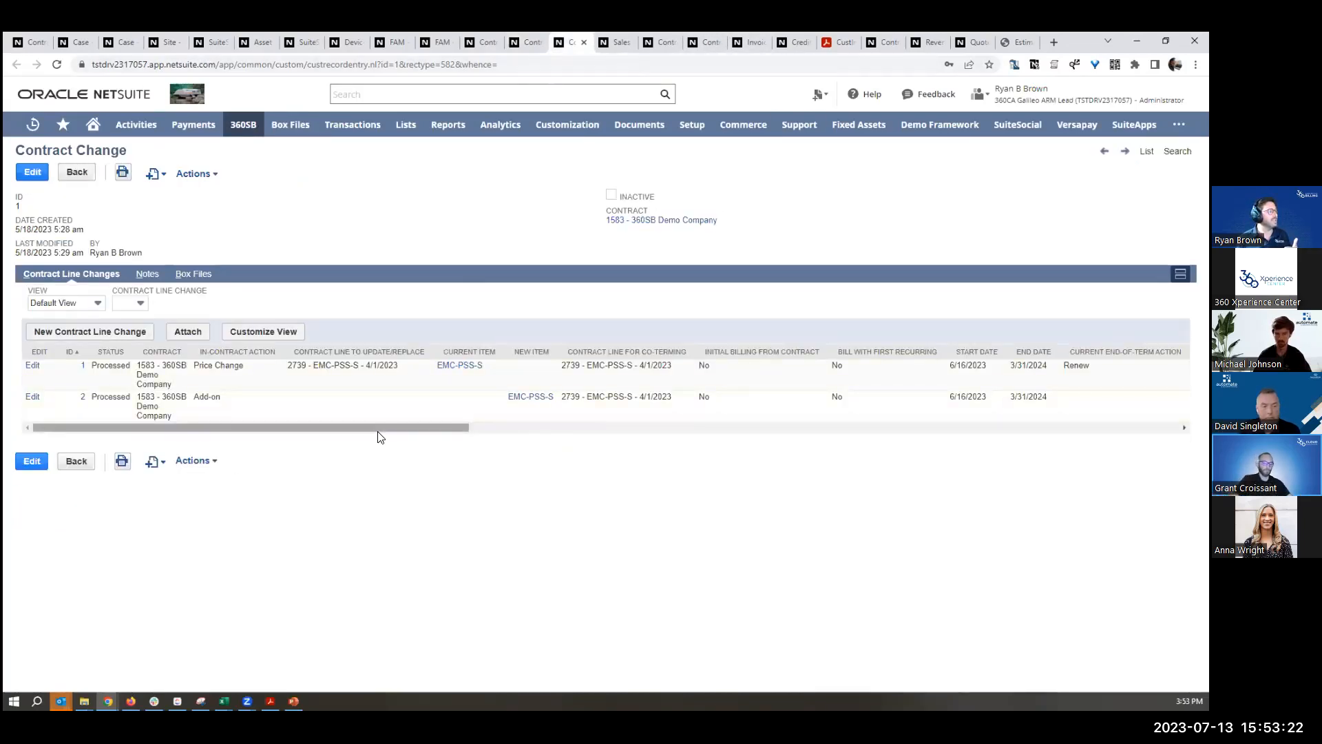
{"action": "left_click_drag", "start_coordinate": [378, 427], "coordinate": [1028, 445]}
{"action": "mouse_move", "coordinate": [745, 379]}
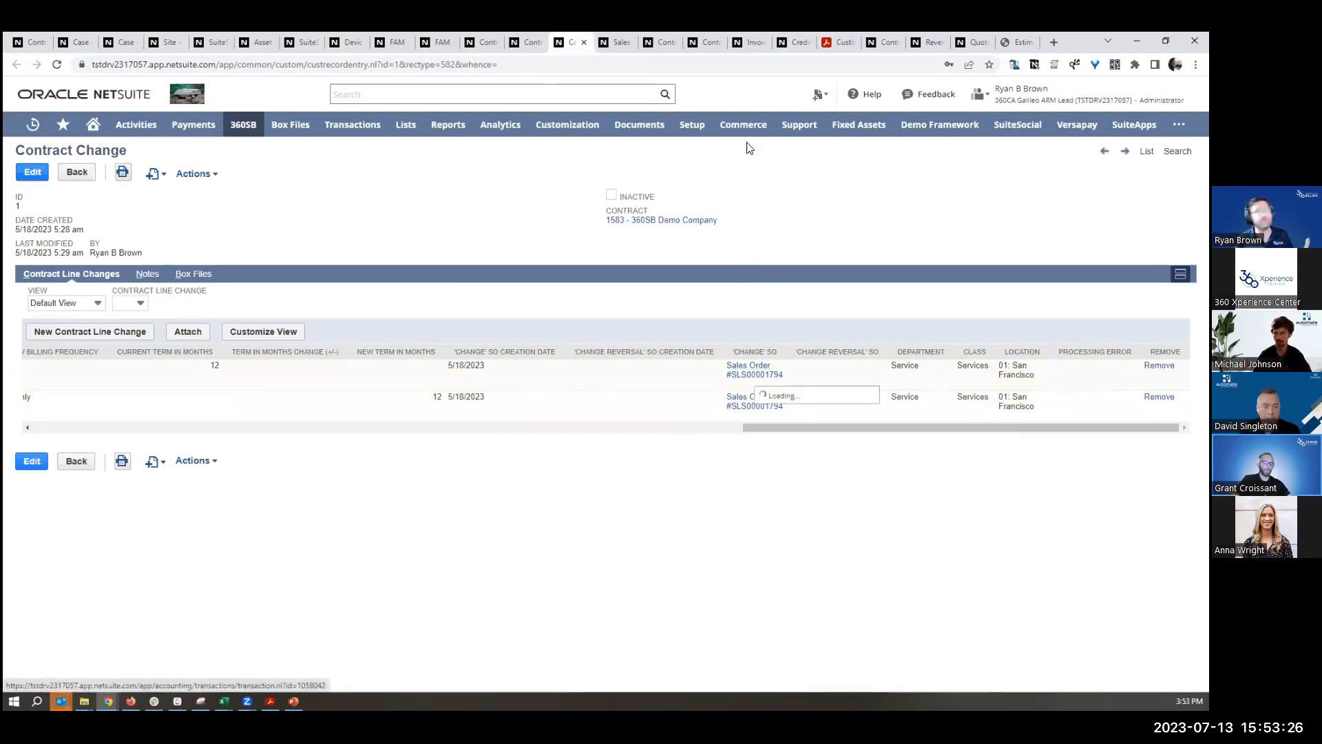
Step: View the change sales order and examine its linked contract and the Price Change line's replaced rate and contract rate
{"action": "left_click", "coordinate": [629, 38]}
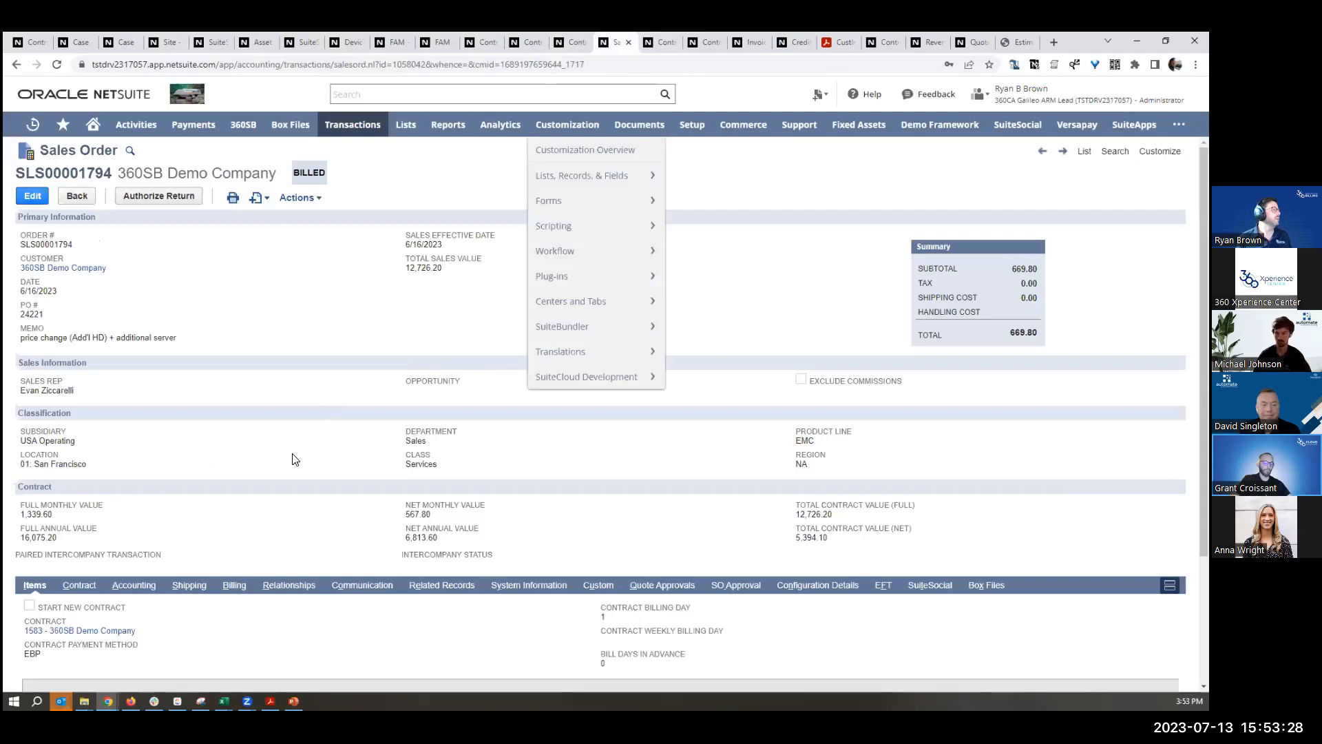
{"action": "scroll", "coordinate": [295, 459], "scroll_direction": "down", "scroll_amount": 3}
{"action": "left_click_drag", "start_coordinate": [138, 462], "coordinate": [25, 453]}
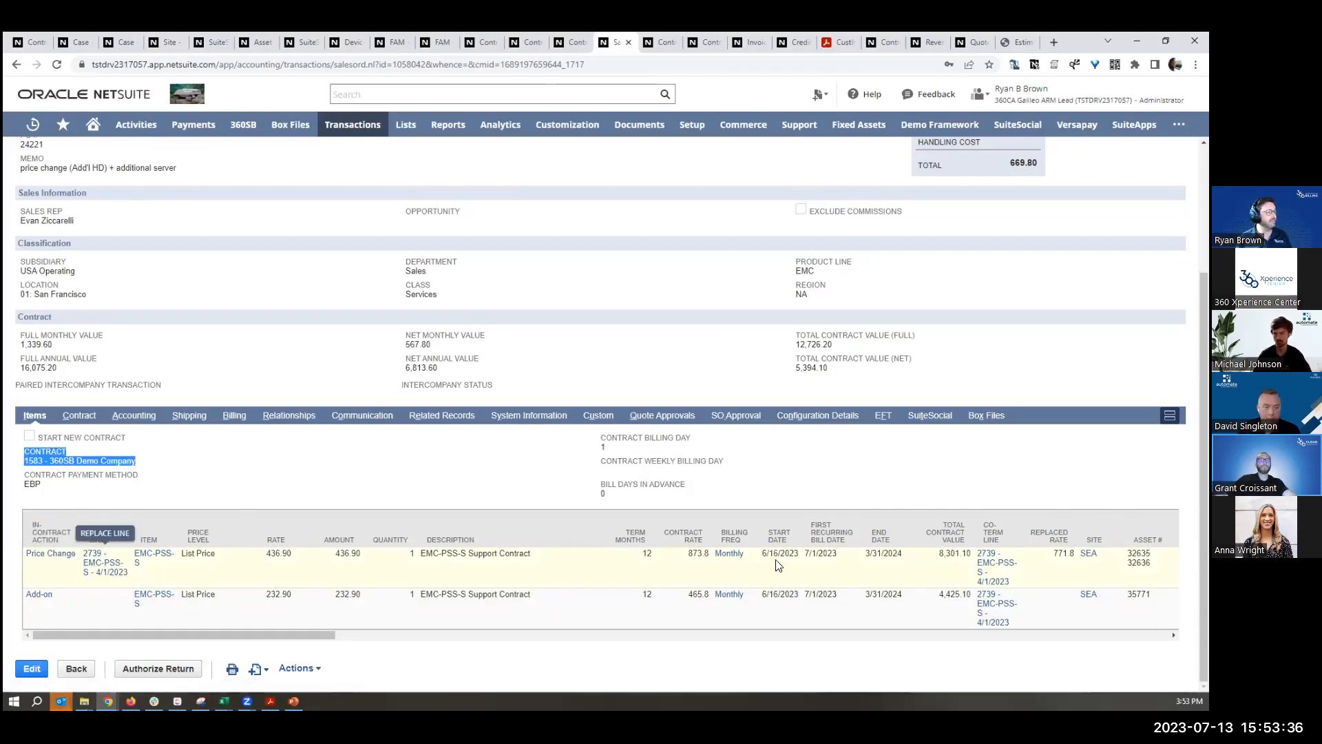
{"action": "left_click_drag", "start_coordinate": [1075, 555], "coordinate": [1051, 555]}
{"action": "left_click_drag", "start_coordinate": [709, 554], "coordinate": [688, 555]}
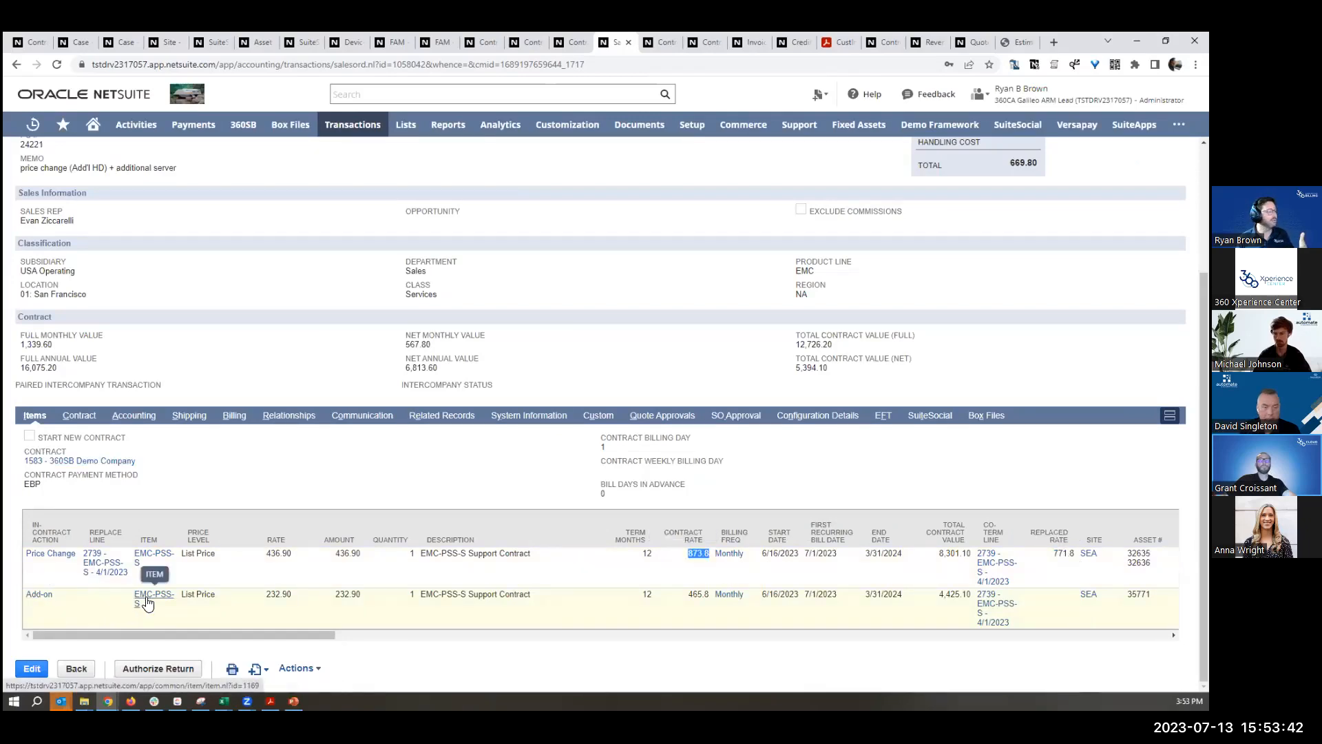
Step: Examine the Add-on line's dates, total contract value and prorated rate, and recheck the Price Change line's contract rate
{"action": "left_click_drag", "start_coordinate": [762, 602], "coordinate": [904, 600]}
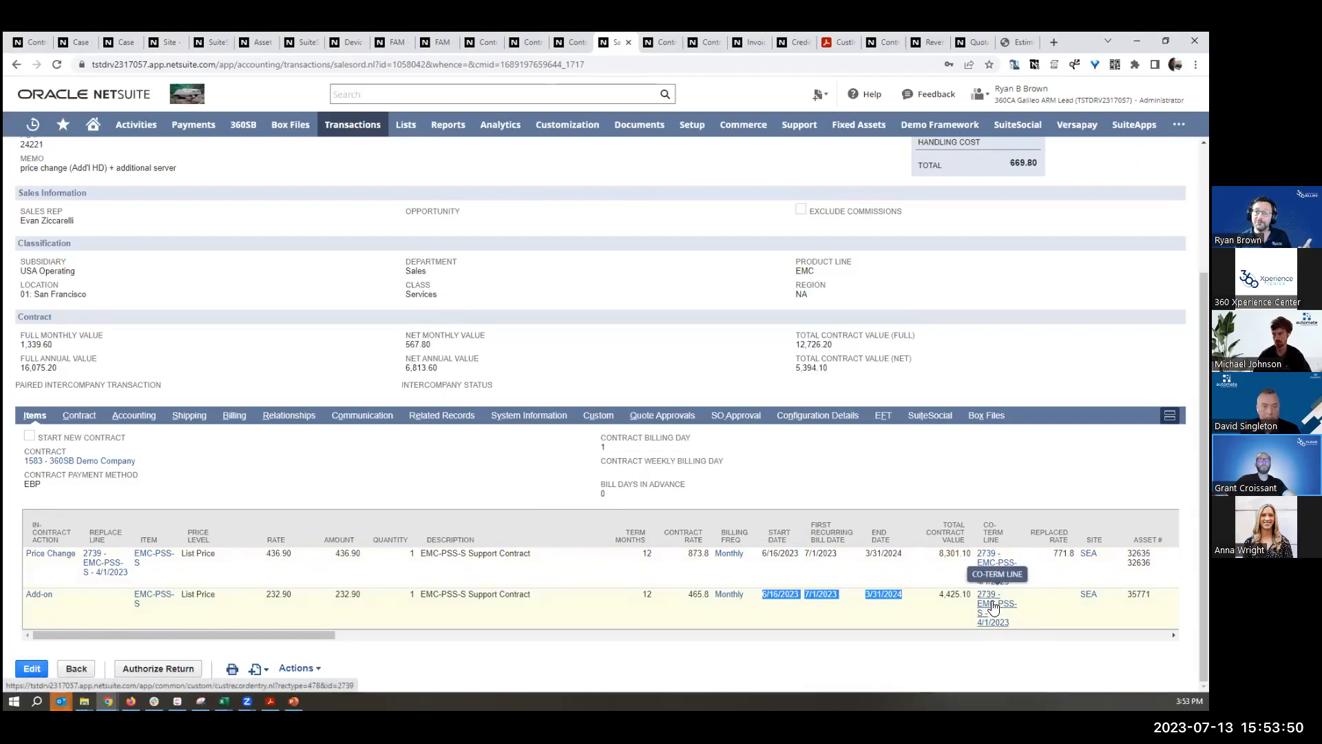
{"action": "left_click", "coordinate": [935, 606]}
{"action": "left_click_drag", "start_coordinate": [941, 592], "coordinate": [967, 594]}
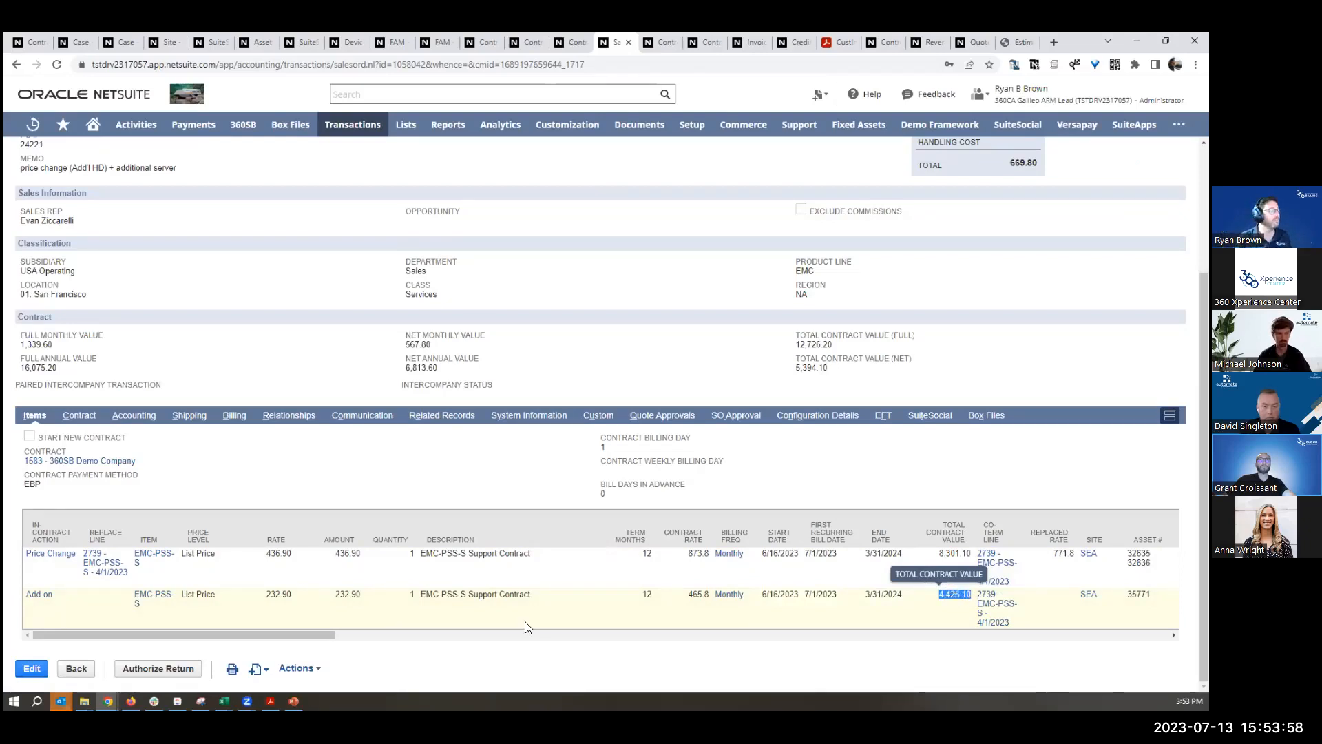
{"action": "left_click_drag", "start_coordinate": [265, 593], "coordinate": [307, 598]}
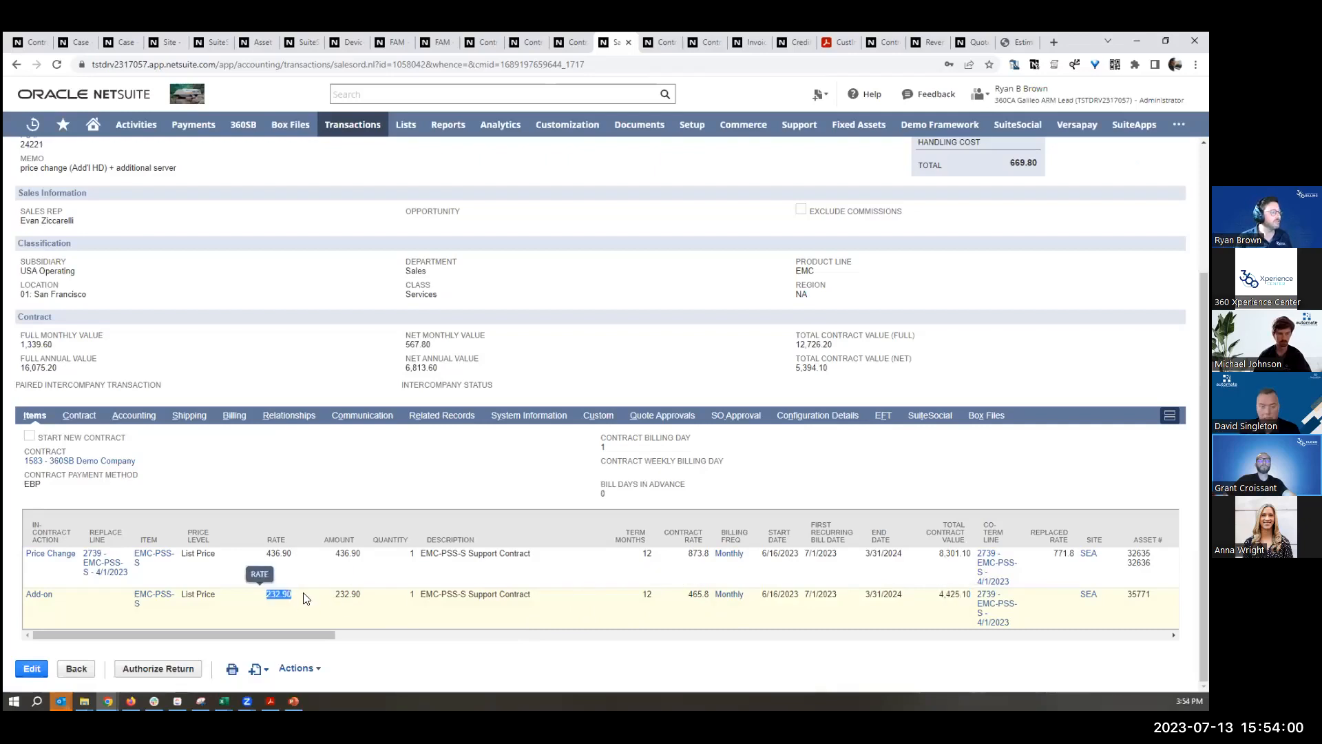
{"action": "left_click_drag", "start_coordinate": [762, 594], "coordinate": [836, 597]}
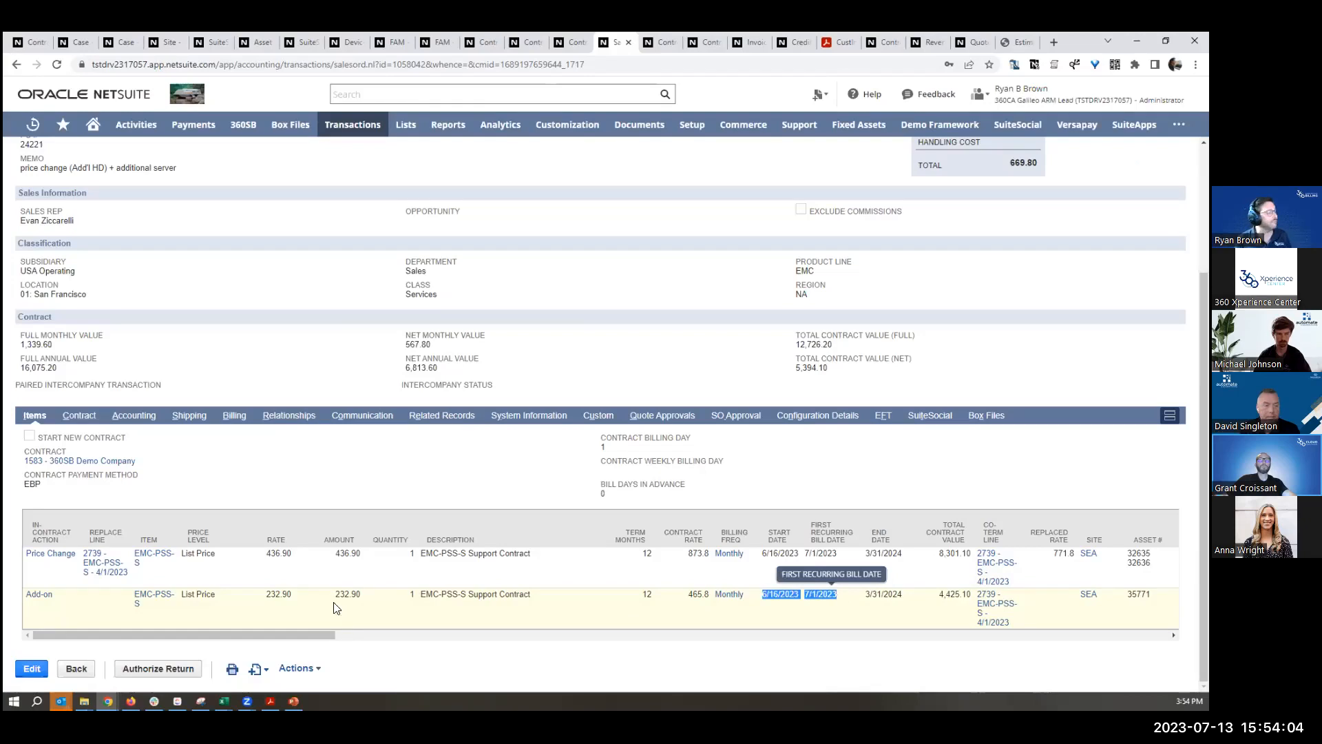
{"action": "left_click_drag", "start_coordinate": [688, 553], "coordinate": [709, 556]}
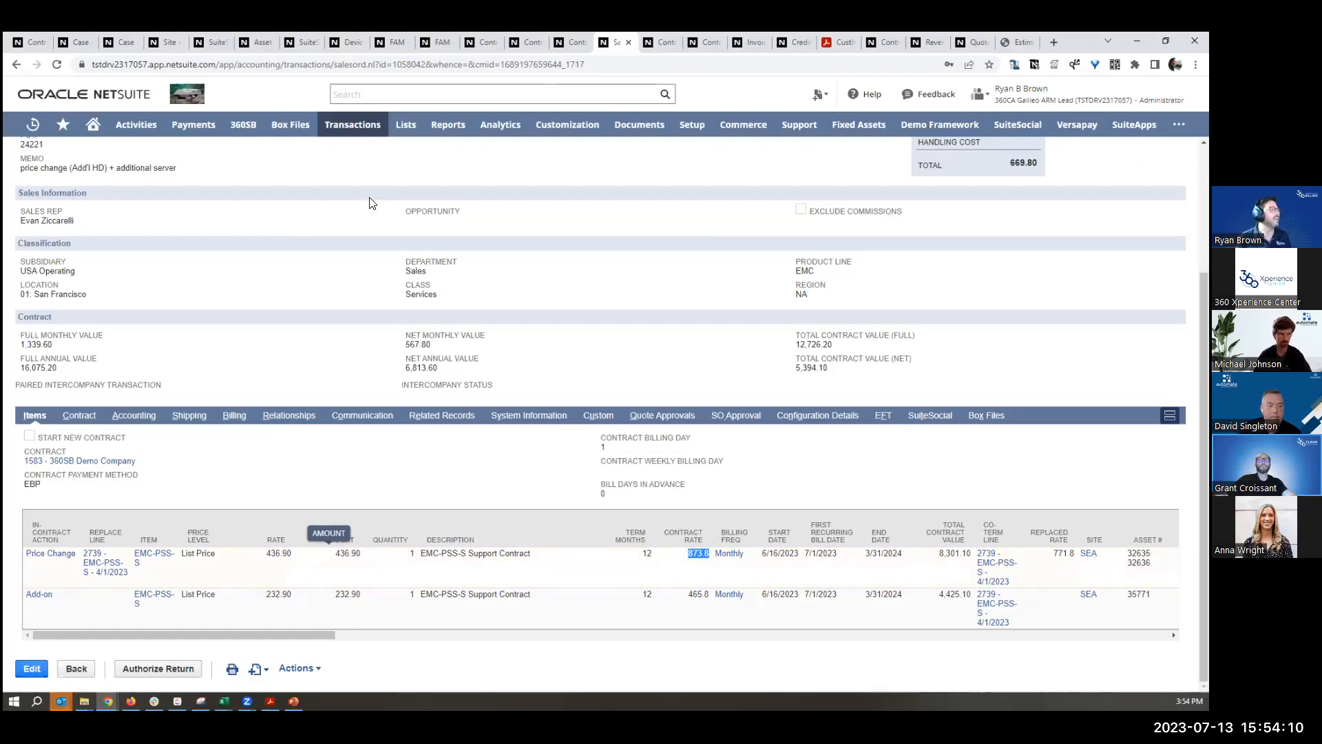
Step: View contract line 2748's in-contract action, and examine contract credit 103's reason and credit applied to date
{"action": "mouse_move", "coordinate": [651, 126]}
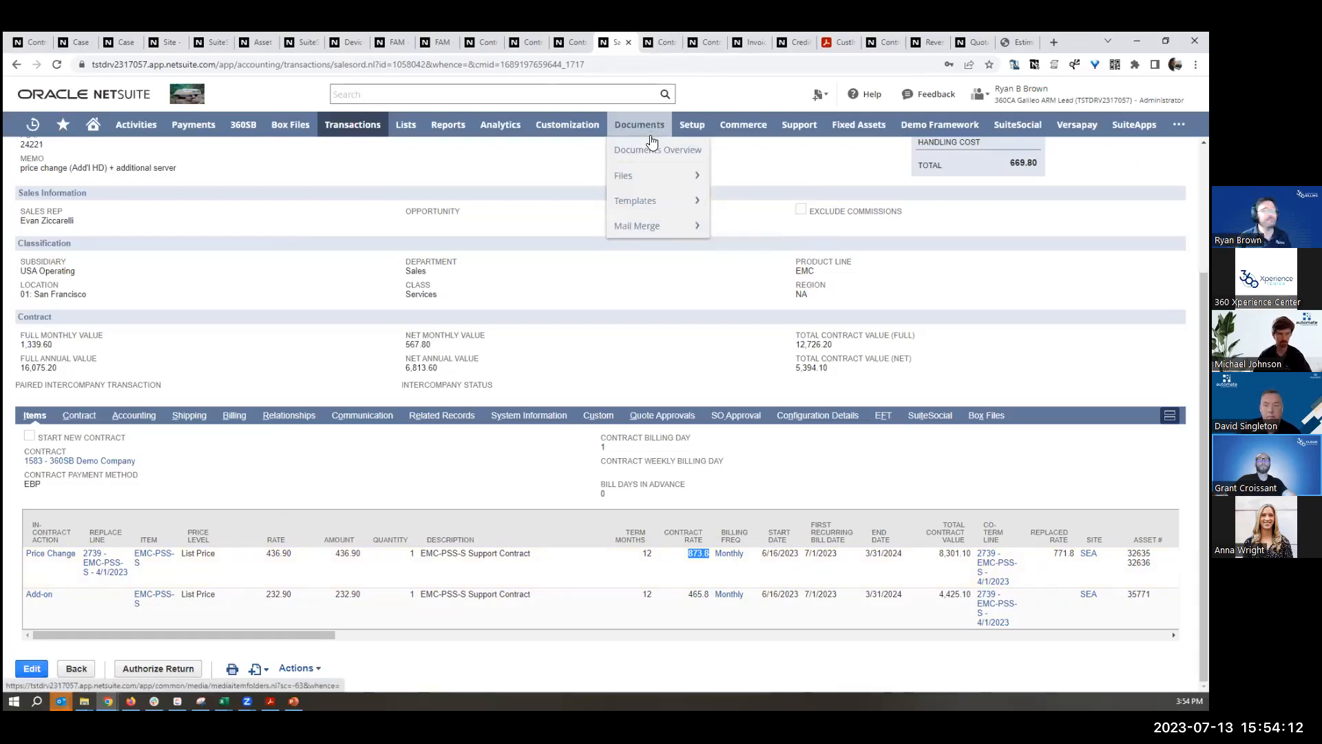
{"action": "left_click", "coordinate": [665, 42]}
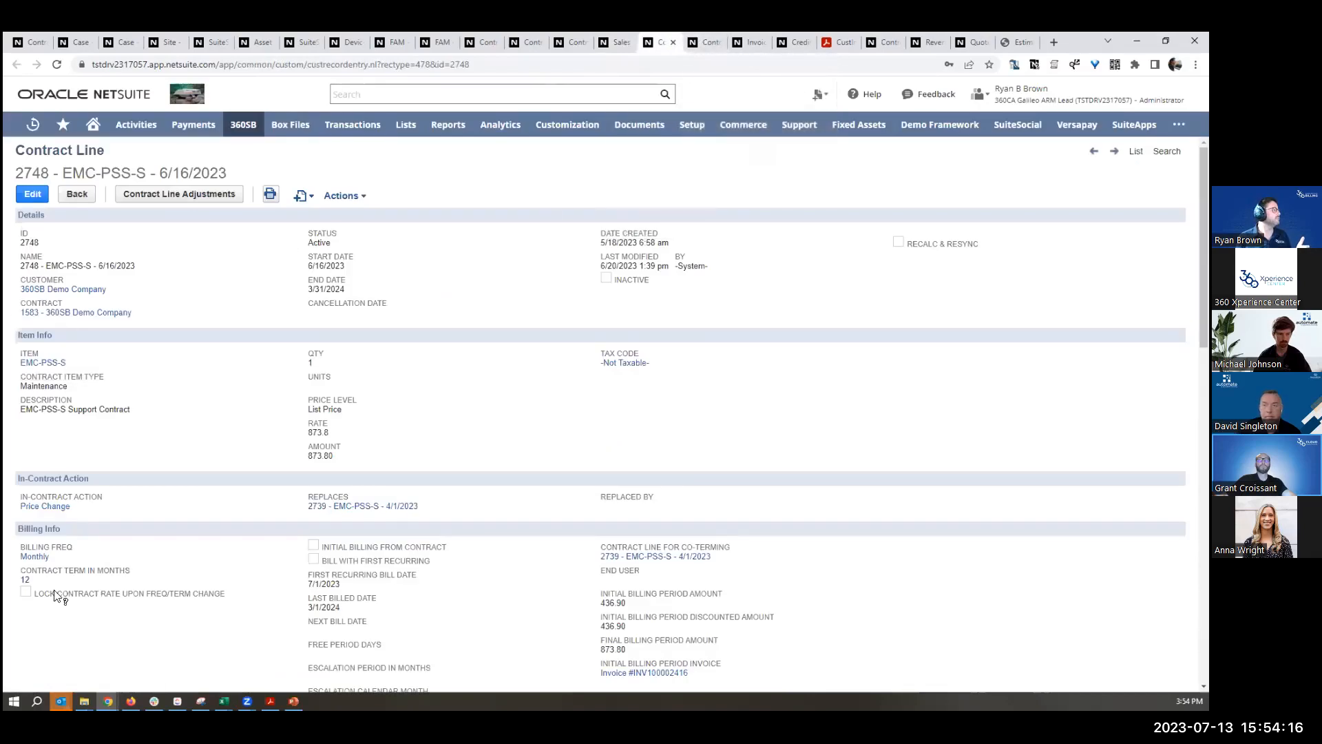
{"action": "left_click_drag", "start_coordinate": [71, 507], "coordinate": [20, 493]}
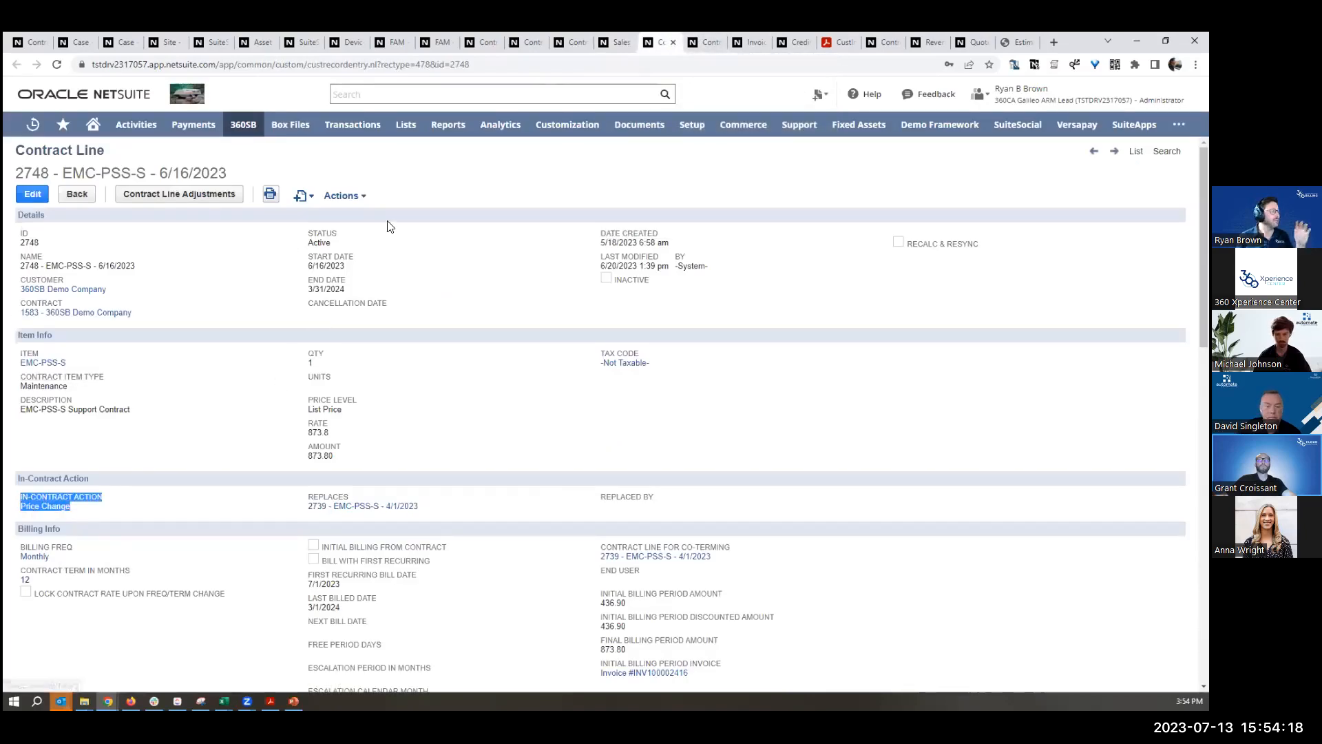
{"action": "left_click", "coordinate": [706, 42]}
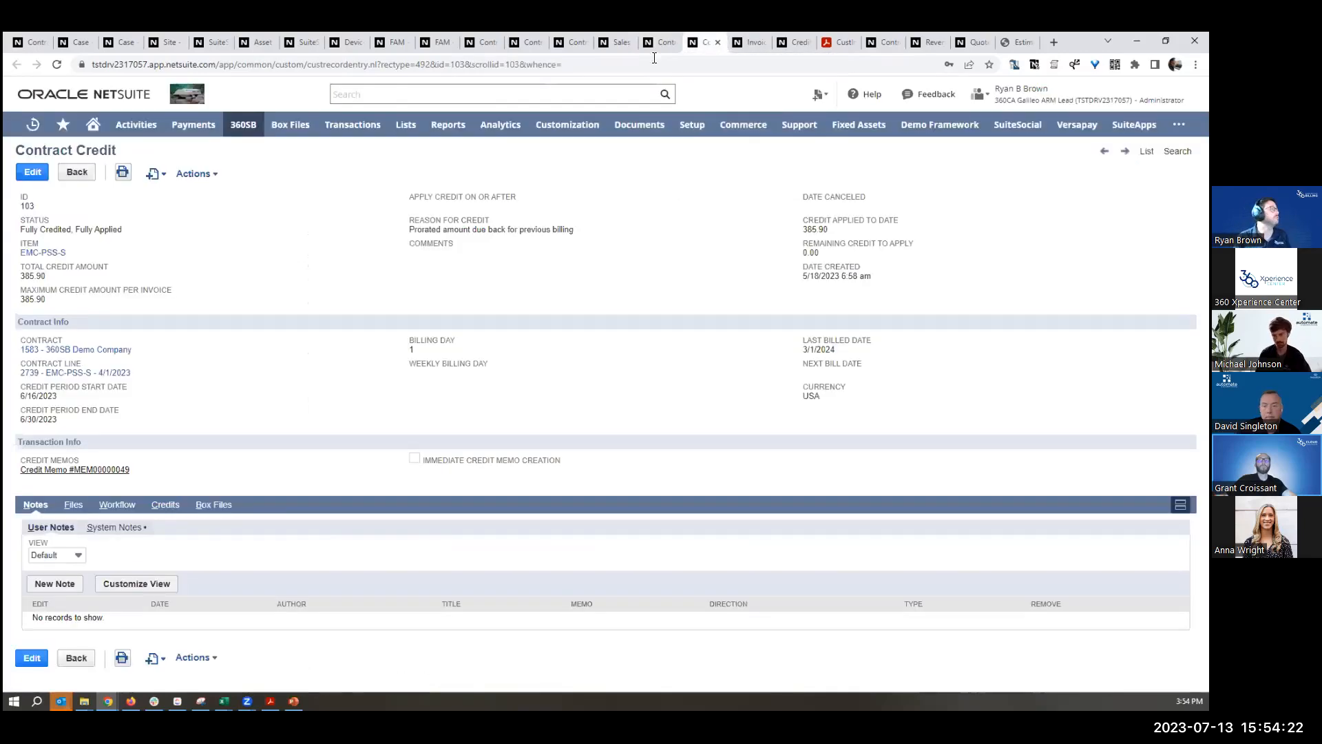
{"action": "left_click_drag", "start_coordinate": [121, 154], "coordinate": [32, 156]}
{"action": "left_click_drag", "start_coordinate": [576, 230], "coordinate": [401, 228]}
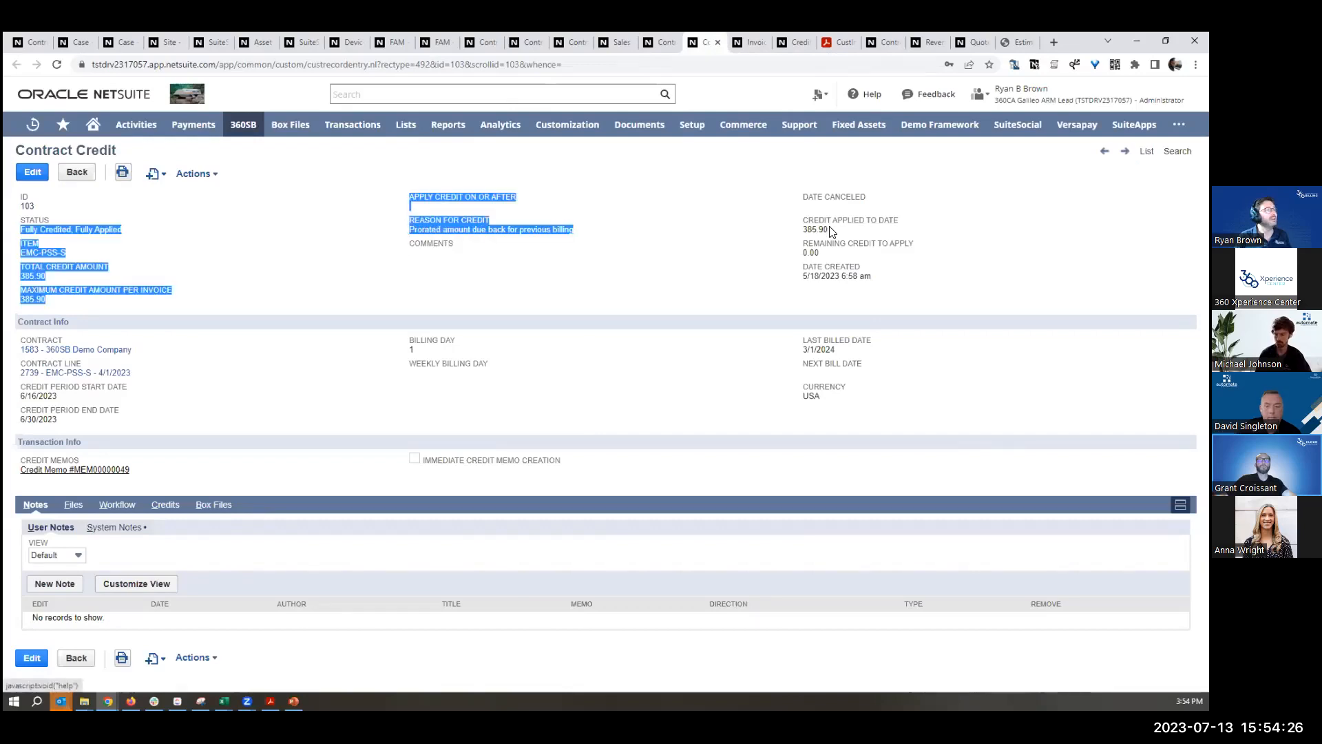
{"action": "left_click_drag", "start_coordinate": [829, 232], "coordinate": [804, 219]}
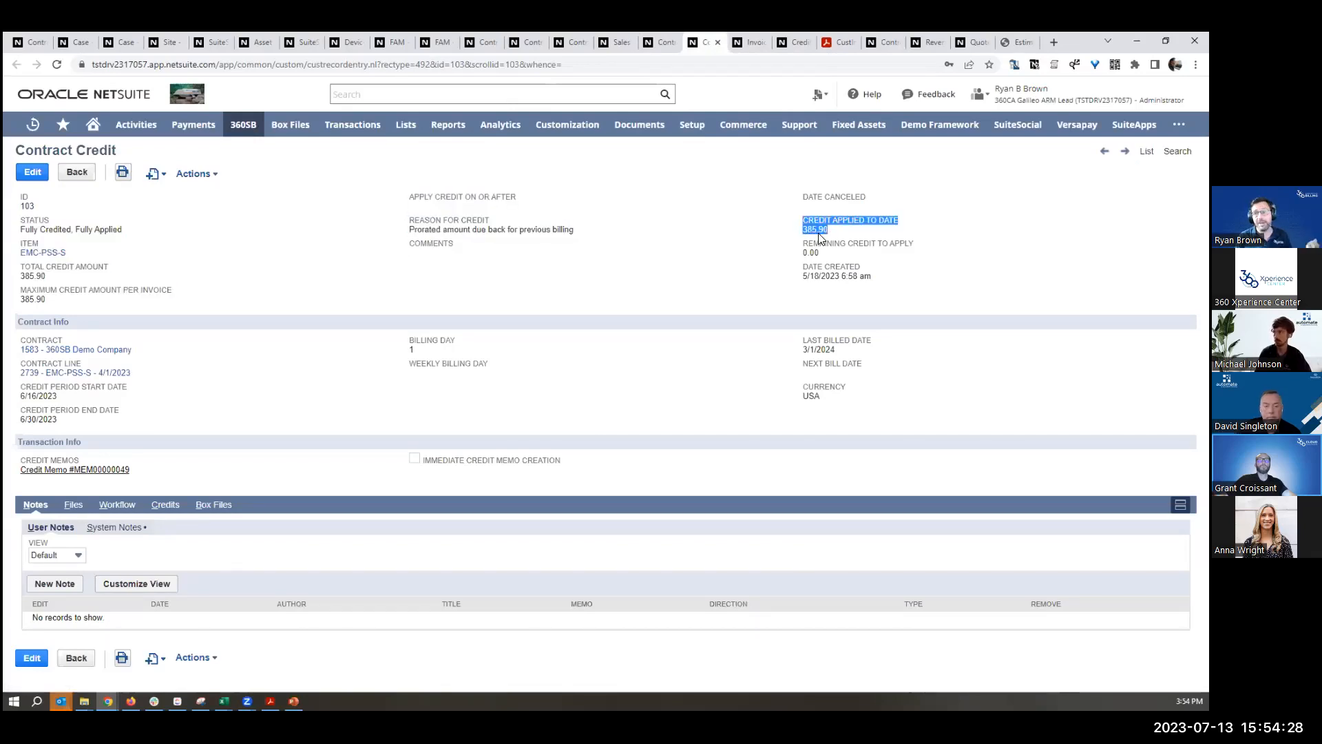
Step: View the invoice for the contract change, examine its prorated rate and amount due, and list its related payments
{"action": "left_click", "coordinate": [752, 42]}
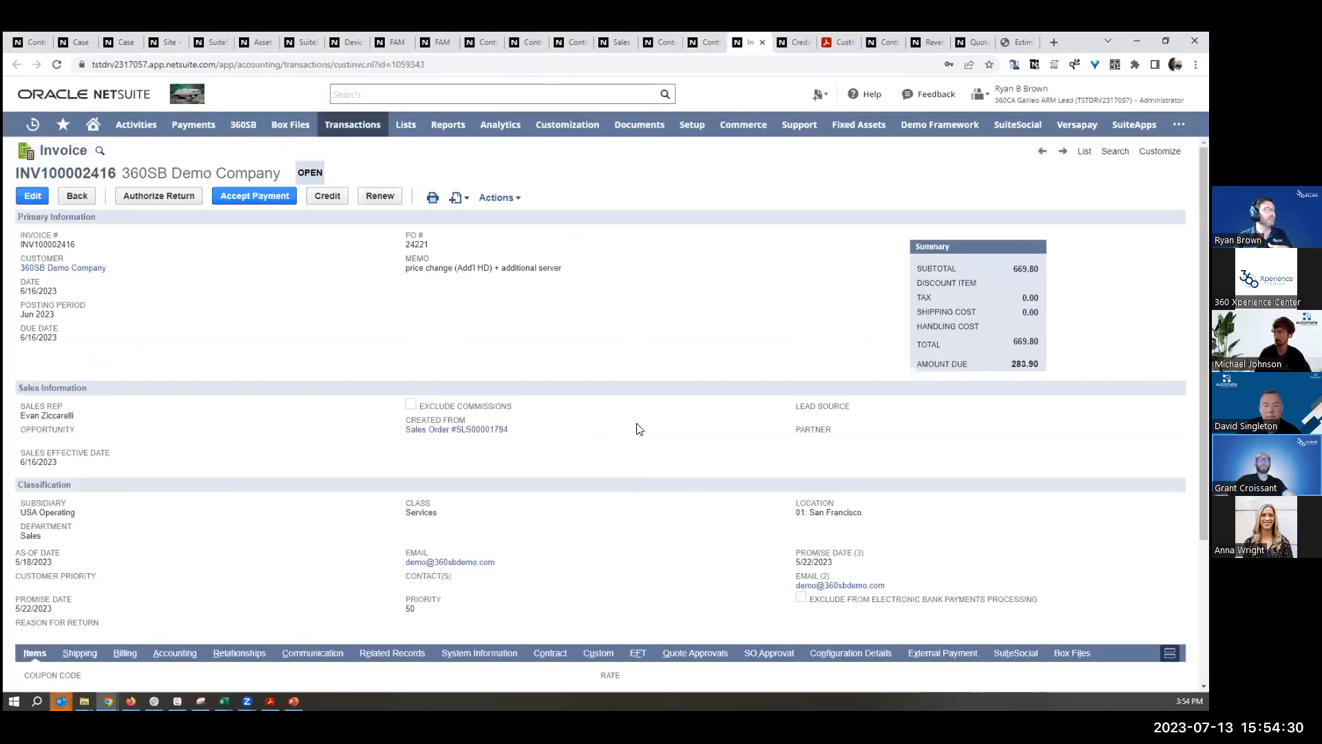
{"action": "scroll", "coordinate": [568, 561], "scroll_direction": "down", "scroll_amount": 3}
{"action": "double_click", "coordinate": [500, 593]}
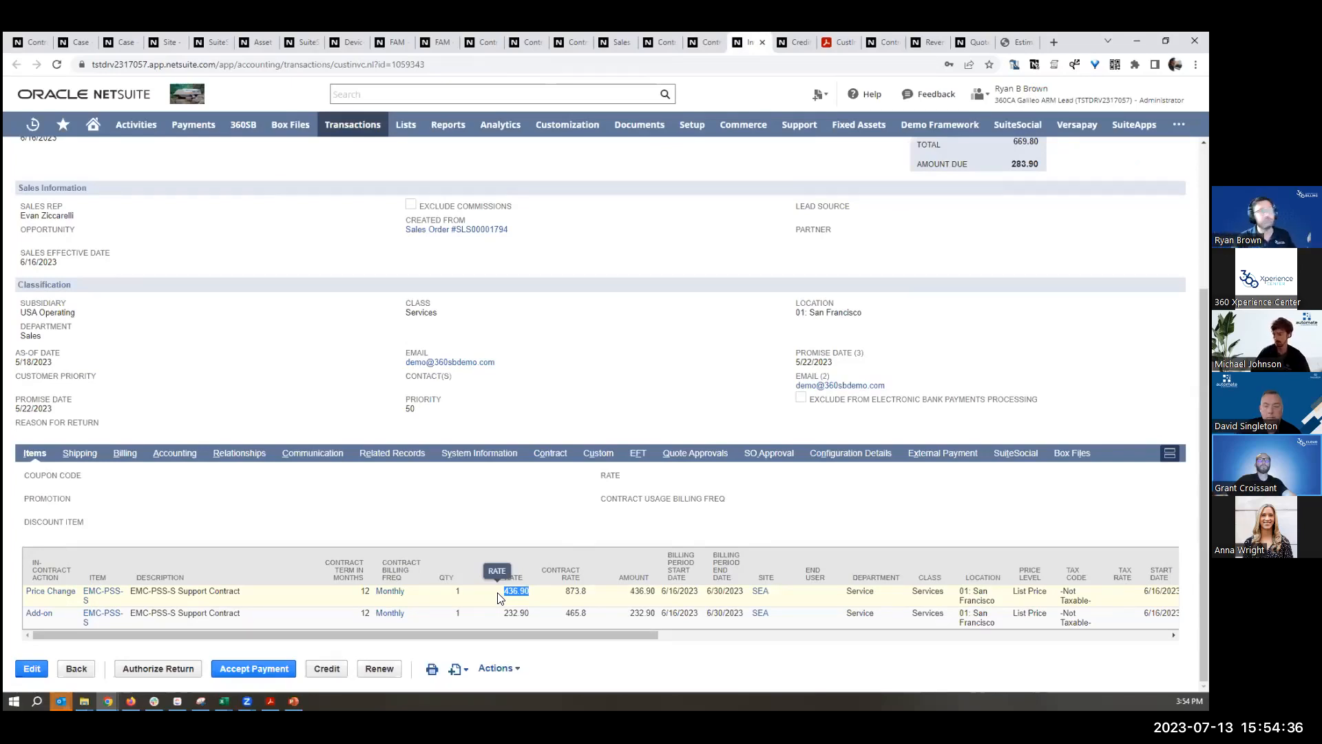
{"action": "scroll", "coordinate": [977, 443], "scroll_direction": "up", "scroll_amount": 3}
{"action": "left_click_drag", "start_coordinate": [936, 371], "coordinate": [915, 362]}
{"action": "scroll", "coordinate": [326, 614], "scroll_direction": "down", "scroll_amount": 3}
{"action": "left_click", "coordinate": [393, 469]}
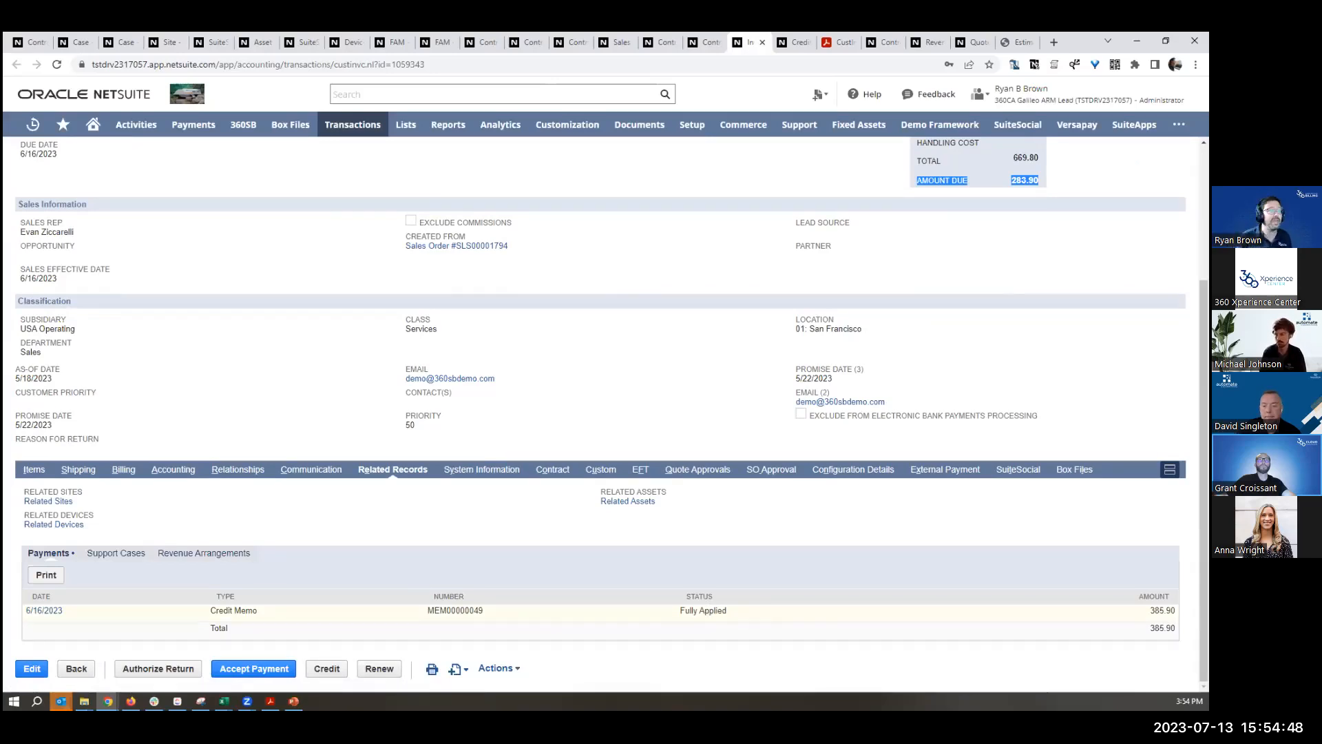
Step: View the credit memo applied to the invoice and check which contract credit its EMC-PSS-S item comes from
{"action": "left_click", "coordinate": [799, 39]}
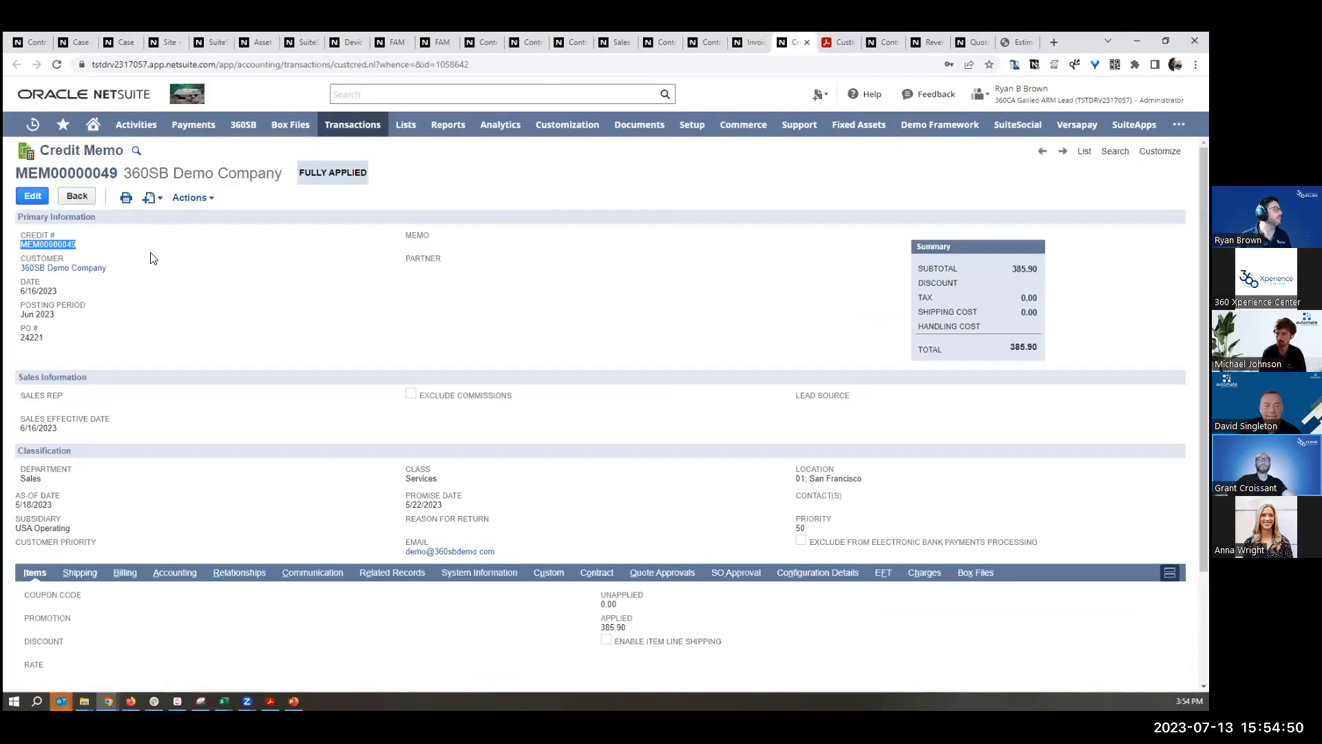
{"action": "scroll", "coordinate": [447, 544], "scroll_direction": "down", "scroll_amount": 2}
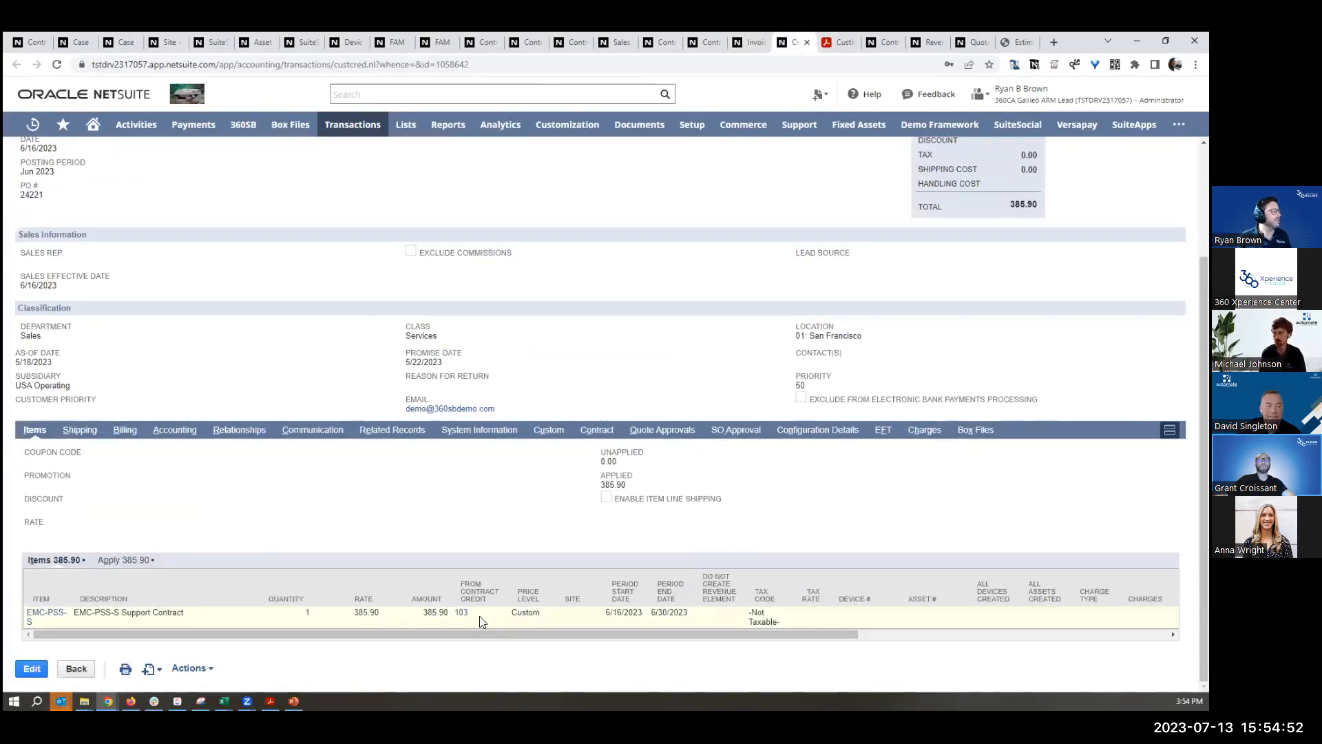
{"action": "double_click", "coordinate": [464, 615]}
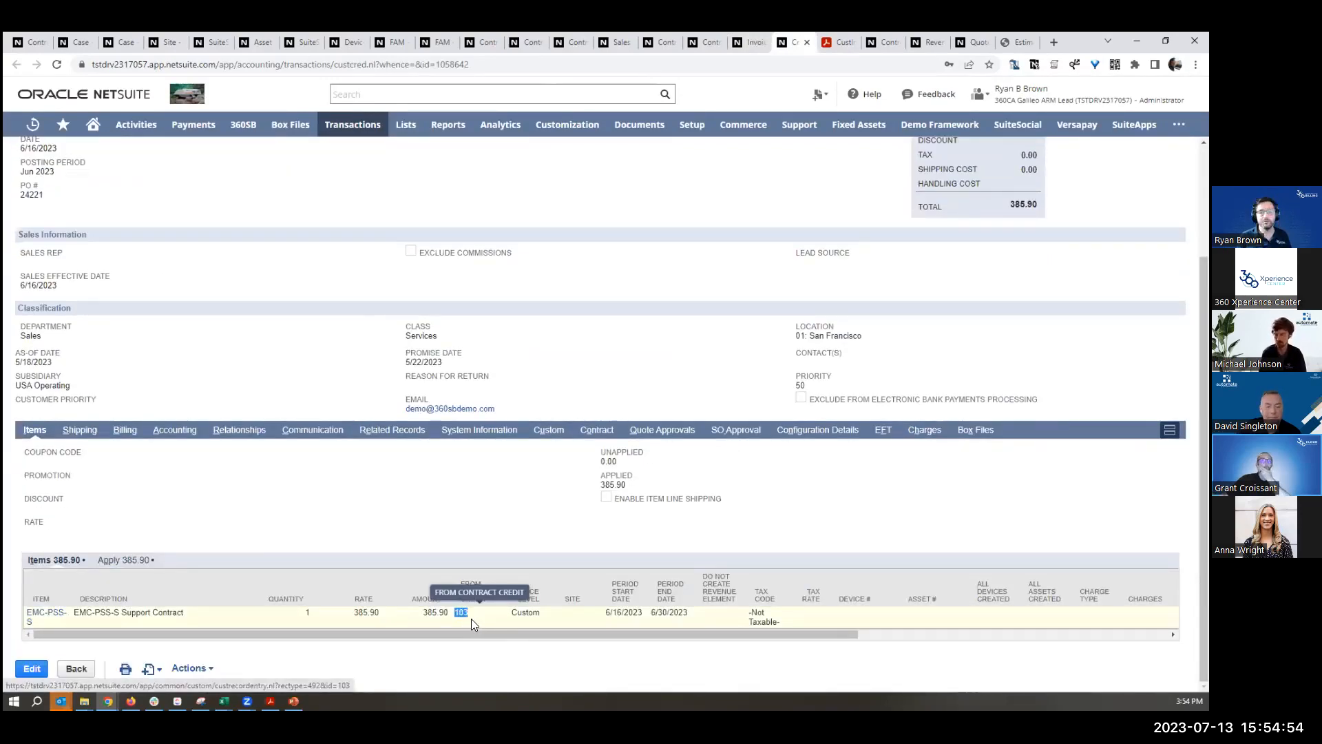
Step: View the printed PDF of the invoice and examine its amount due and subtotal
{"action": "left_click", "coordinate": [833, 40]}
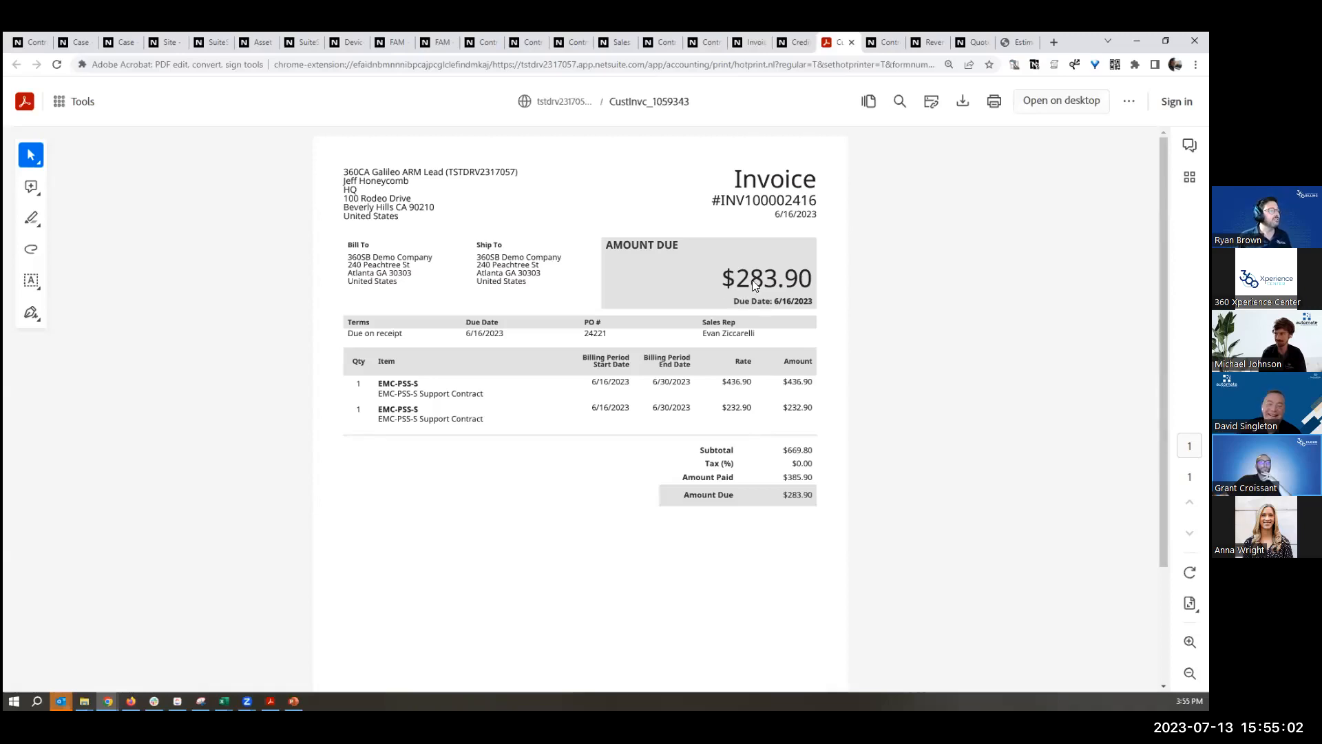
{"action": "left_click_drag", "start_coordinate": [811, 281], "coordinate": [728, 281]}
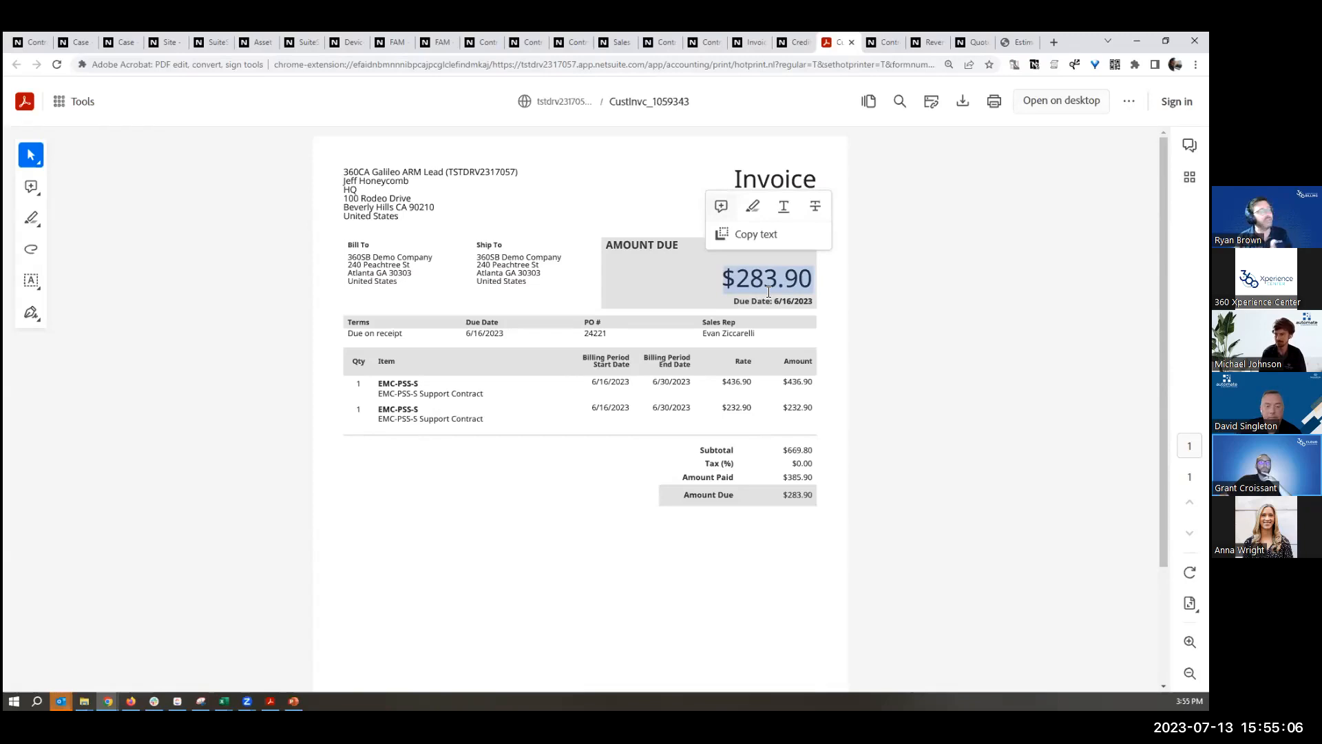
{"action": "left_click", "coordinate": [786, 450]}
{"action": "left_click_drag", "start_coordinate": [786, 450], "coordinate": [813, 450]}
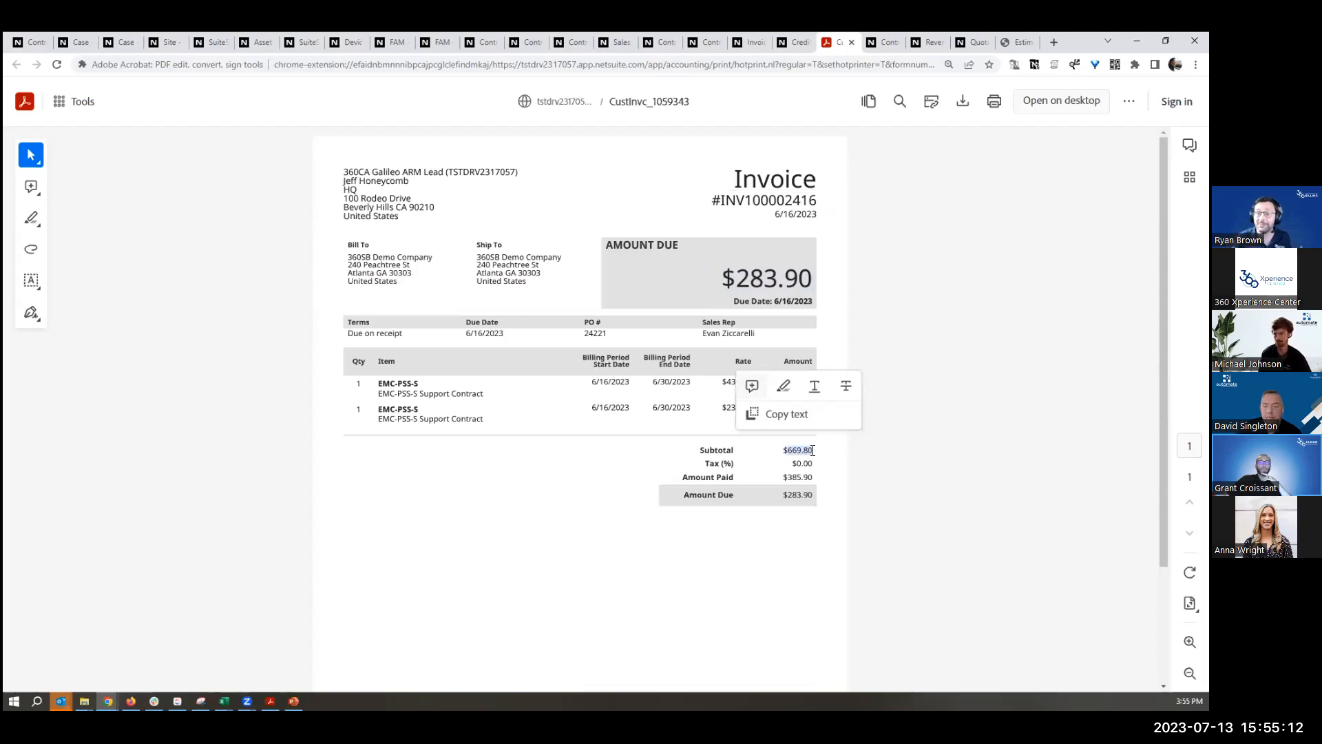
Step: Review the 360SB Demo Company contract's credits, contract revenue elements, and the 5/18/2023 revenue arrangement under related revenue
{"action": "left_click", "coordinate": [880, 42]}
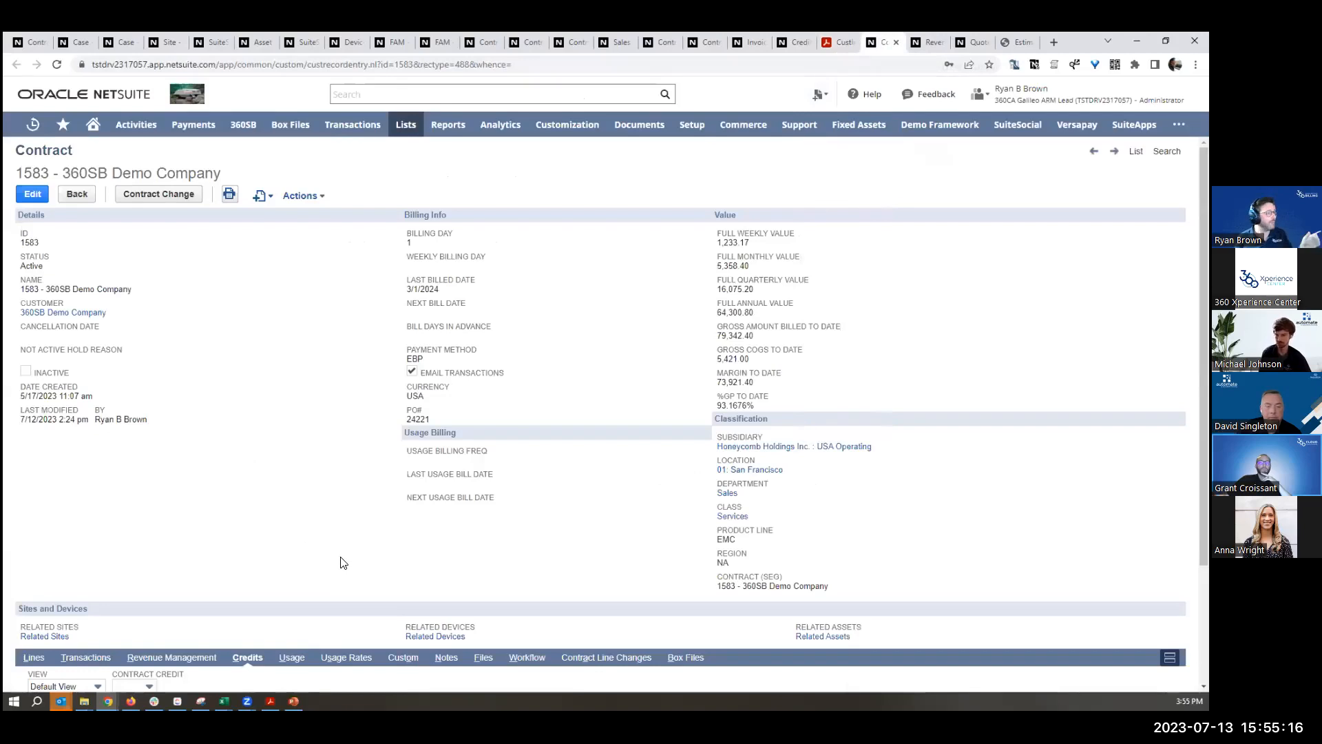
{"action": "scroll", "coordinate": [206, 482], "scroll_direction": "down", "scroll_amount": 3}
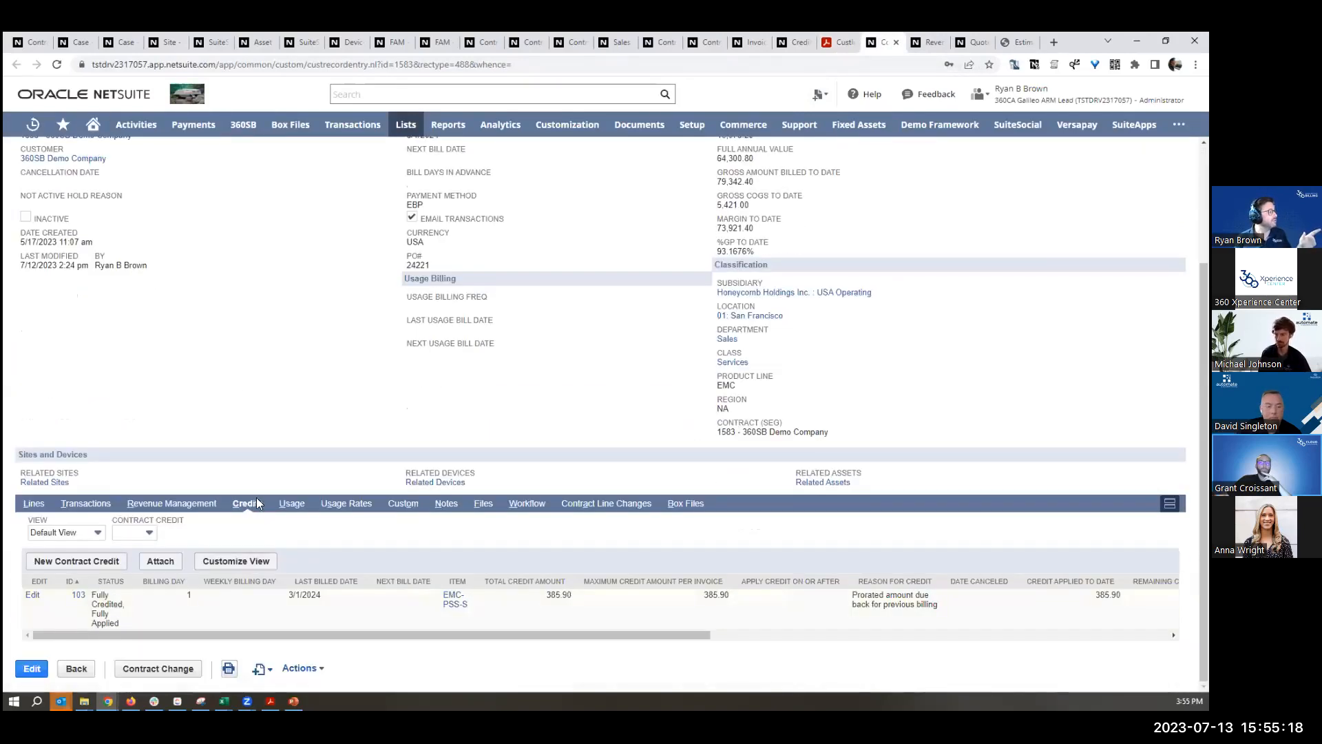
{"action": "left_click", "coordinate": [192, 507]}
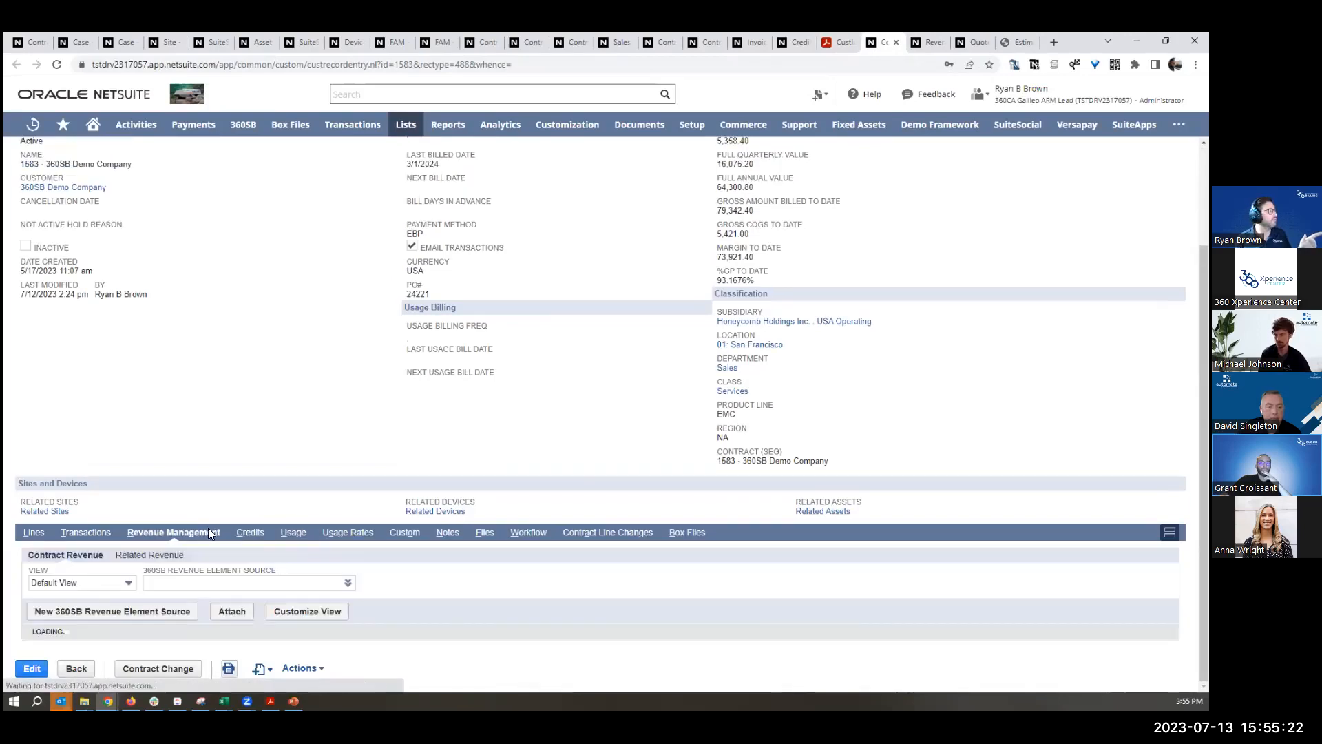
{"action": "scroll", "coordinate": [192, 444], "scroll_direction": "down", "scroll_amount": 4}
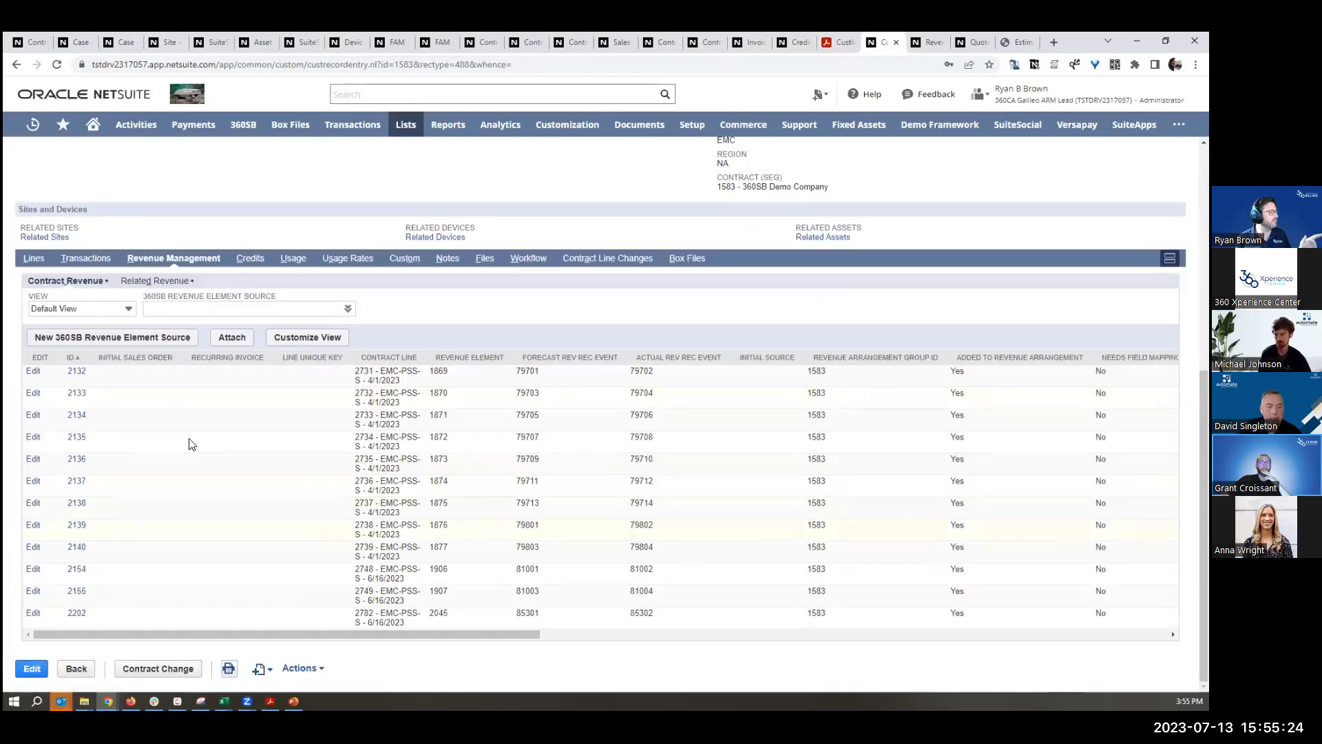
{"action": "left_click", "coordinate": [165, 281]}
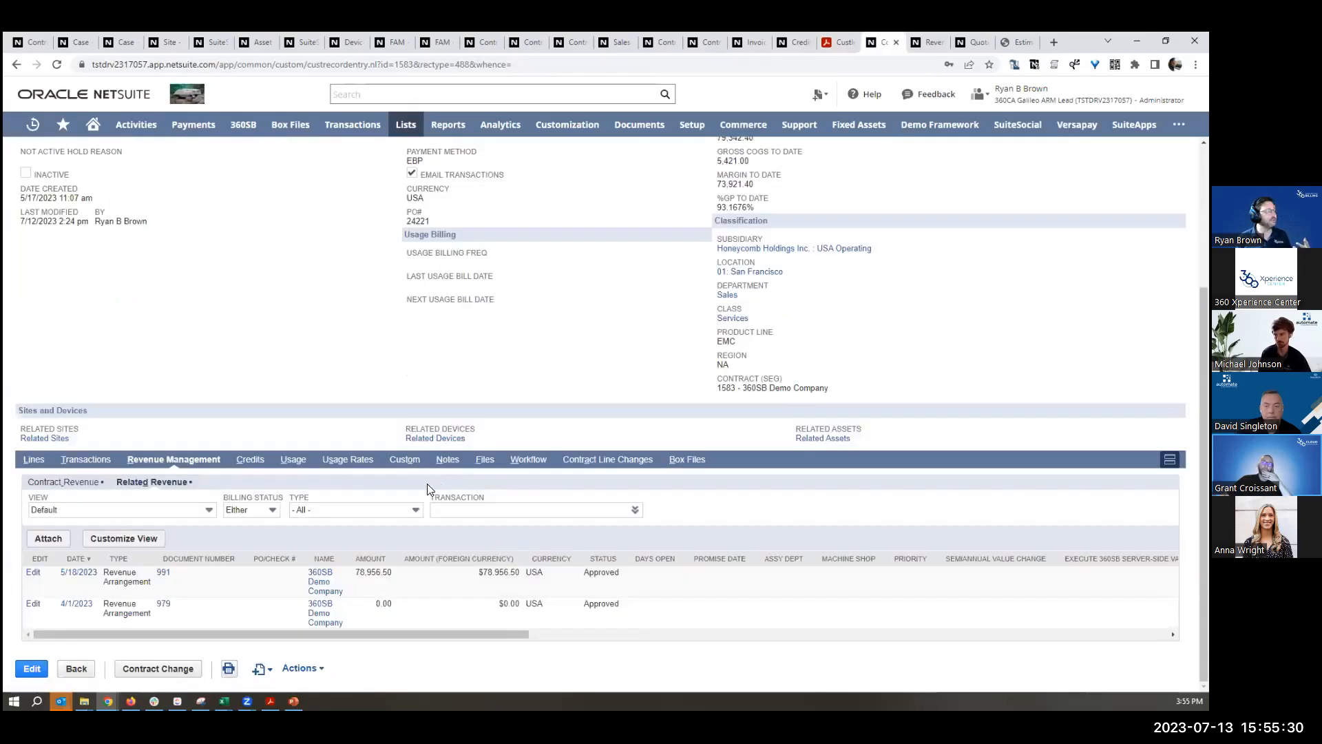
{"action": "left_click_drag", "start_coordinate": [638, 581], "coordinate": [63, 580]}
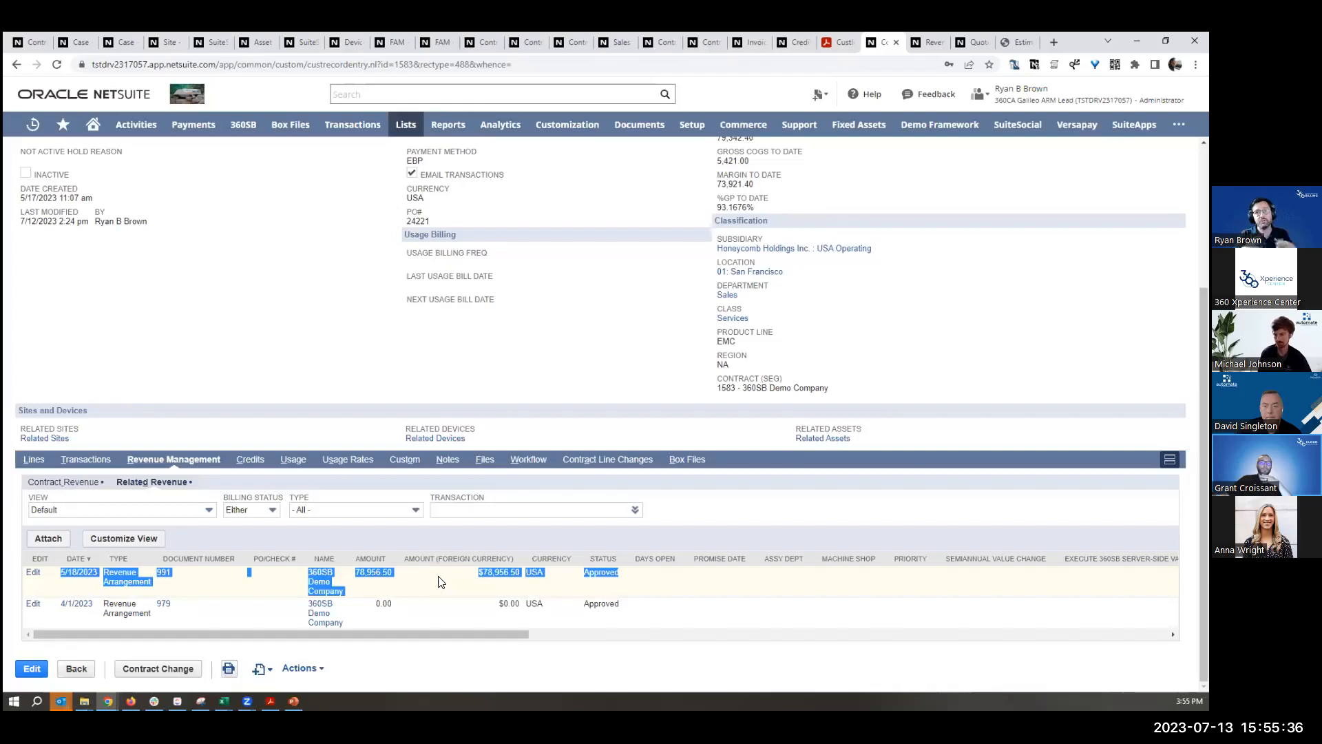
Step: Review the 5/18/2023 revenue arrangement's revenue elements, examining the start and end dates of the contract-change lines and the credit memo element
{"action": "left_click", "coordinate": [922, 40]}
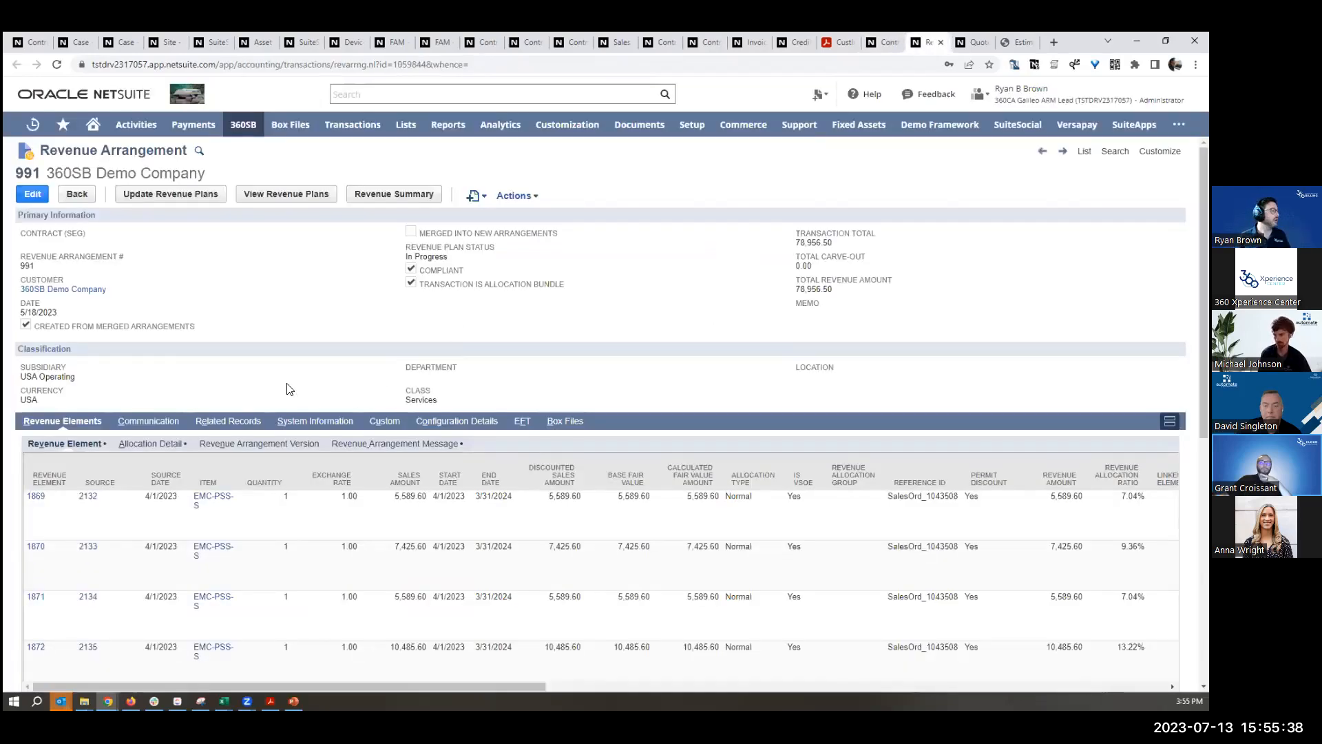
{"action": "scroll", "coordinate": [288, 389], "scroll_direction": "down", "scroll_amount": 3}
{"action": "left_click_drag", "start_coordinate": [433, 308], "coordinate": [484, 570]}
{"action": "left_click", "coordinate": [484, 570]}
{"action": "scroll", "coordinate": [432, 429], "scroll_direction": "down", "scroll_amount": 4}
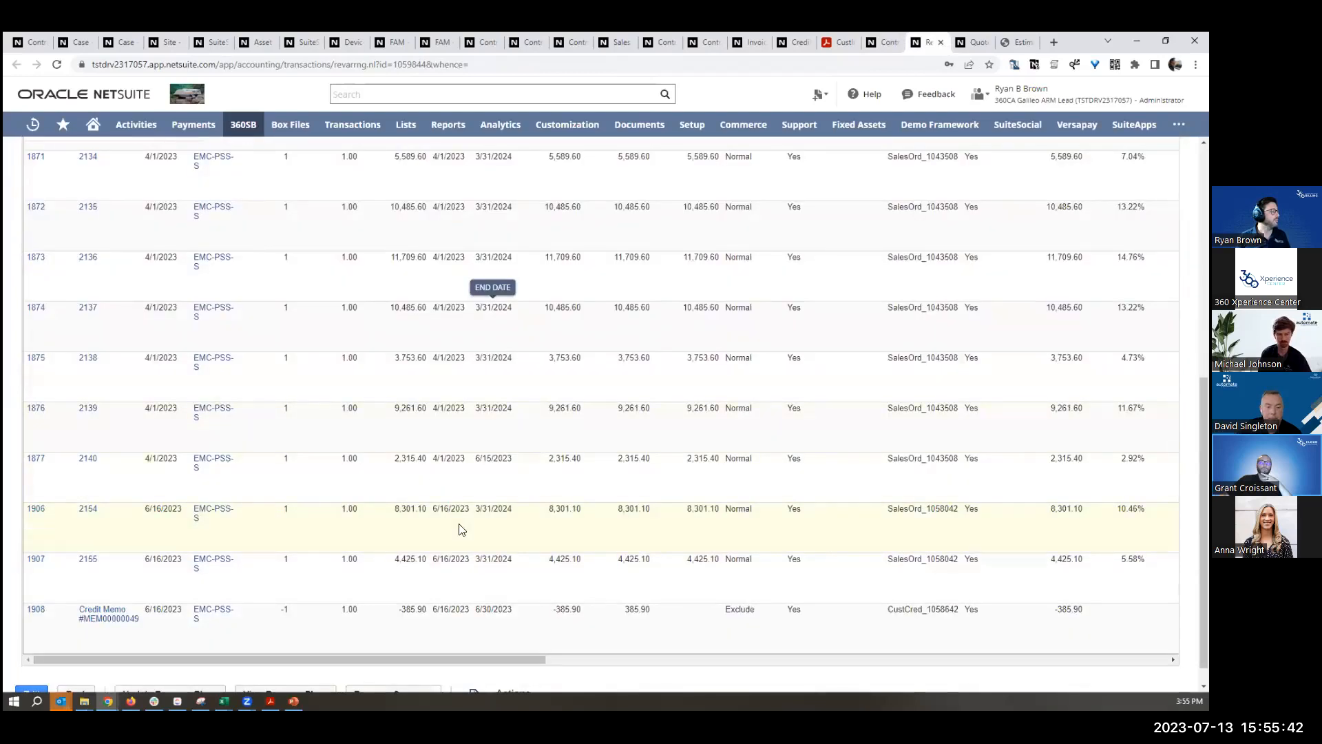
{"action": "left_click_drag", "start_coordinate": [432, 509], "coordinate": [518, 568]}
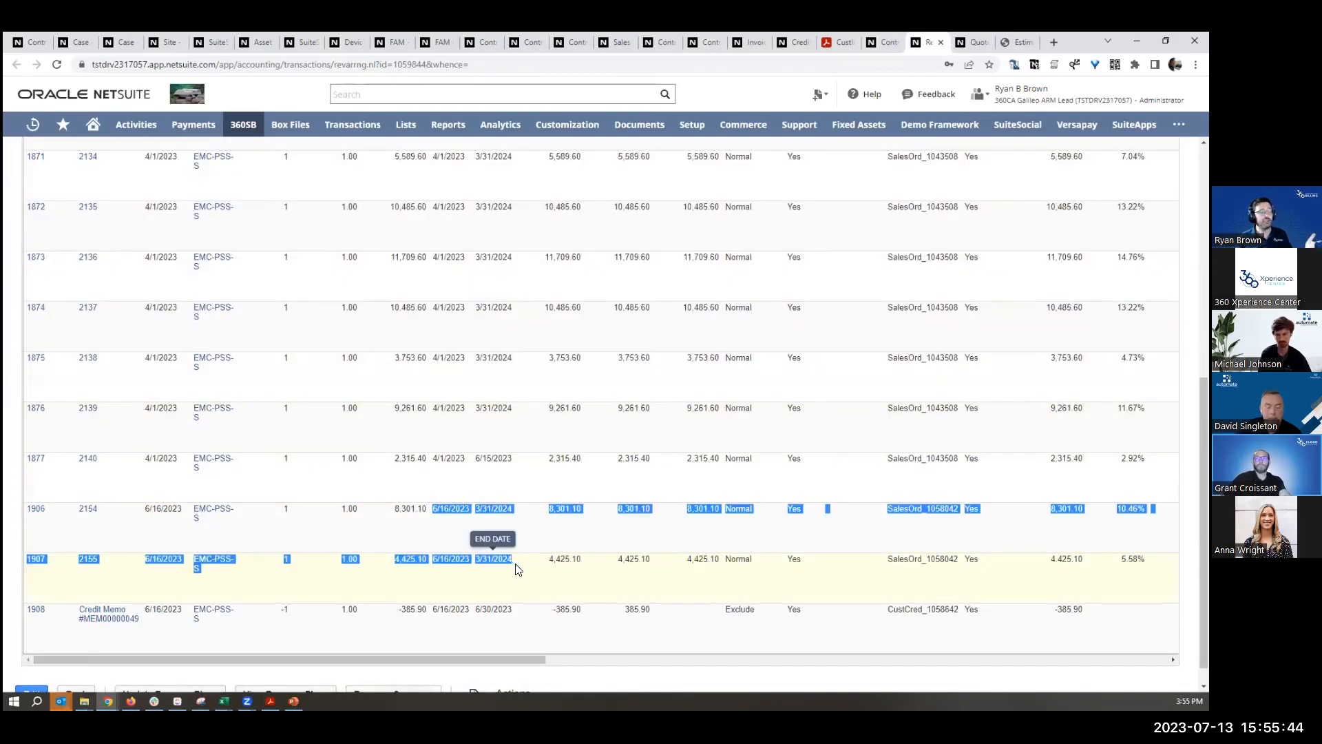
{"action": "left_click", "coordinate": [511, 612]}
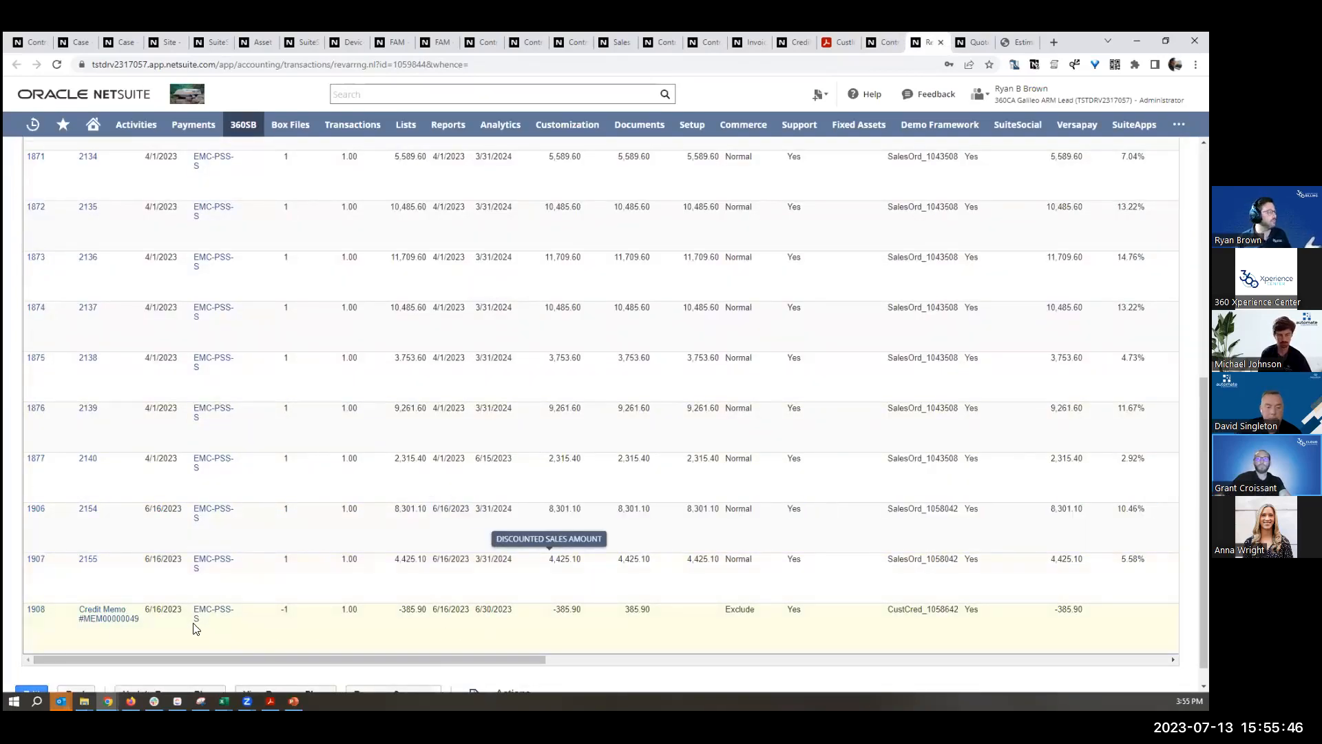
{"action": "left_click_drag", "start_coordinate": [77, 611], "coordinate": [661, 617]}
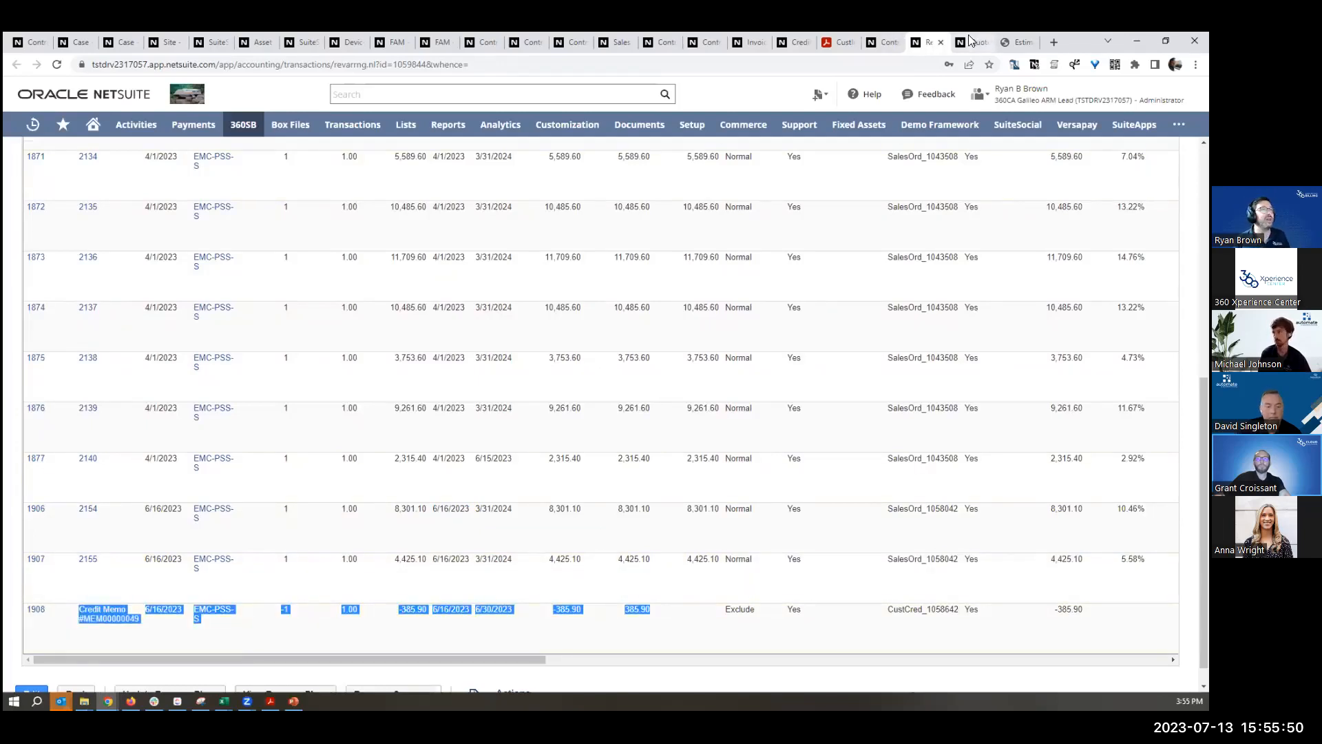
Step: Return to the 360SB Demo Company contract and review its related transactions, from the original sales order through the future invoices and 1/31/2024 quote
{"action": "left_click", "coordinate": [885, 42]}
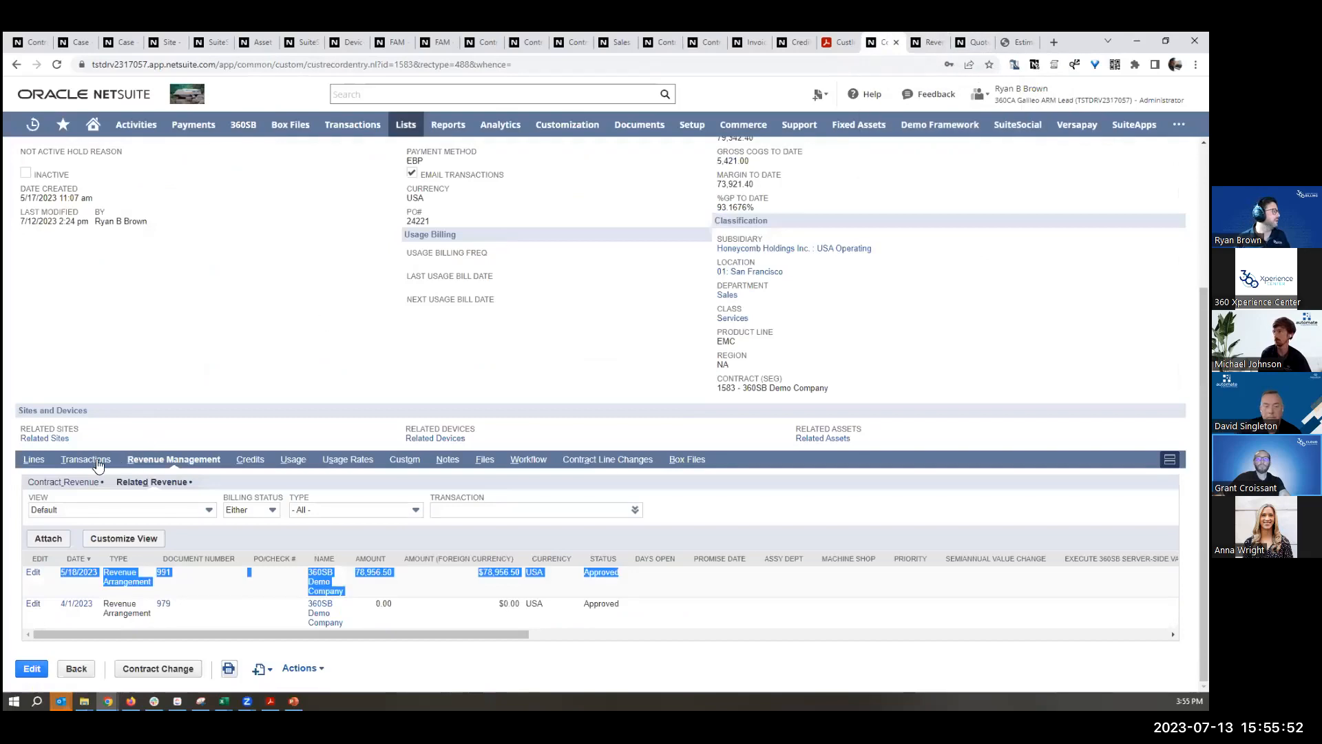
{"action": "scroll", "coordinate": [155, 620], "scroll_direction": "down", "scroll_amount": 1}
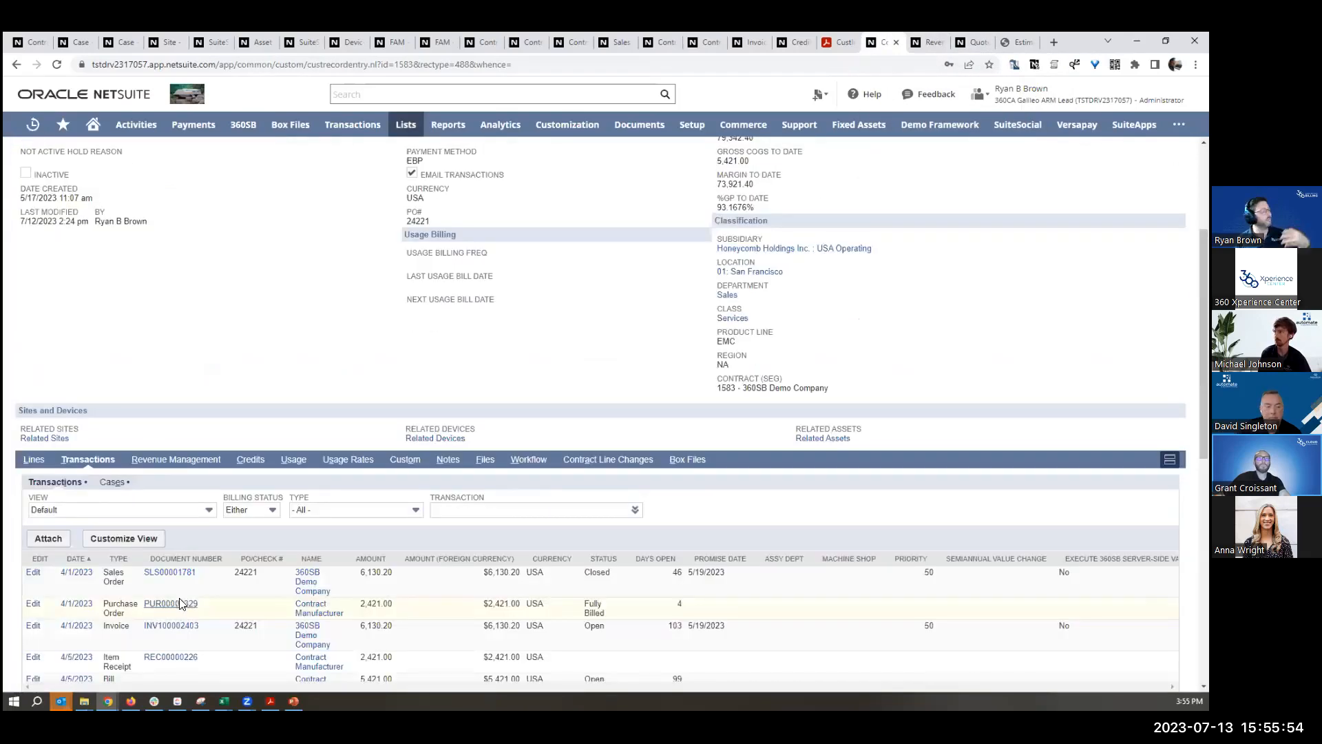
{"action": "scroll", "coordinate": [179, 603], "scroll_direction": "down", "scroll_amount": 3}
{"action": "left_click_drag", "start_coordinate": [59, 321], "coordinate": [146, 324]}
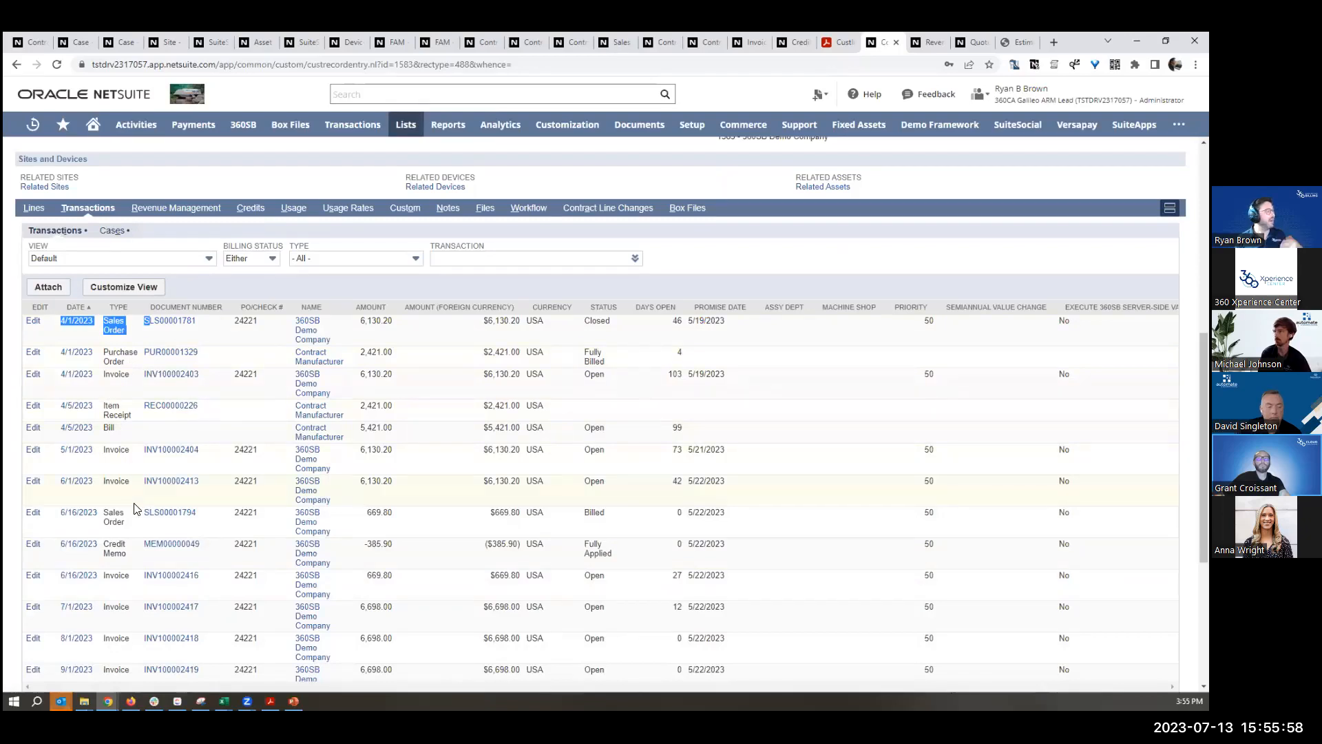
{"action": "scroll", "coordinate": [135, 512], "scroll_direction": "down", "scroll_amount": 2}
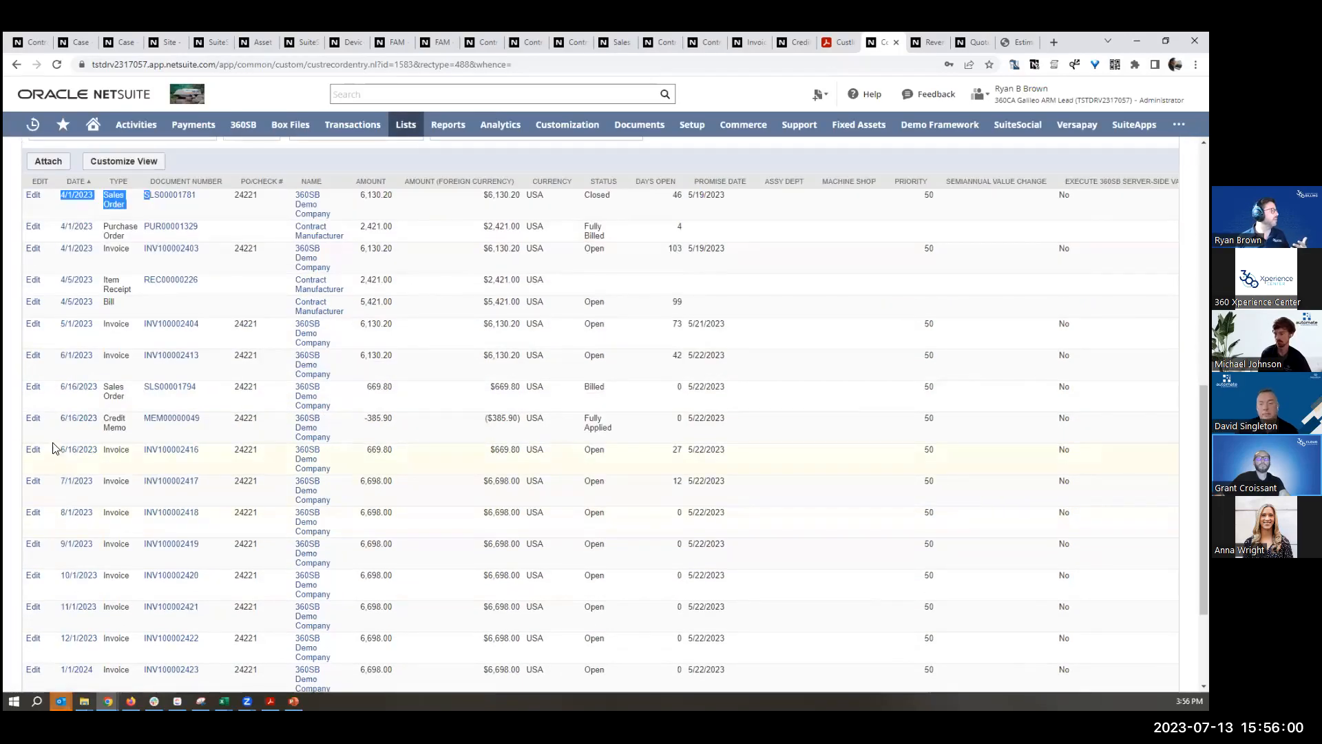
{"action": "left_click_drag", "start_coordinate": [55, 513], "coordinate": [472, 655]}
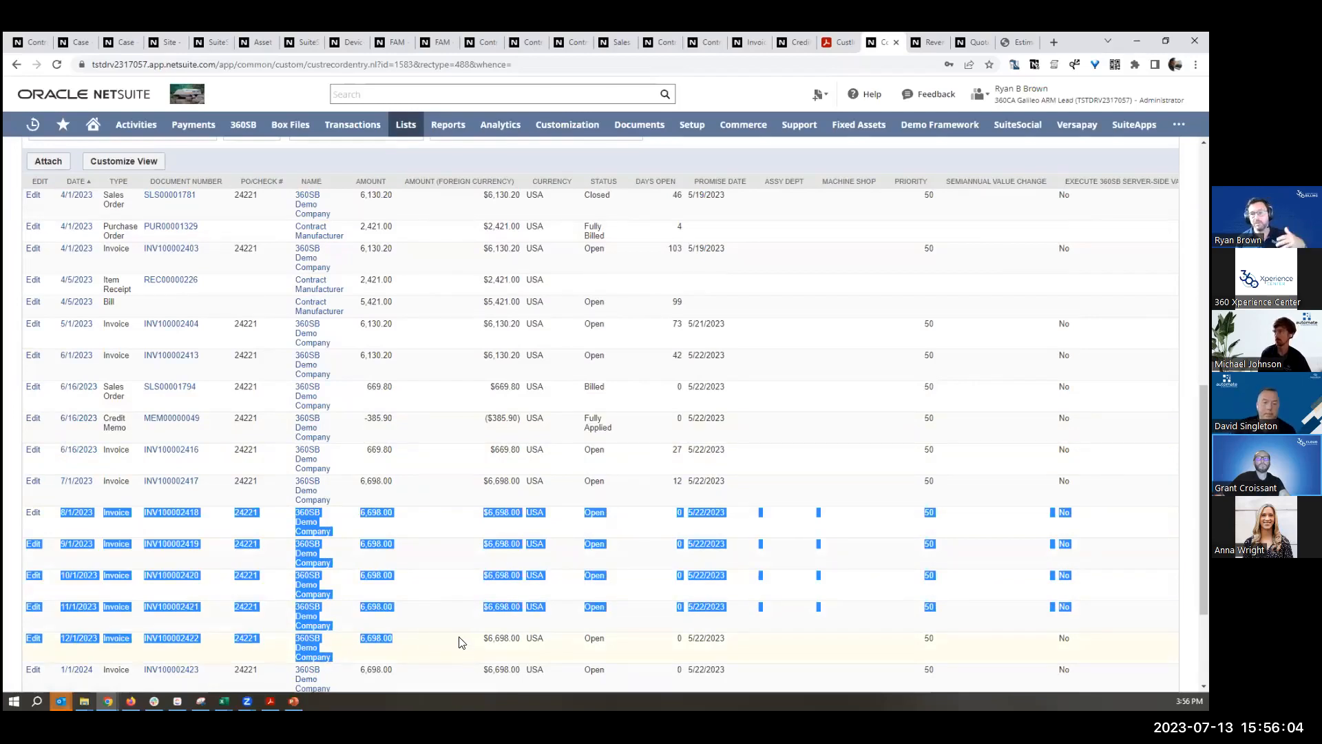
{"action": "scroll", "coordinate": [460, 643], "scroll_direction": "down", "scroll_amount": 3}
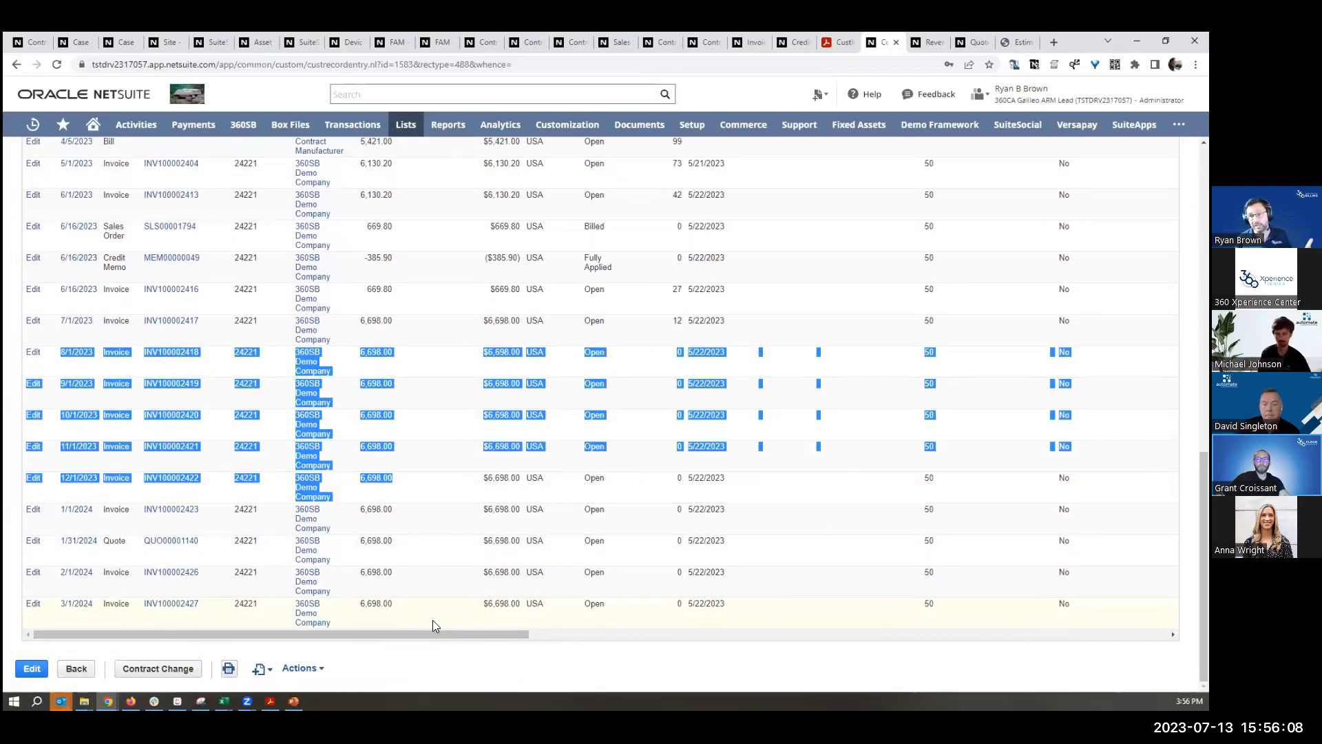
{"action": "left_click_drag", "start_coordinate": [24, 540], "coordinate": [761, 541]}
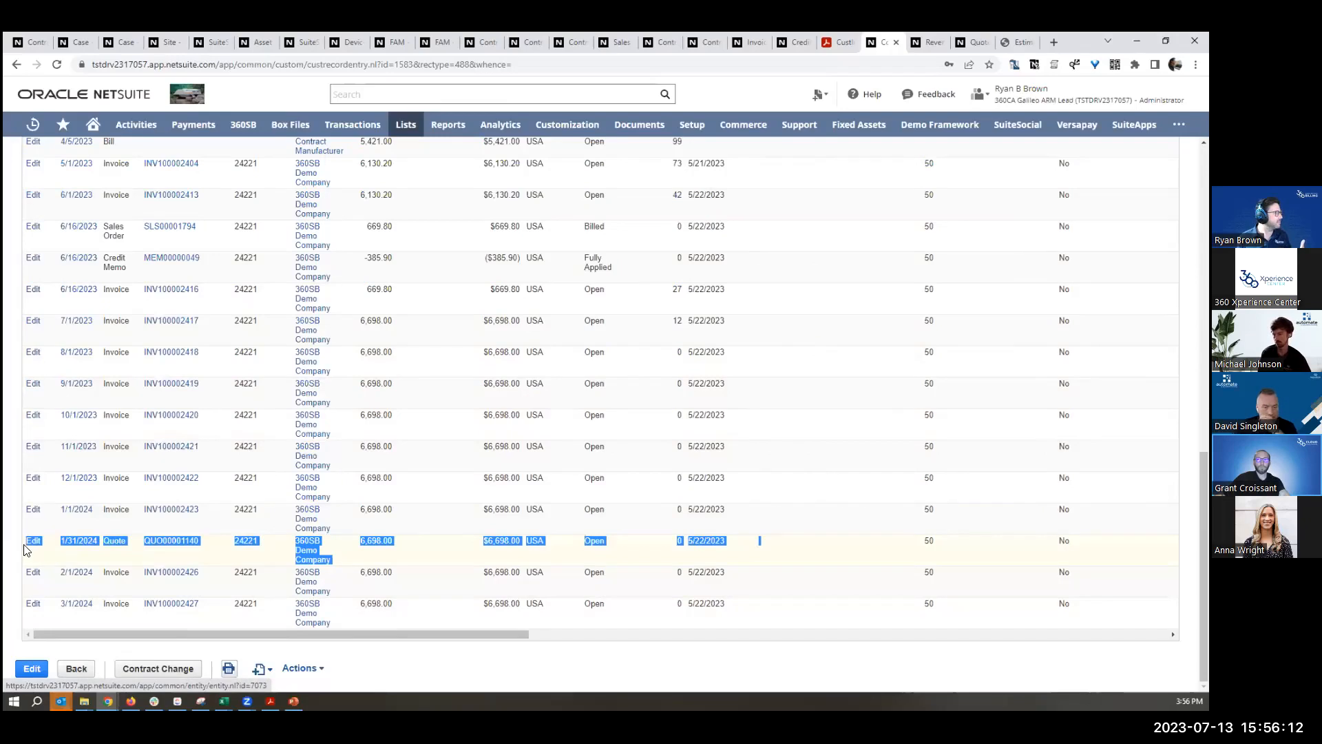
Step: Review the item lines of the contract renewal quote and check the first line's asset numbers on its printed PDF
{"action": "left_click", "coordinate": [975, 43]}
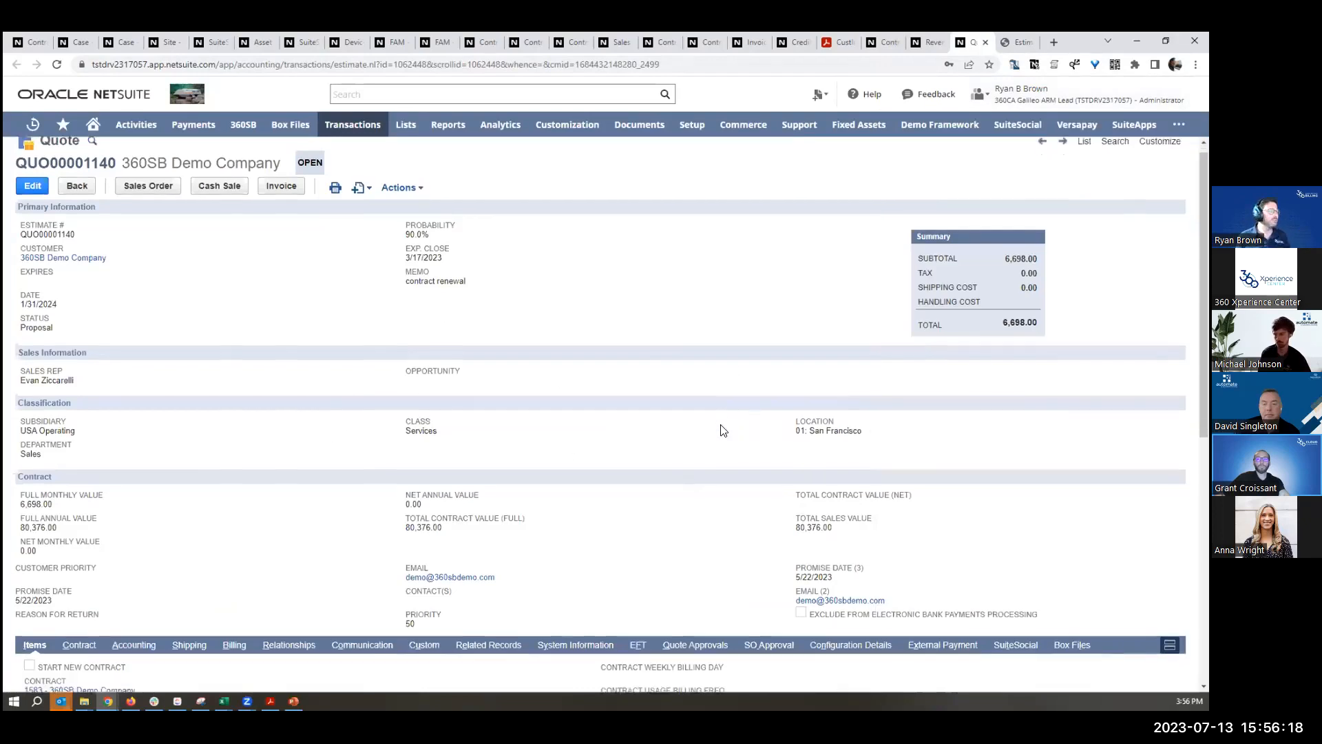
{"action": "scroll", "coordinate": [137, 508], "scroll_direction": "down", "scroll_amount": 7}
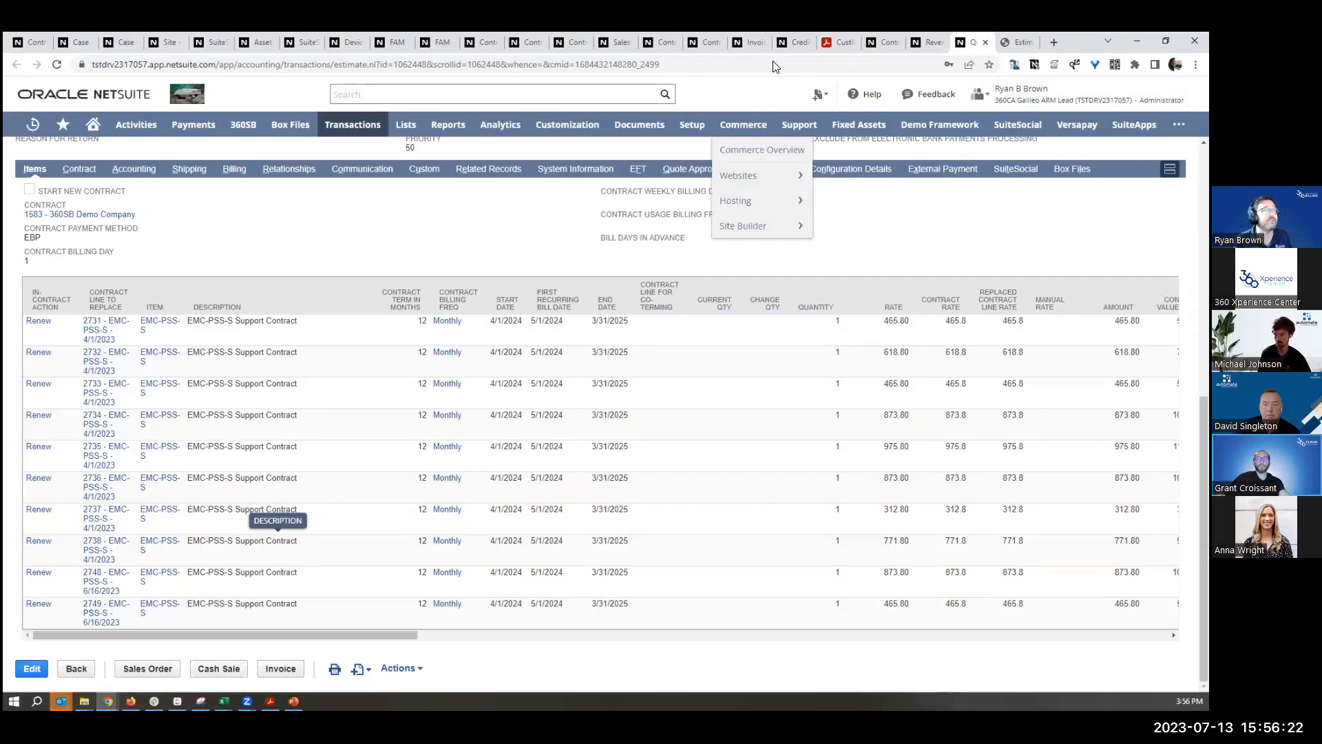
{"action": "left_click", "coordinate": [1017, 42]}
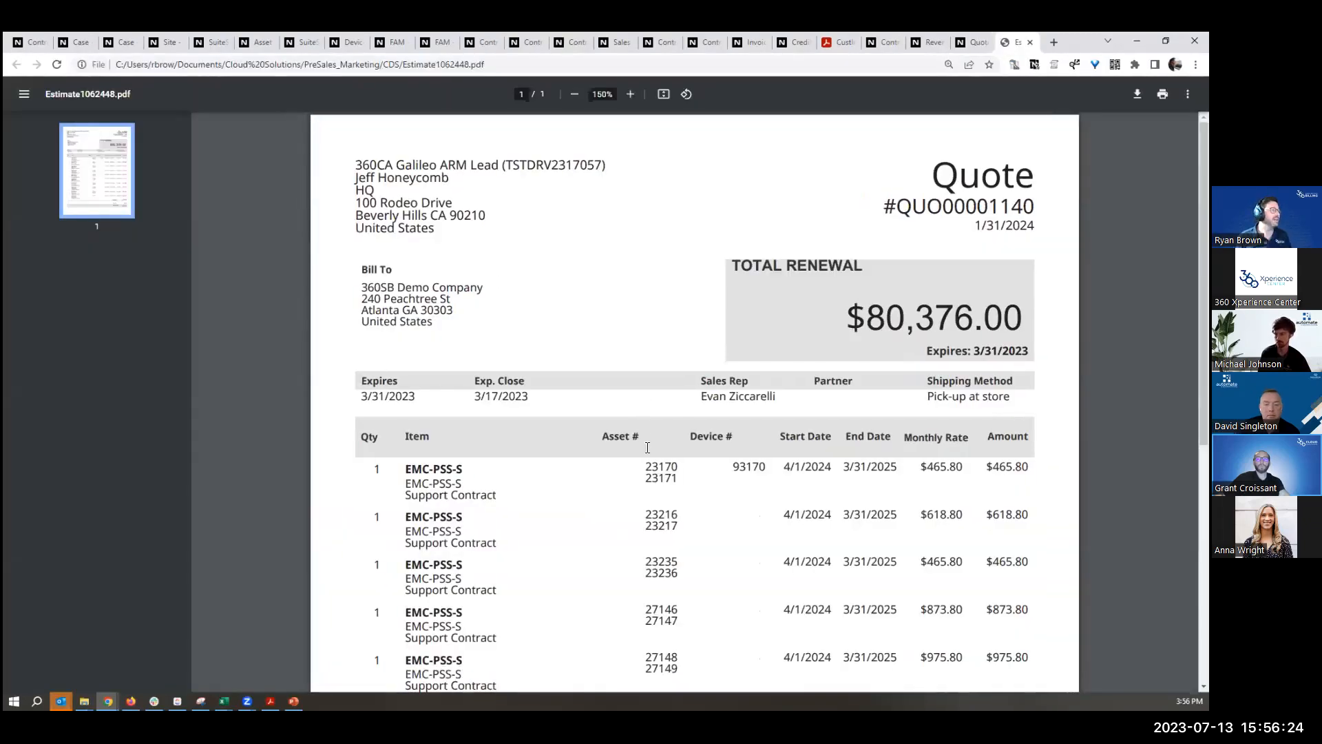
{"action": "left_click_drag", "start_coordinate": [646, 467], "coordinate": [673, 474]}
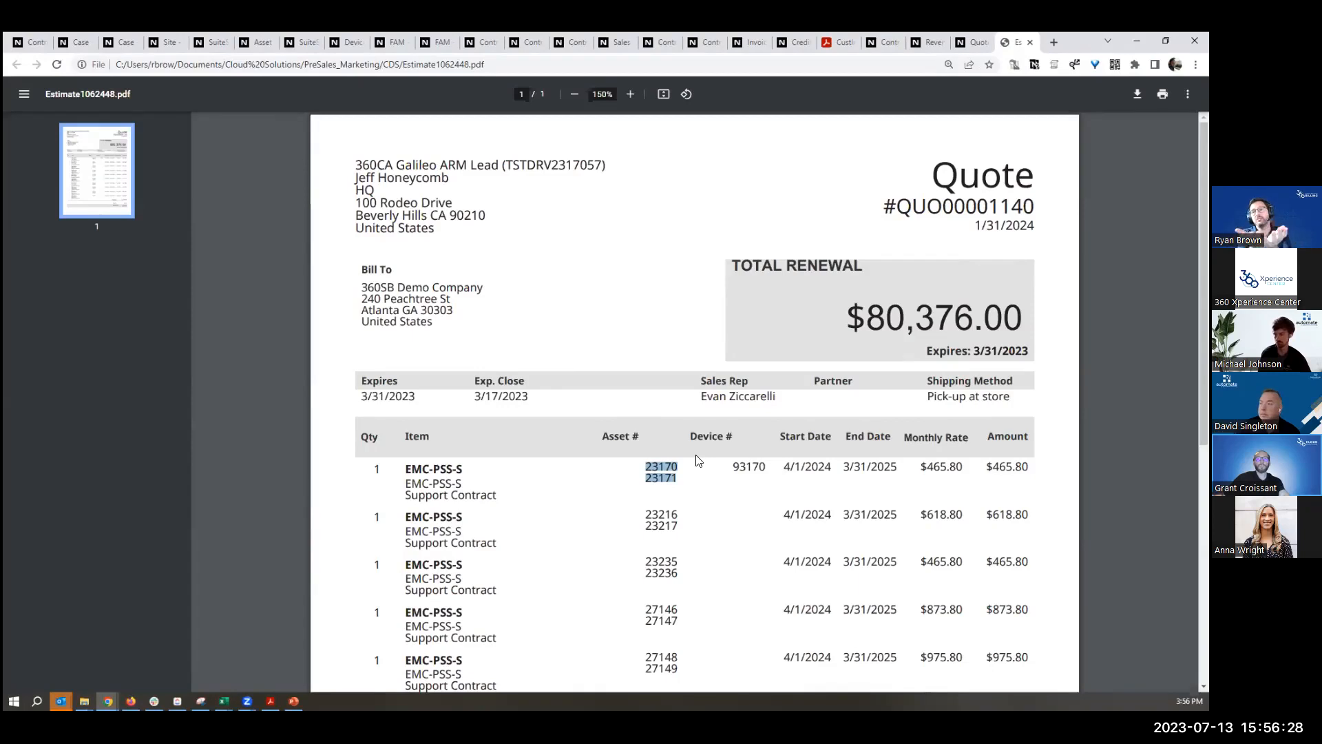
Step: Examine the remaining support contract lines on the quote PDF and the device number of the first line
{"action": "scroll", "coordinate": [704, 448], "scroll_direction": "down", "scroll_amount": 3}
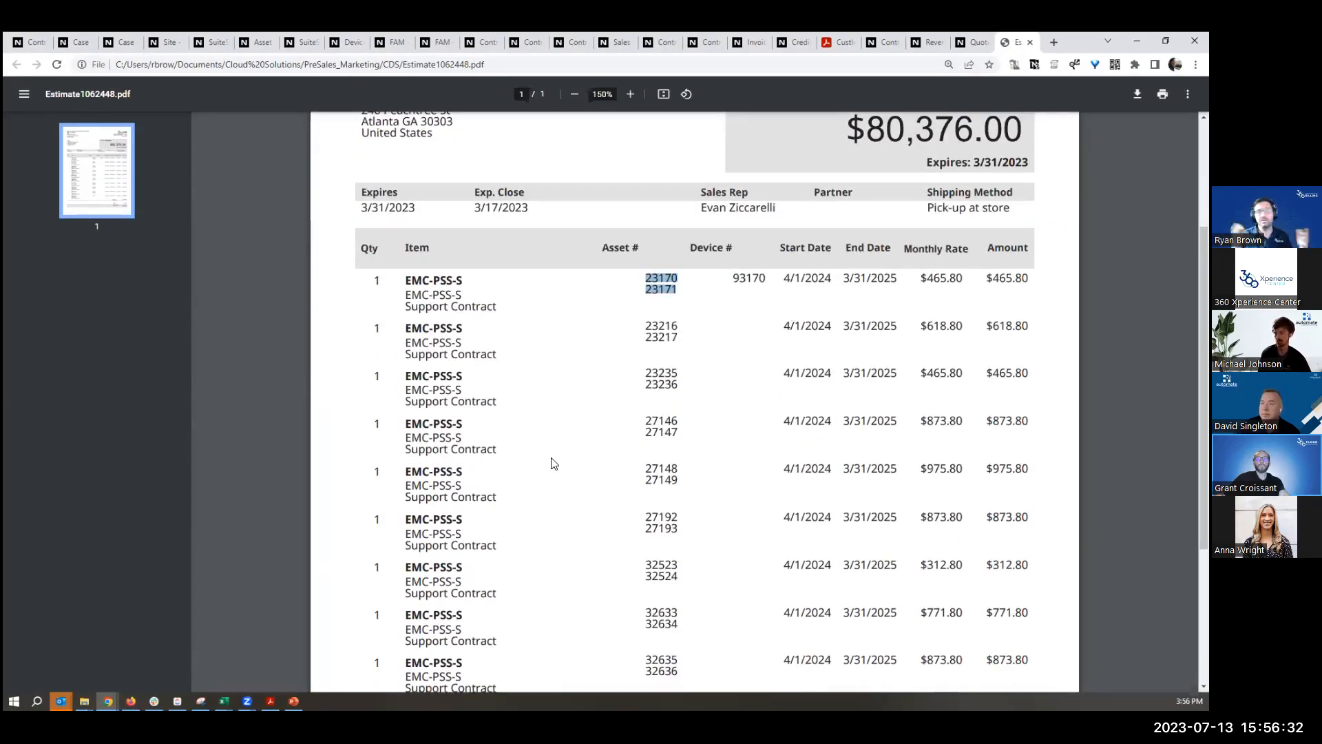
{"action": "scroll", "coordinate": [551, 459], "scroll_direction": "down", "scroll_amount": 3}
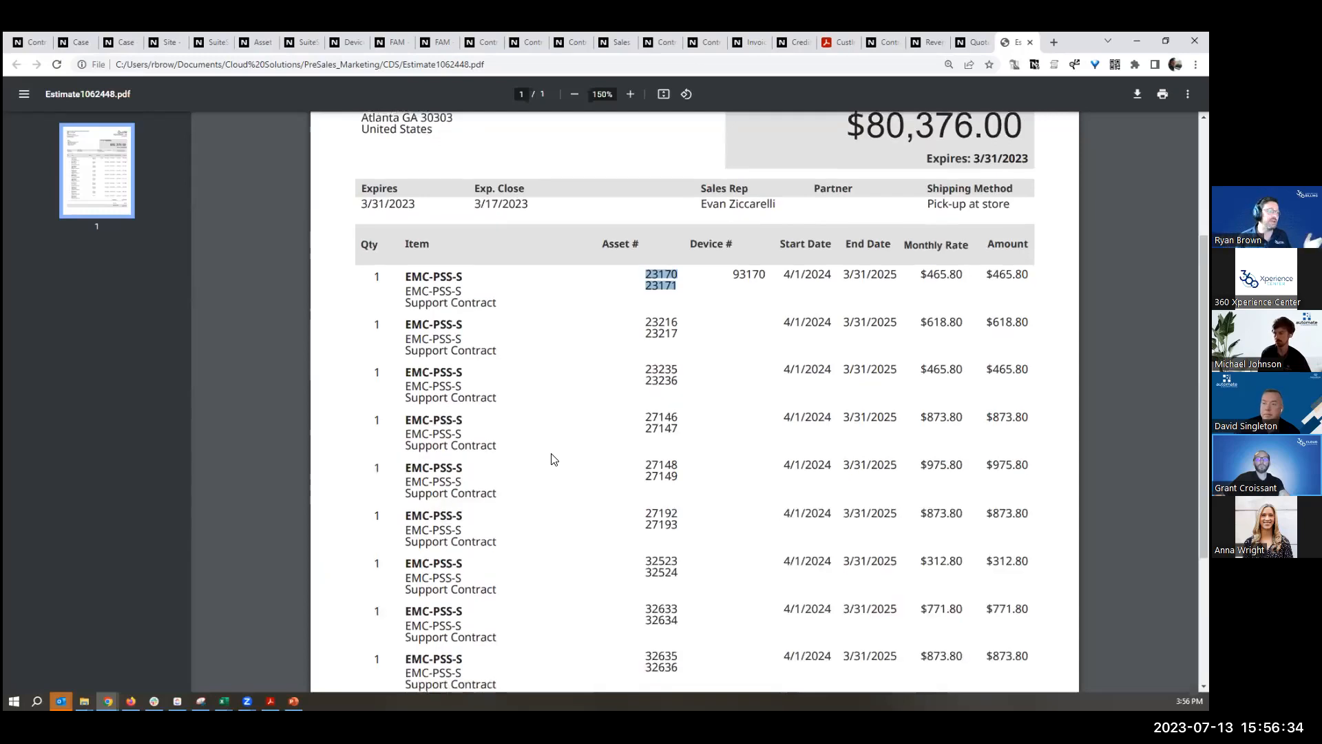
{"action": "scroll", "coordinate": [549, 457], "scroll_direction": "up", "scroll_amount": 2}
{"action": "left_click", "coordinate": [677, 225]}
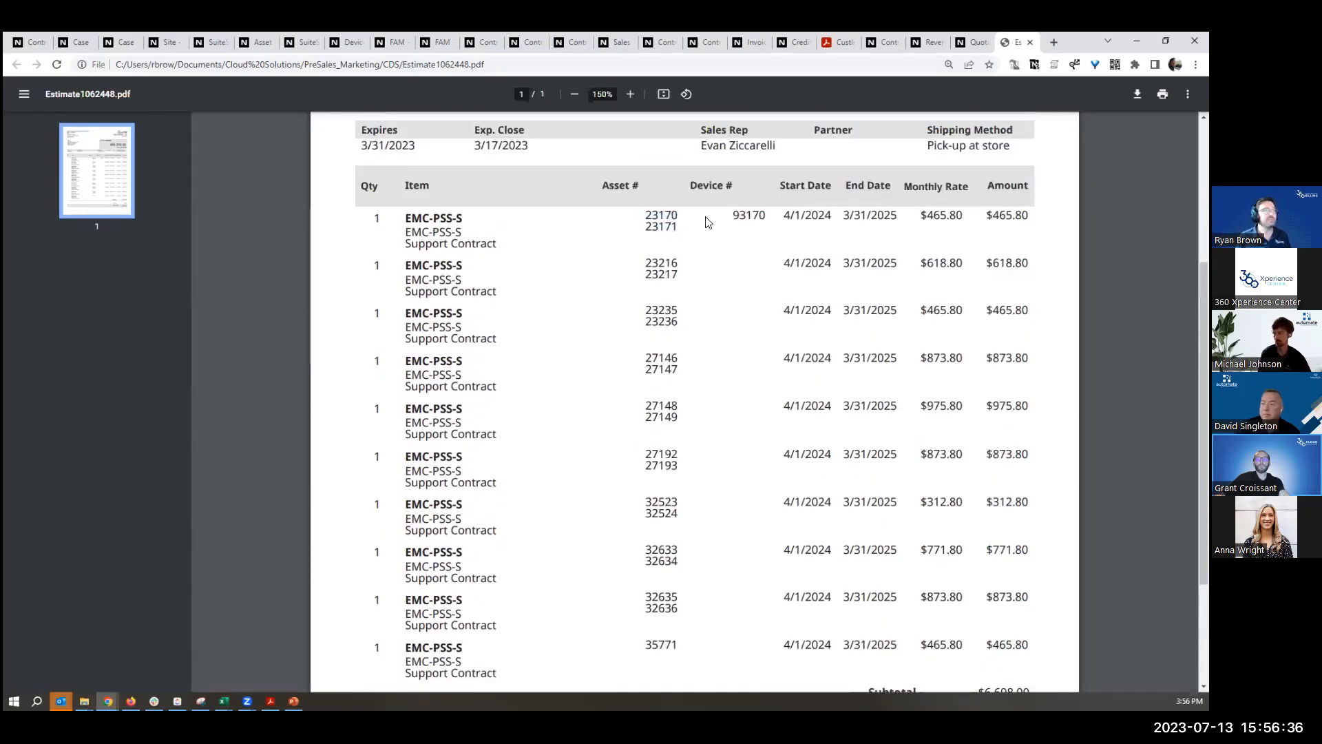
{"action": "left_click_drag", "start_coordinate": [733, 216], "coordinate": [765, 221]}
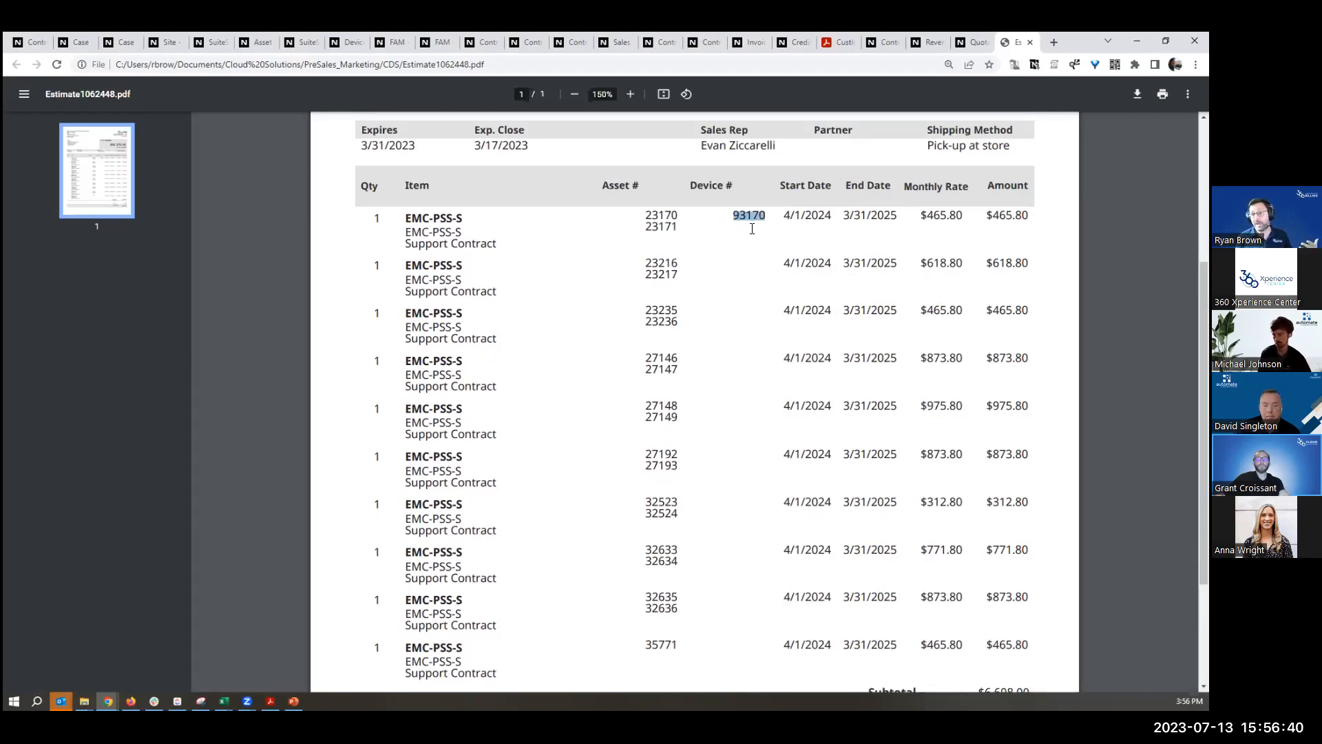
Step: Compare the total due at the end of the quote PDF with the total renewal amount in its header
{"action": "scroll", "coordinate": [752, 228], "scroll_direction": "up", "scroll_amount": 3}
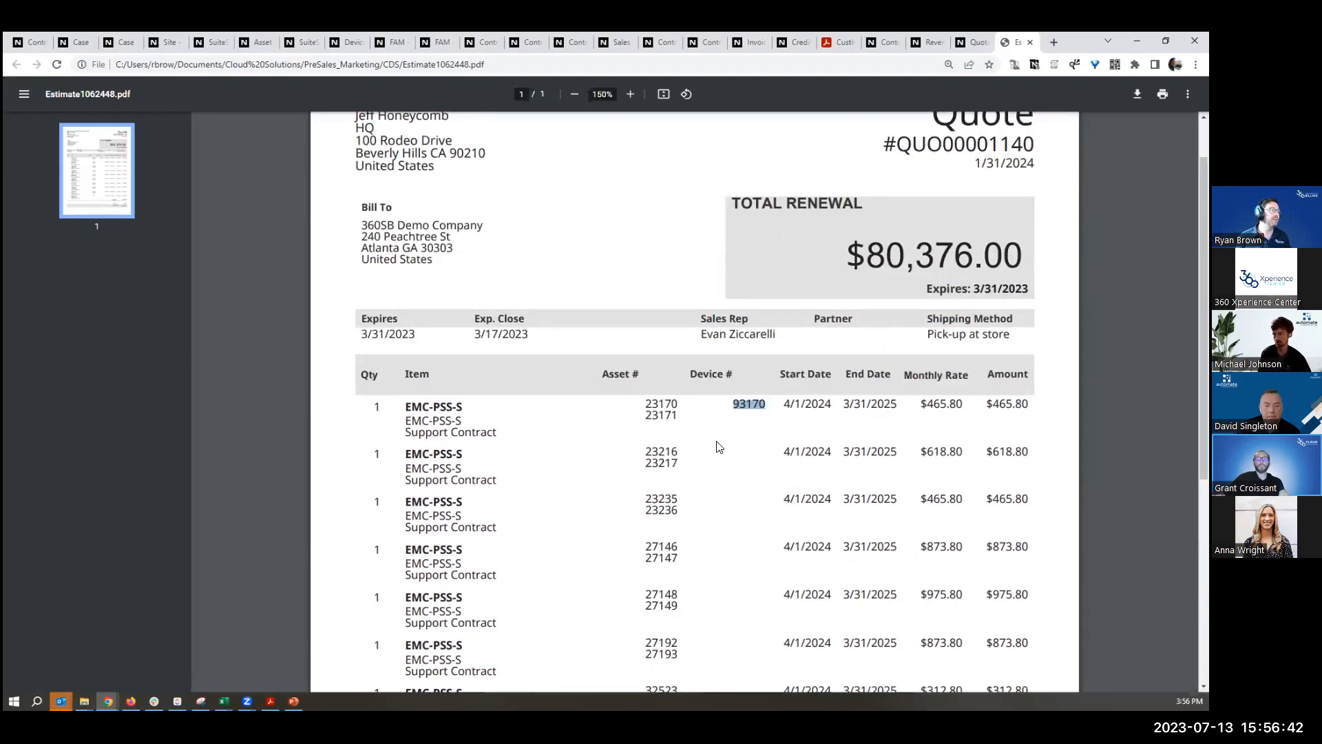
{"action": "scroll", "coordinate": [716, 447], "scroll_direction": "down", "scroll_amount": 4}
{"action": "scroll", "coordinate": [719, 447], "scroll_direction": "down", "scroll_amount": 2}
{"action": "left_click_drag", "start_coordinate": [1029, 588], "coordinate": [870, 590]}
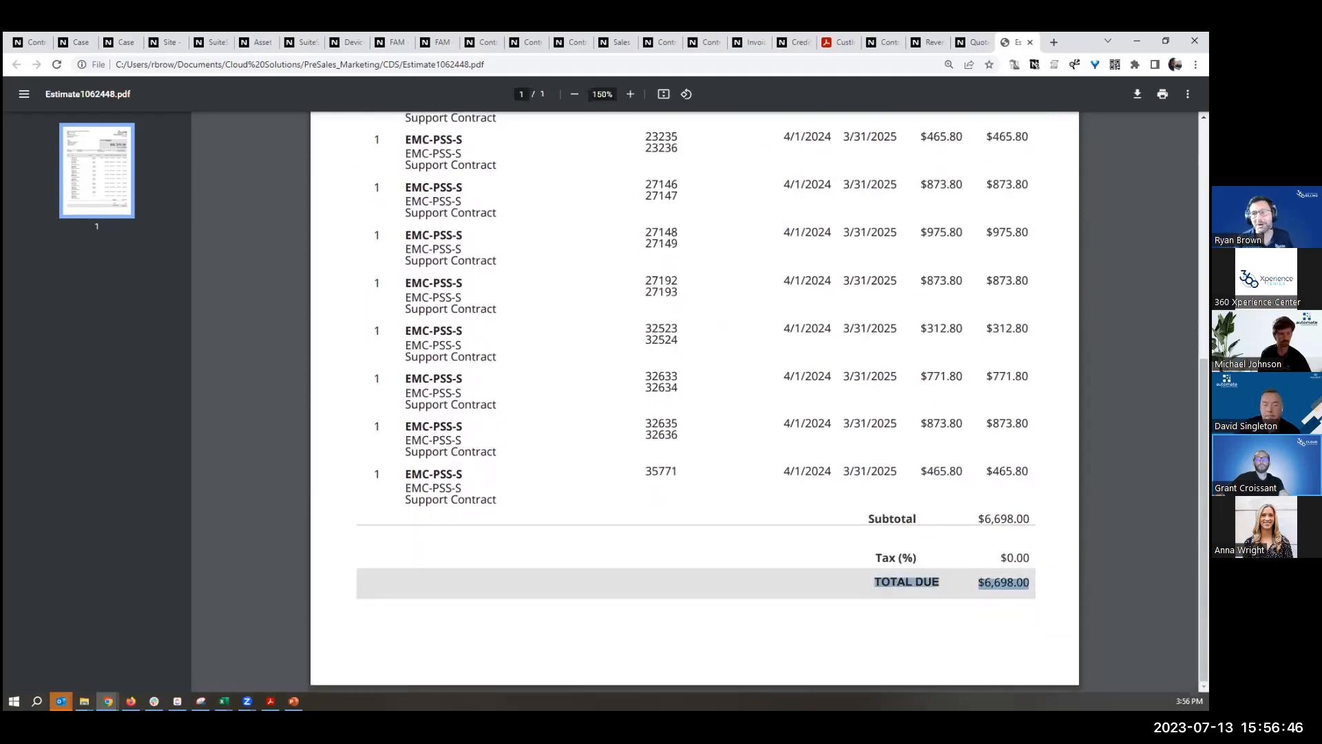
{"action": "scroll", "coordinate": [495, 196], "scroll_direction": "up", "scroll_amount": 6}
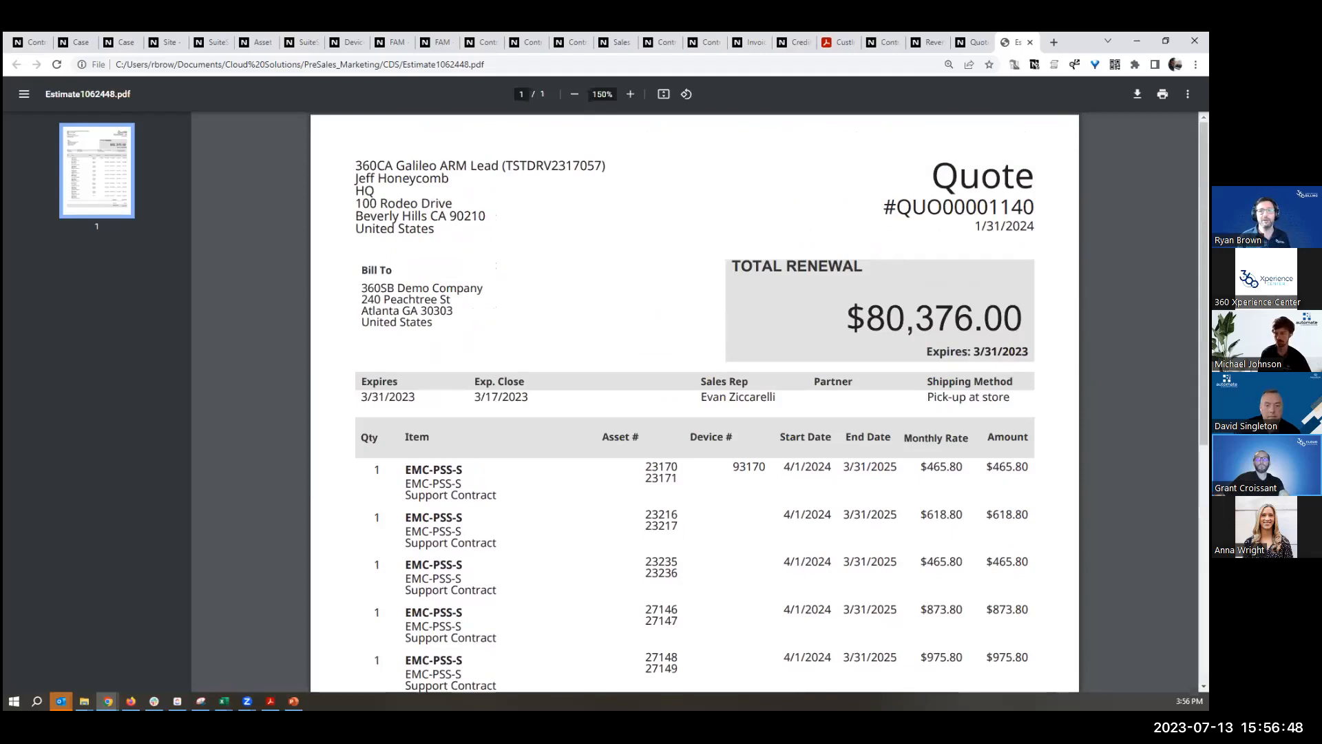
Step: Switch to the 360SB presentation in PowerPoint at the Common AR Recurring Billing/Revenue Verticals slide
{"action": "left_click", "coordinate": [293, 701]}
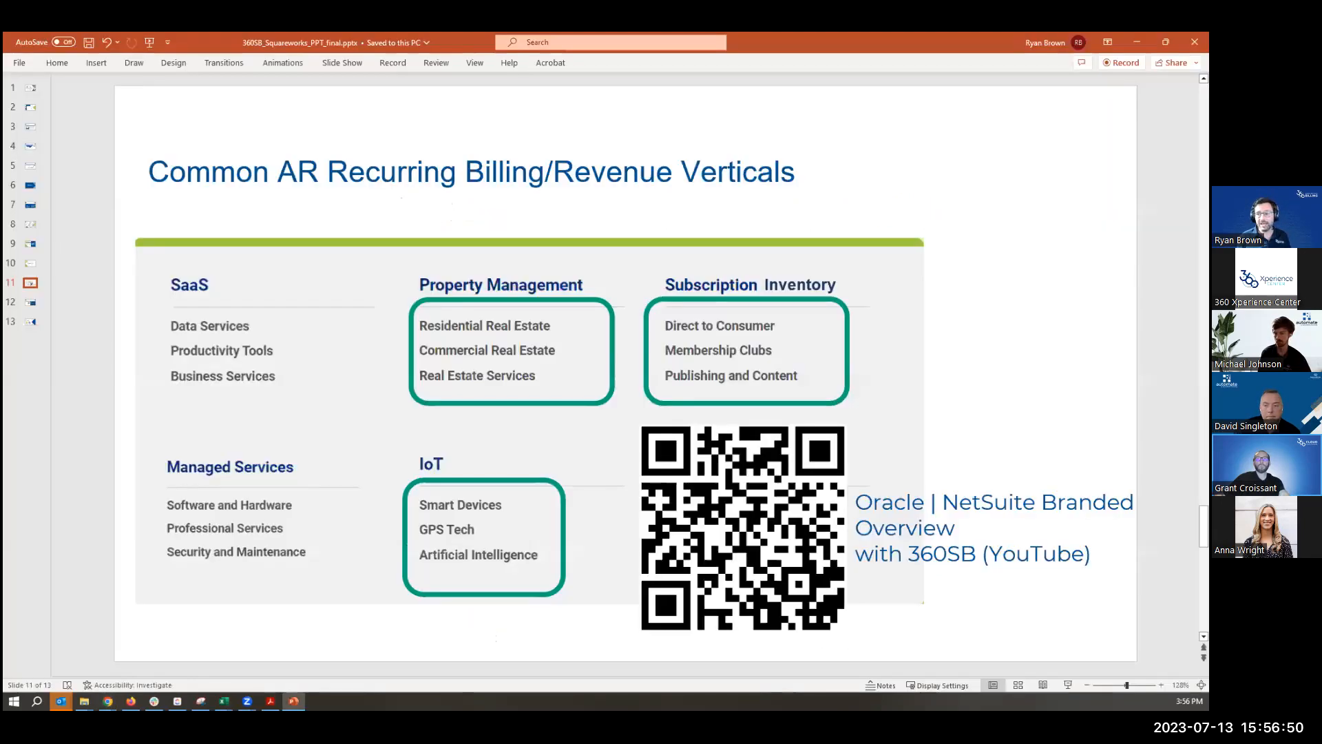